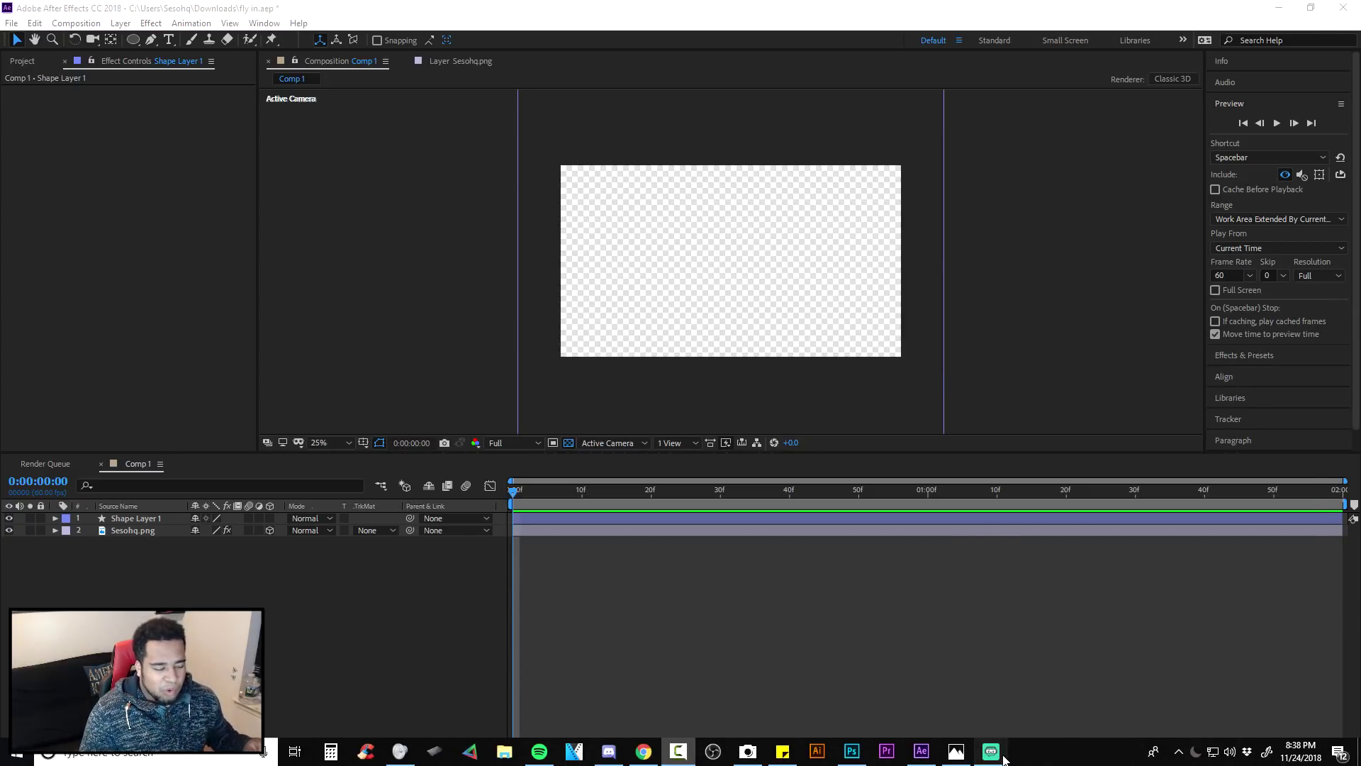
- Switch to Streamlabs OBS and compare the previews of the starting and ending scenes
click(991, 751)
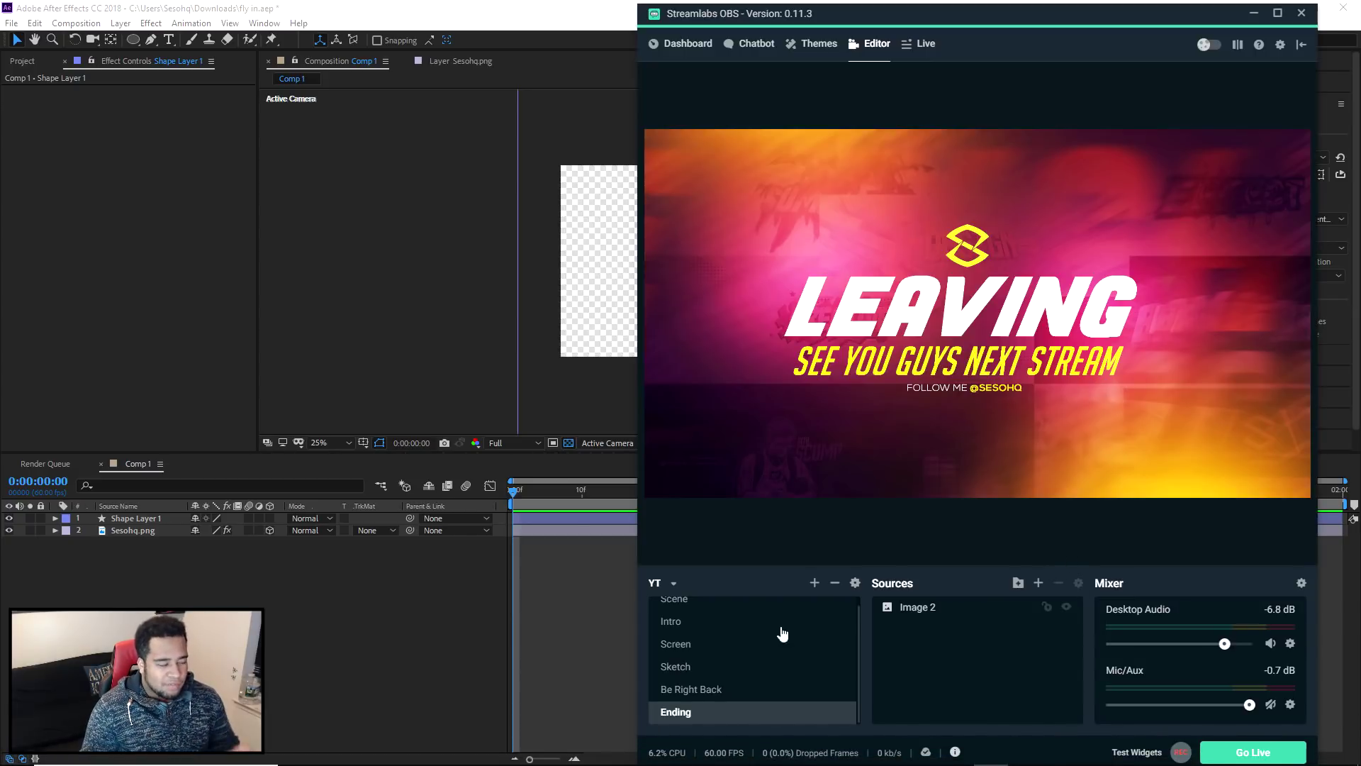
scroll(699, 674, up, 1)
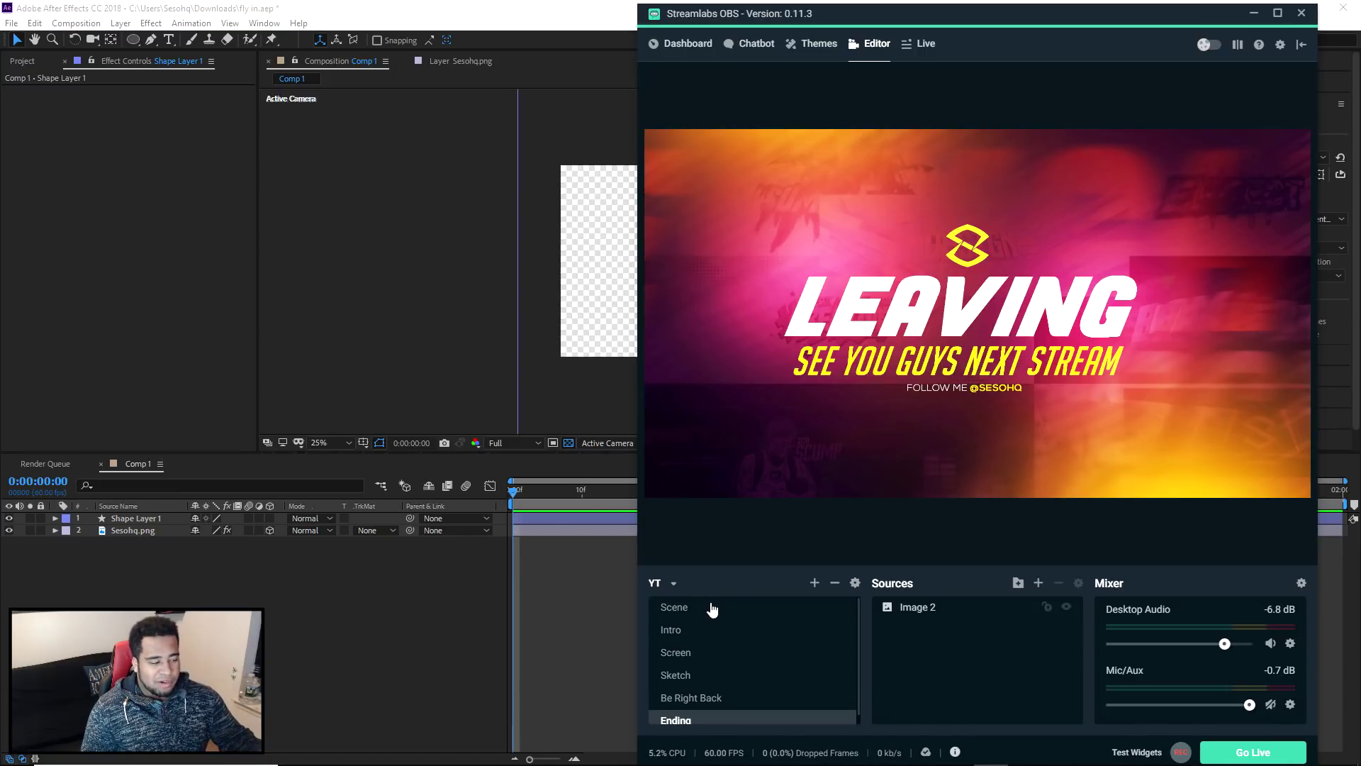
click(711, 609)
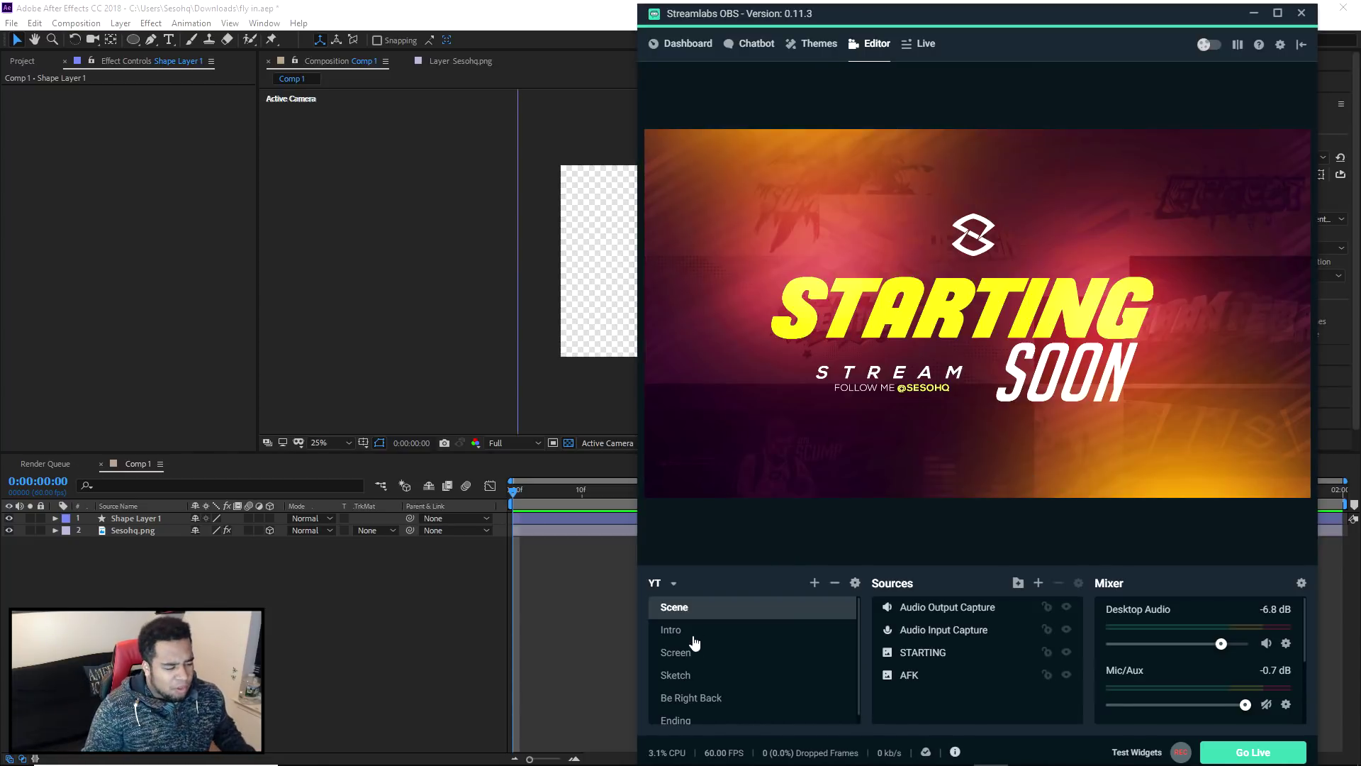
click(681, 720)
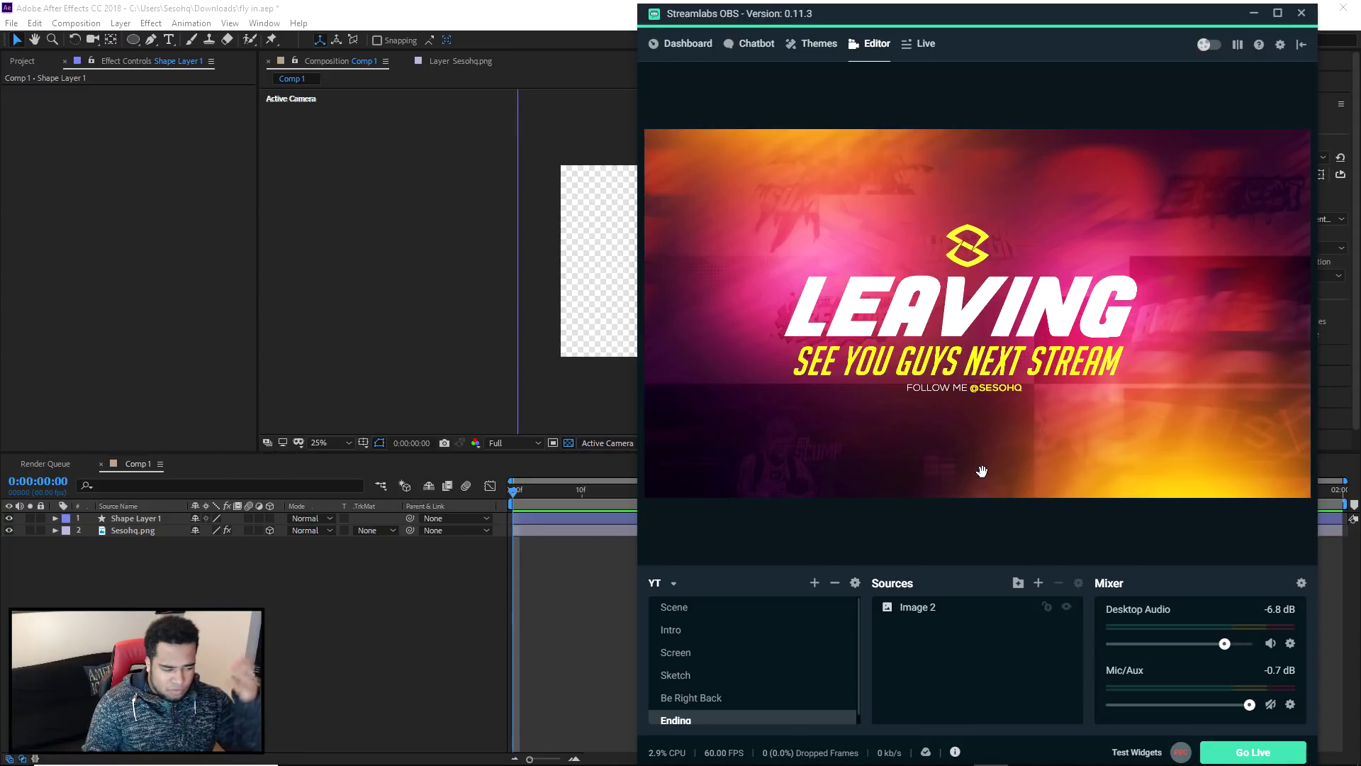
click(743, 614)
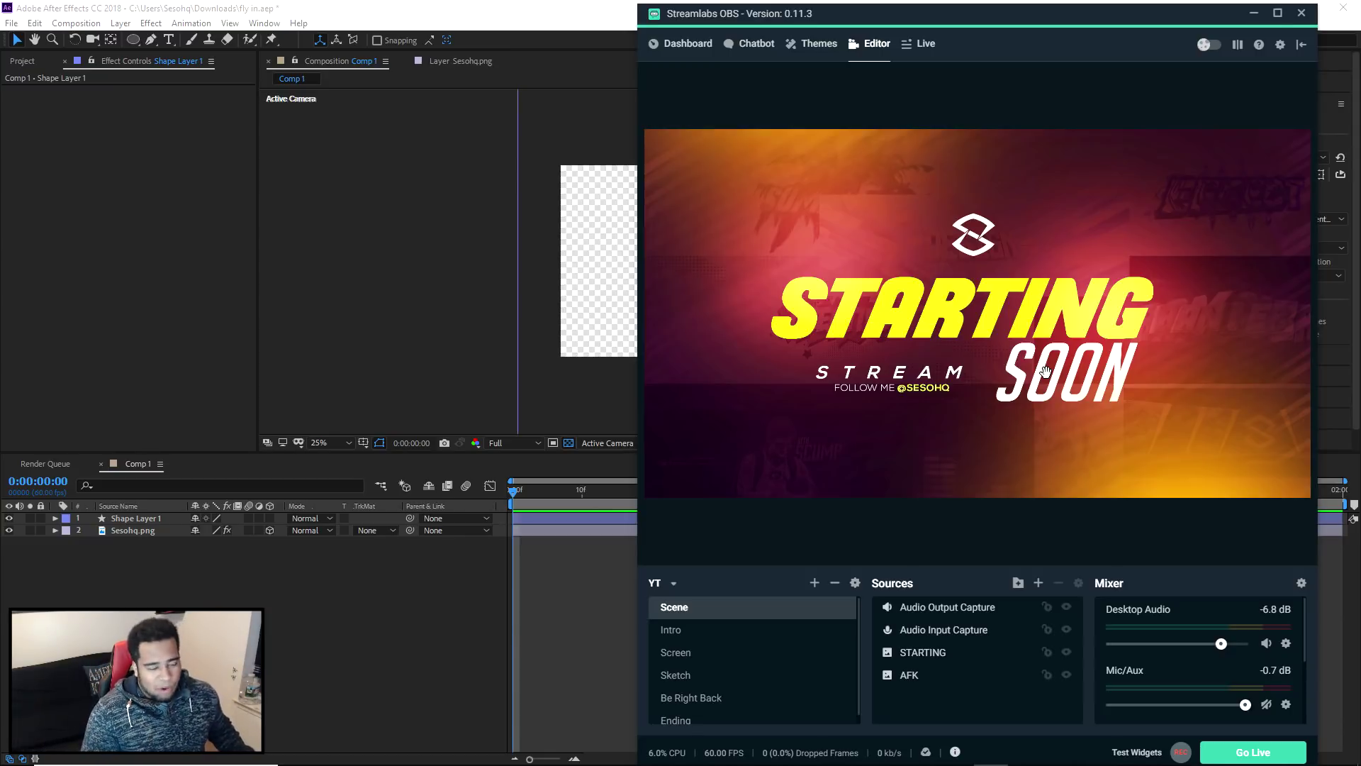
scroll(741, 666, down, 1)
click(694, 714)
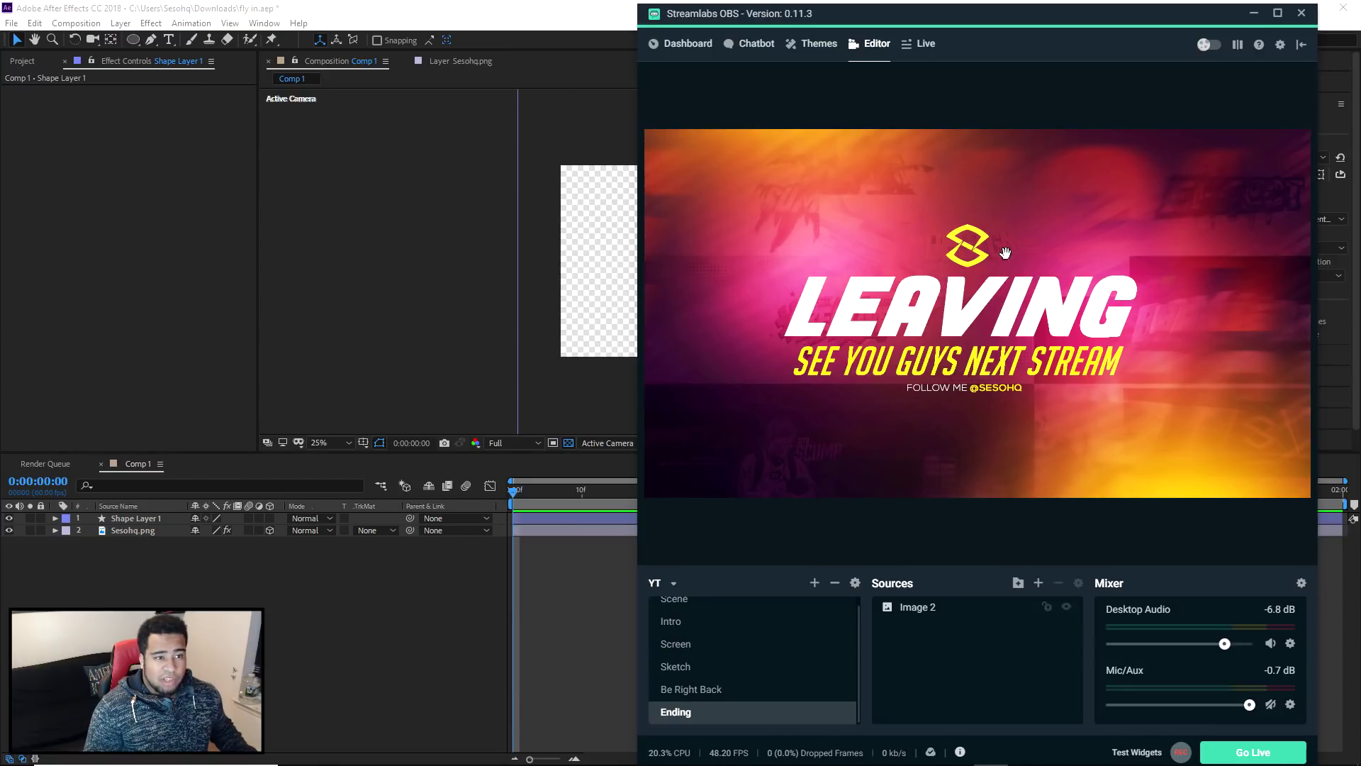
click(1252, 14)
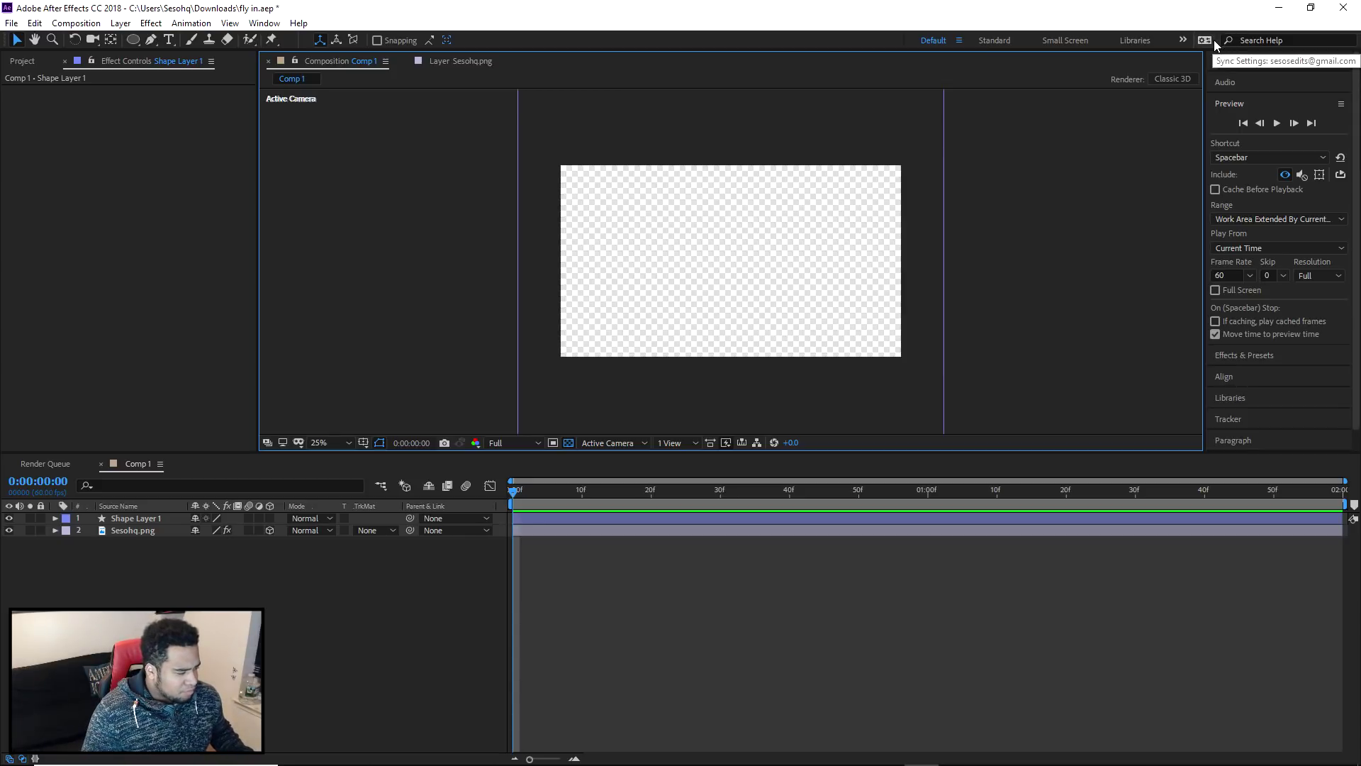
- Browse the products in the Sesohq Sellfy store and view the page for The Everything Pack For Life
click(155, 530)
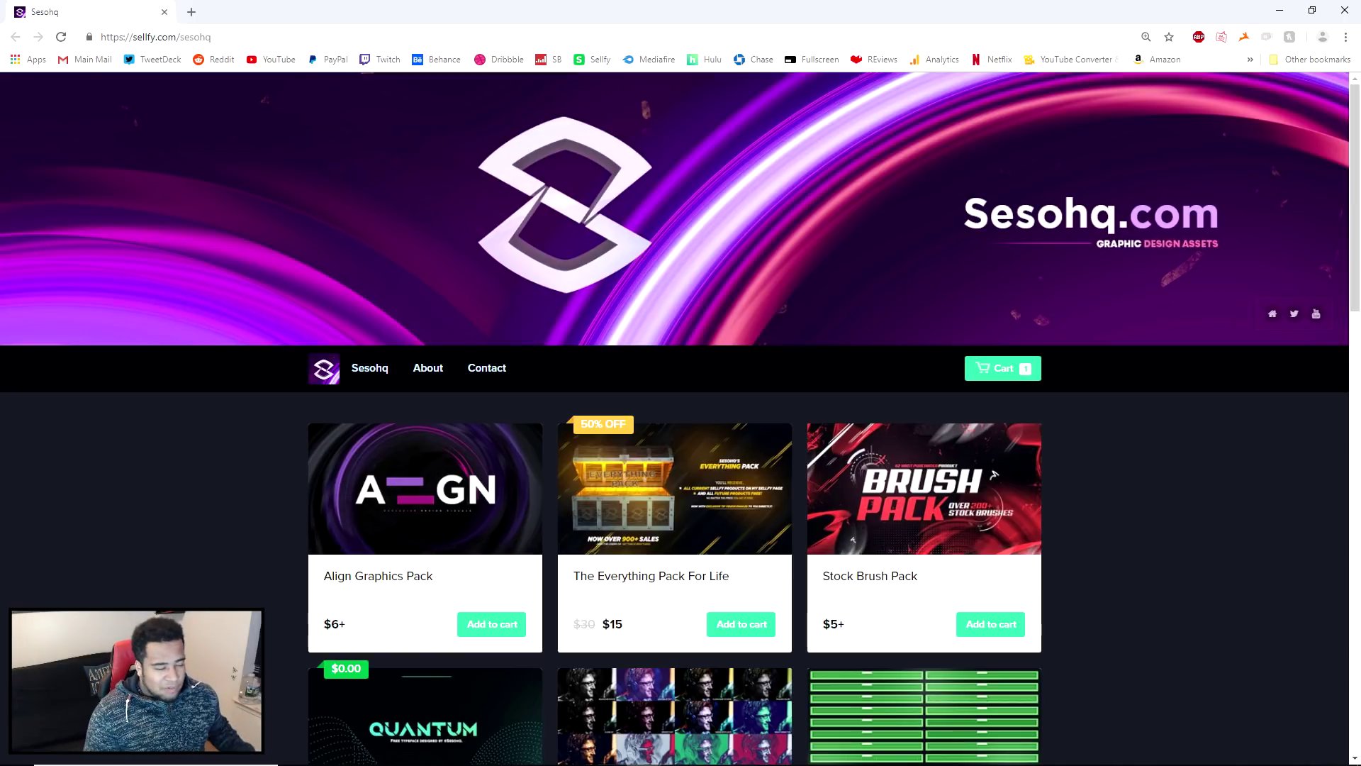
scroll(827, 350, down, 4)
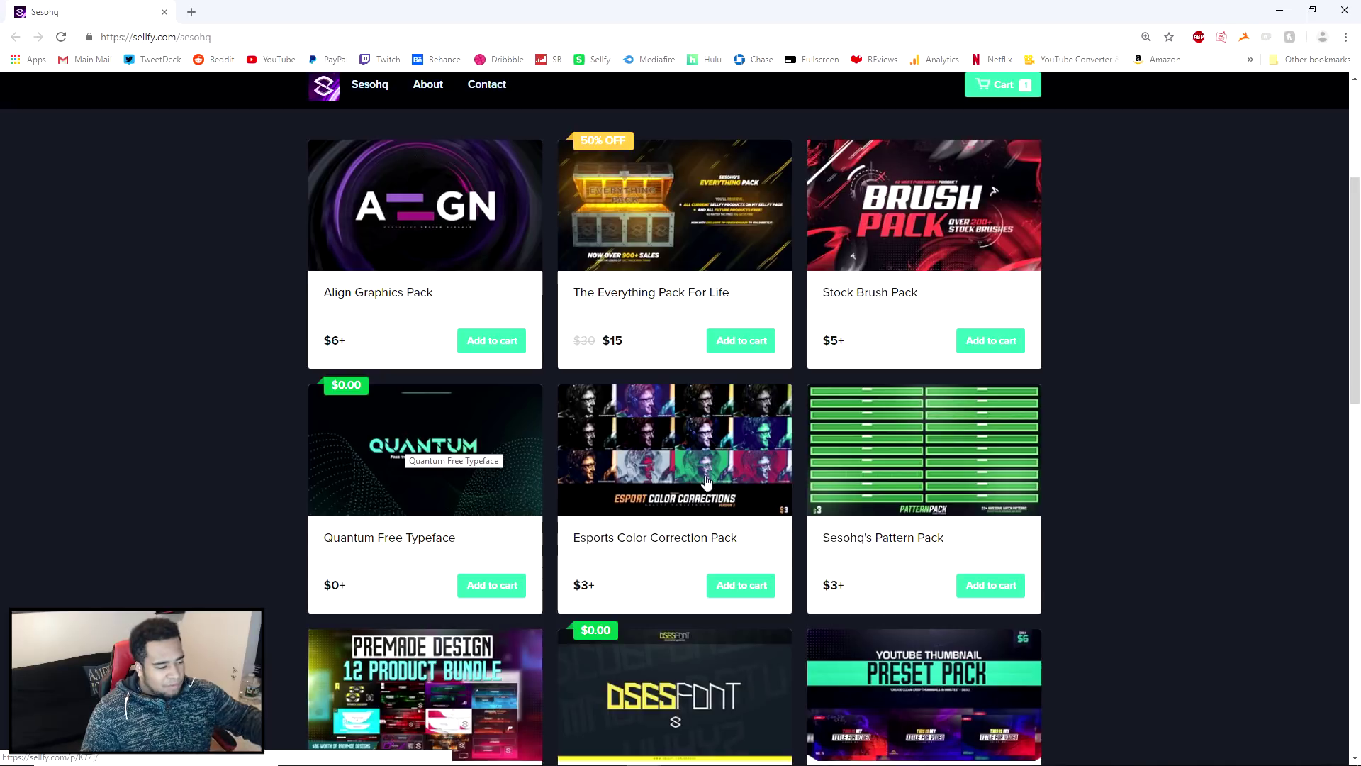
scroll(819, 395, down, 2)
scroll(700, 344, down, 5)
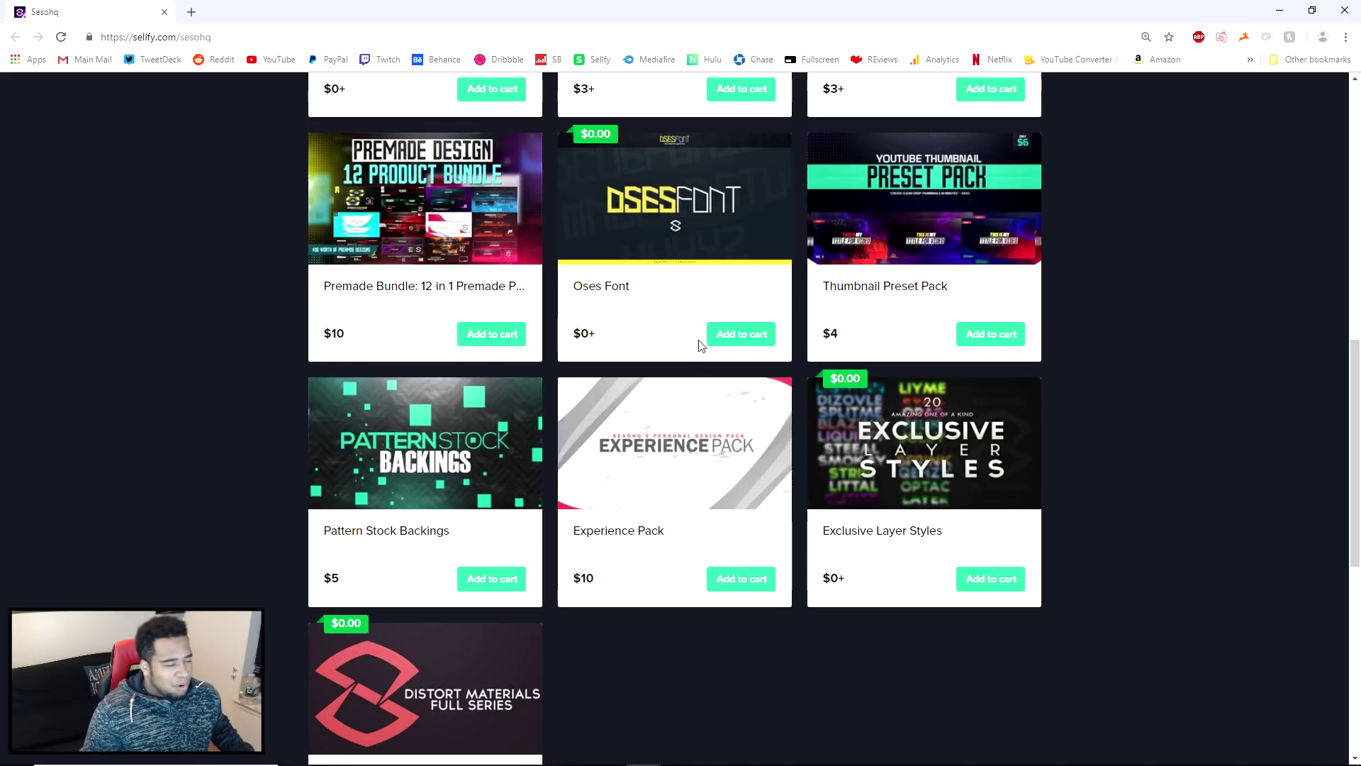
scroll(686, 510, up, 8)
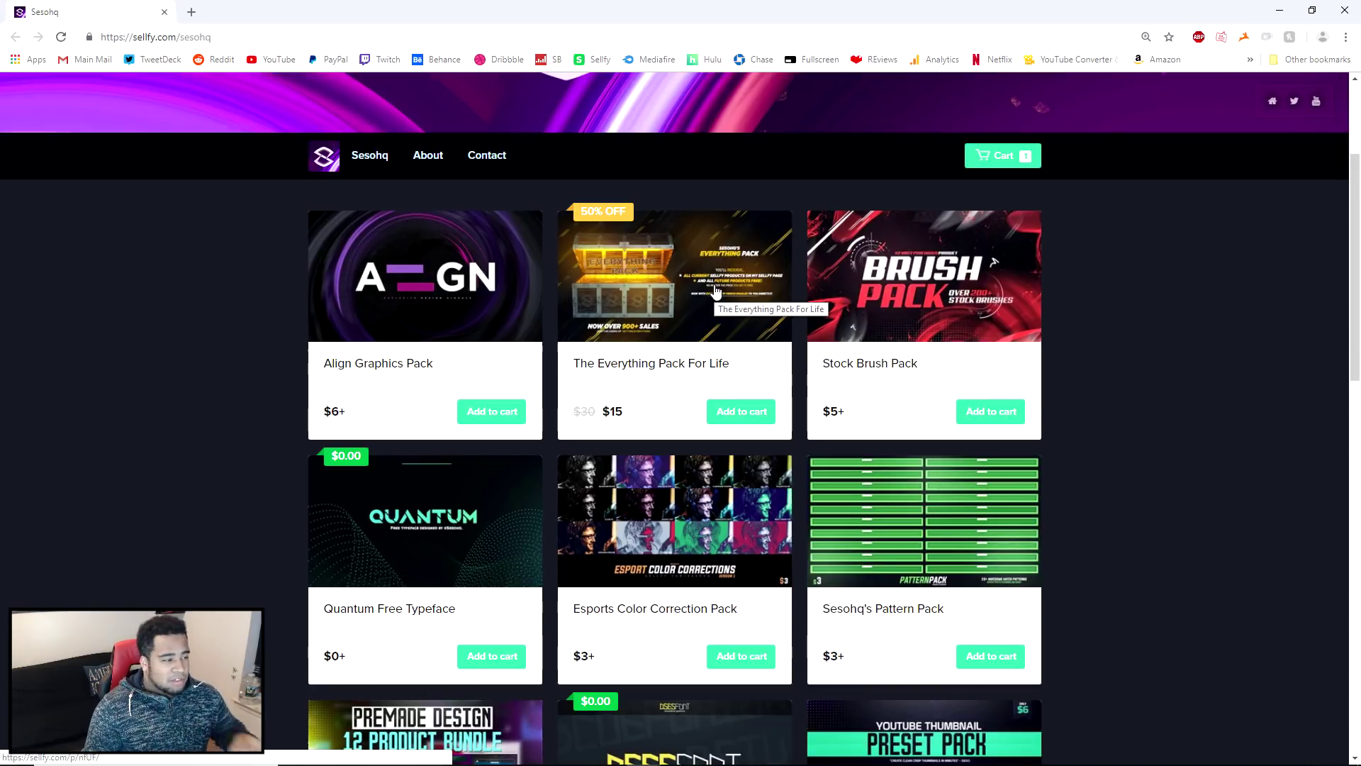
click(716, 290)
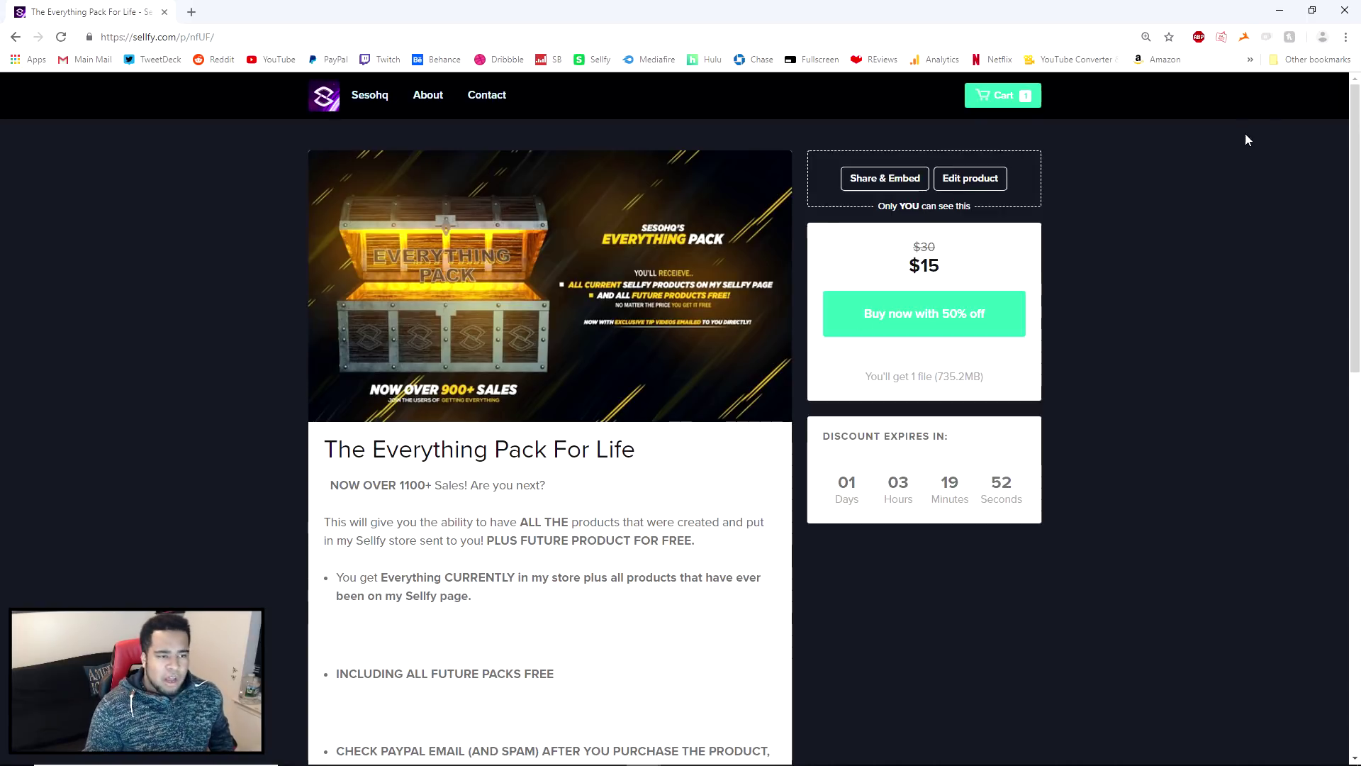
click(1340, 8)
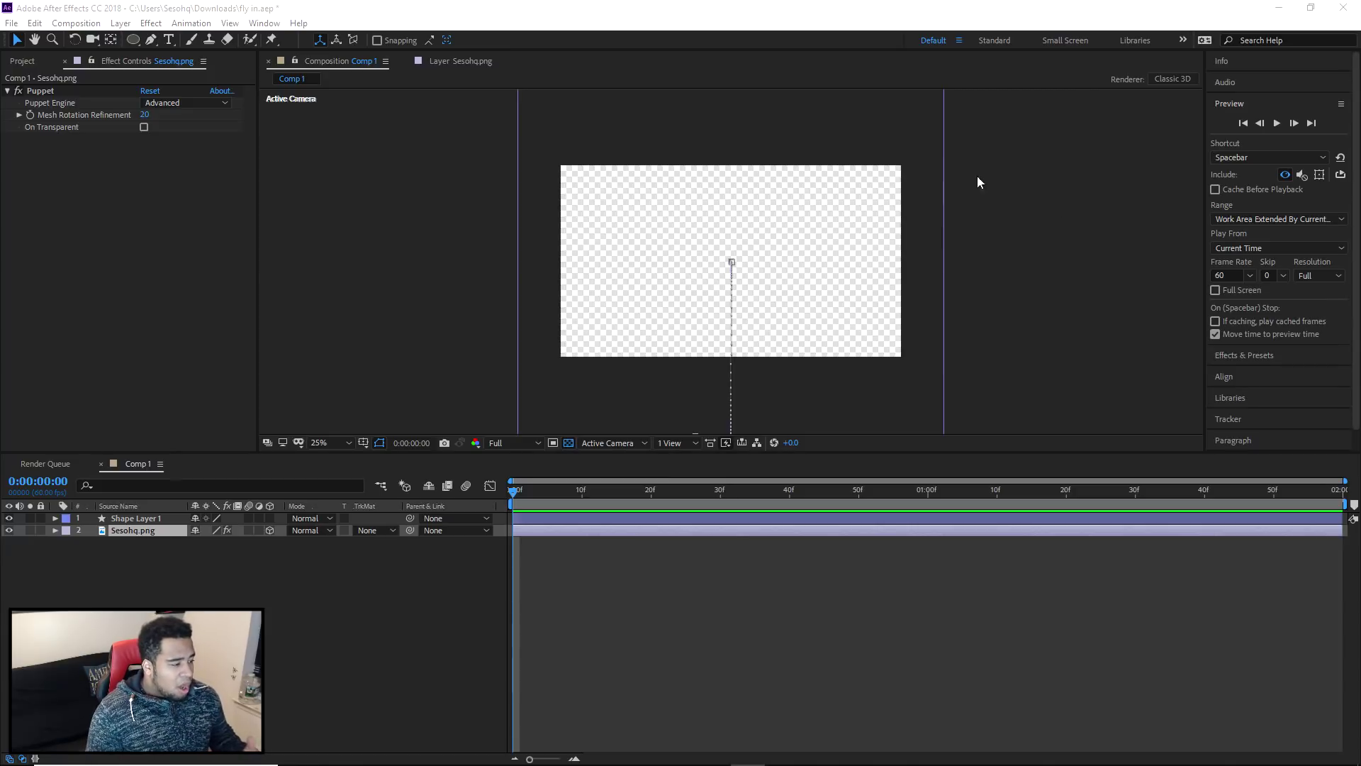
- Create a new 1920 x 1080 composition at 60 frames per second with a duration of 0:00:02:00
click(90, 24)
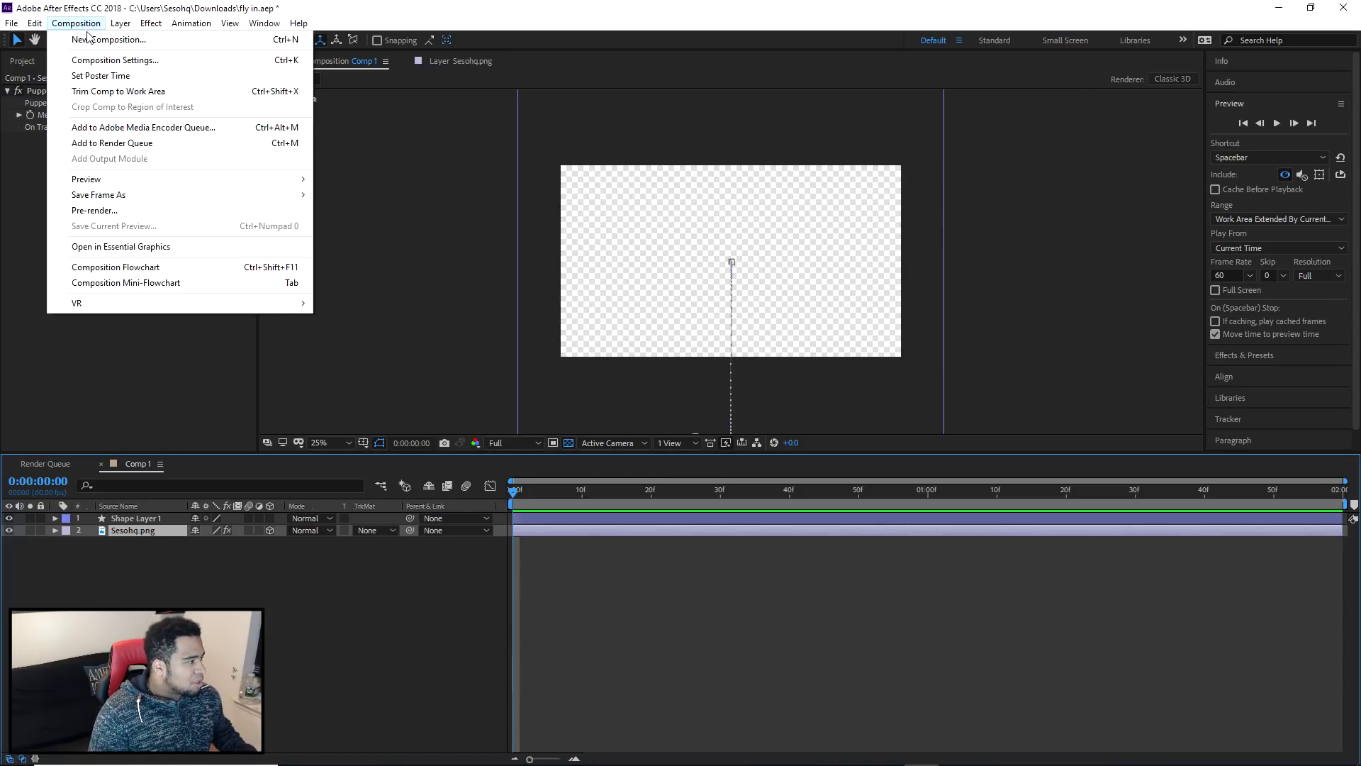
click(88, 37)
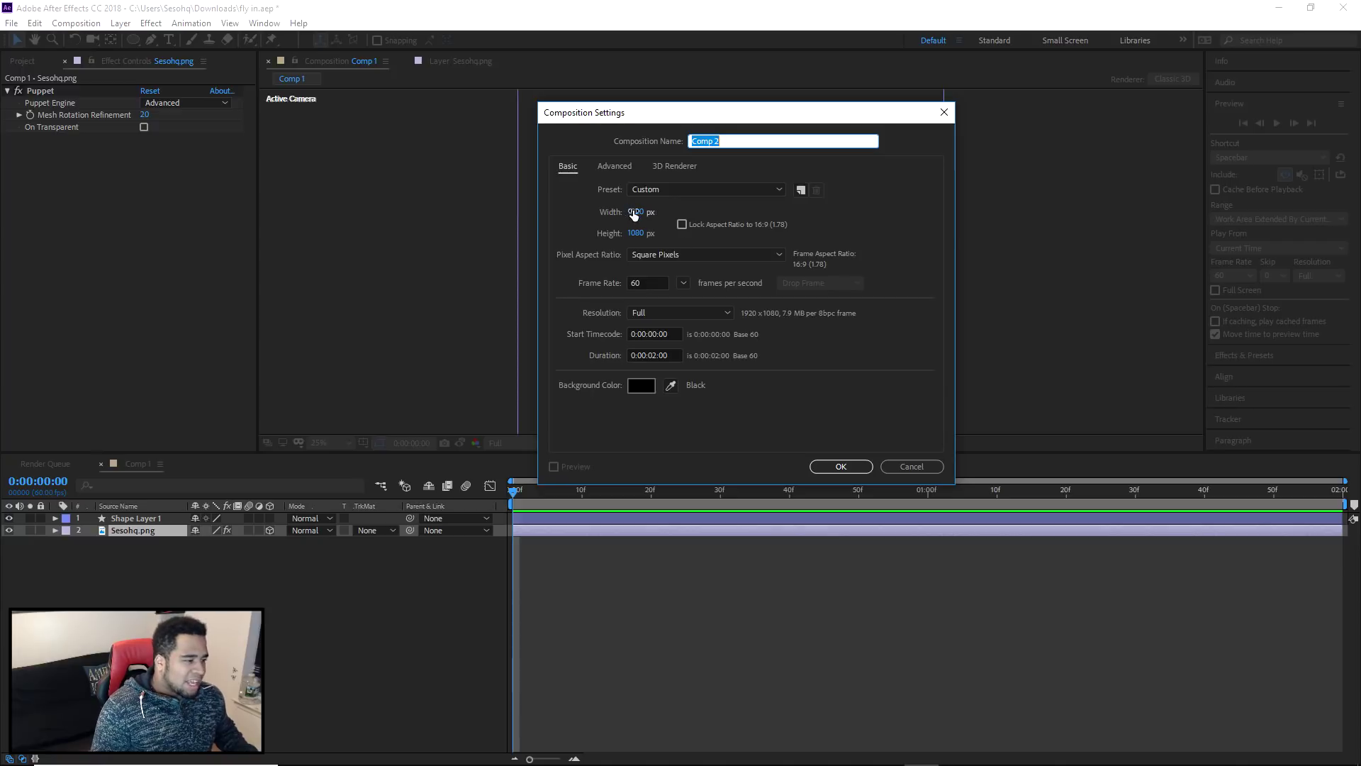
click(654, 282)
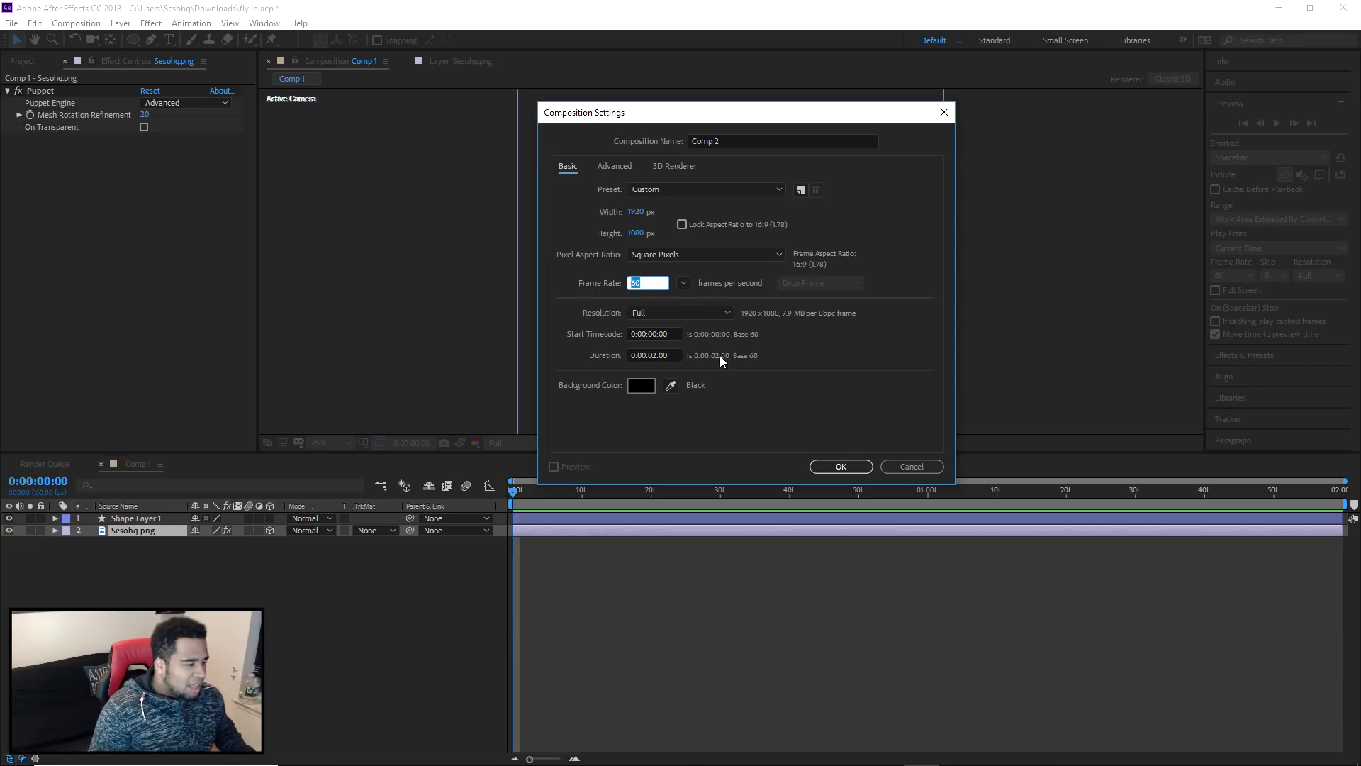
click(842, 466)
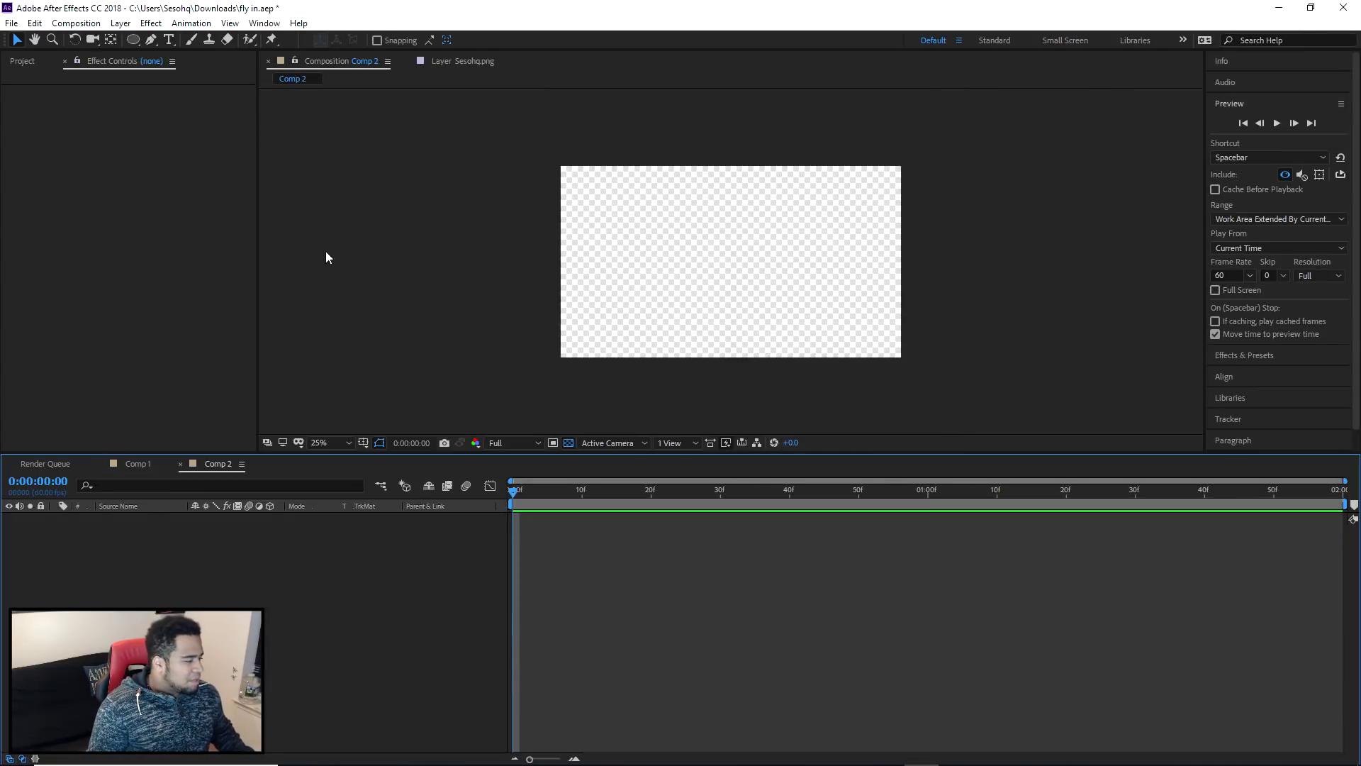
- Add the Sesohq.png logo from the project files to Comp 2 as a layer
click(138, 463)
click(22, 61)
click(40, 202)
click(216, 465)
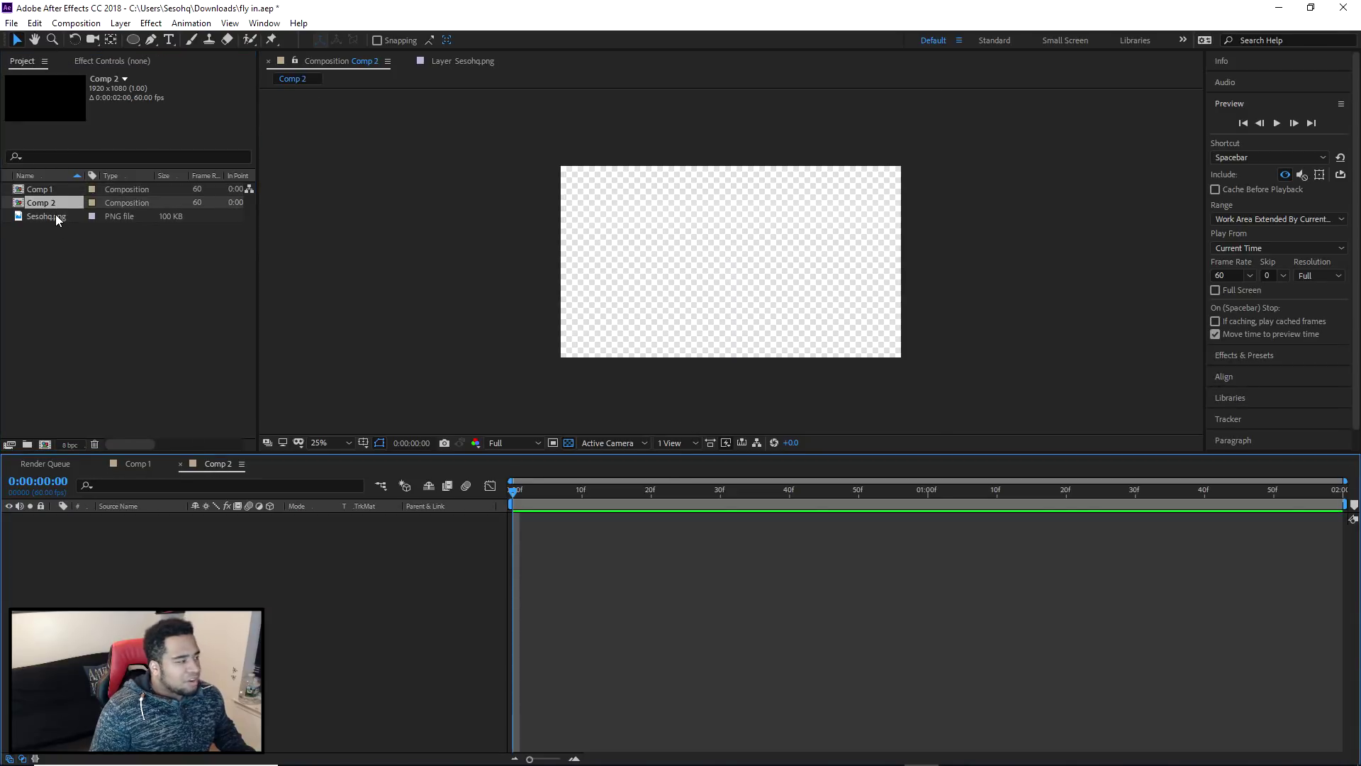
drag(55, 215, 187, 544)
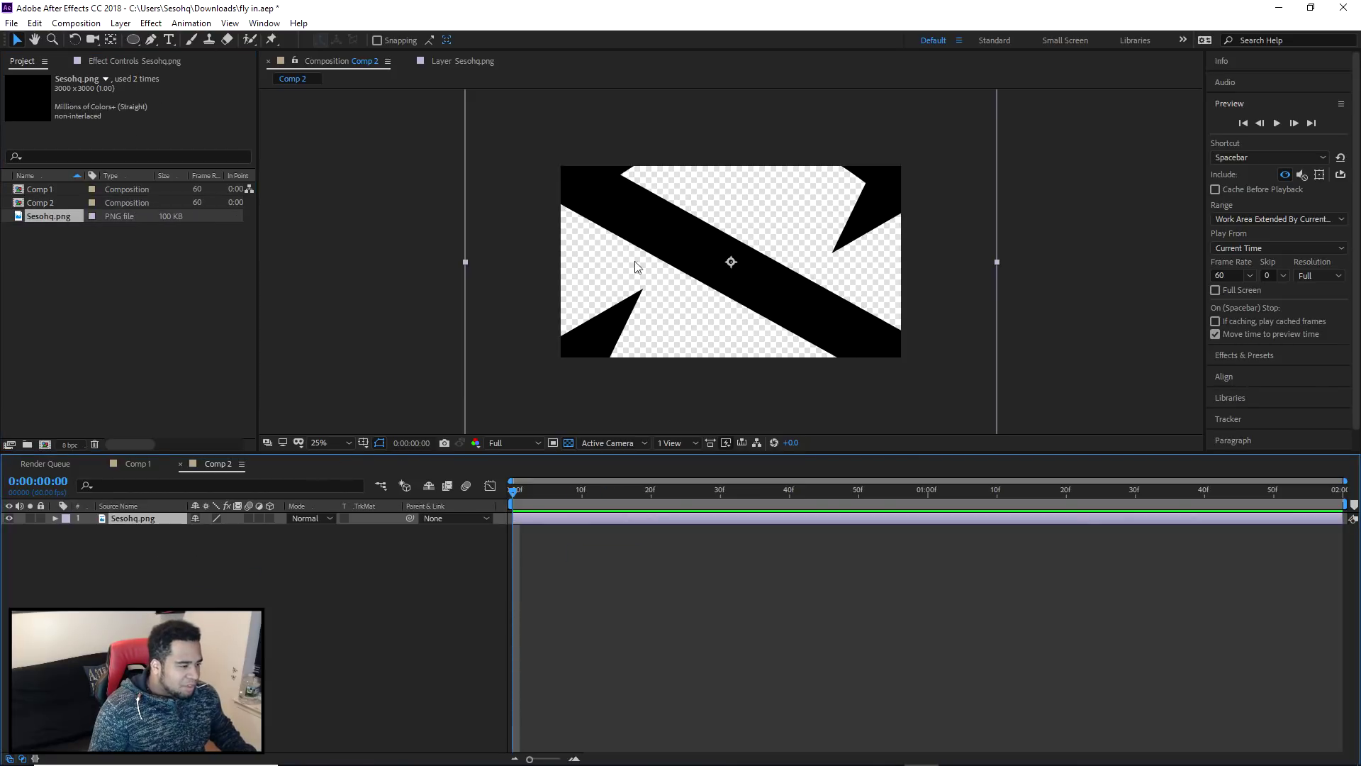
- Scale the logo proportionally to about 19.2% so it fits within the centre of the composition
key(comma)
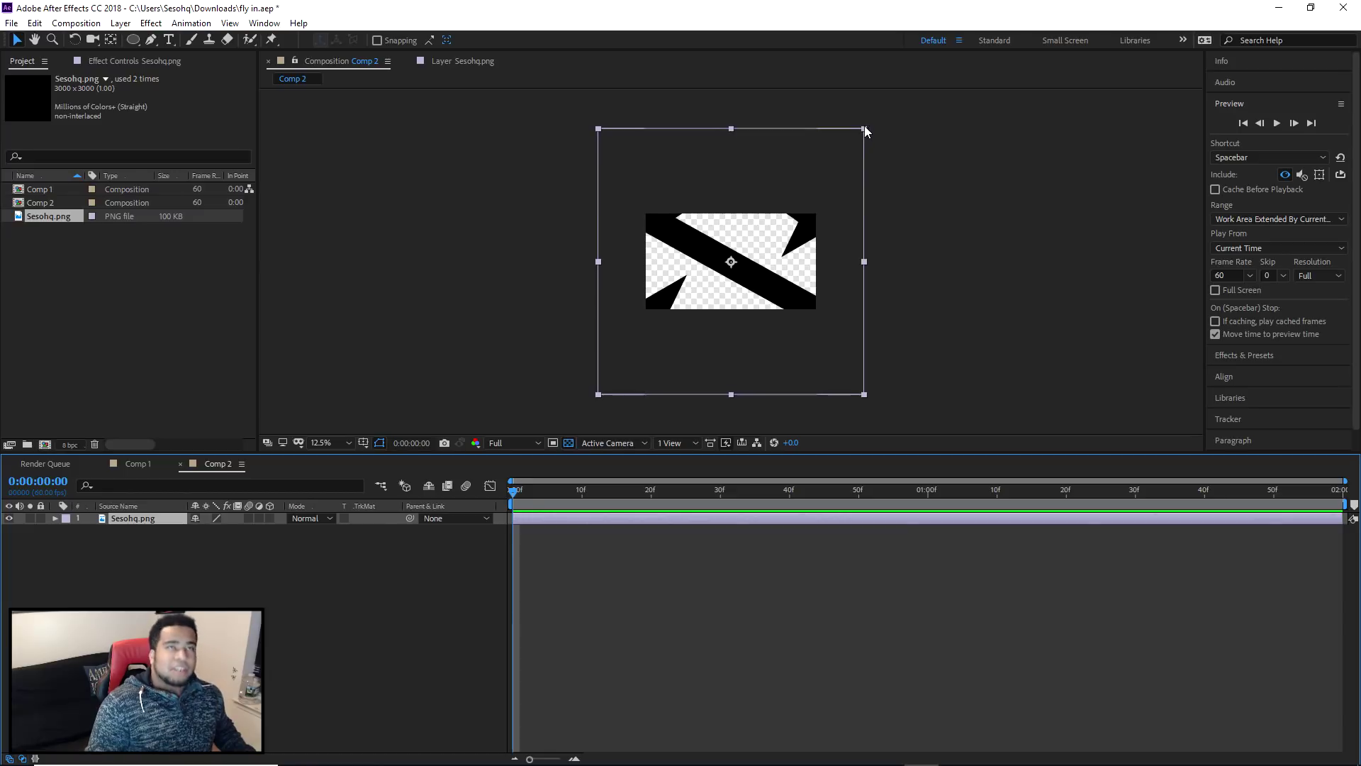
drag(864, 128, 760, 219)
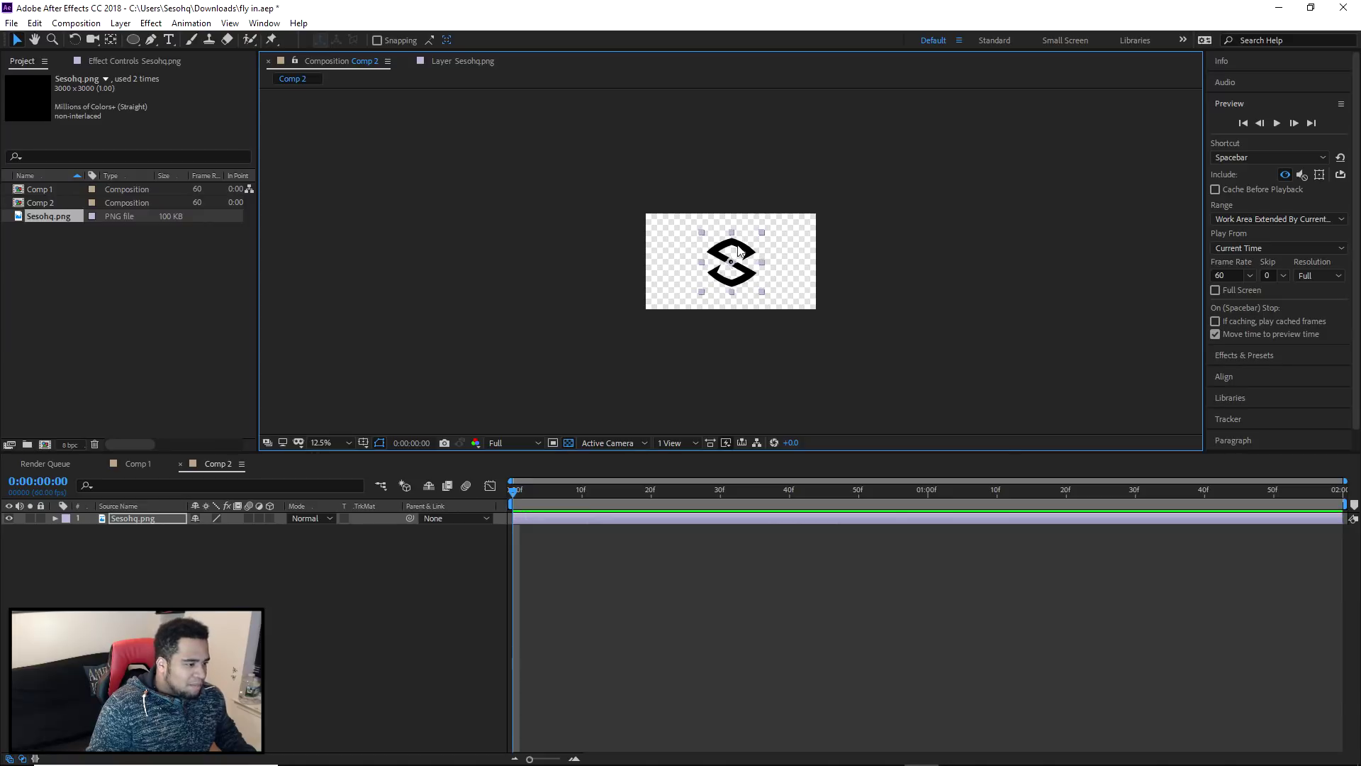
scroll(730, 259, up, 4)
scroll(773, 241, down, 2)
drag(791, 205, 781, 208)
click(995, 238)
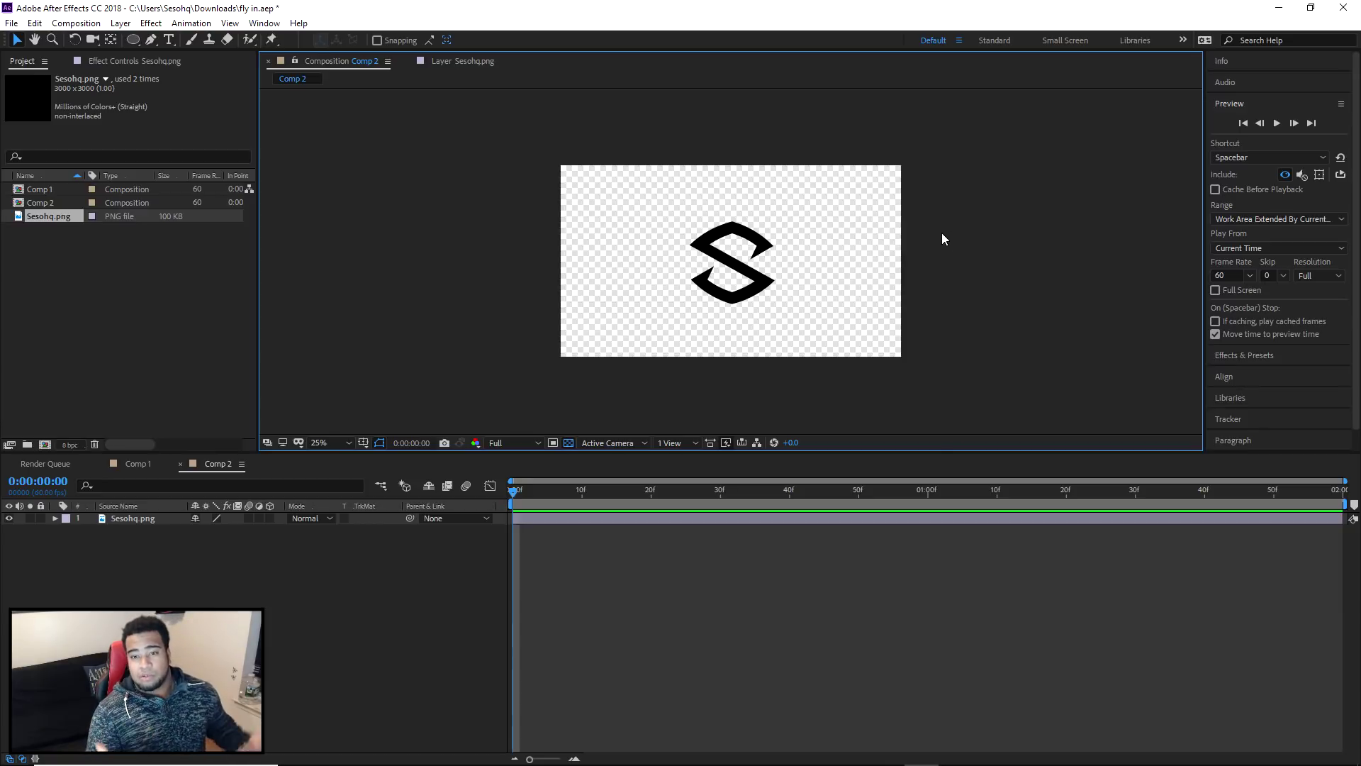
- Expand the Transform properties of the Sesohq.png layer and select its Position property
click(145, 520)
key(p)
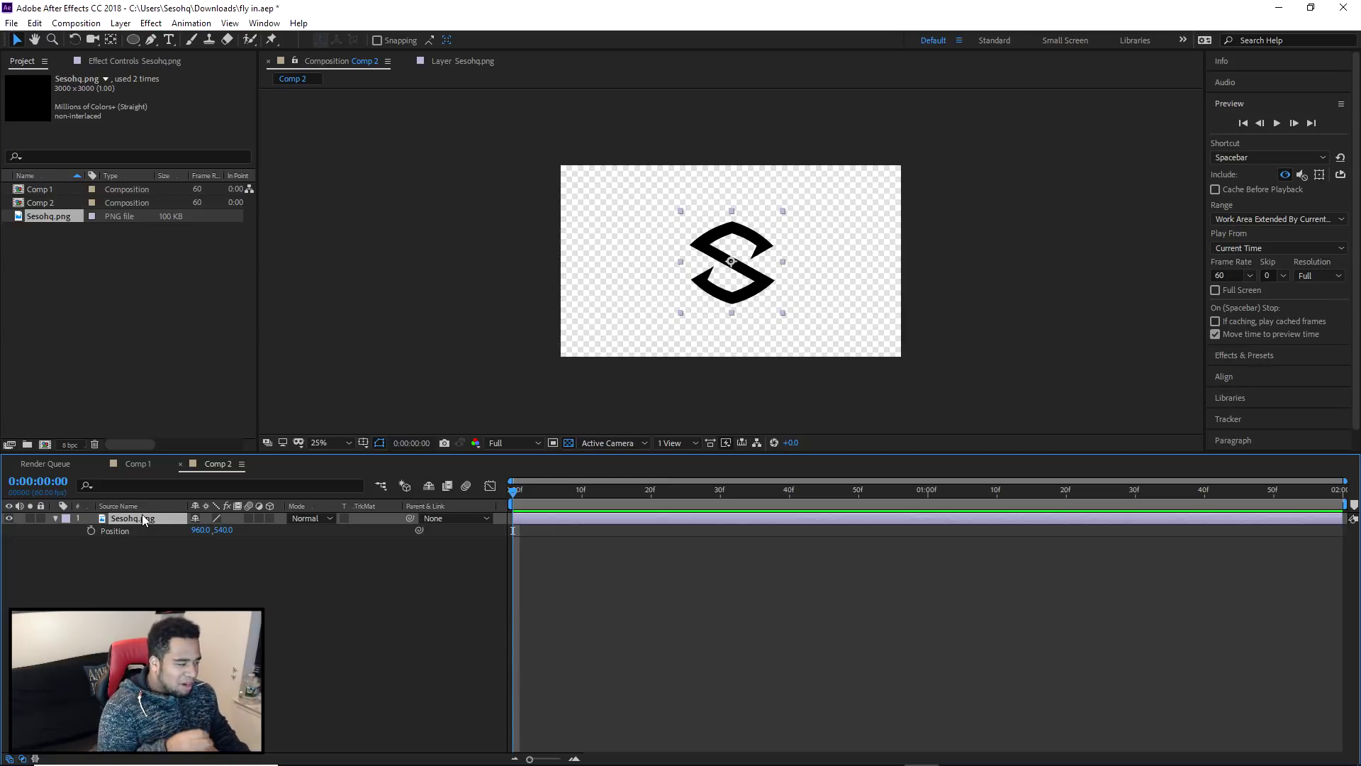
click(56, 518)
click(57, 518)
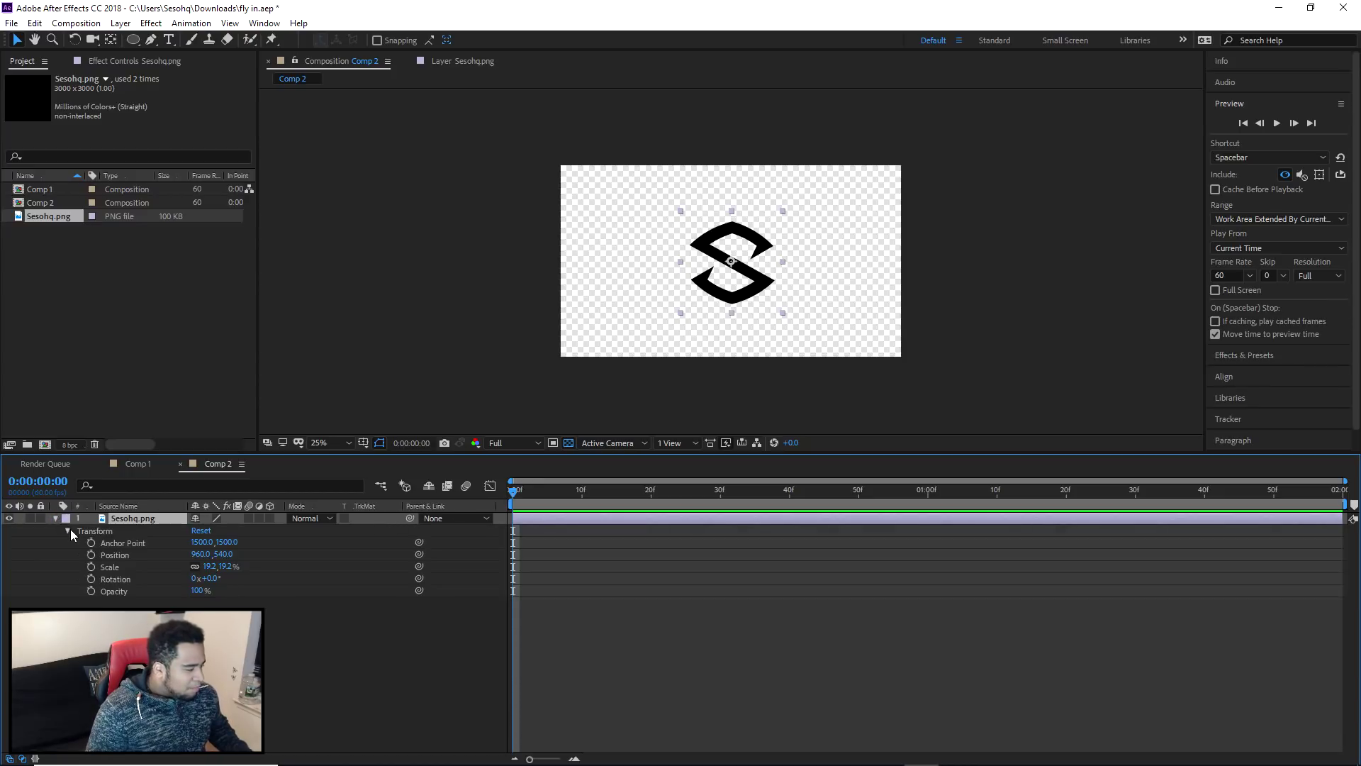
click(114, 555)
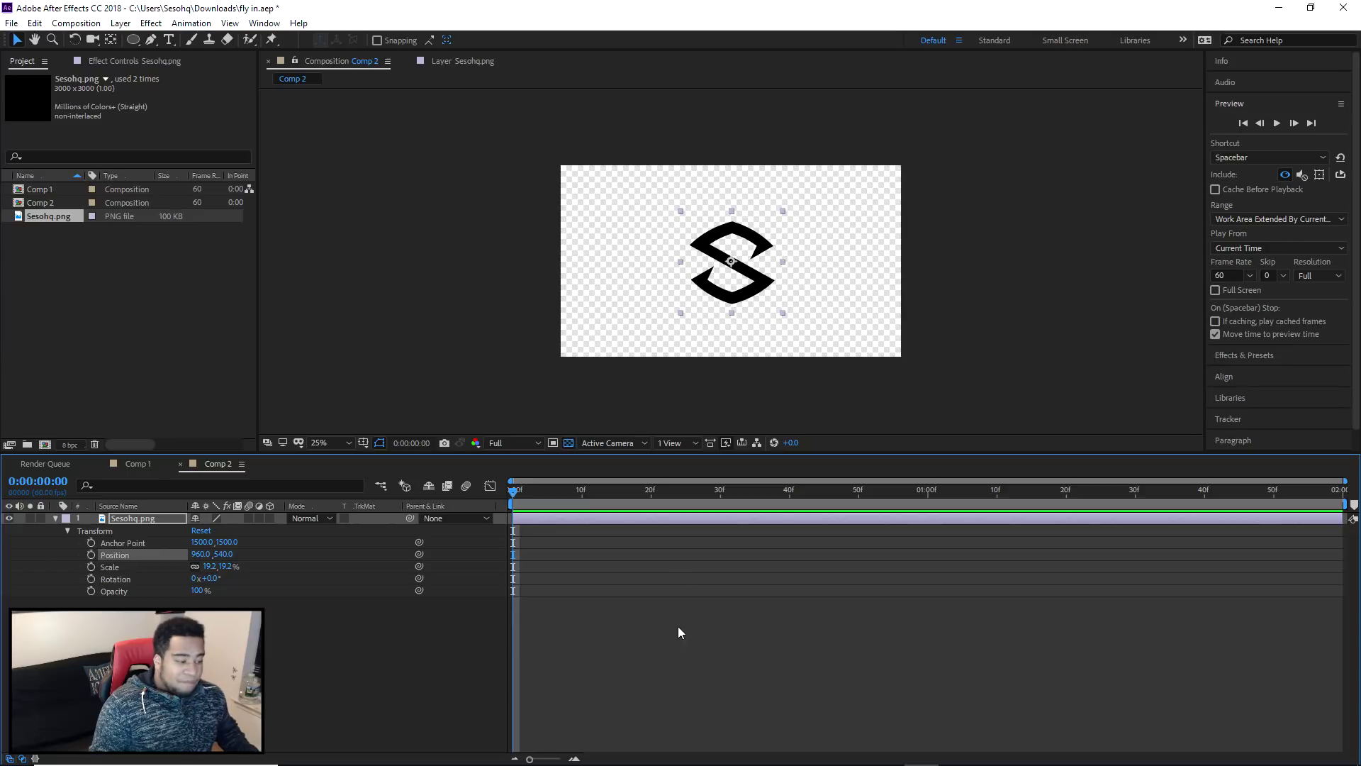
- Check the duration in Comp 2's composition settings
right_click(623, 617)
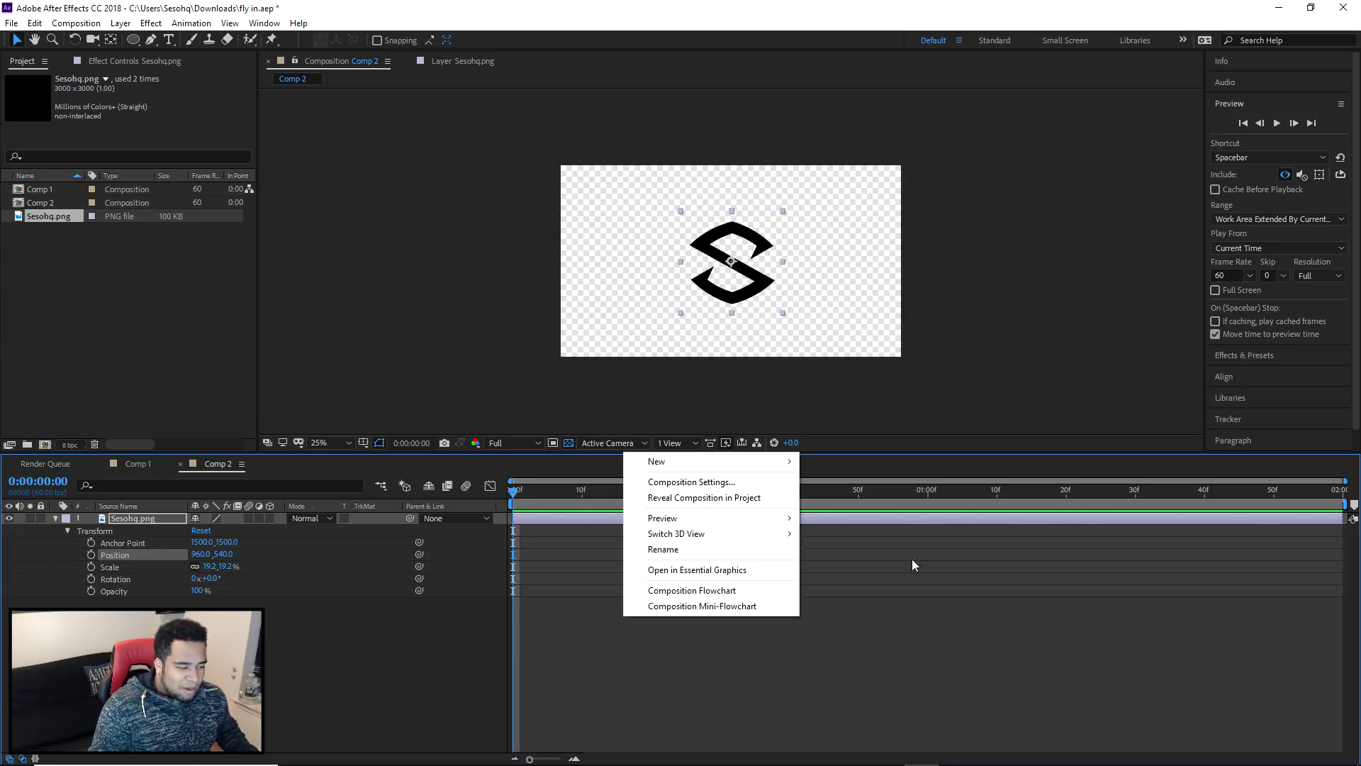
click(680, 481)
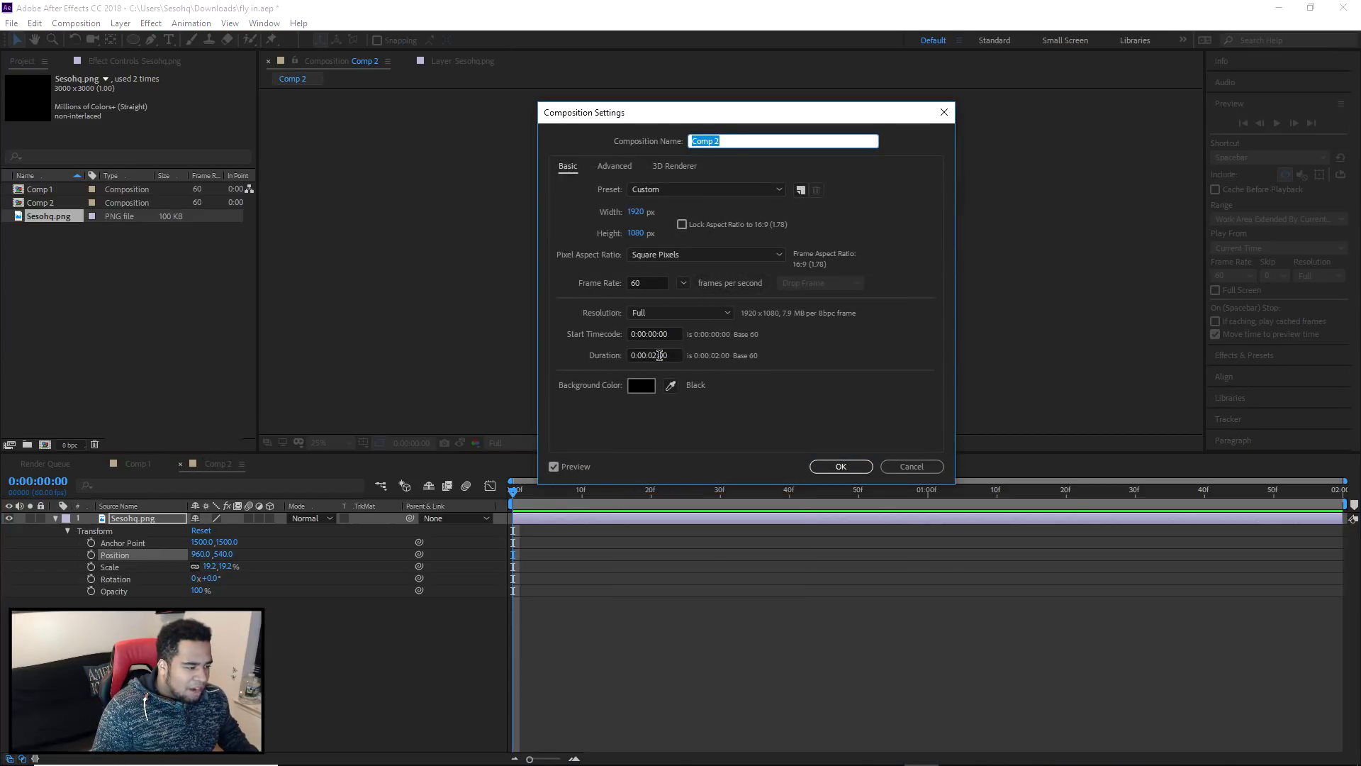
click(657, 354)
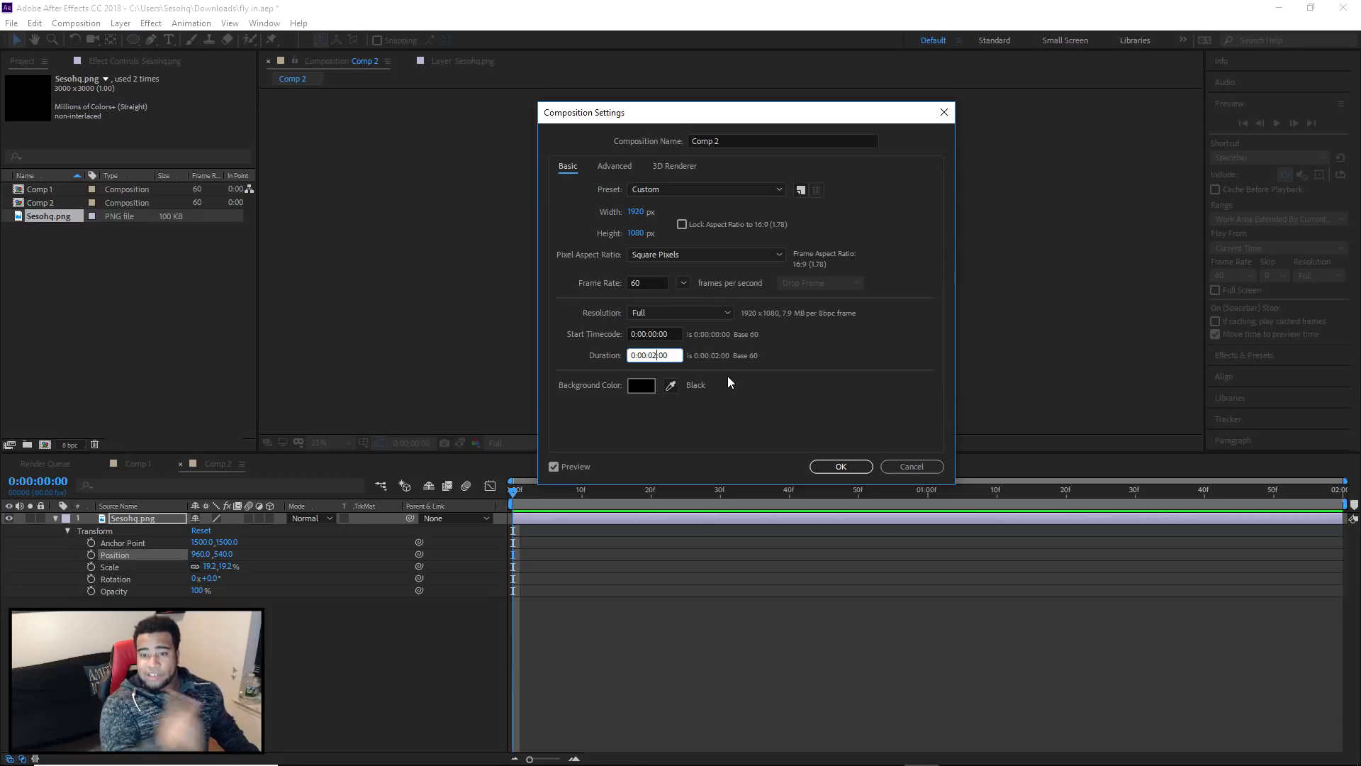
click(839, 467)
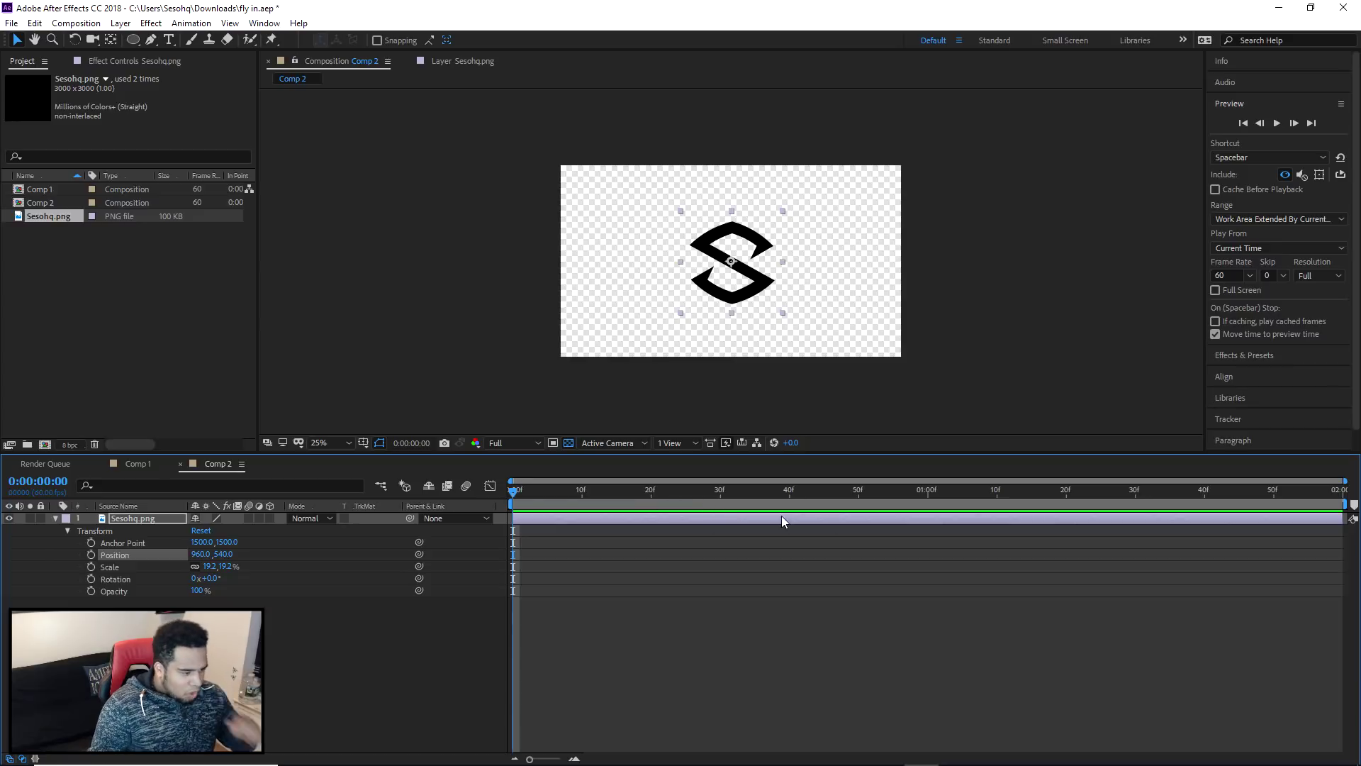
- Examine the keyframe timing of the Sesohq.png layer in Comp 1, then return to Comp 2
click(928, 490)
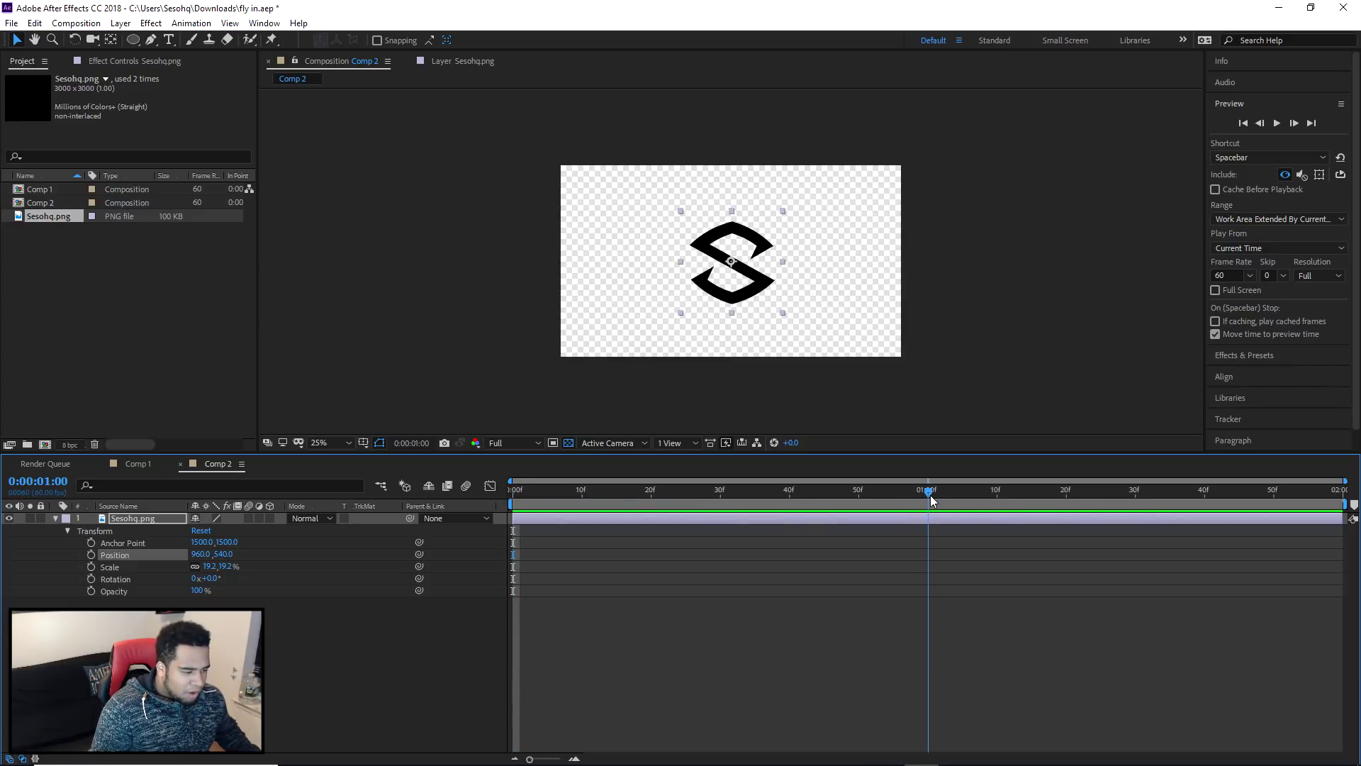
click(142, 465)
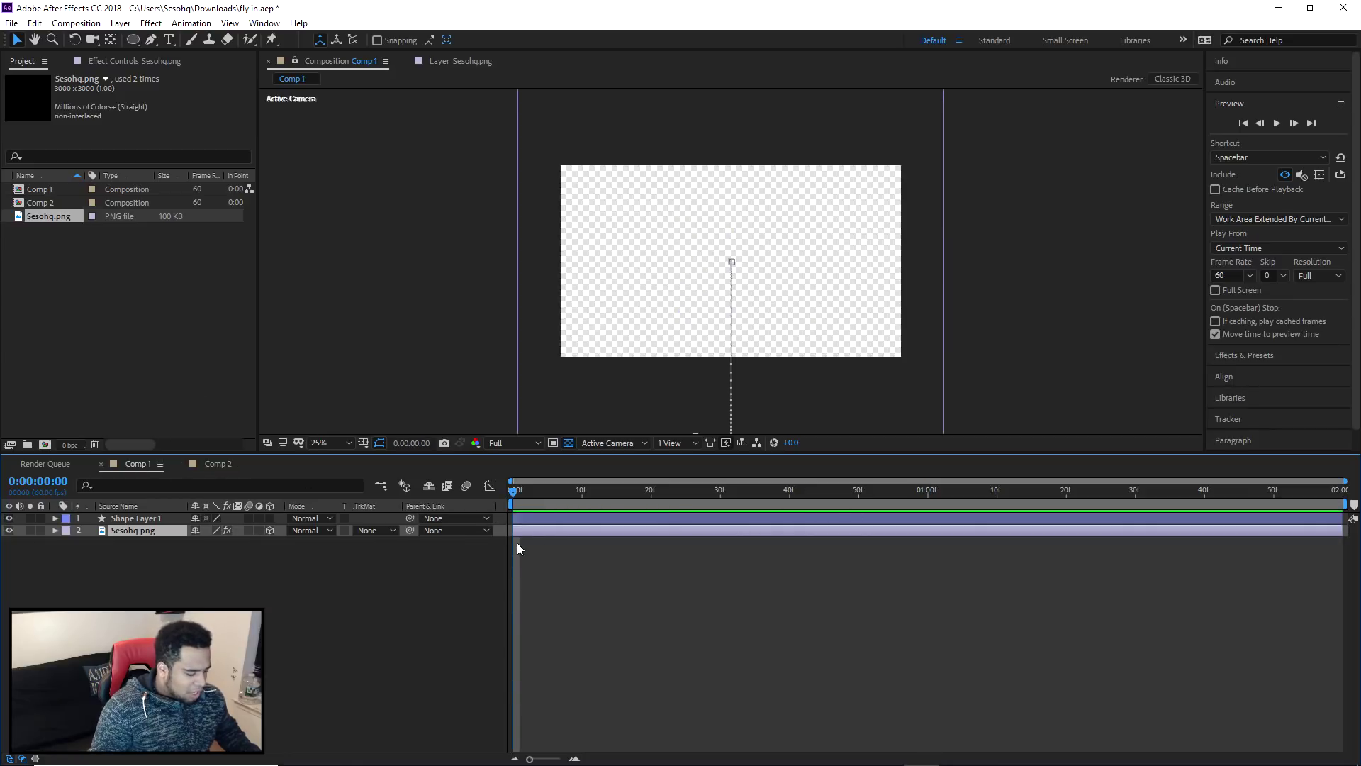
key(u)
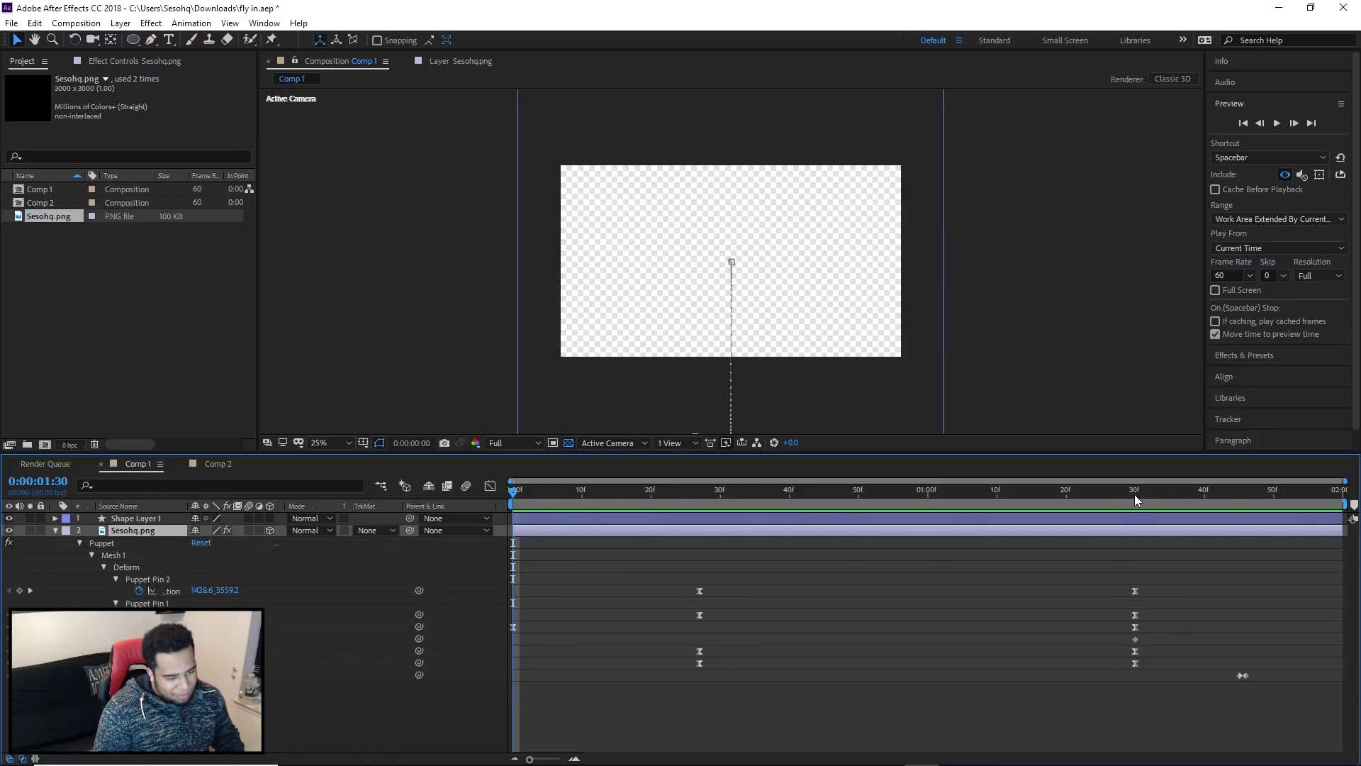
click(1135, 495)
click(209, 464)
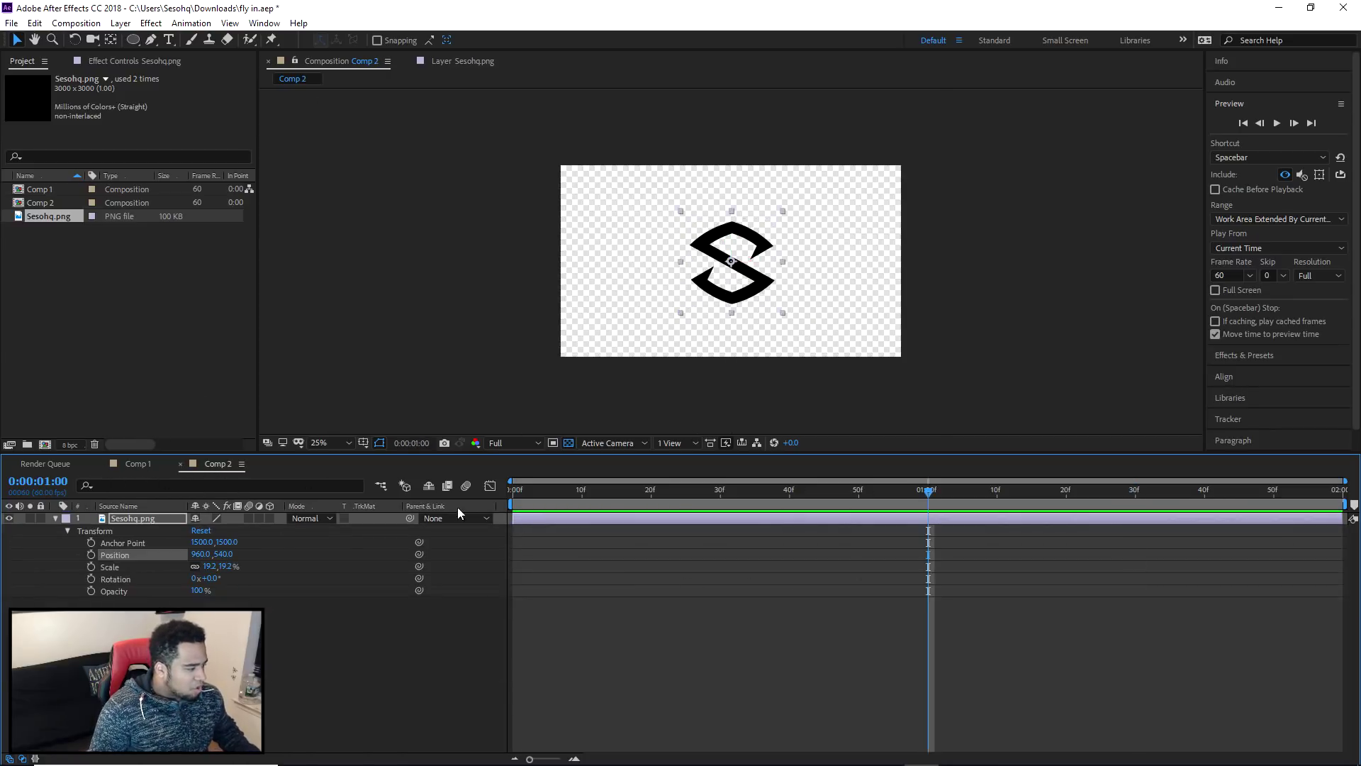
- Keyframe the logo's Position at 0:00:01:30, and at 0:00:00:00 move it straight down below the frame to about 960, 1412
click(1132, 496)
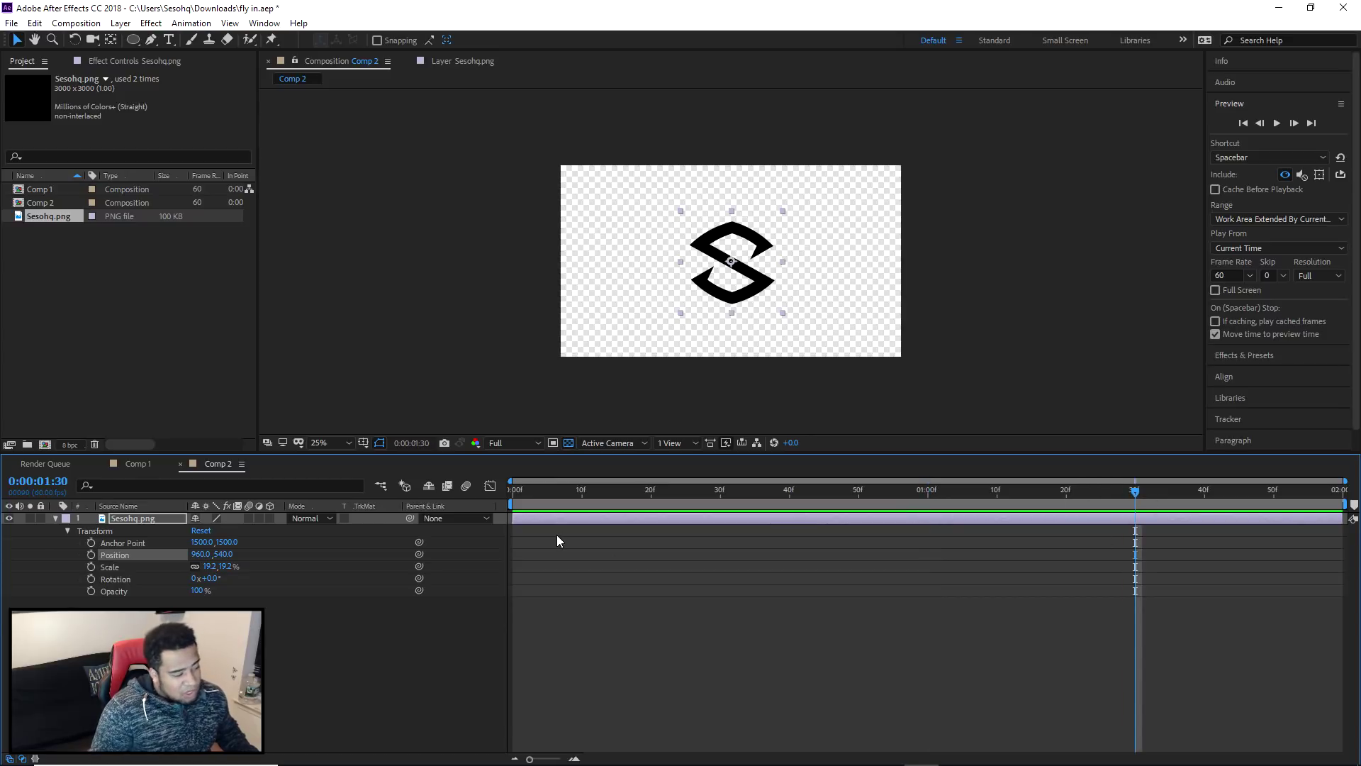
key(Home)
drag(538, 481, 927, 500)
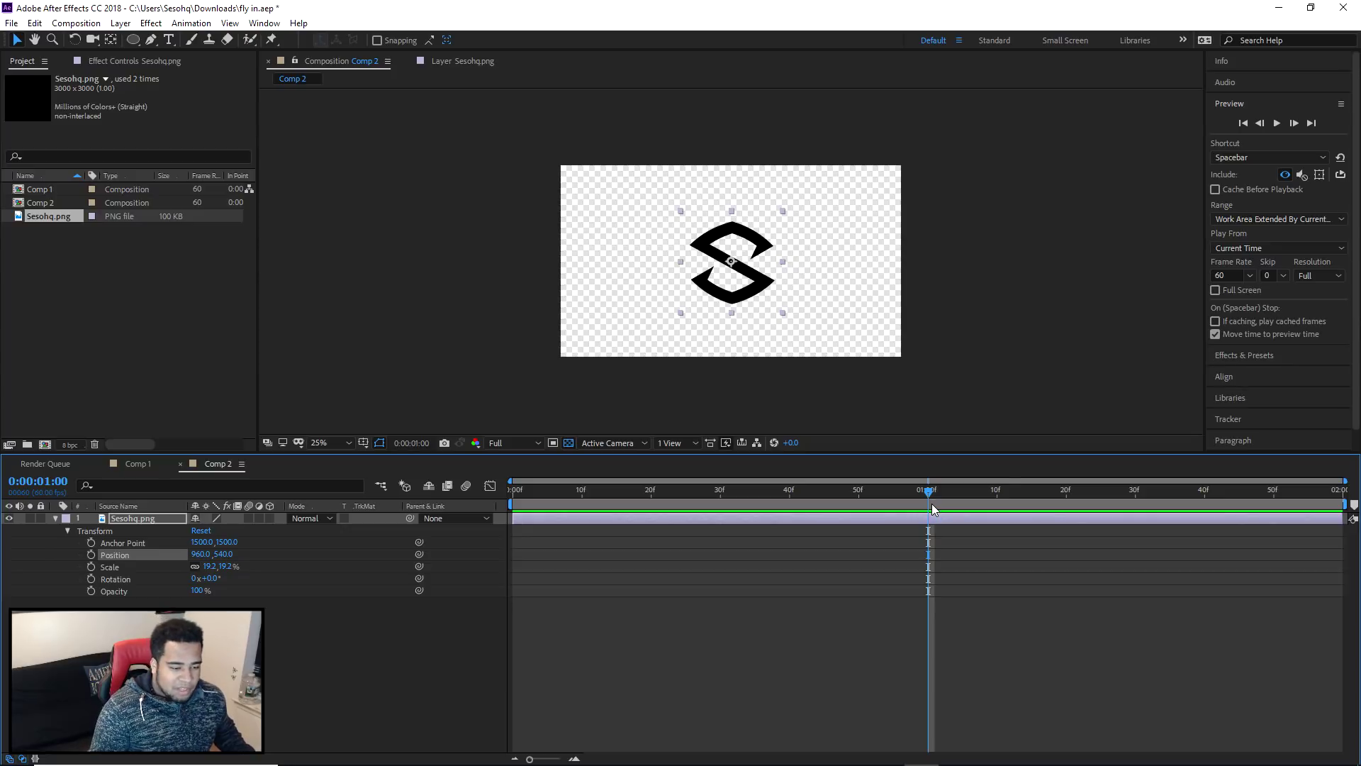
drag(927, 496, 1137, 499)
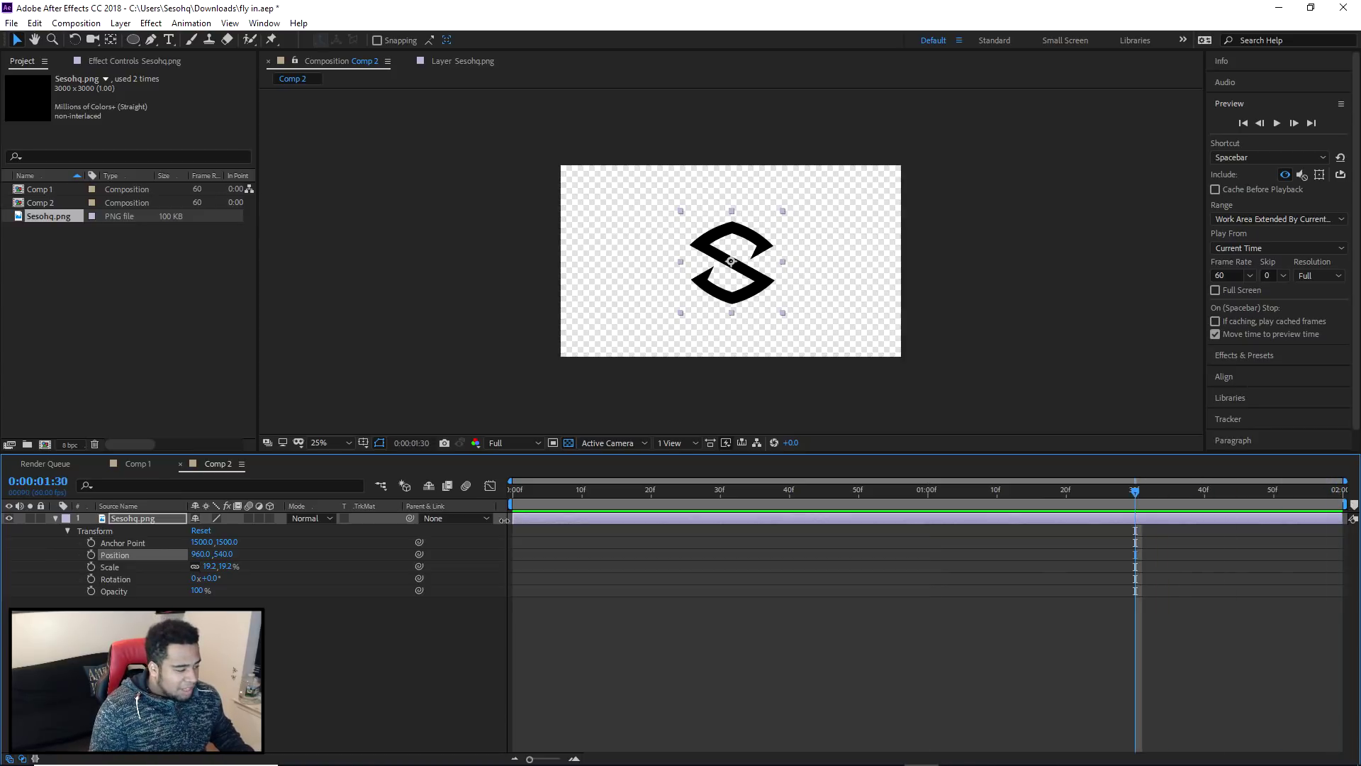
click(91, 554)
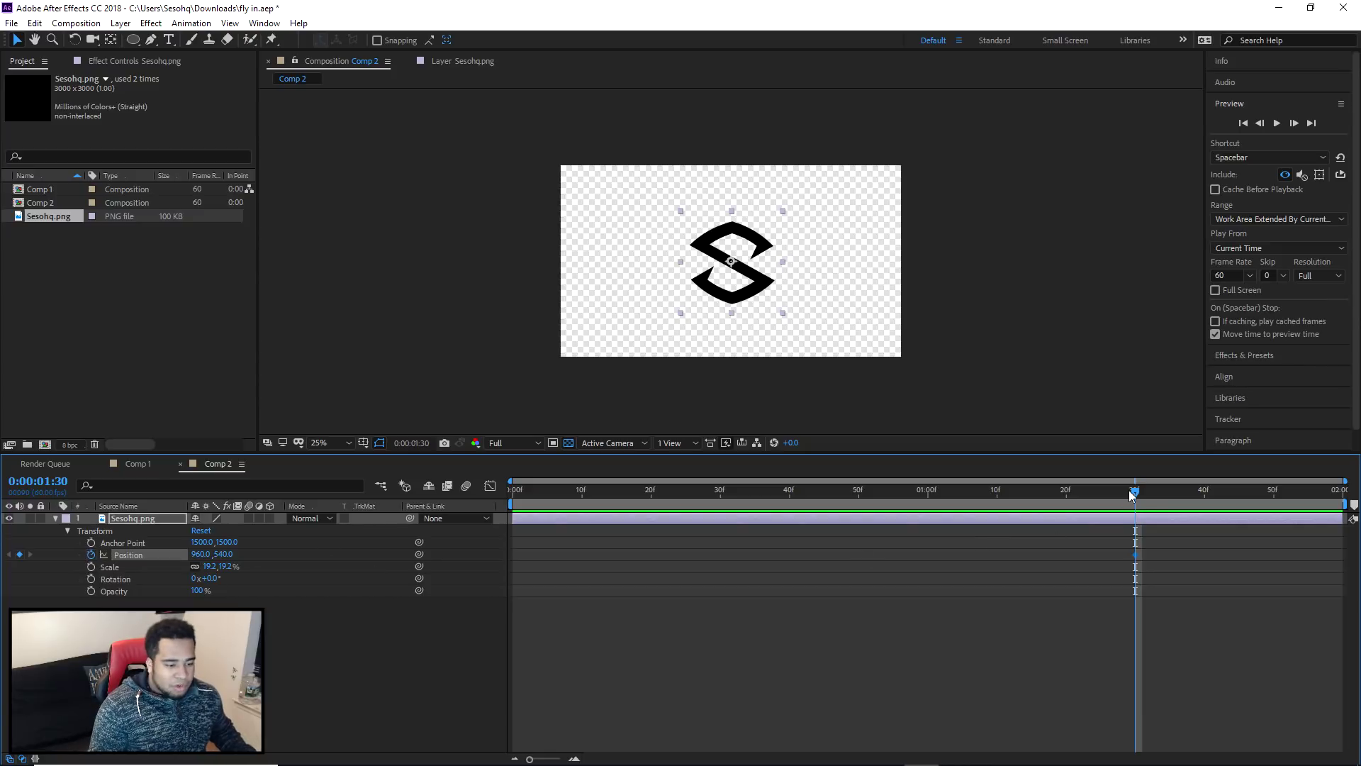
drag(1137, 495, 491, 504)
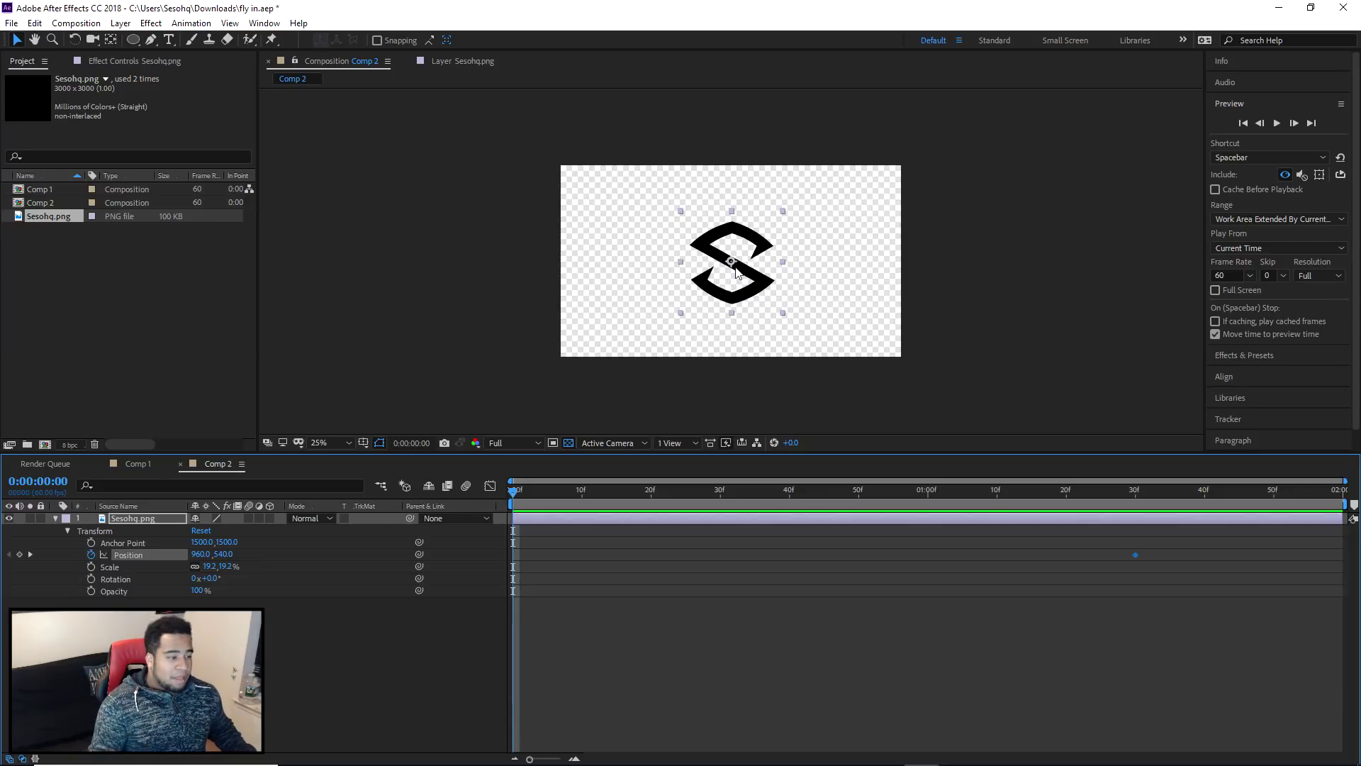
drag(750, 228, 733, 386)
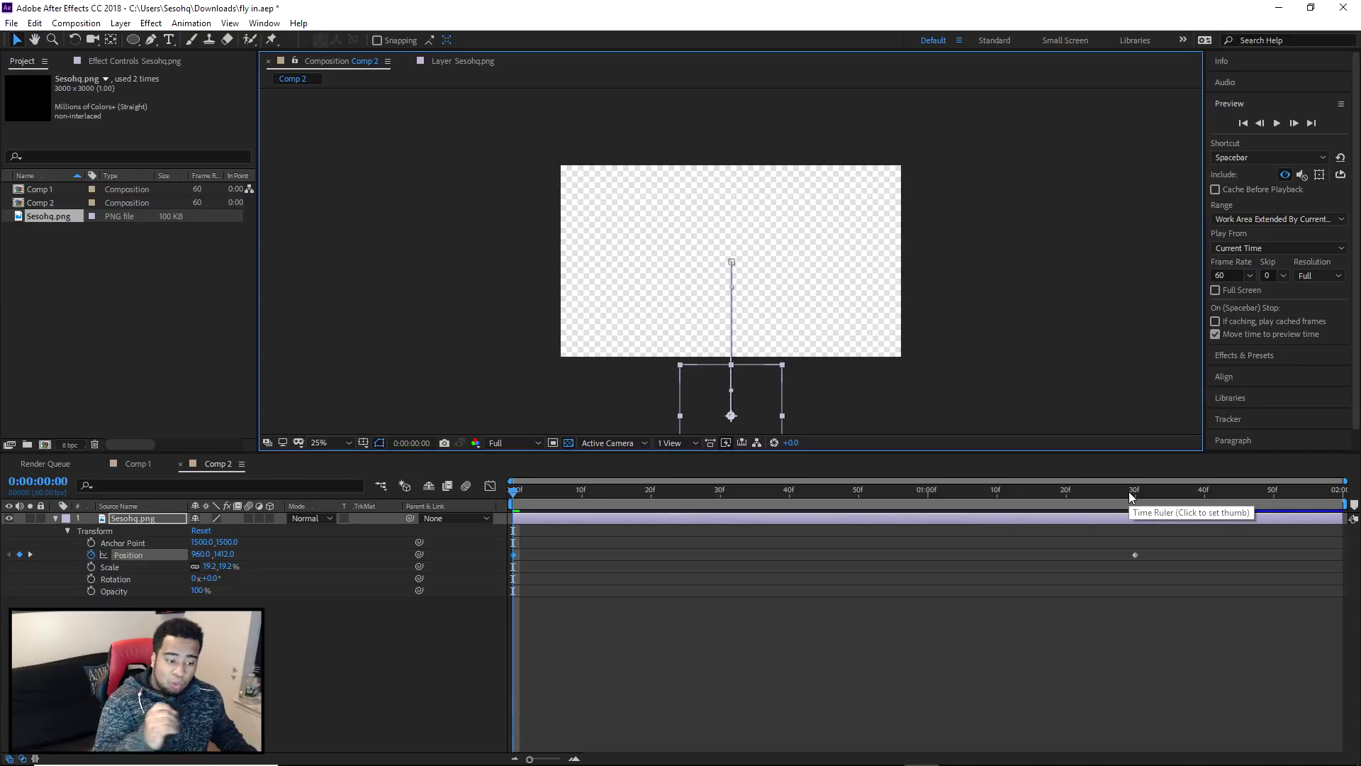
- Preview the logo's upward fly-in by scrubbing through the timeline and playing it from the start
drag(515, 494, 1138, 500)
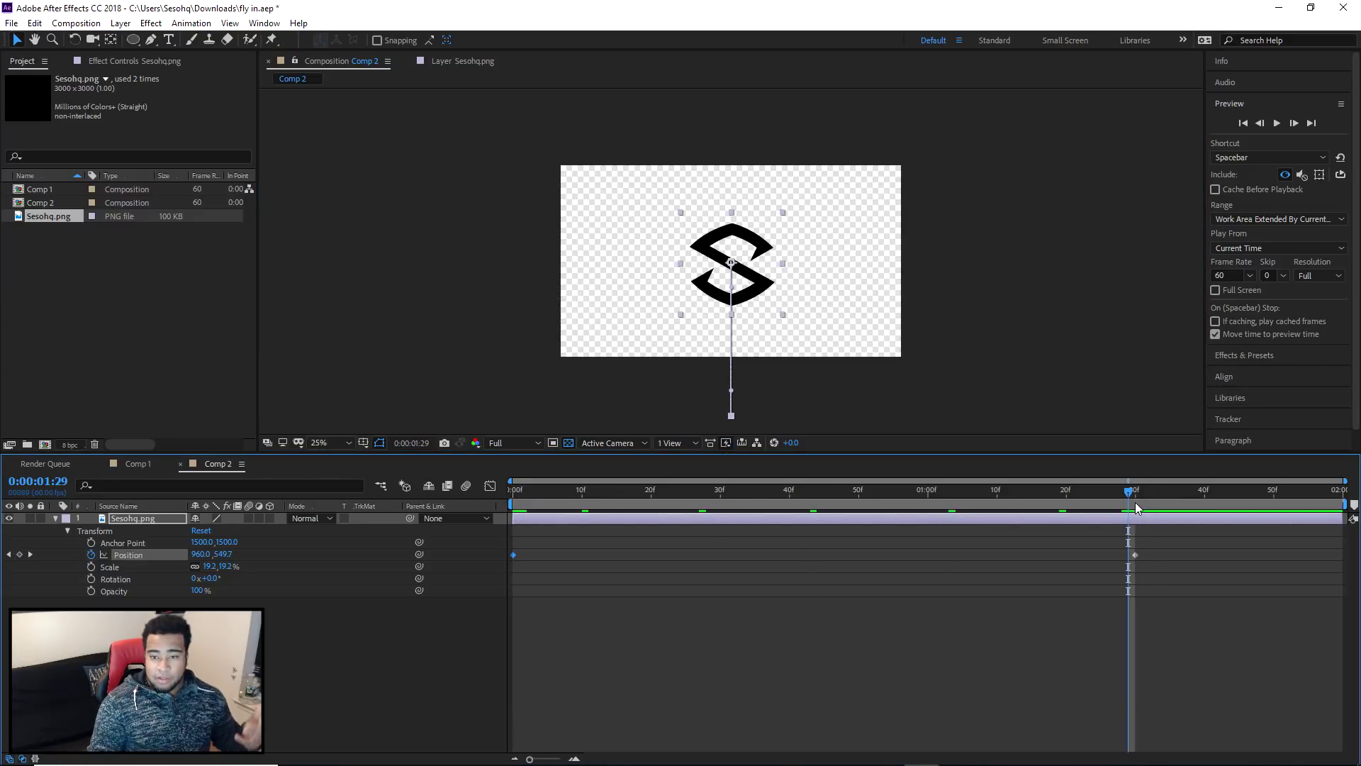
drag(1131, 496, 505, 496)
key(space)
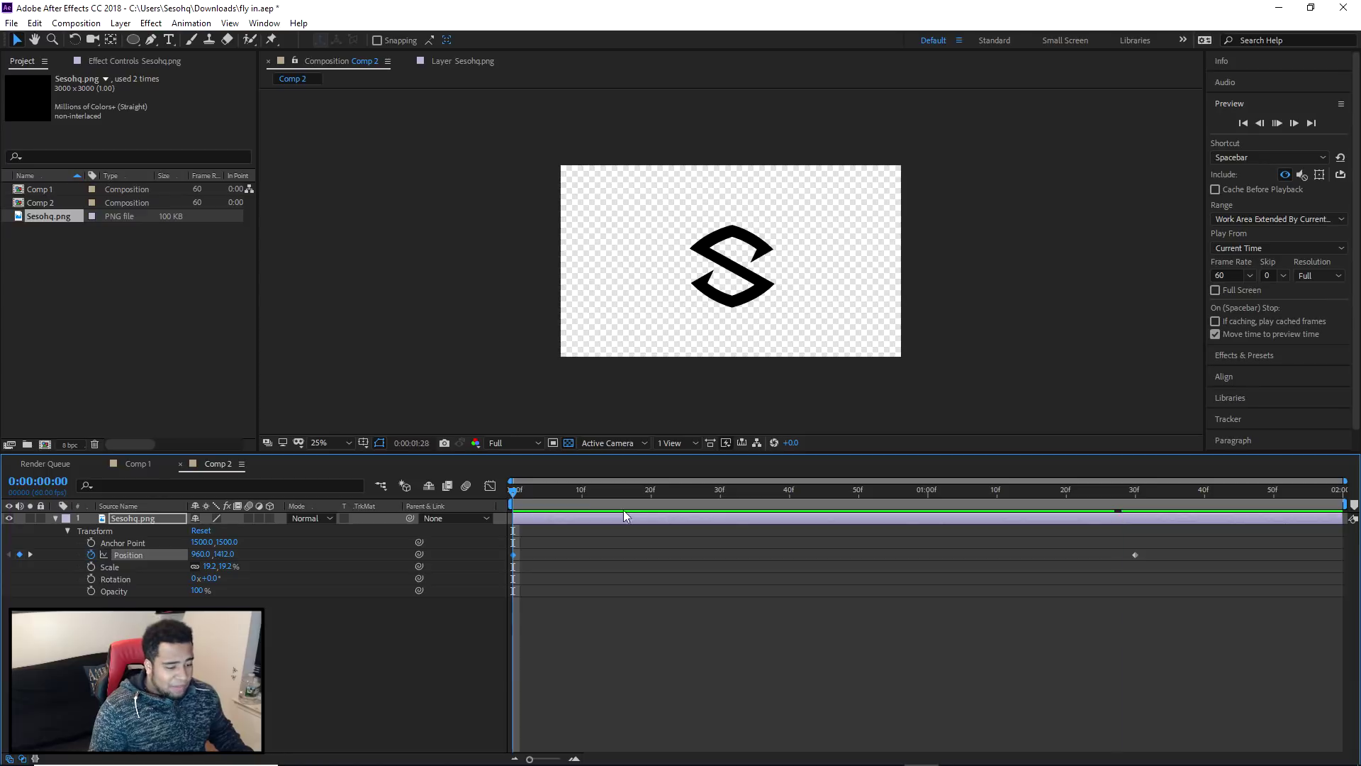
key(space)
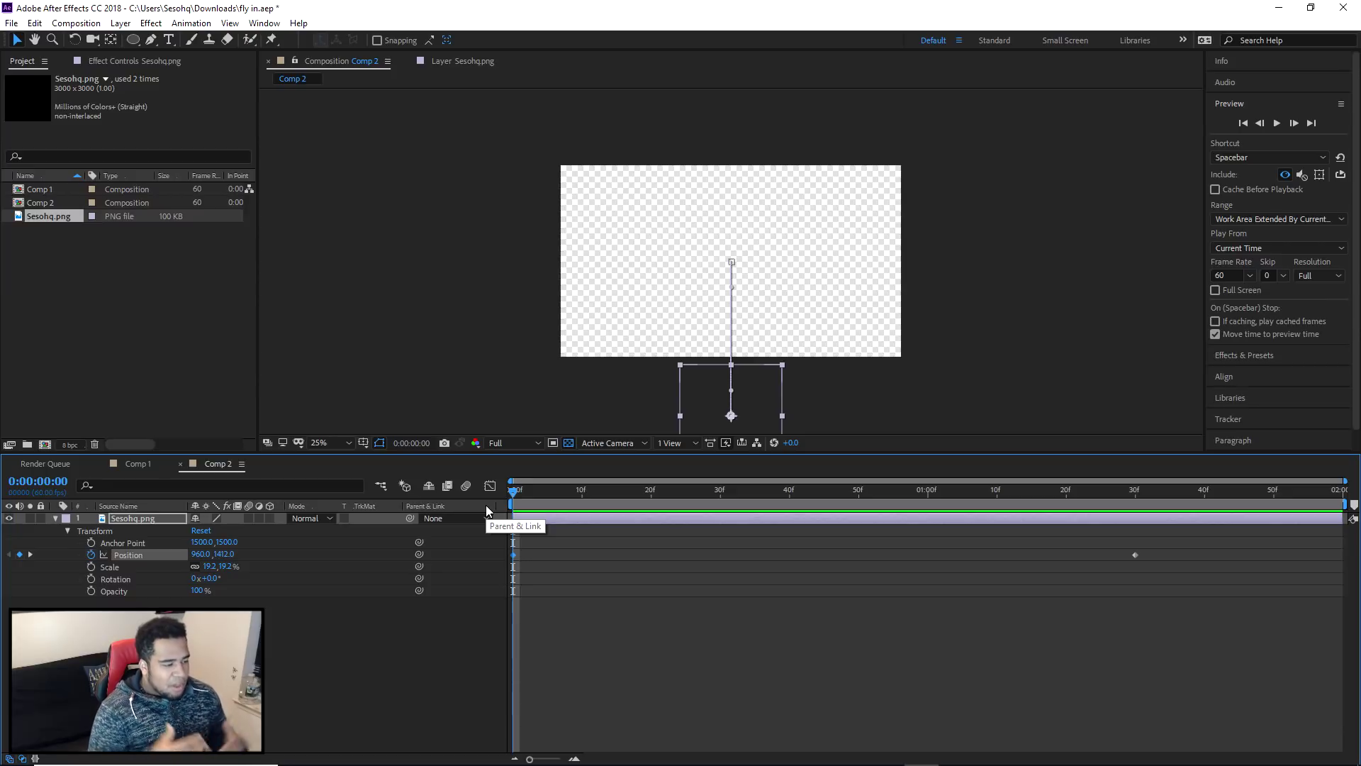
click(1163, 555)
drag(1163, 555, 553, 560)
key(space)
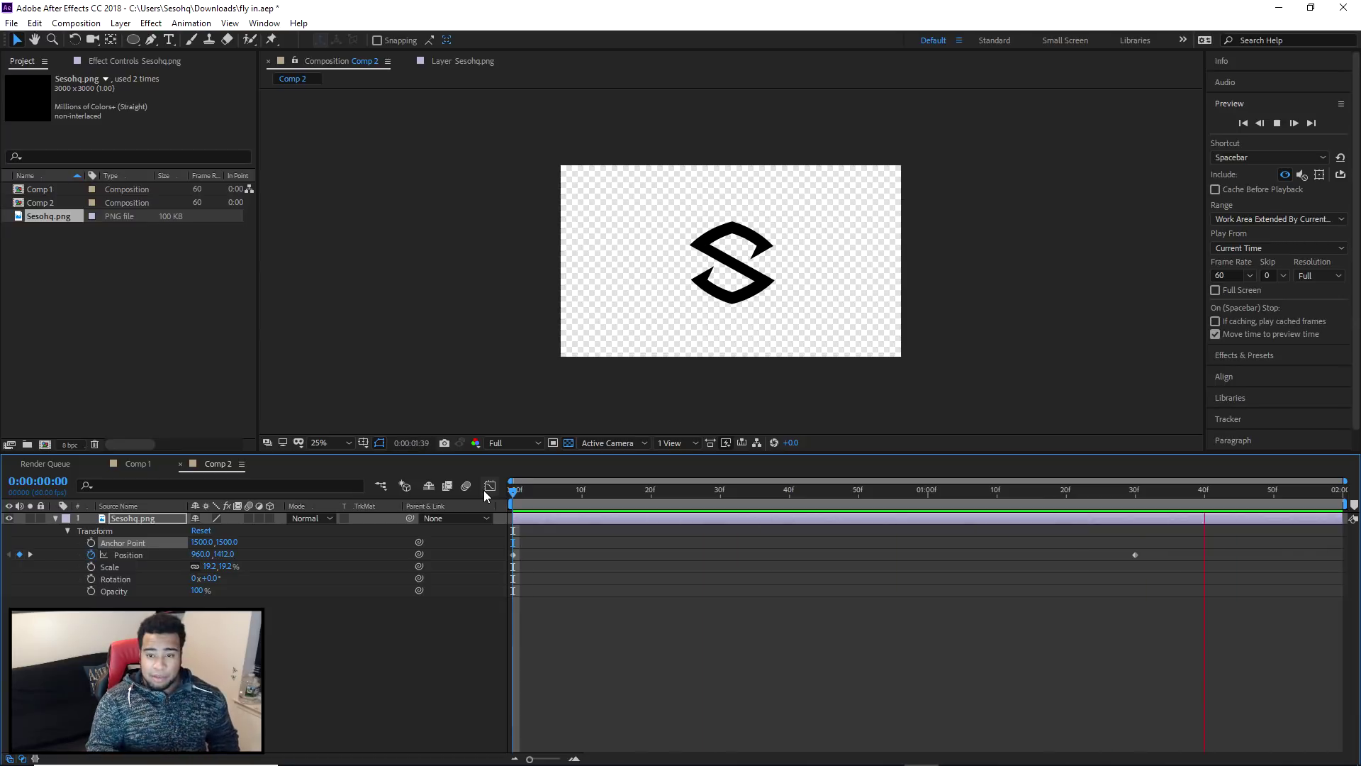
key(space)
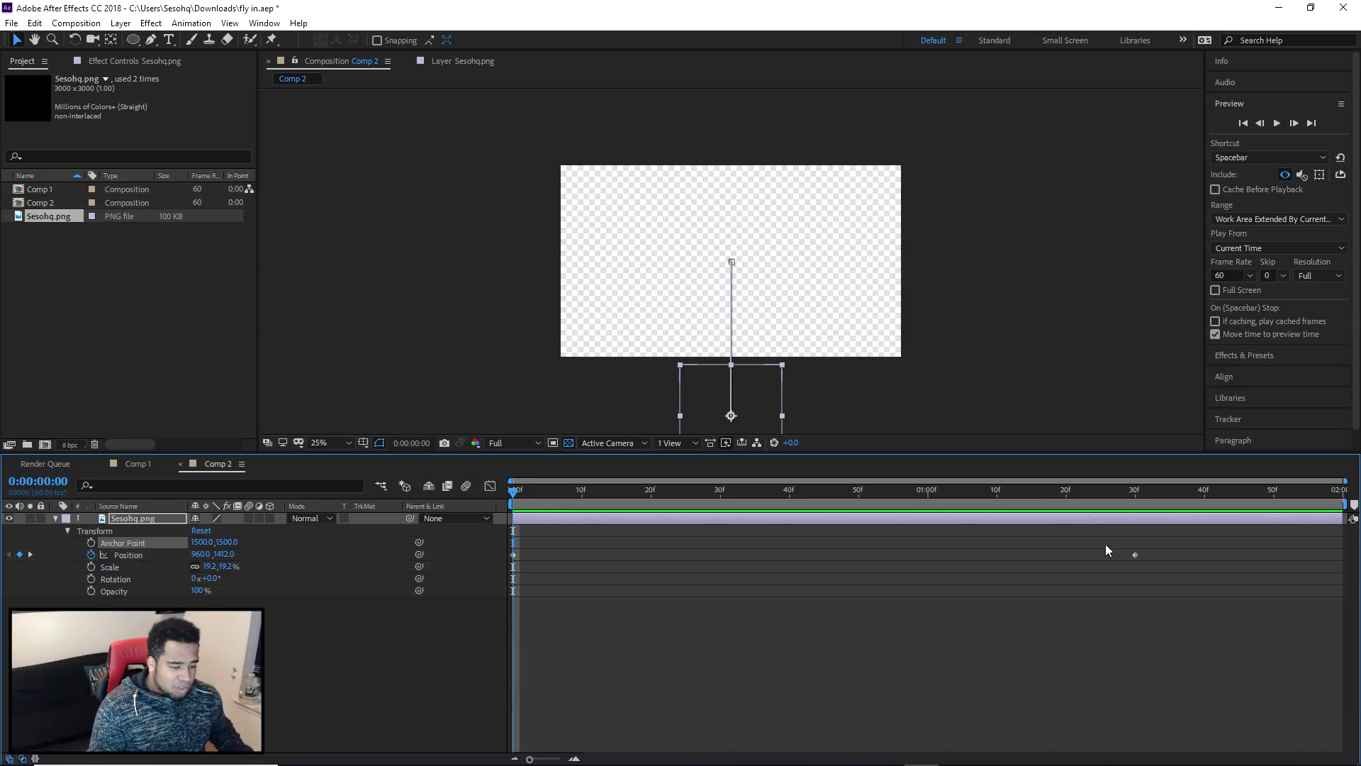
- Apply Easy Ease to both Position keyframes of the Sesohq.png layer
drag(1169, 552, 504, 563)
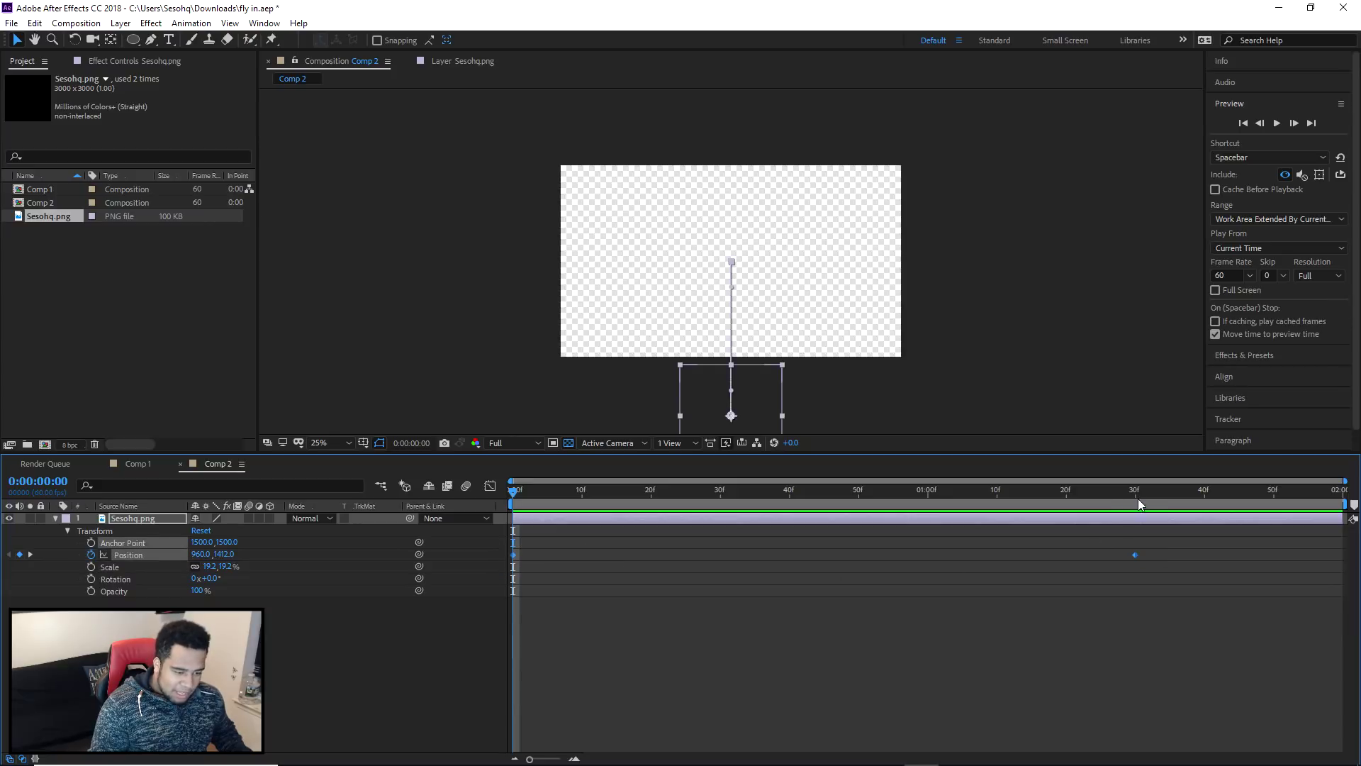
right_click(1136, 556)
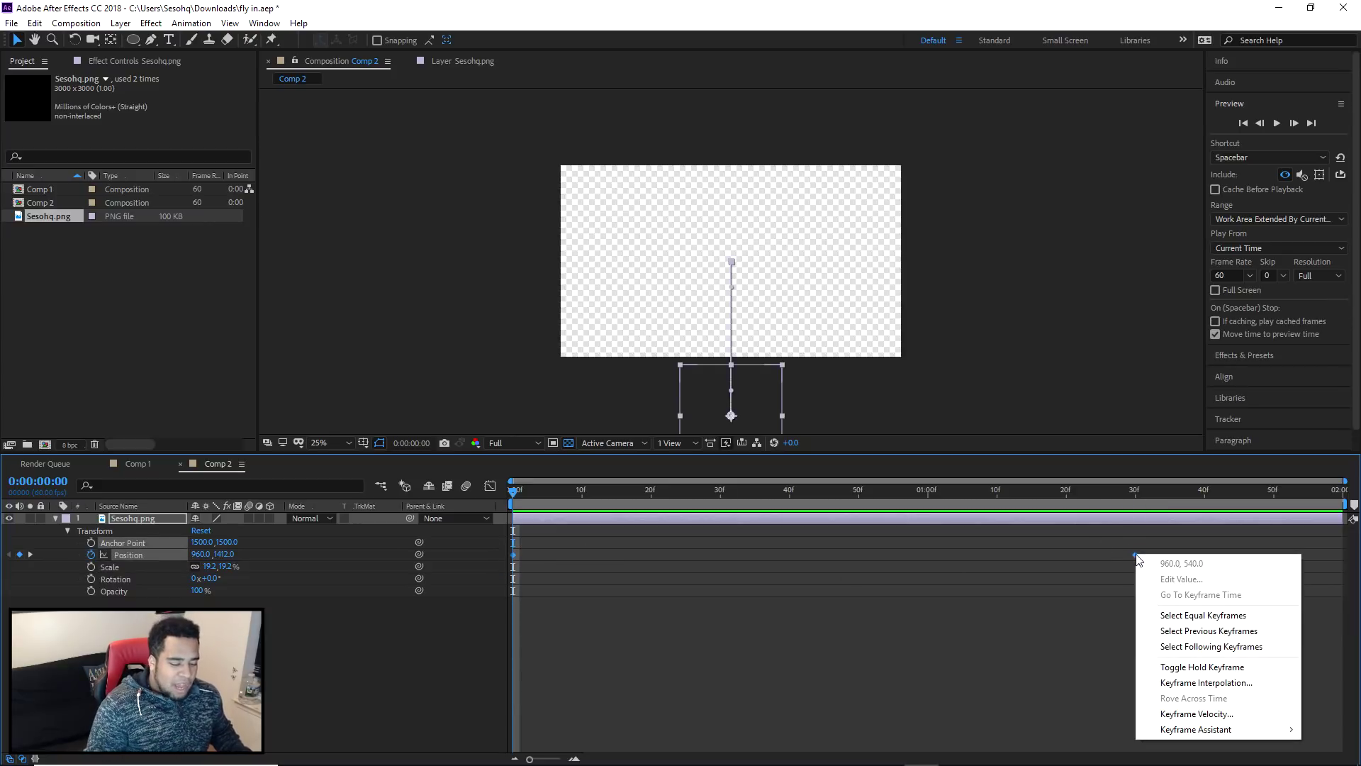
mouse_move(1198, 729)
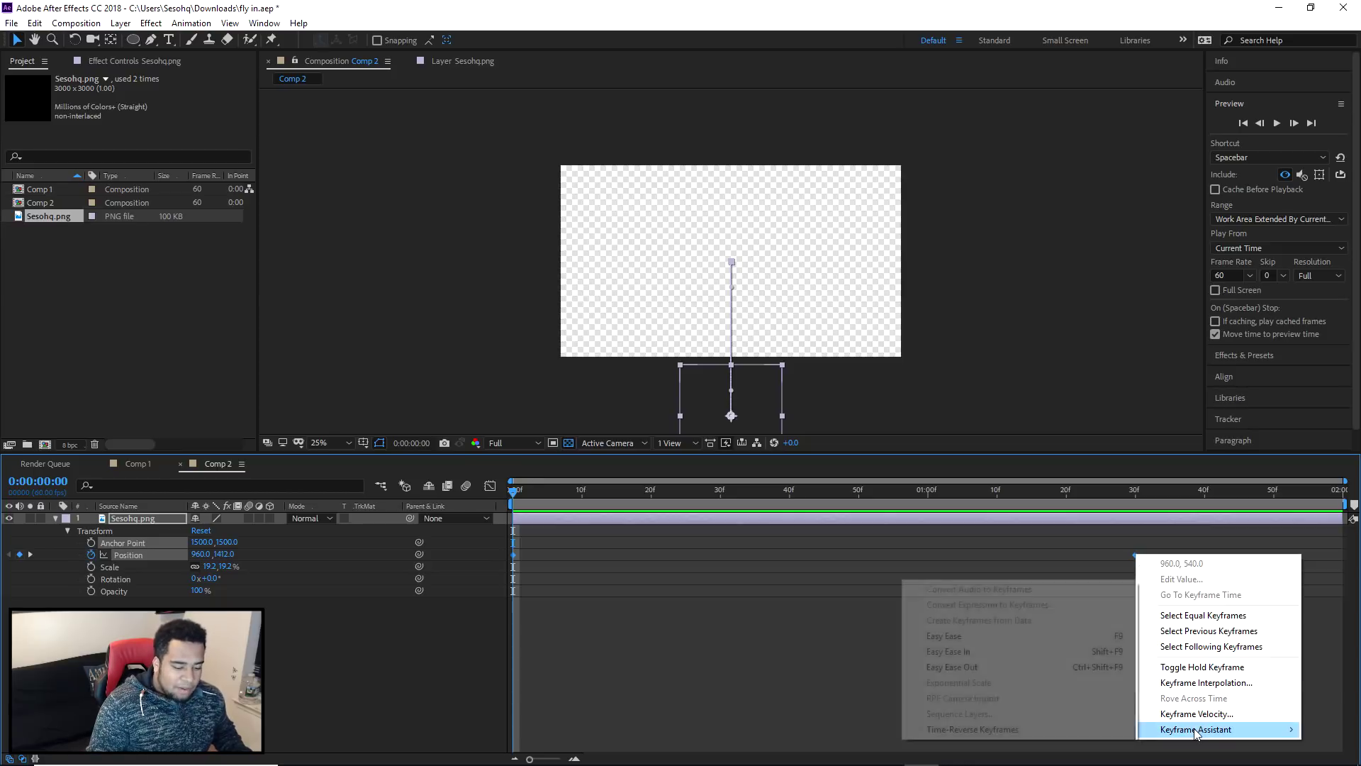
click(971, 640)
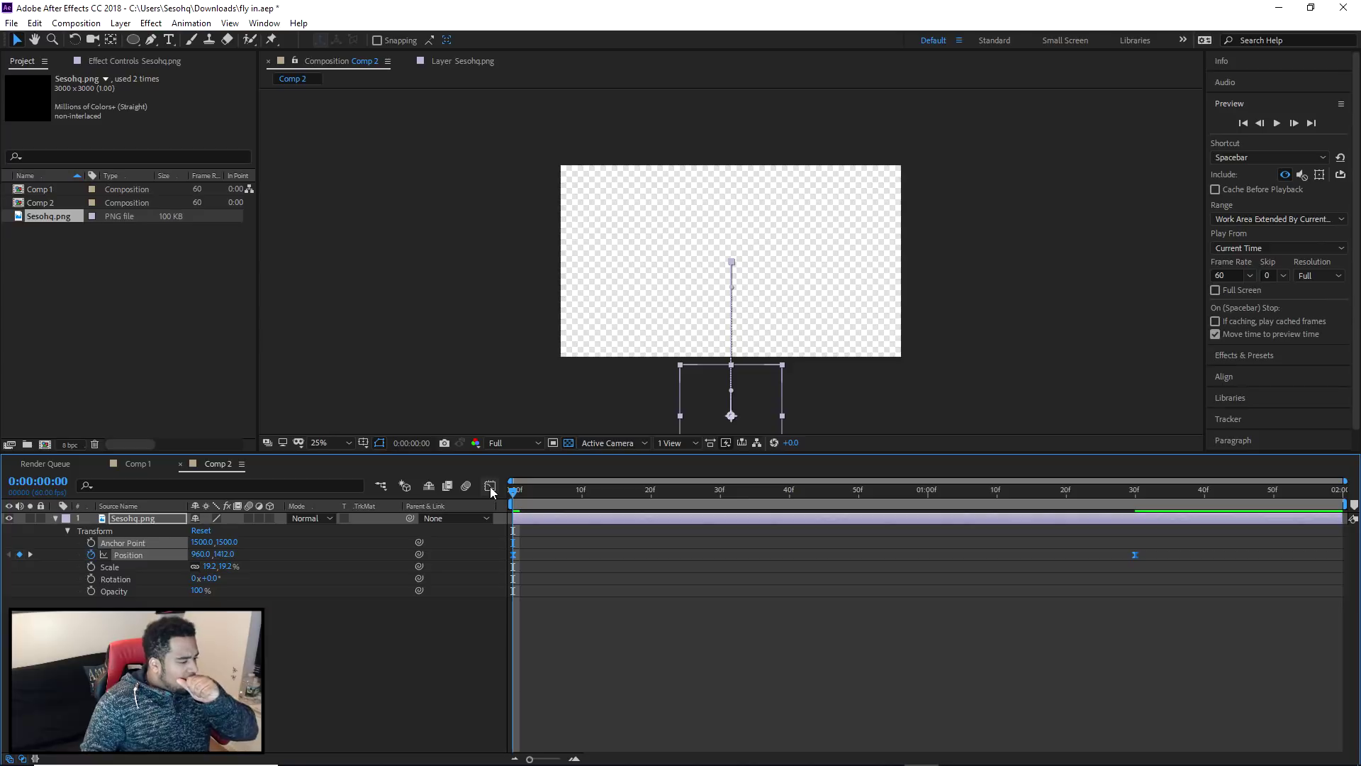
- Open the Graph Editor for the Position property, try the value graph, and return to the speed graph
click(490, 488)
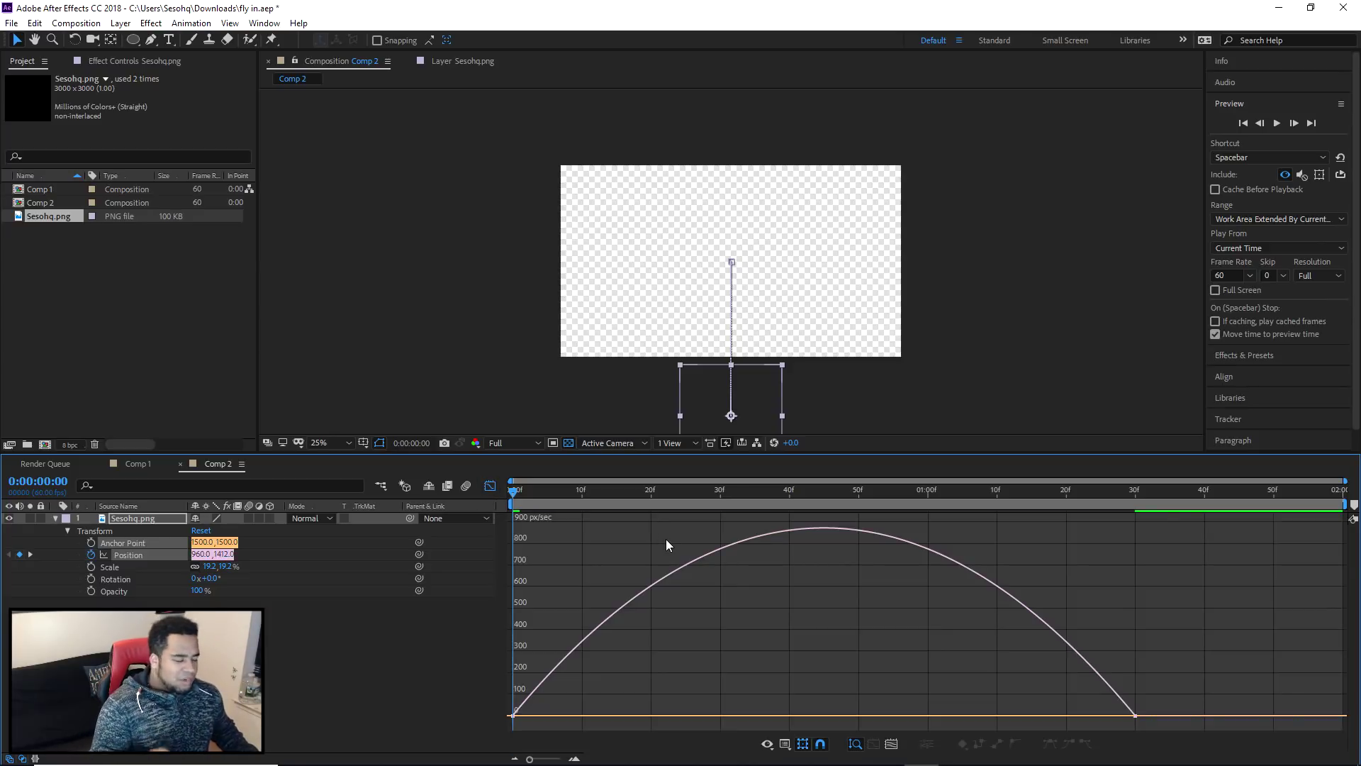
mouse_move(620, 611)
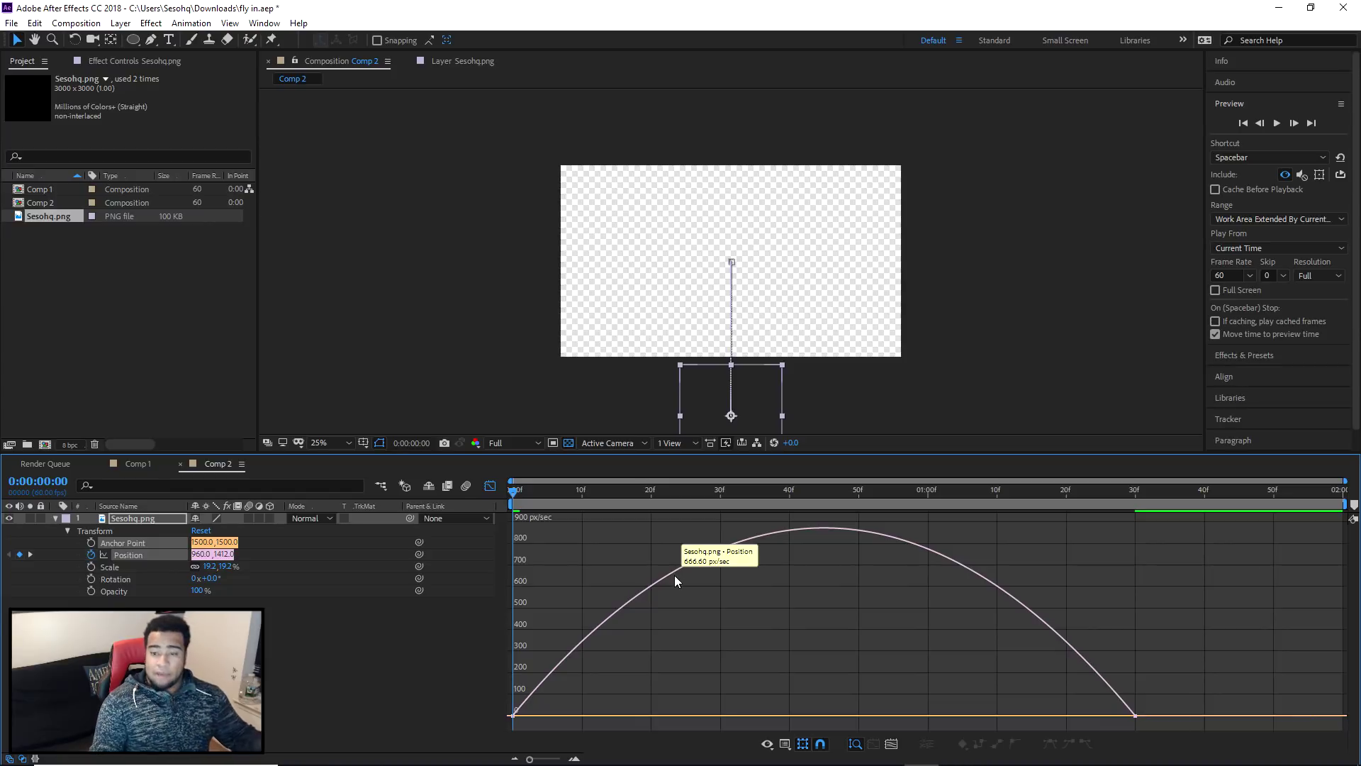
right_click(756, 612)
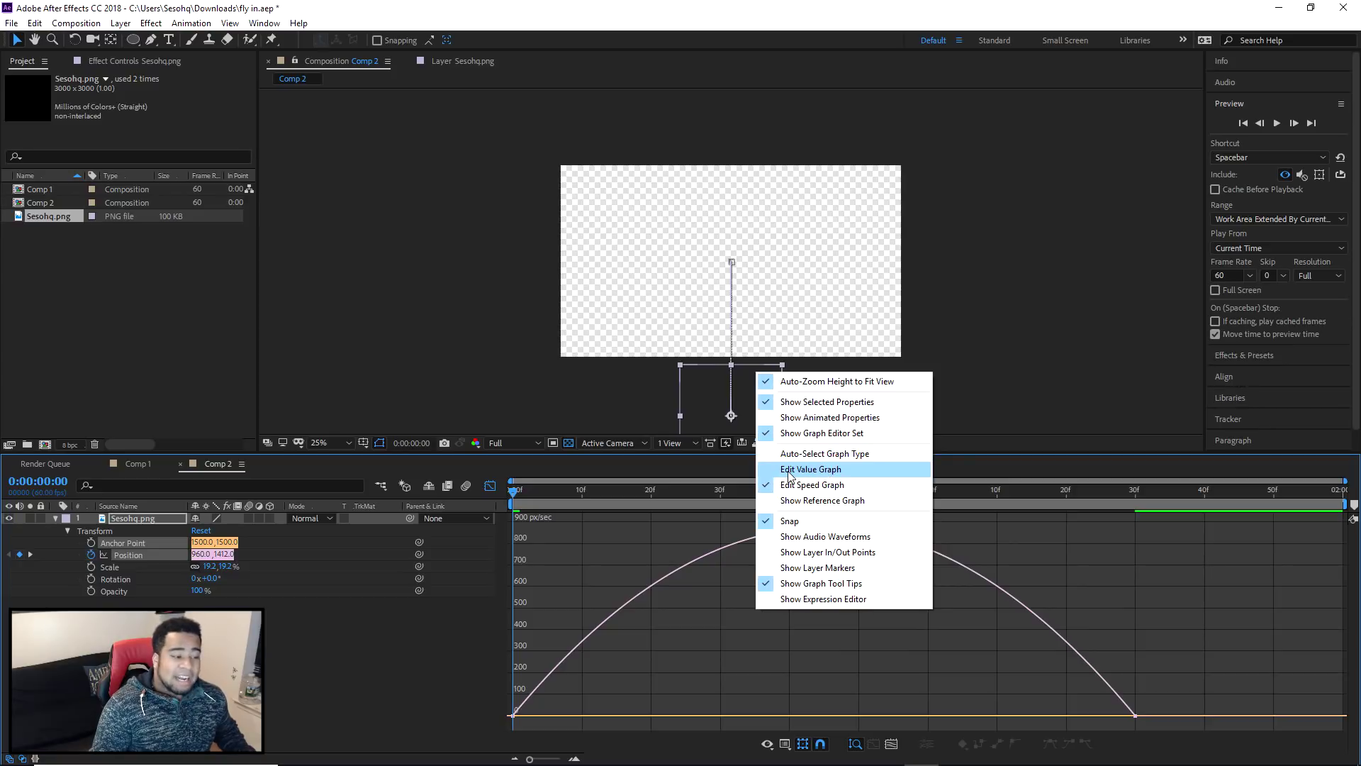
click(810, 470)
right_click(751, 568)
click(807, 444)
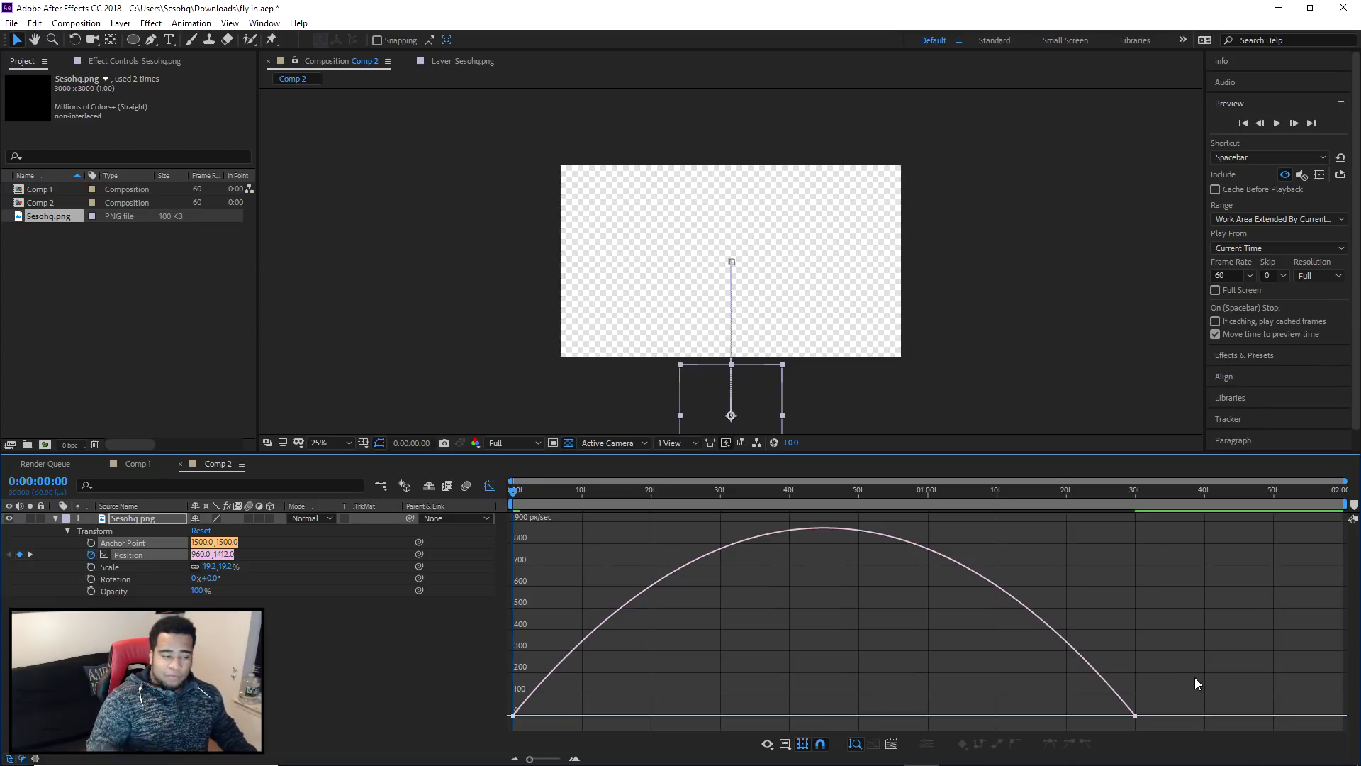
- Scrub through the eased animation to compare the logo's movement with its speed curve
drag(517, 504, 823, 520)
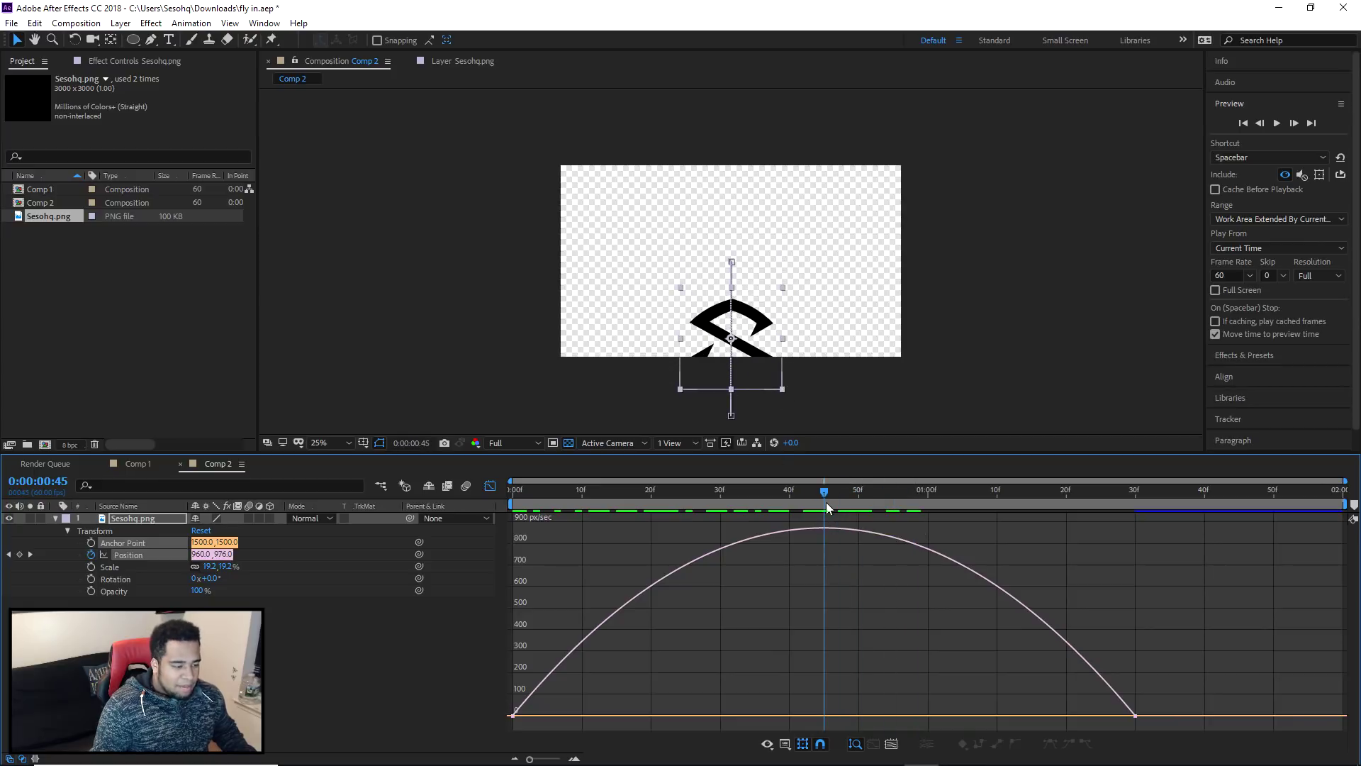
key(space)
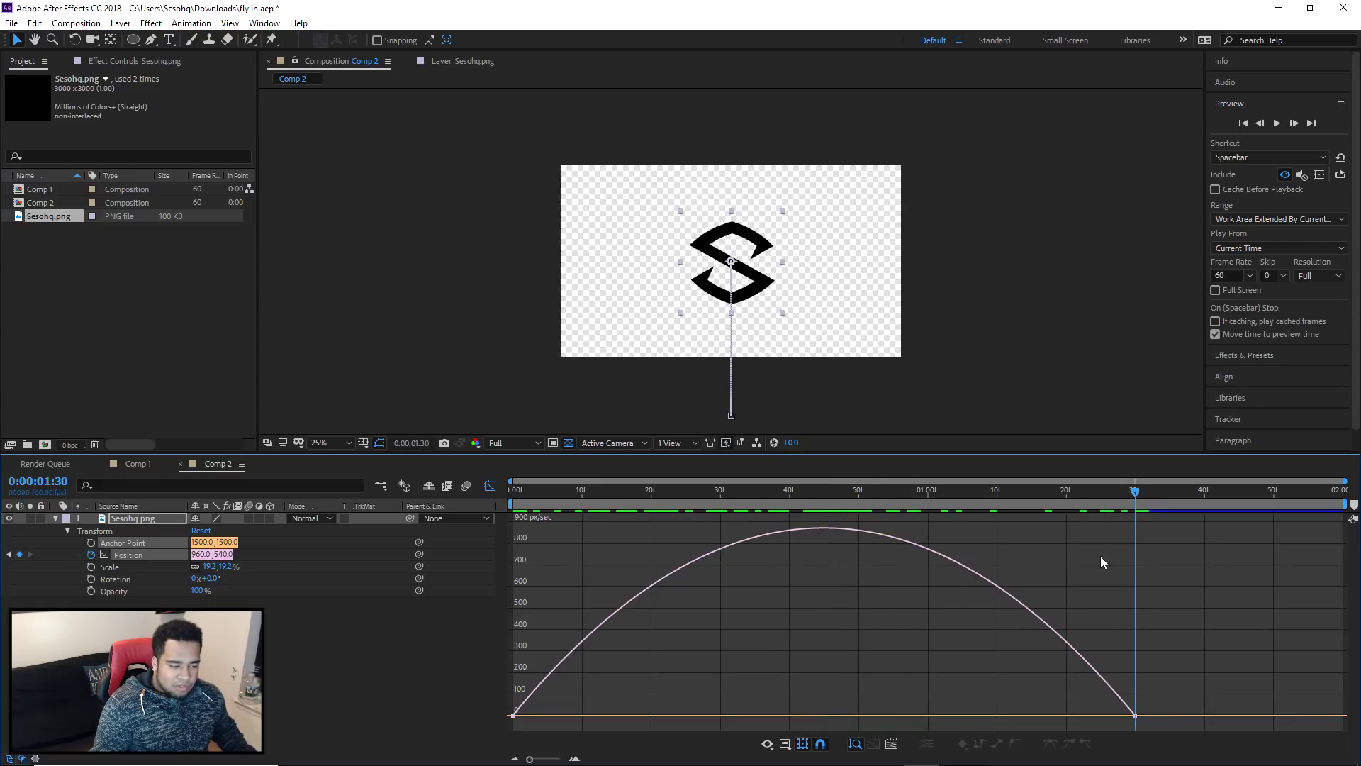
drag(605, 530, 512, 528)
- Reshape the Position speed curve by extending the first keyframe's handle to about frame 29 and lengthening the last keyframe's handle slightly, then leave the Graph Editor
click(513, 715)
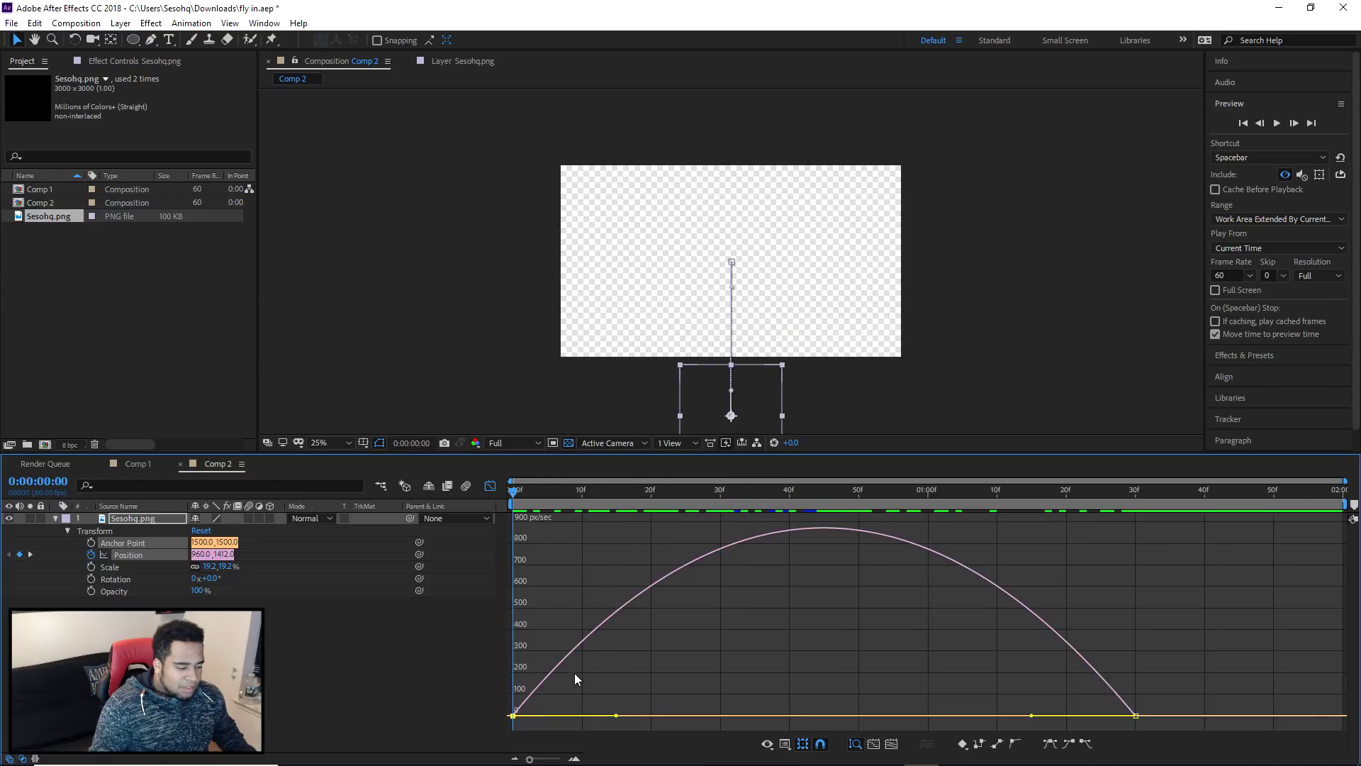
drag(616, 716, 714, 716)
drag(513, 489, 870, 504)
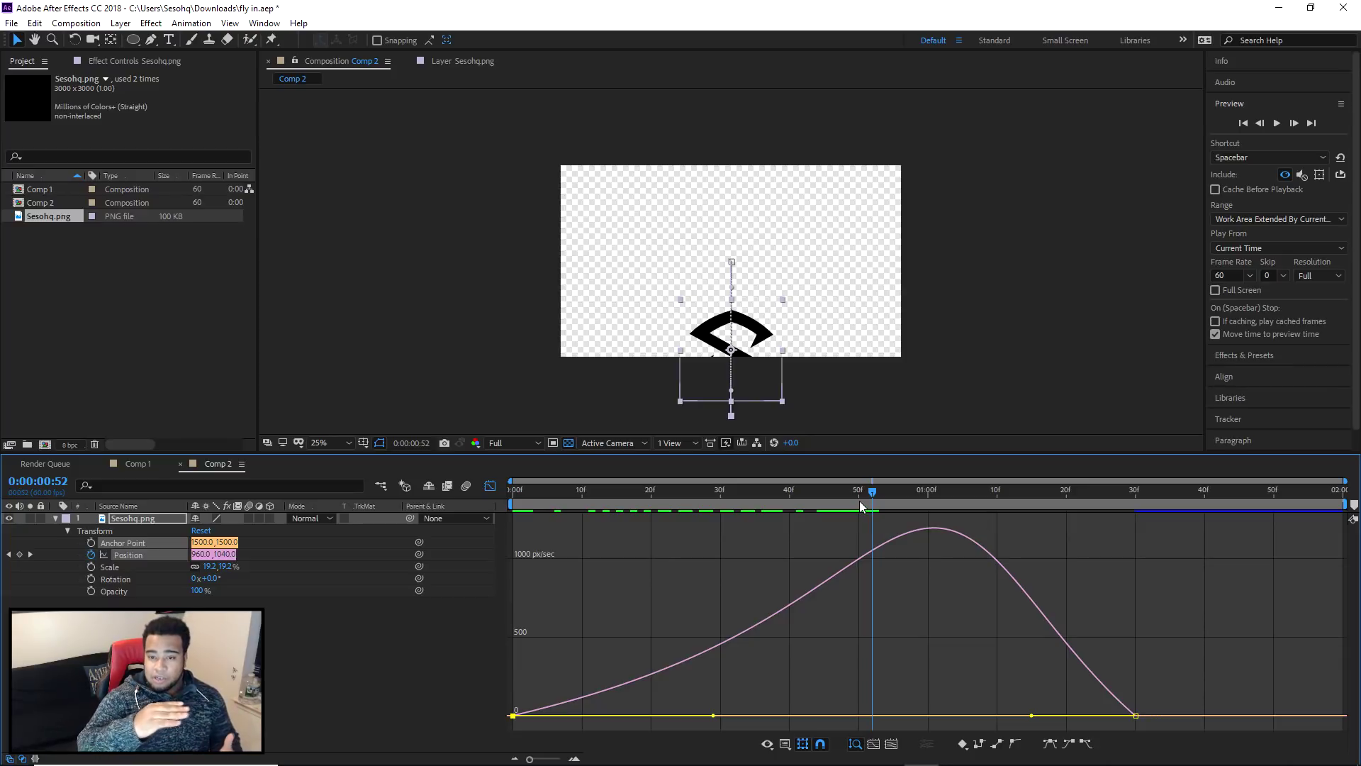
click(1135, 715)
drag(1034, 718, 1007, 716)
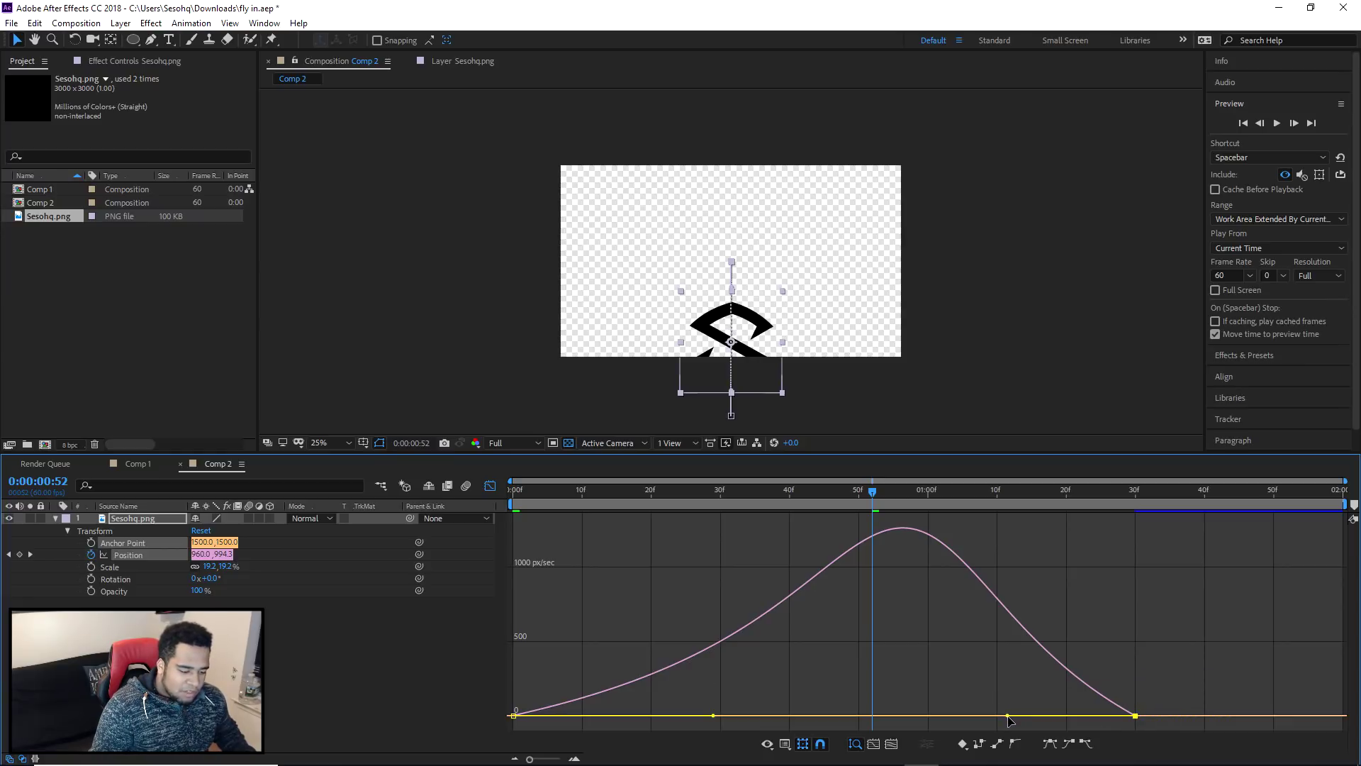
click(489, 486)
- Play the adjusted fly-in from the start and scrub partway through to check the logo's acceleration
key(Home)
key(space)
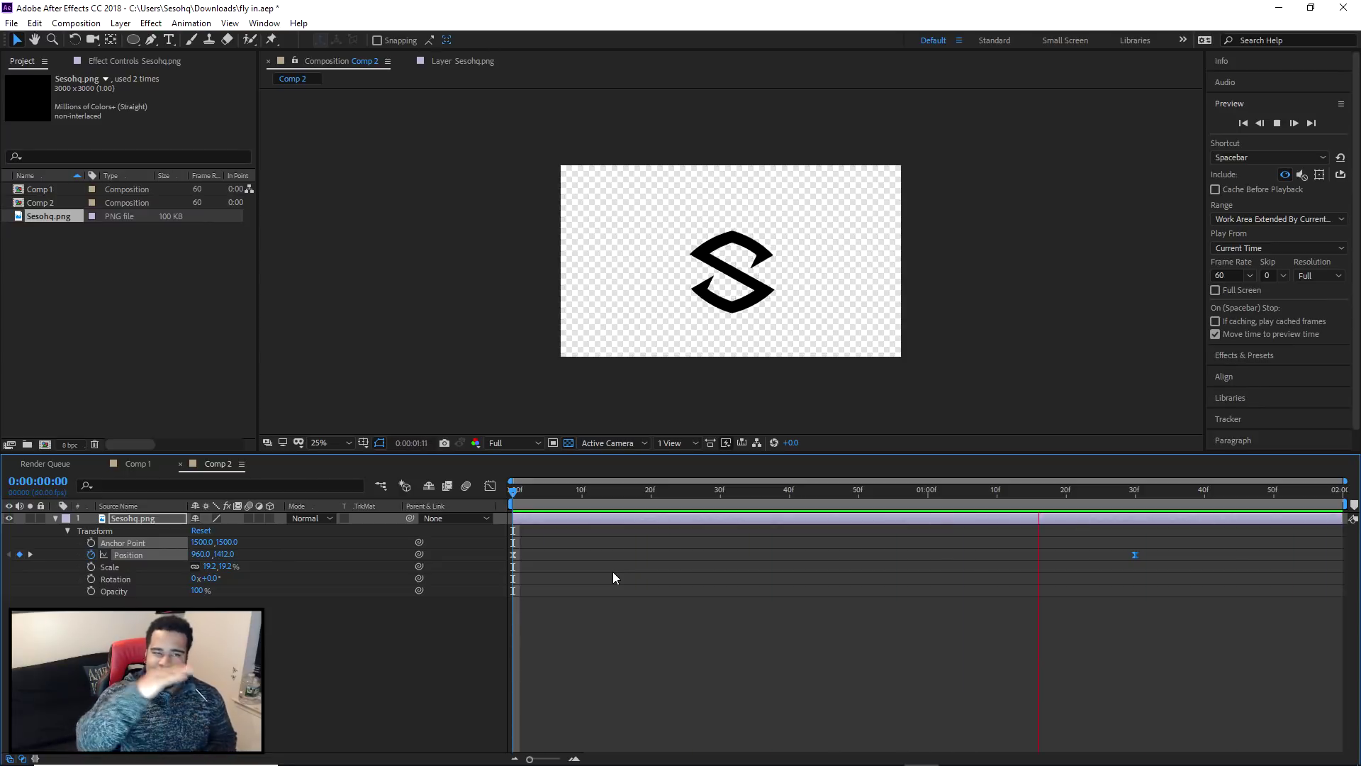
mouse_move(535, 490)
mouse_down()
mouse_move(496, 494)
mouse_move(522, 494)
mouse_up()
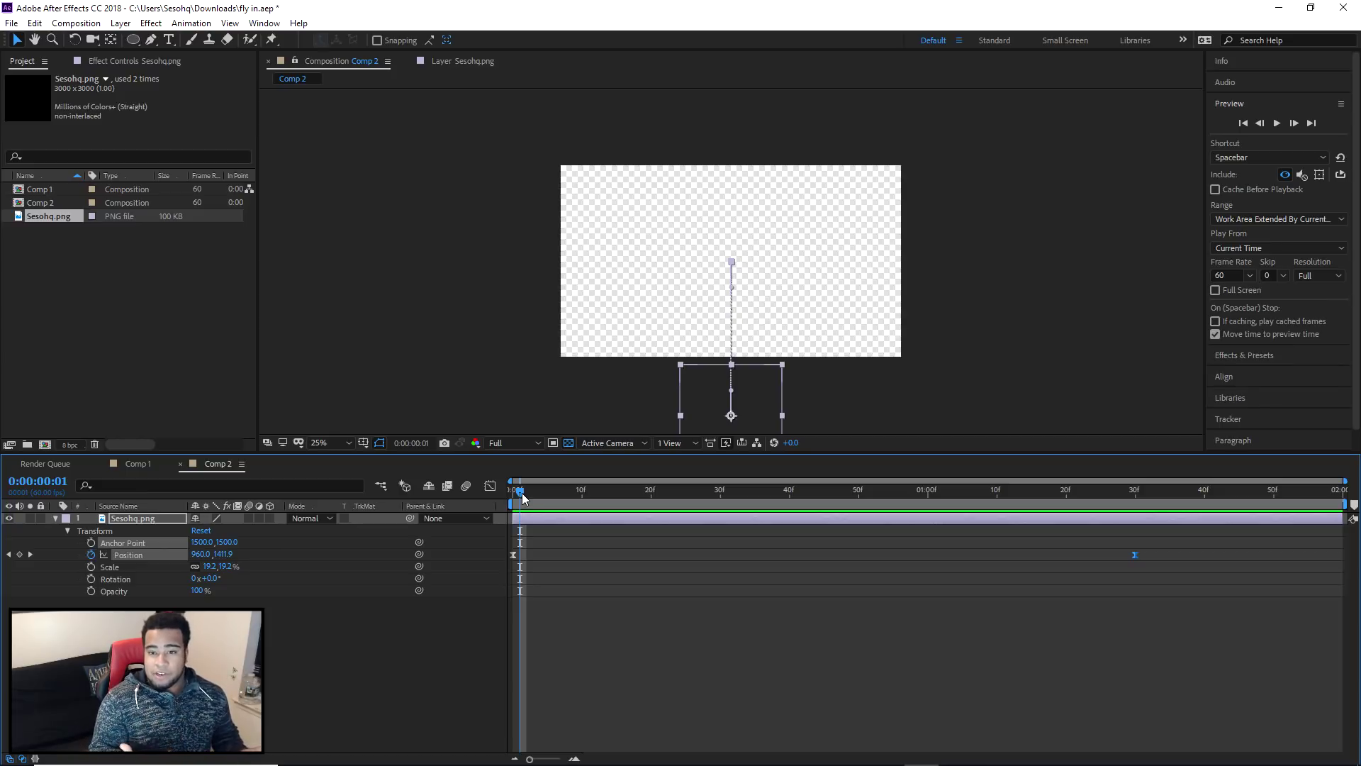
drag(521, 492, 907, 489)
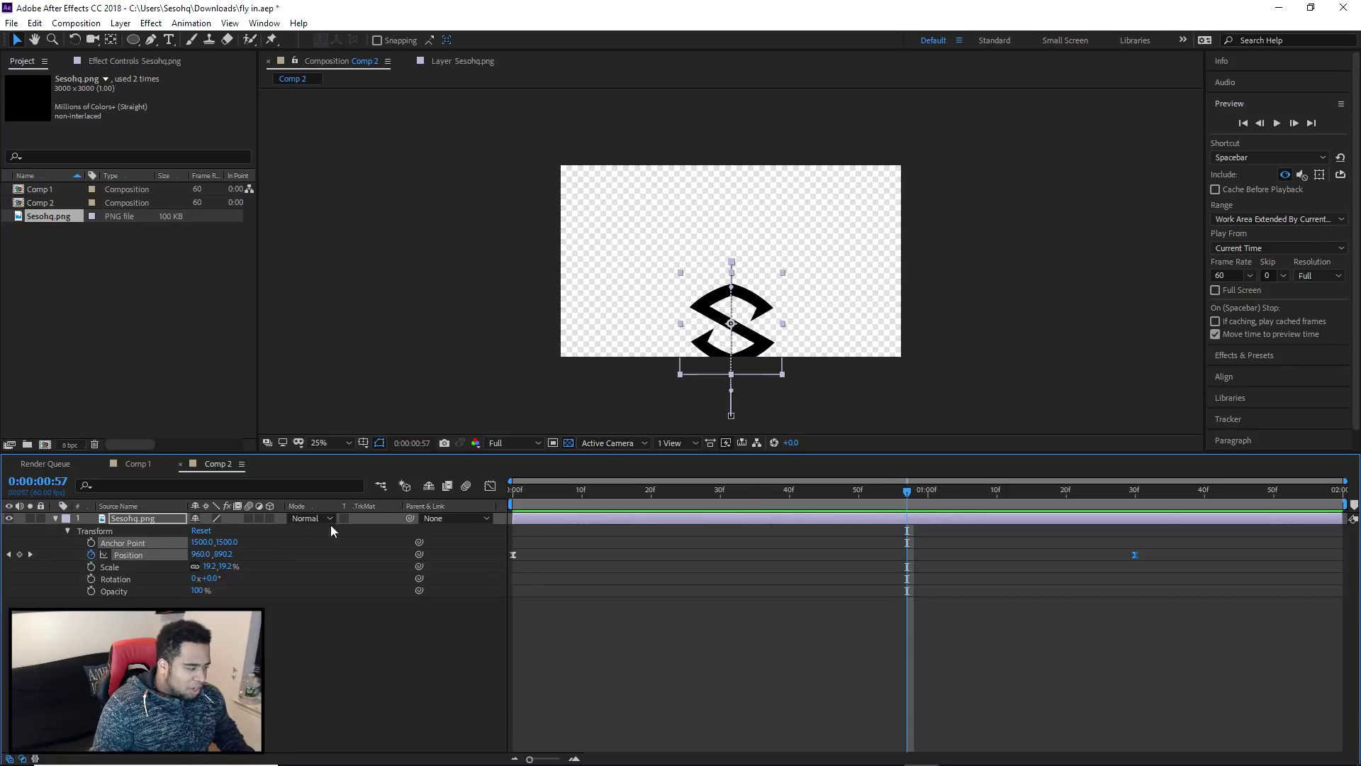
- Make the Sesohq.png layer 3D and keyframe its Orientation, X, Y and Z Rotation and Opacity at 0:00:01:30
click(270, 518)
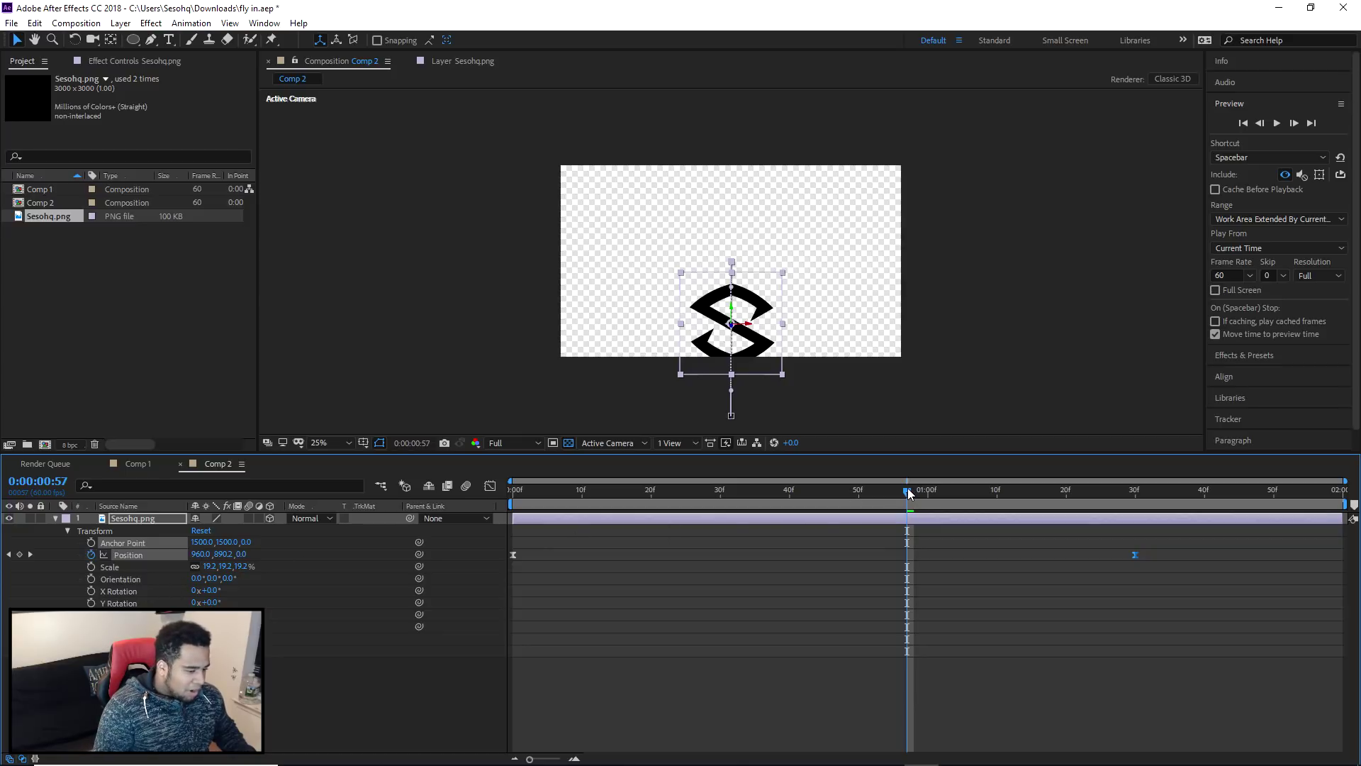
drag(907, 493, 1135, 496)
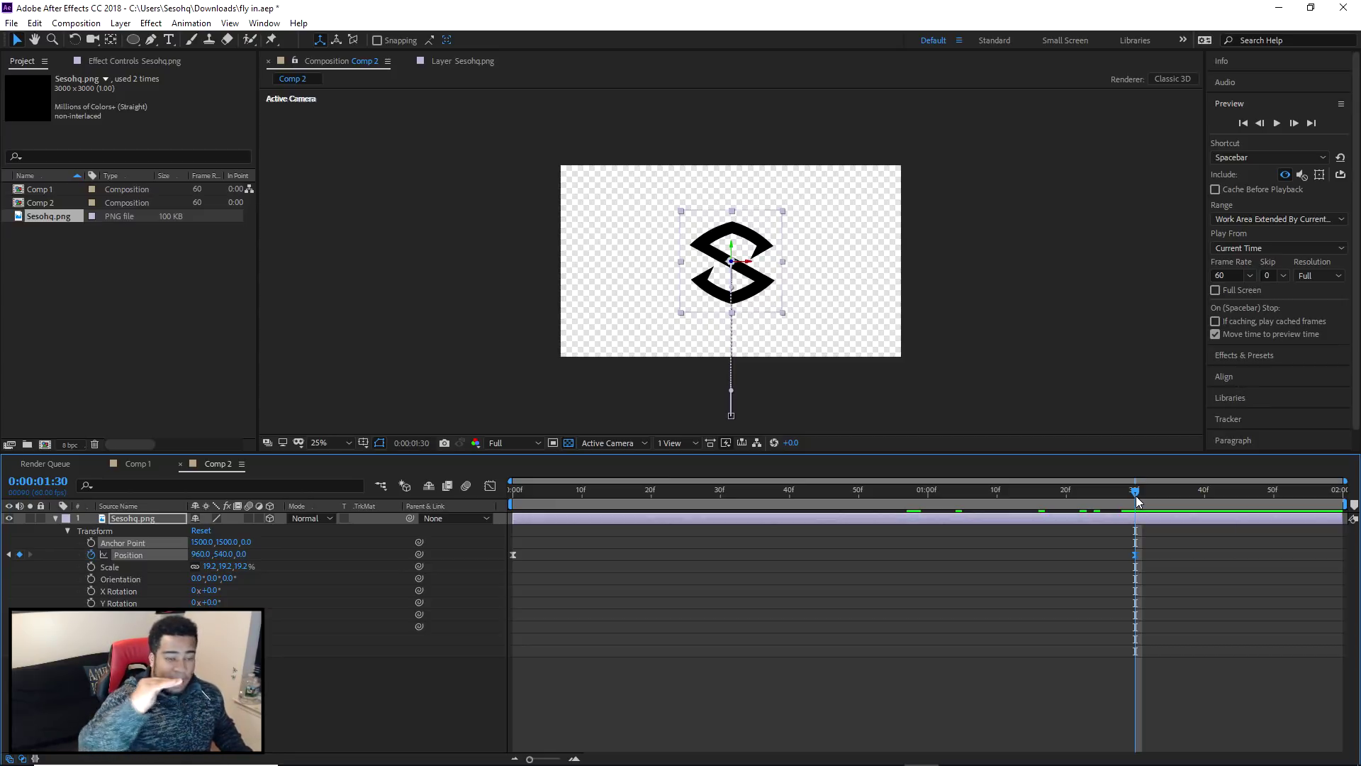
click(91, 579)
click(90, 590)
click(91, 602)
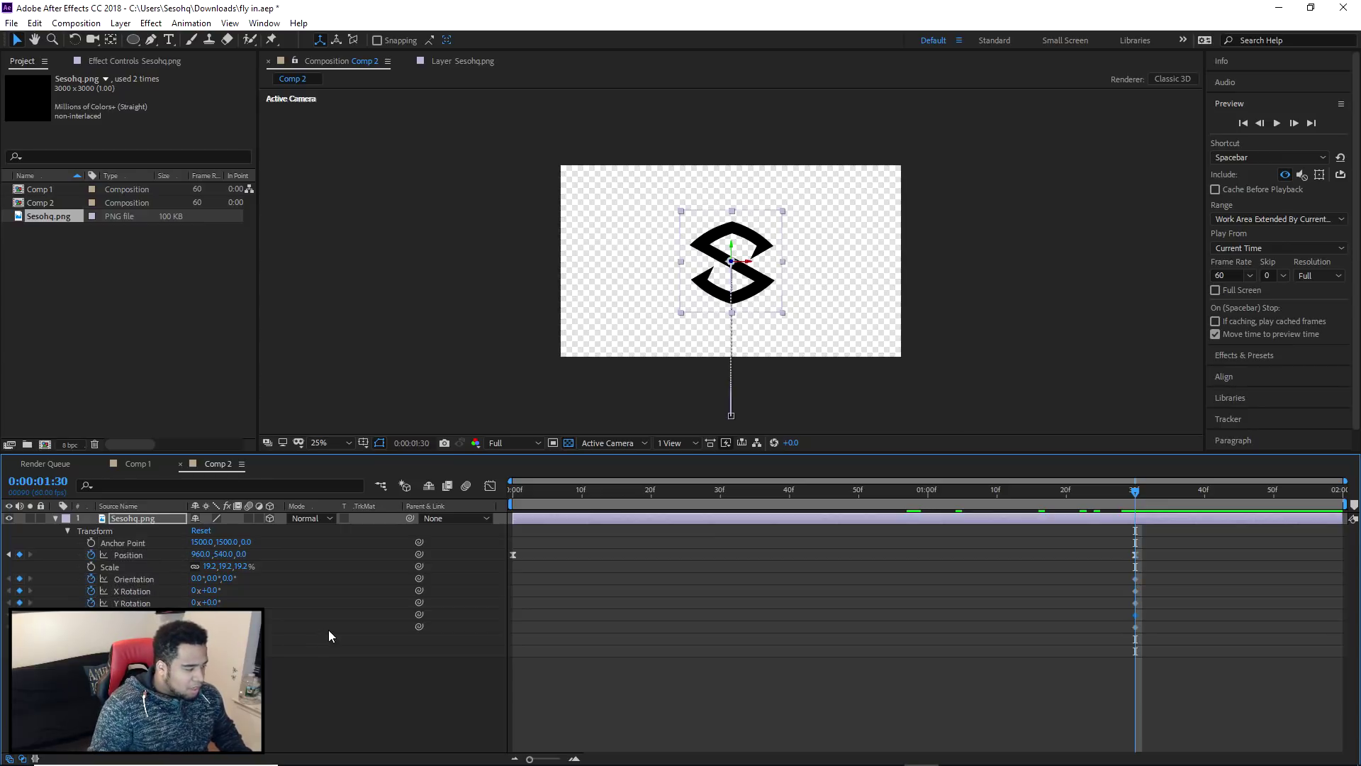
- Try a Y Rotation on the logo at 0:00:00:59, undo it, and try adjusting the Z Rotation instead
drag(1135, 490, 511, 501)
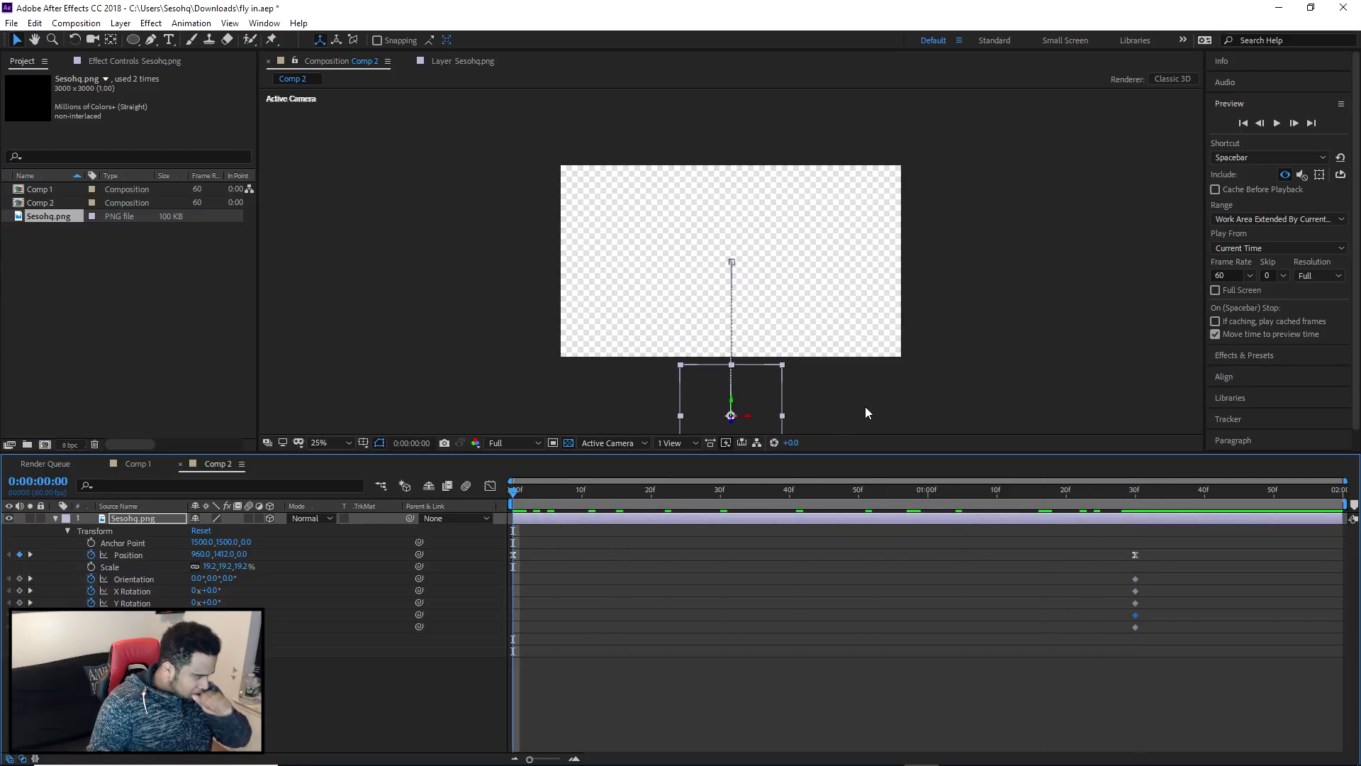
drag(861, 495, 921, 492)
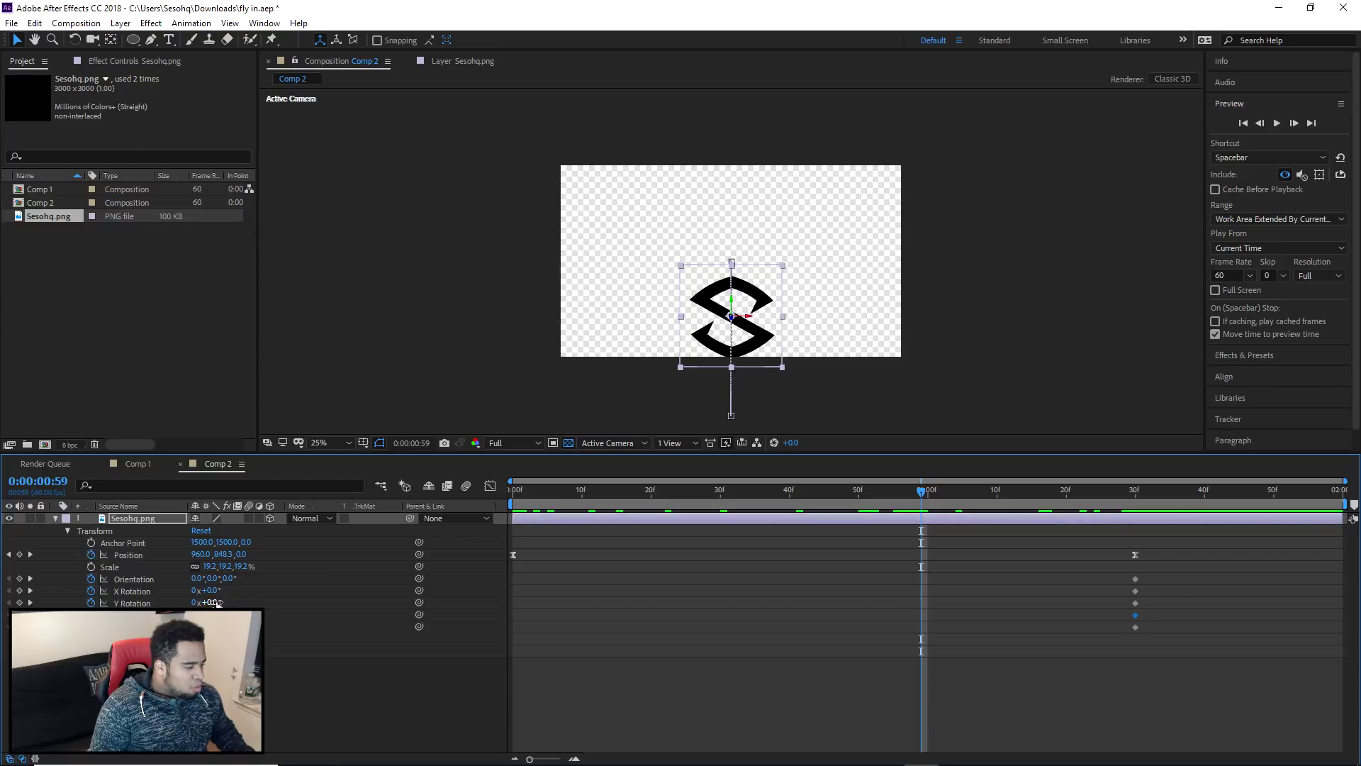
drag(212, 602, 419, 609)
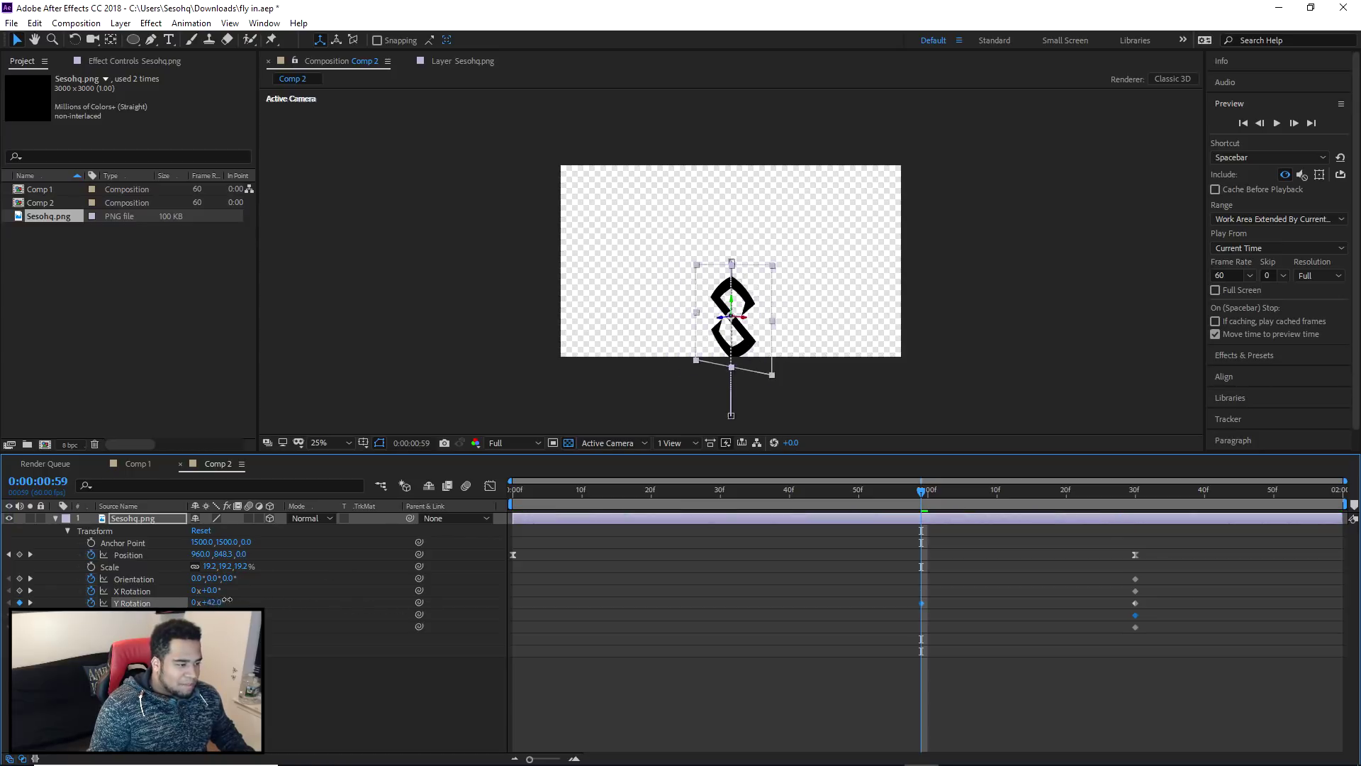
key(ctrl+z)
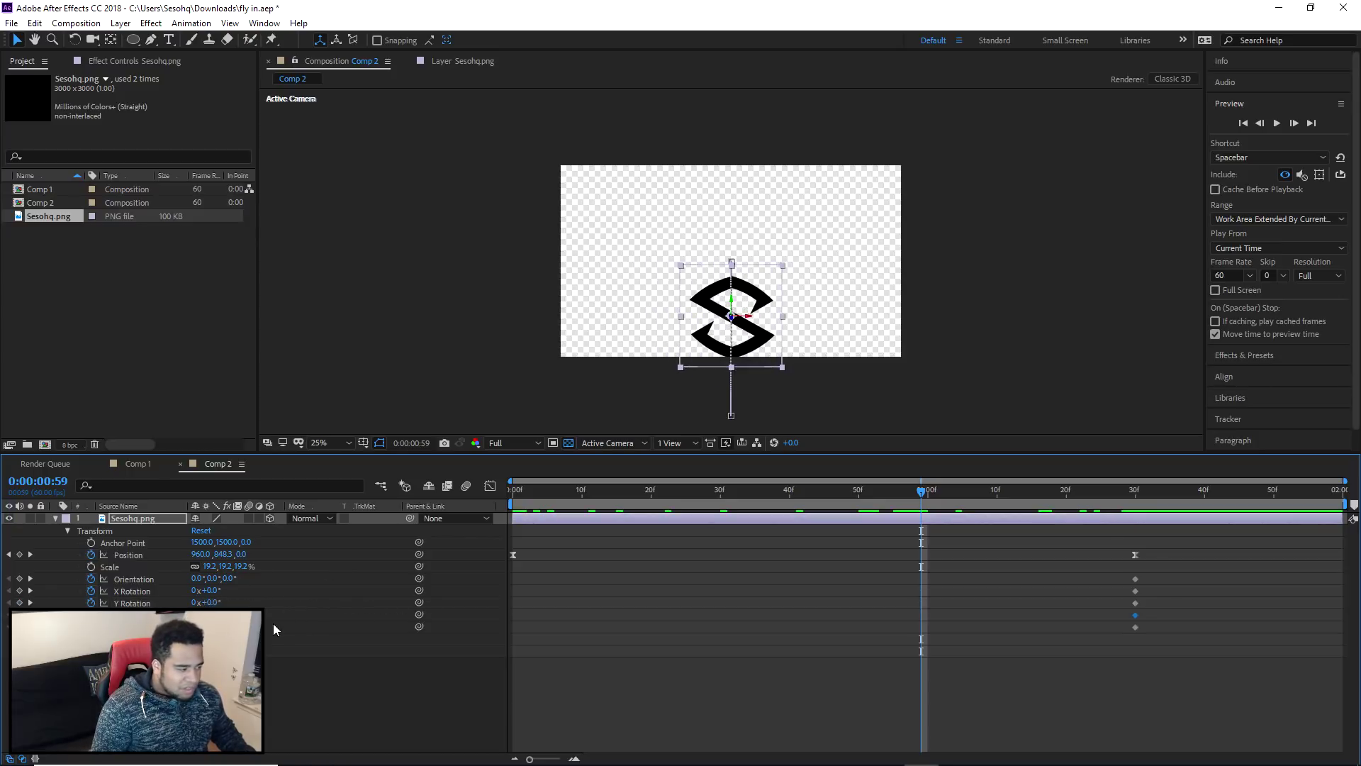
drag(218, 615, 347, 624)
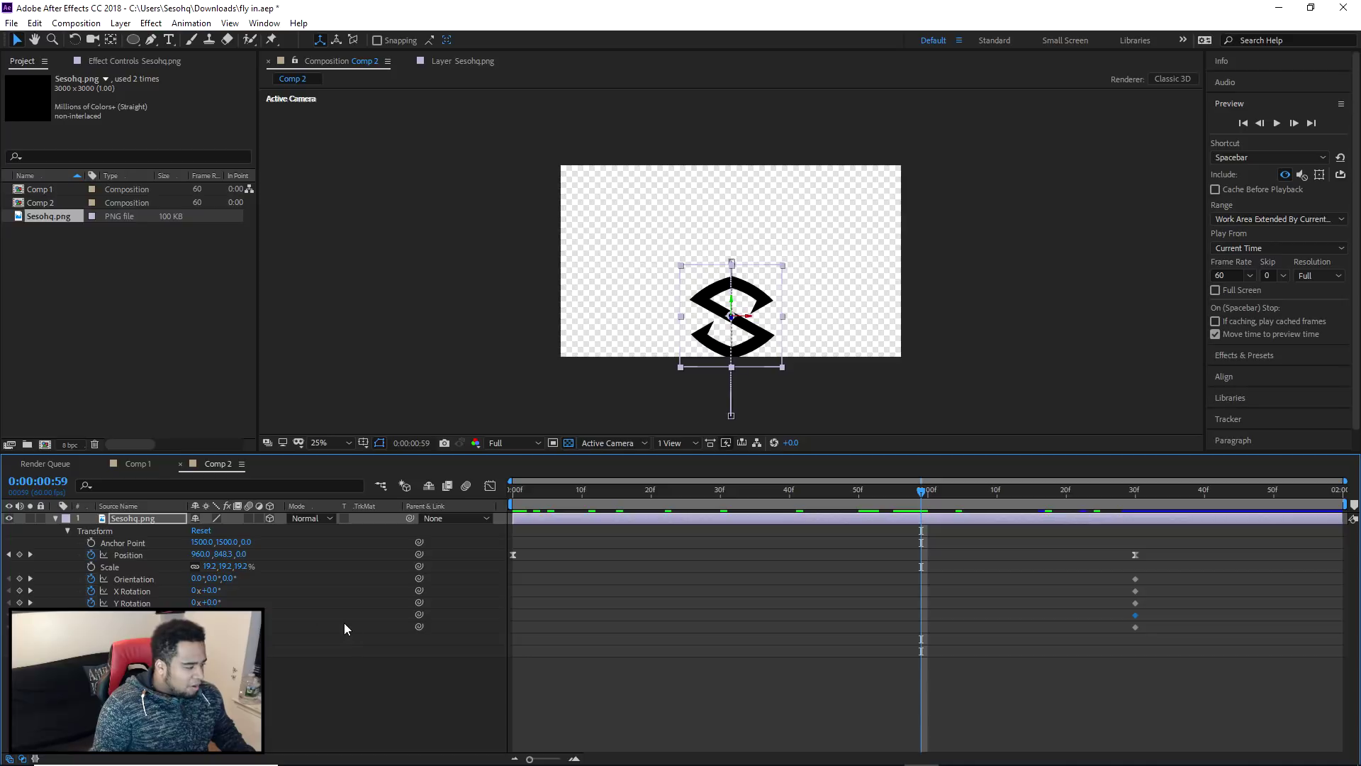
- Try rotating the logo at 0:00:00:59 with a Y Rotation of 60°, an X Rotation of 29° and a slight Z Rotation, and undo them
drag(211, 591, 250, 607)
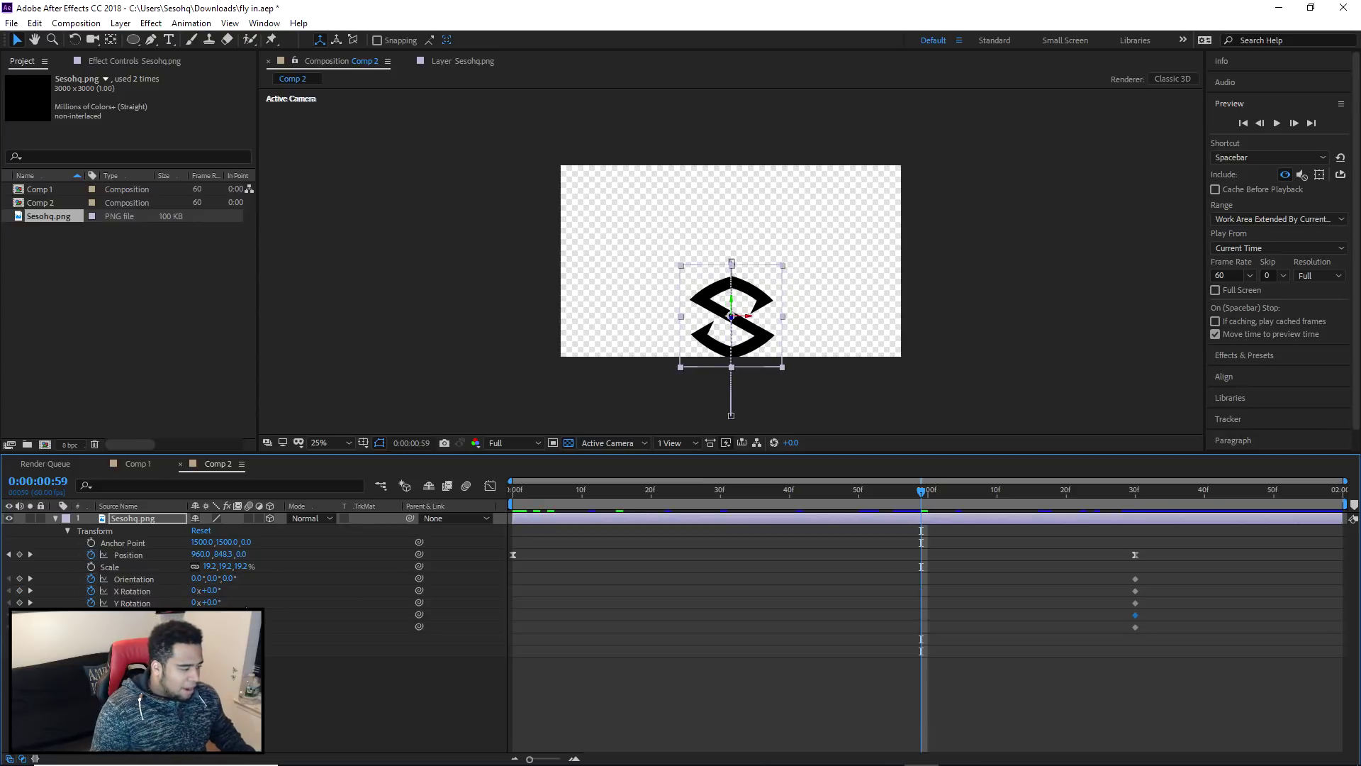
drag(626, 491, 923, 508)
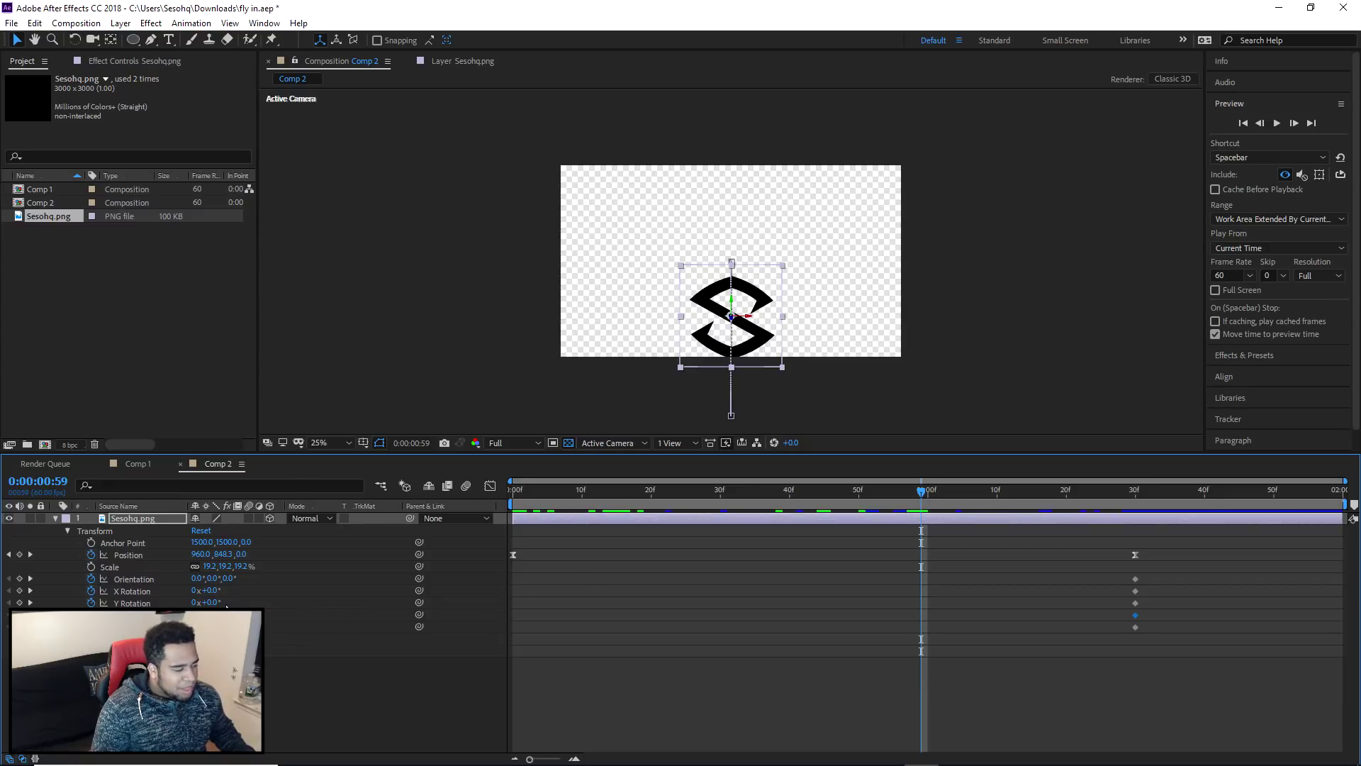
drag(218, 602, 258, 601)
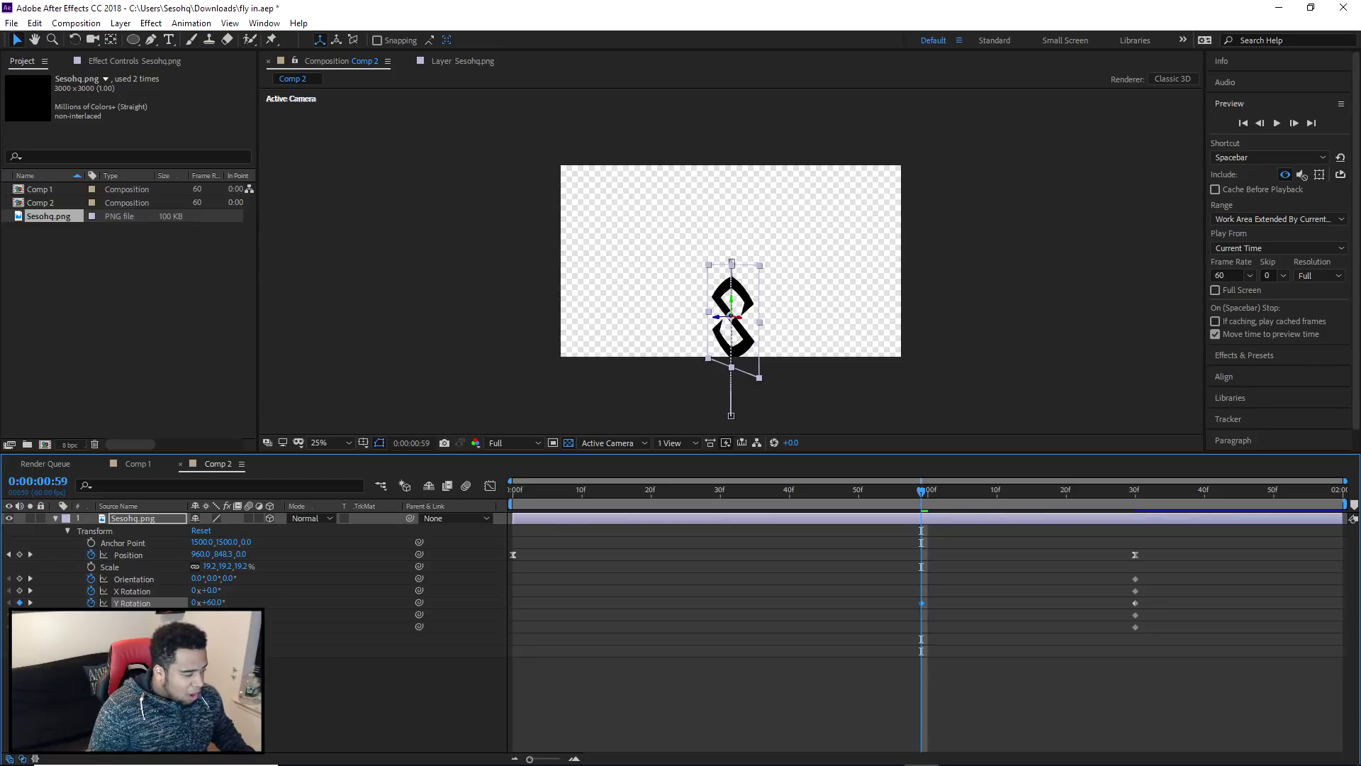
drag(216, 593, 241, 597)
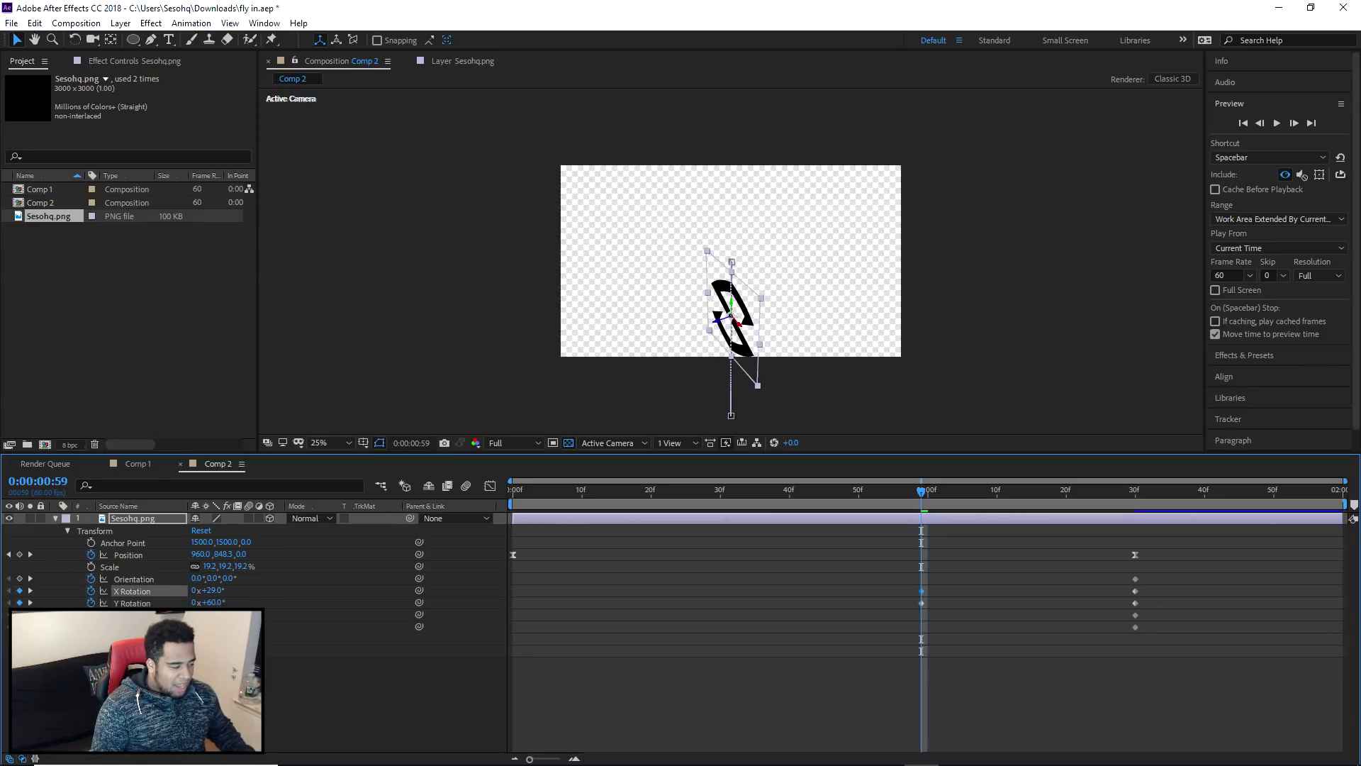
drag(216, 615, 227, 615)
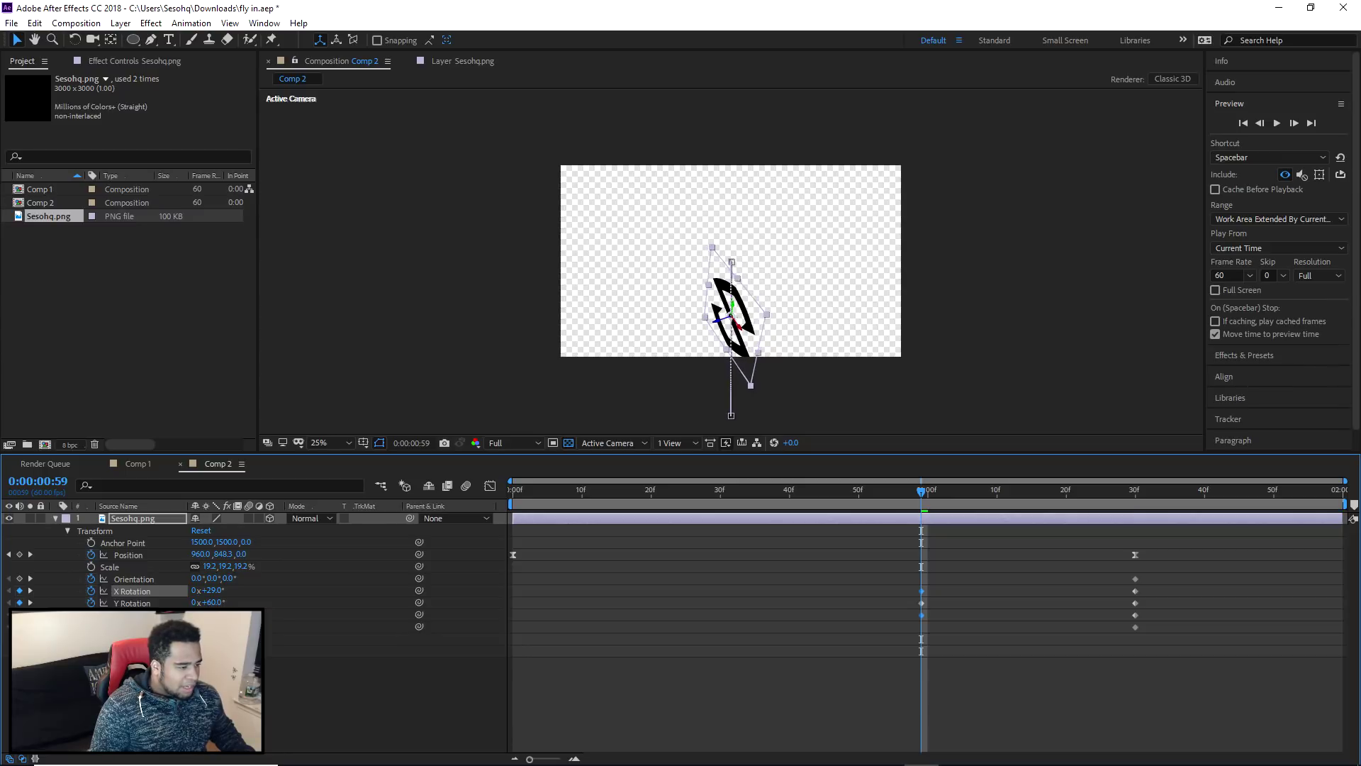
key(ctrl+z)
key(ctrl+z)
key(ctrl+z)
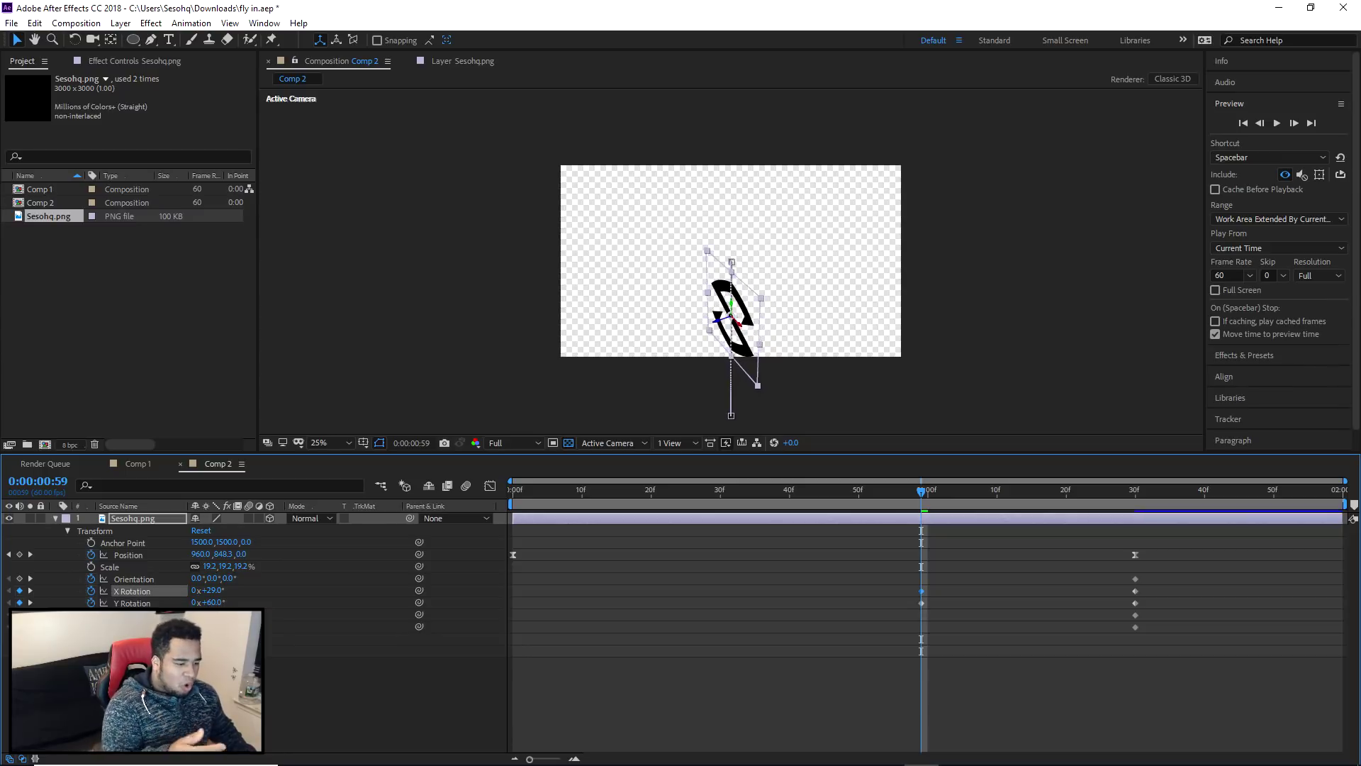
- Keyframe the logo's Y Rotation at 85° and move that keyframe to 0:00:00:20
drag(923, 490, 723, 502)
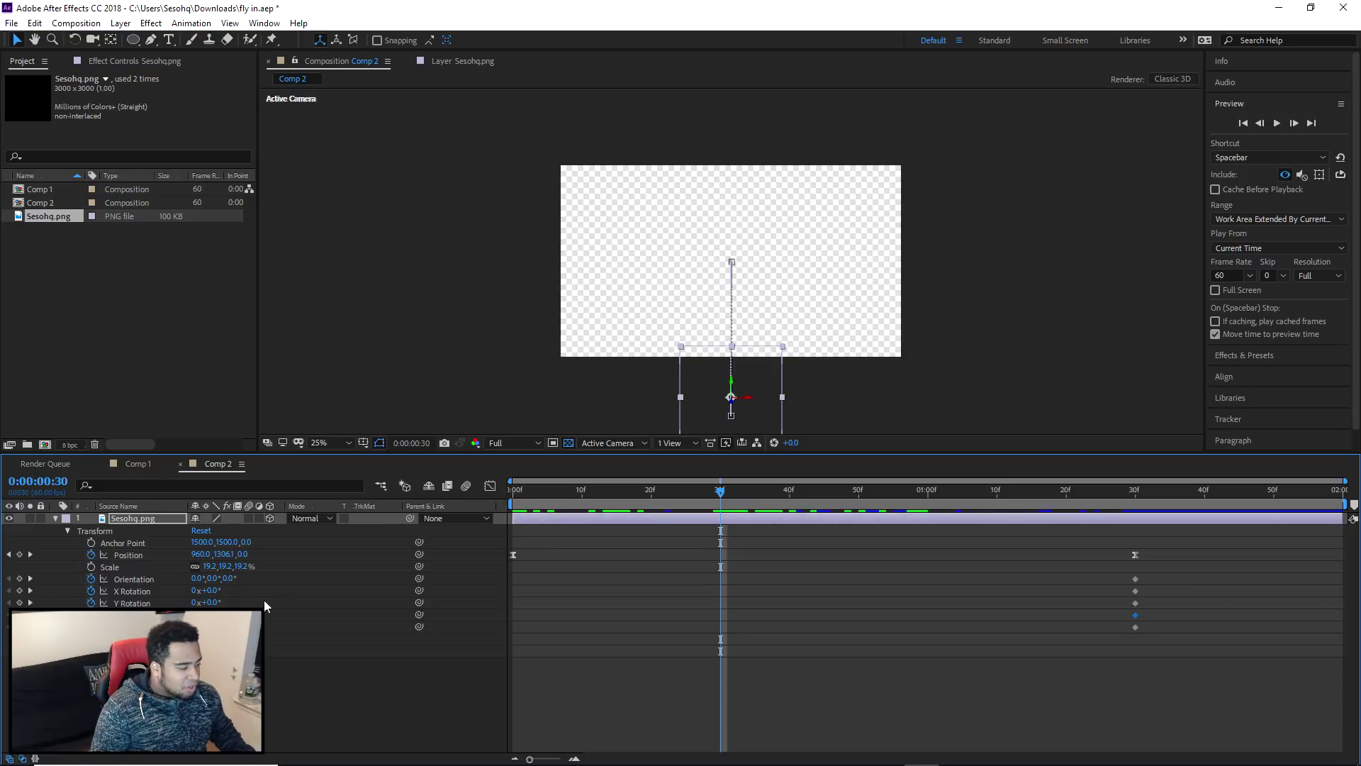
drag(210, 602, 270, 601)
drag(724, 494, 720, 534)
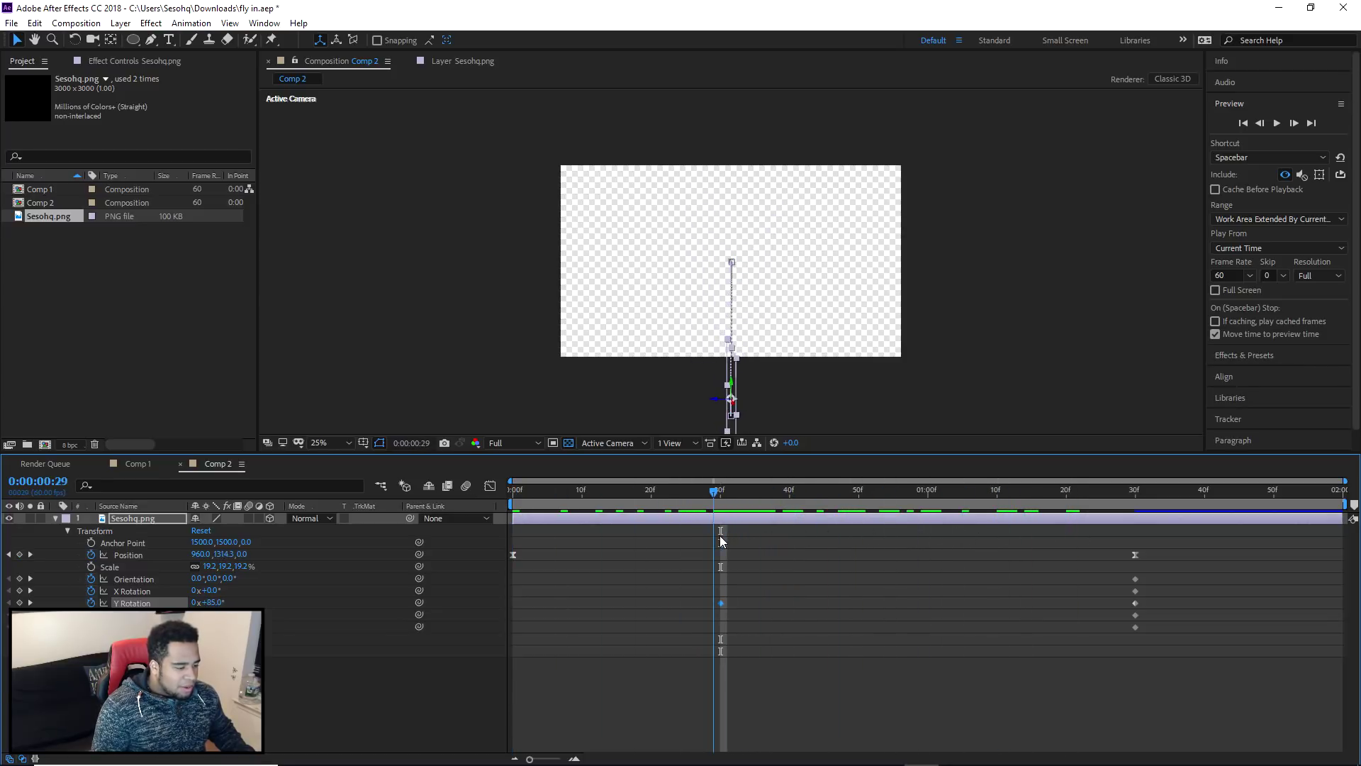
key(shift+Page_Up)
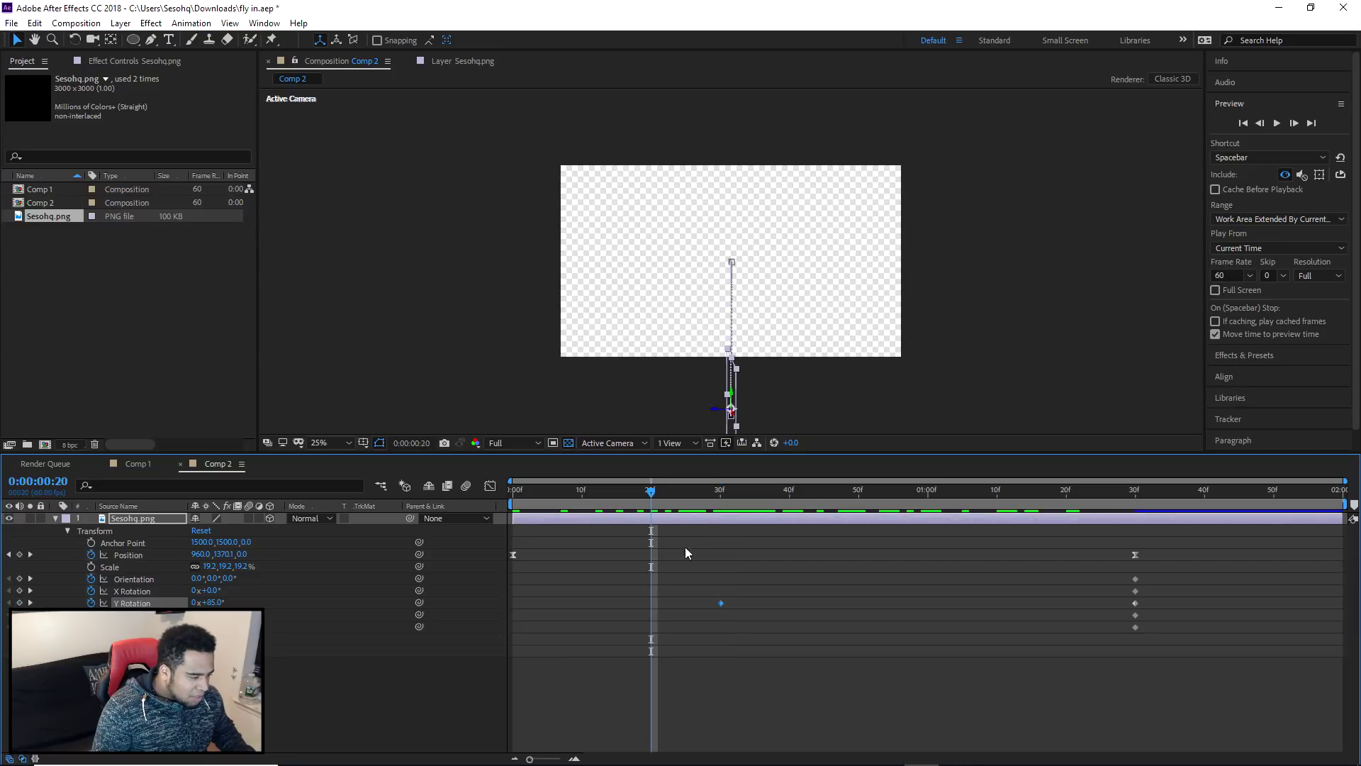
drag(721, 602, 648, 601)
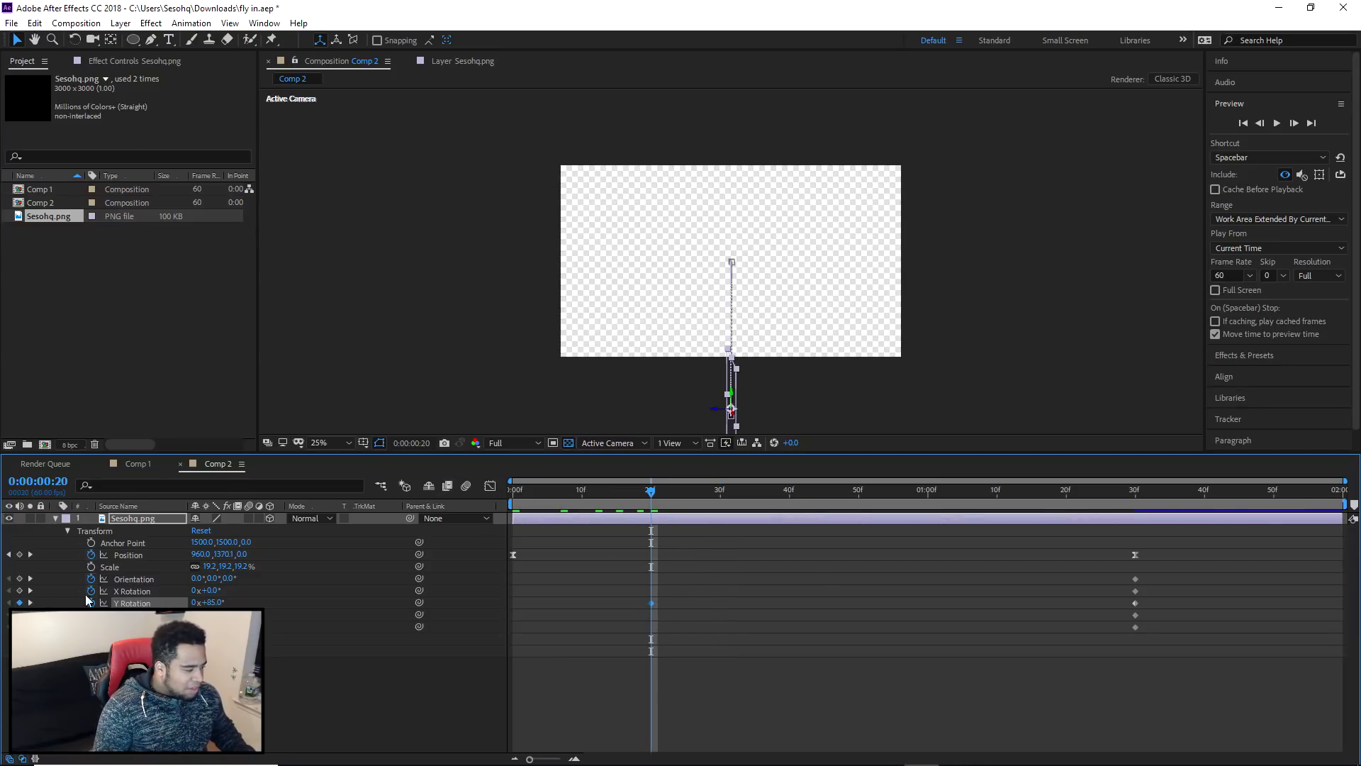
- Set the logo's X Rotation to 20° and Y Rotation to 80° at 0:00:00:20
mouse_move(215, 589)
mouse_down()
mouse_move(241, 590)
mouse_move(226, 589)
mouse_up()
click(214, 590)
text(20)
click(209, 602)
text(80)
key(Return)
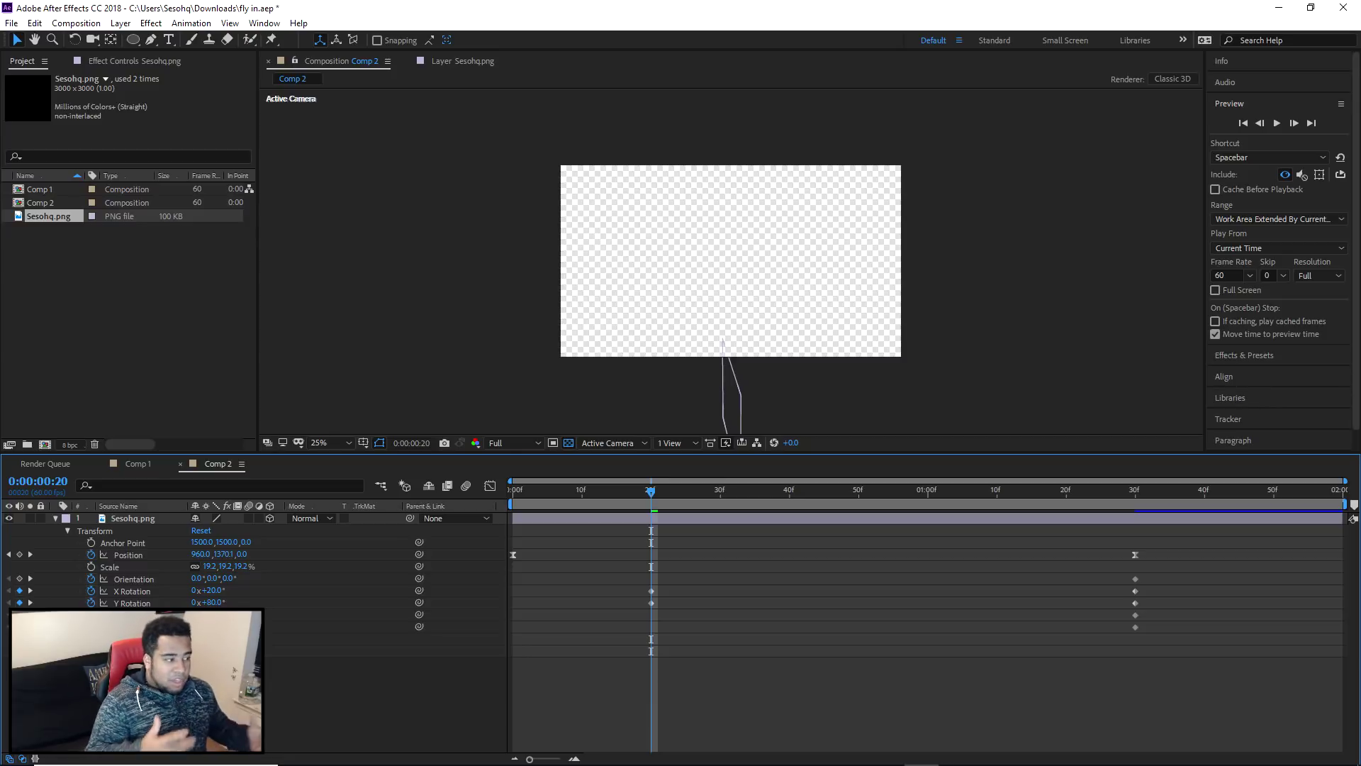
- Set the logo's Orientation to 0°, 0°, 324° at 0:00:00:20 and scrub through the movement
click(731, 410)
key(ctrl+z)
key(ctrl+z)
key(ctrl+z)
drag(225, 578, 201, 579)
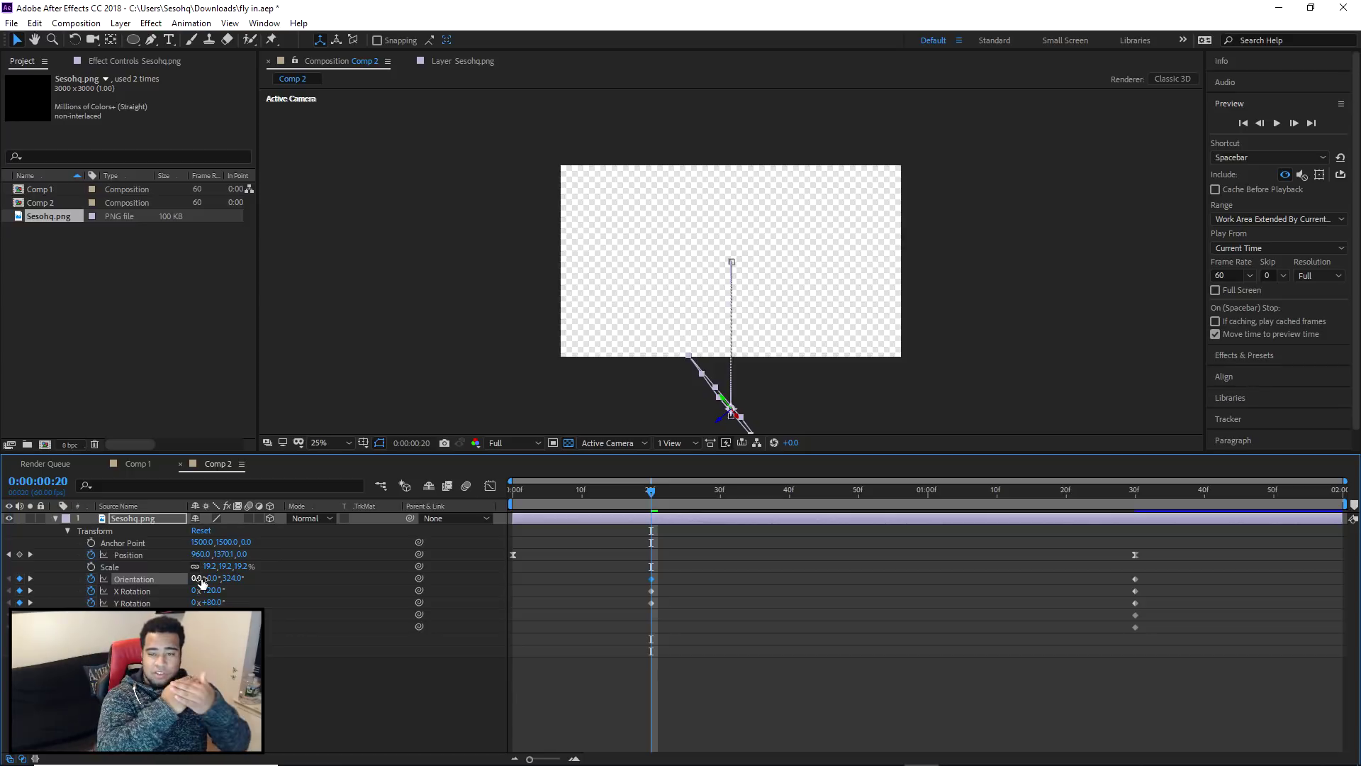
mouse_move(652, 491)
mouse_down()
mouse_move(947, 501)
mouse_move(1020, 519)
mouse_move(643, 501)
mouse_move(1054, 530)
mouse_move(757, 509)
mouse_move(1032, 515)
mouse_move(652, 506)
mouse_up()
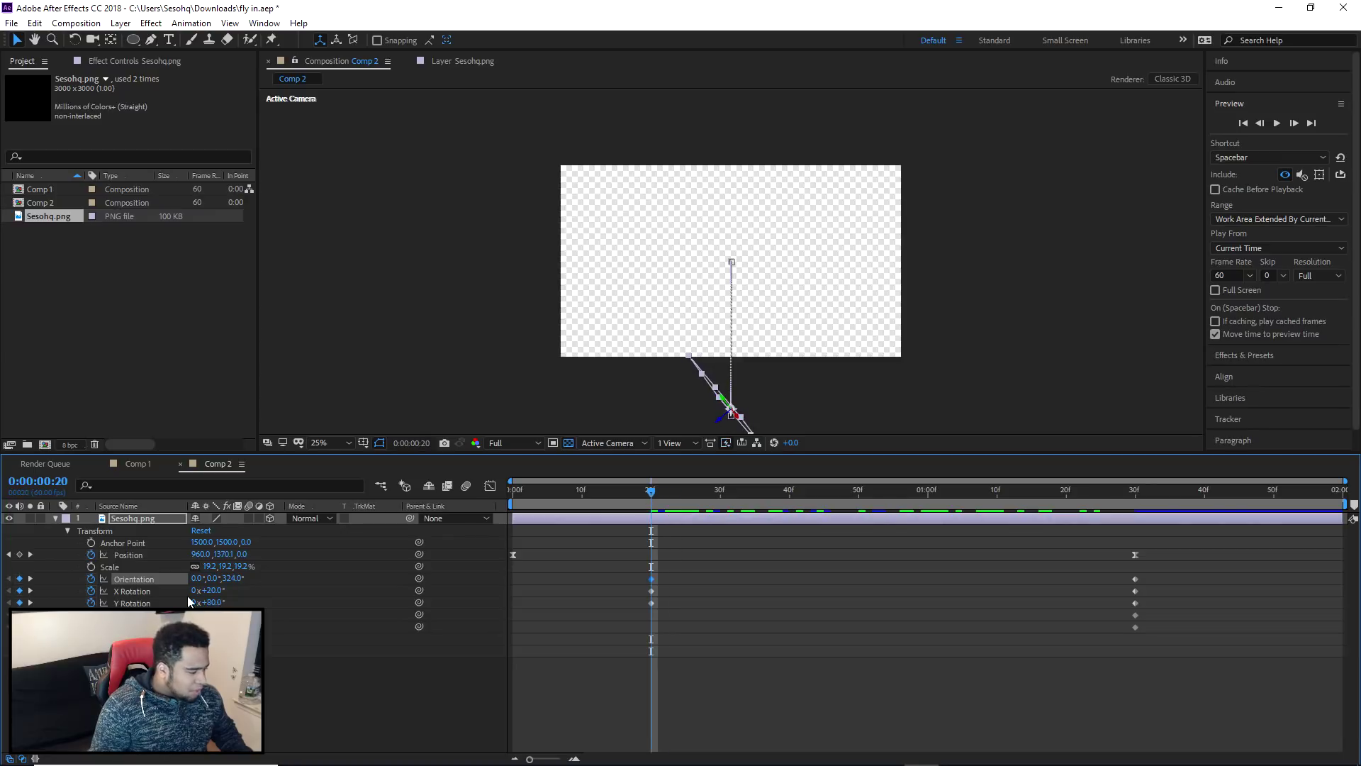
- Try a Y Rotation of -39° at 0:00:00:20, replace it with 227°, and preview the spin
drag(216, 602, 132, 603)
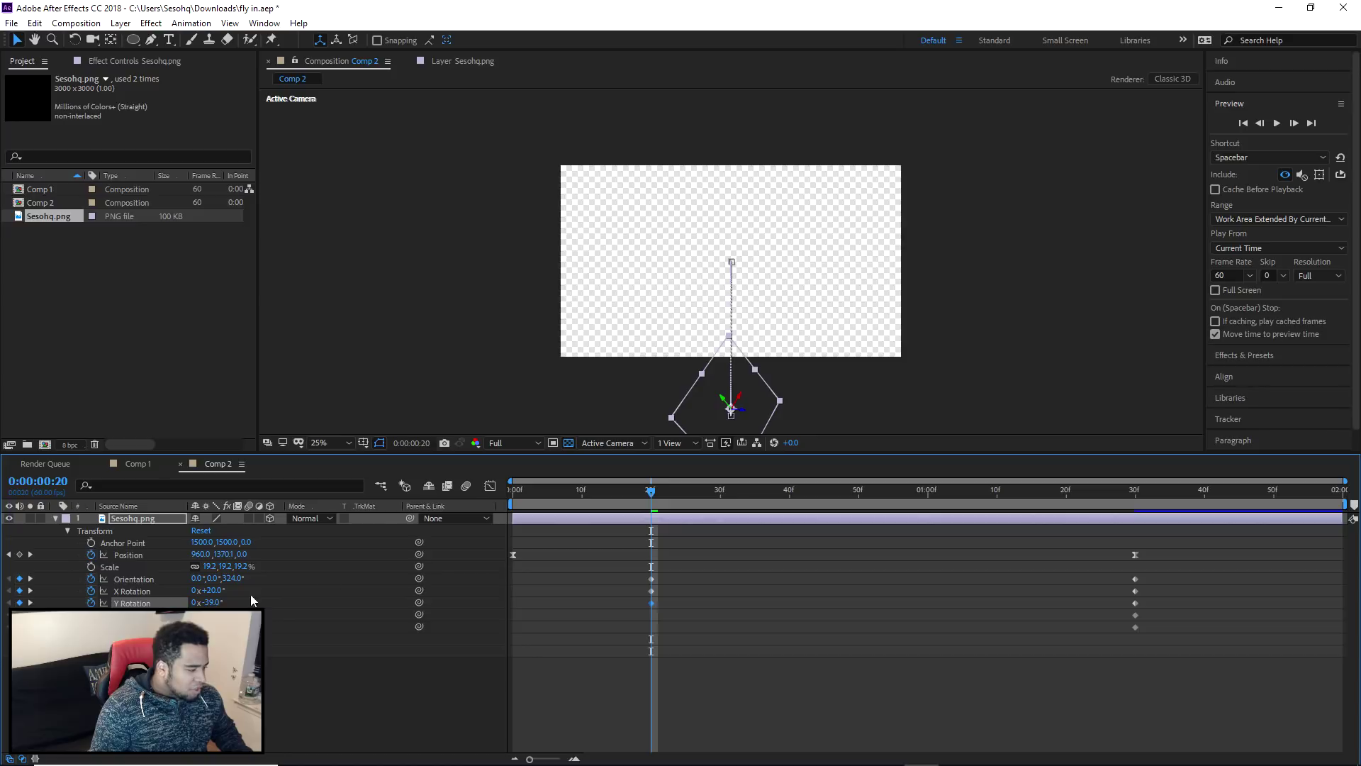
drag(659, 502, 655, 546)
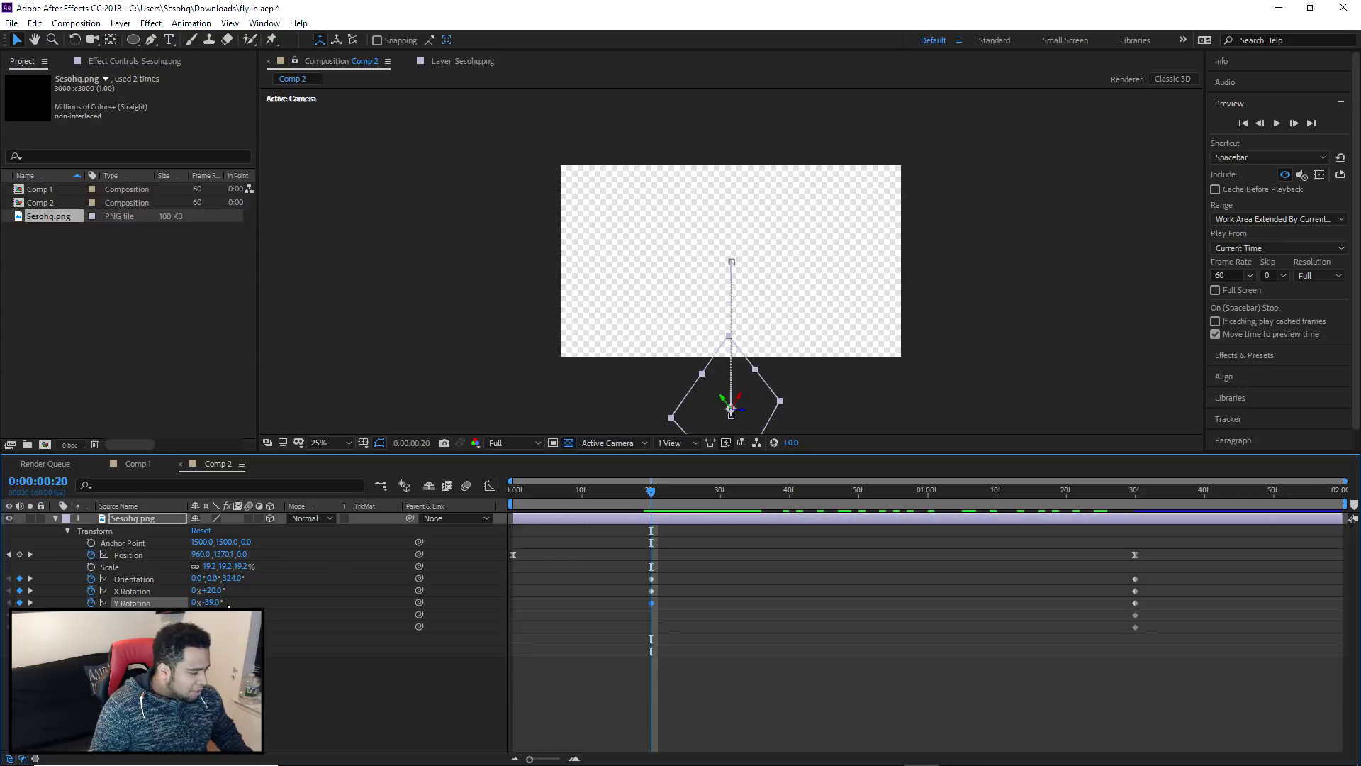
drag(210, 602, 555, 571)
drag(655, 496, 653, 573)
key(space)
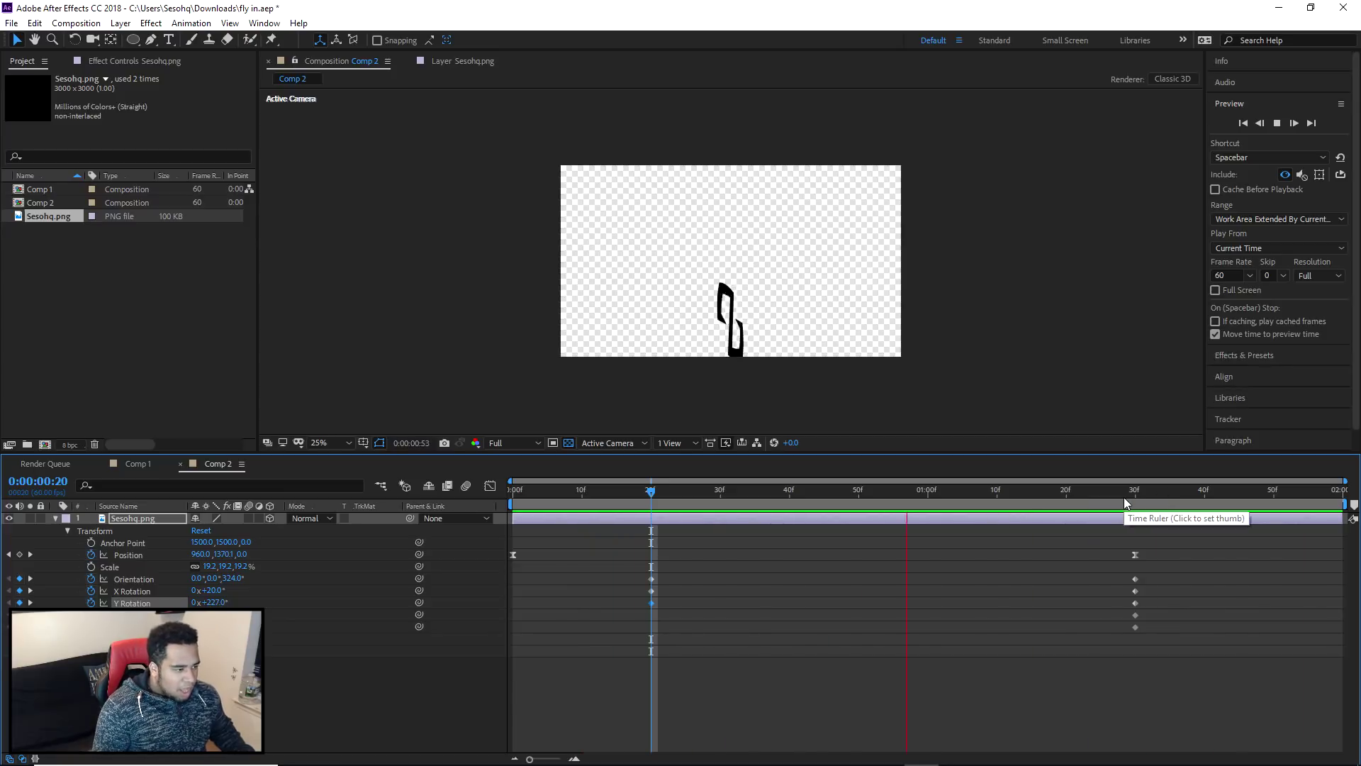
drag(1124, 497, 985, 500)
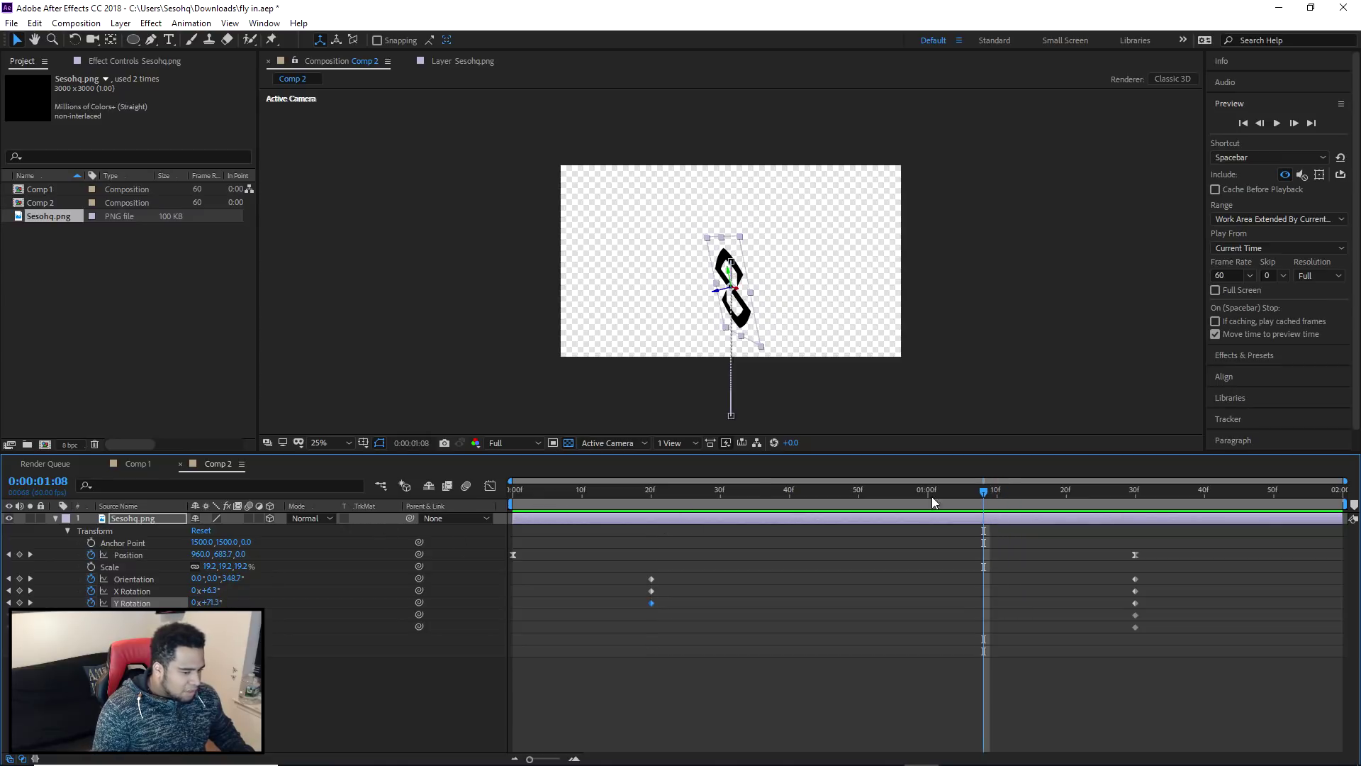
- Set the logo's X Rotation to 0° at 0:00:00:20, and play and scrub the animation to check it
drag(663, 491, 650, 494)
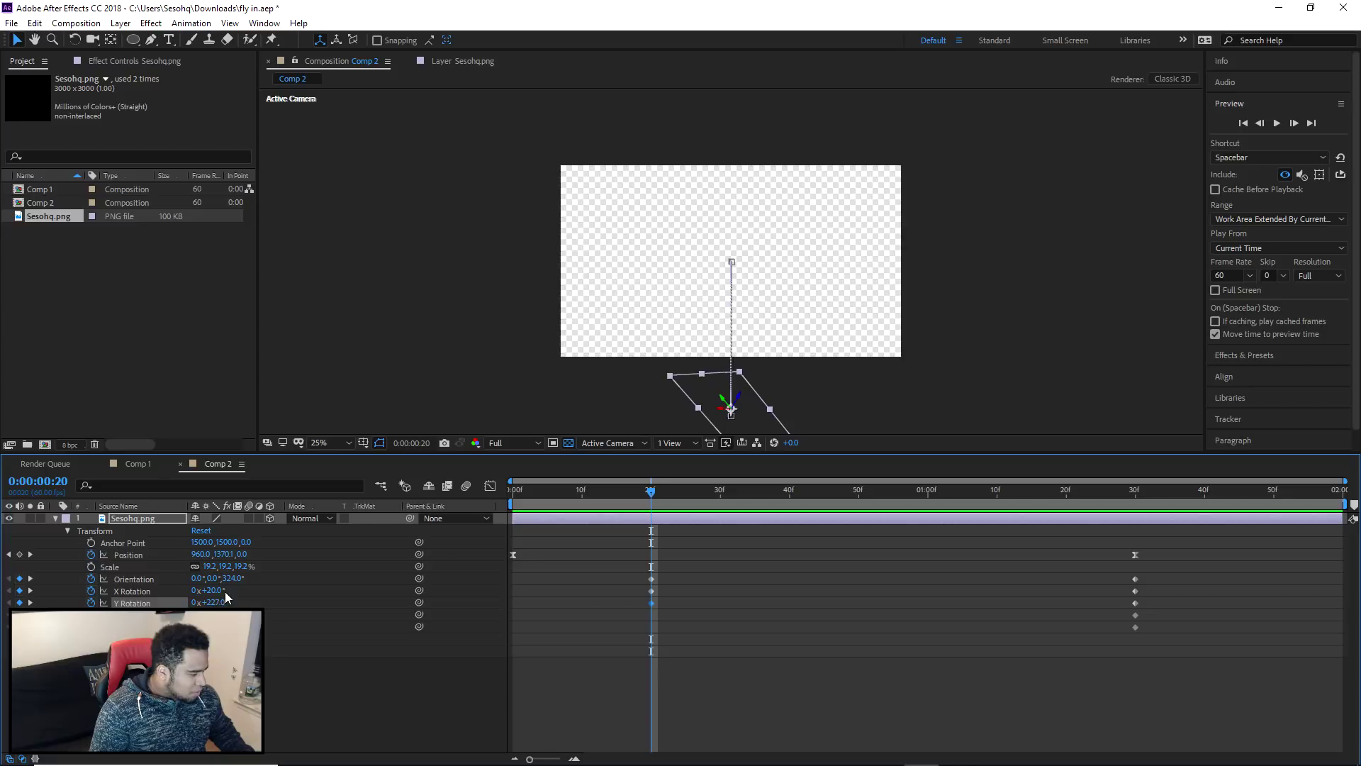
text(0)
key(Return)
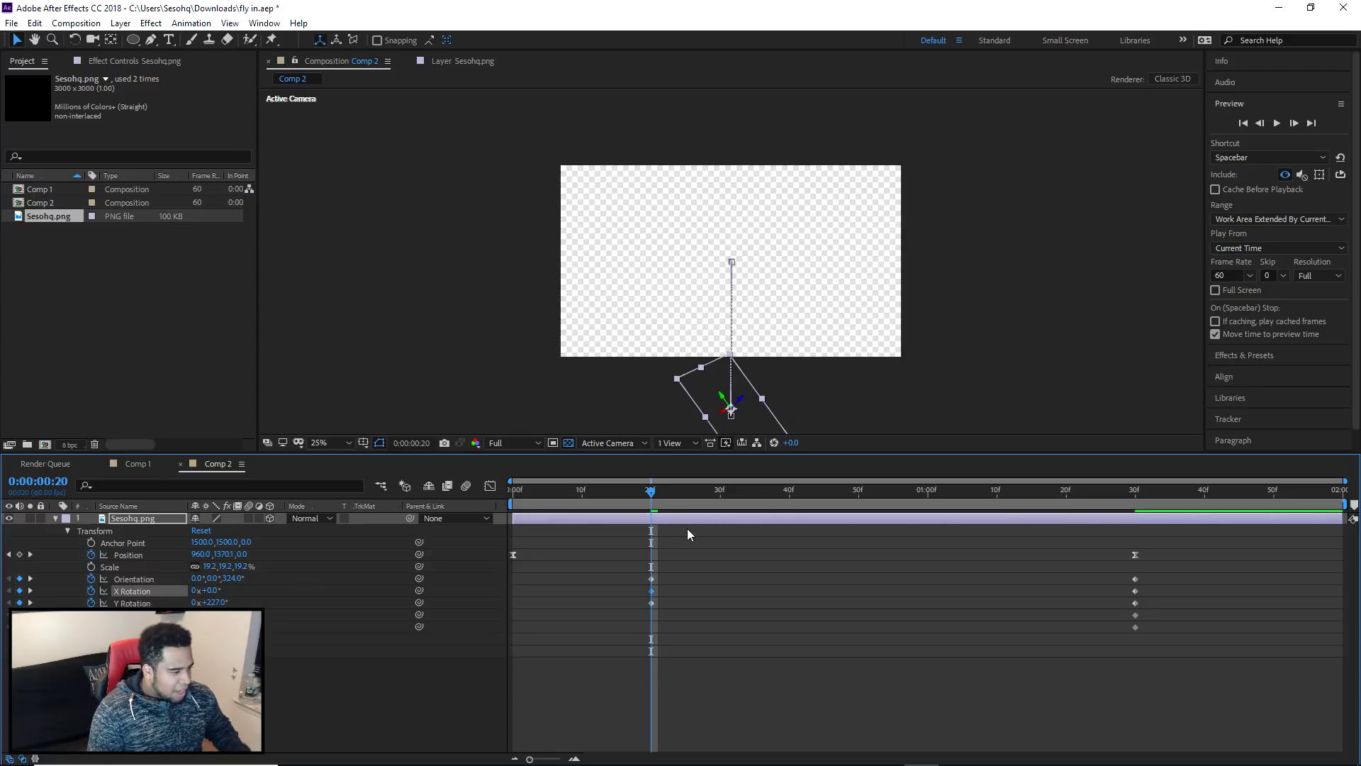
key(space)
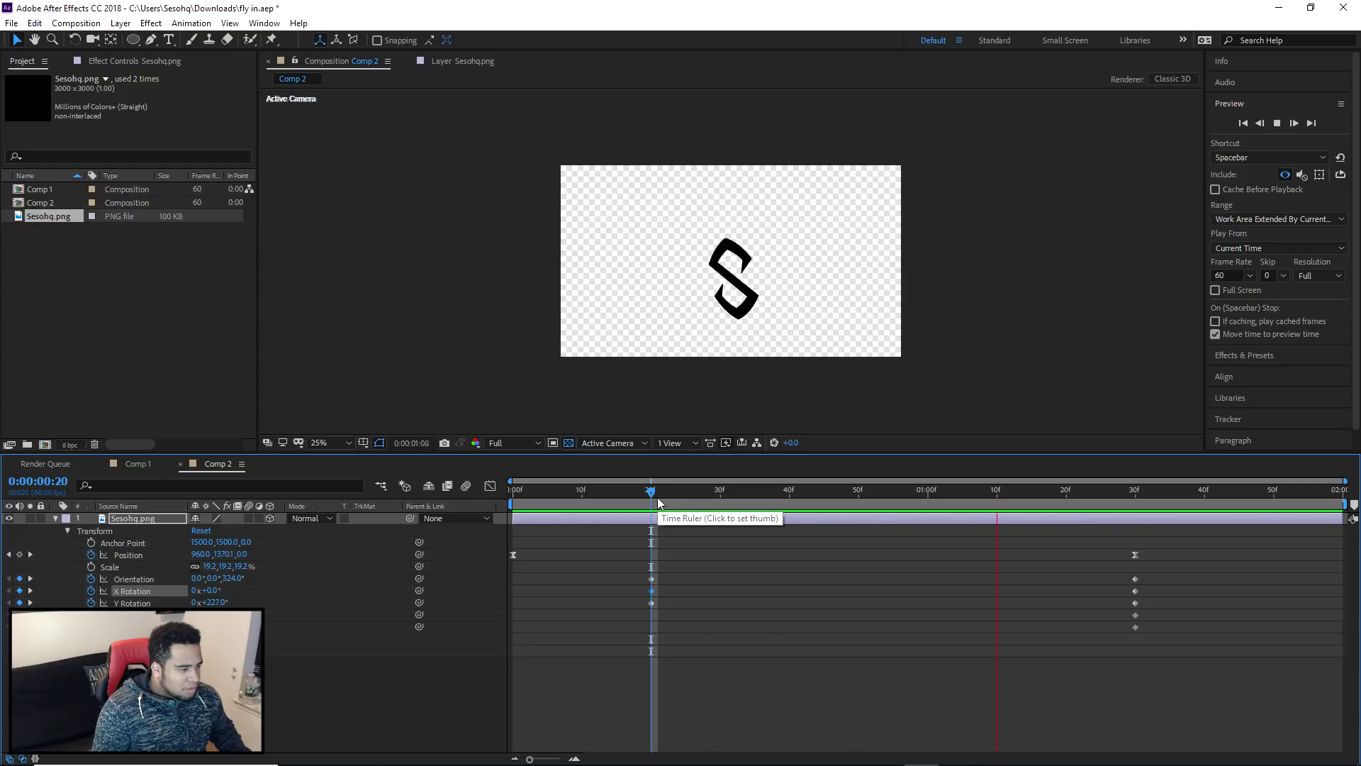
drag(658, 496, 1102, 519)
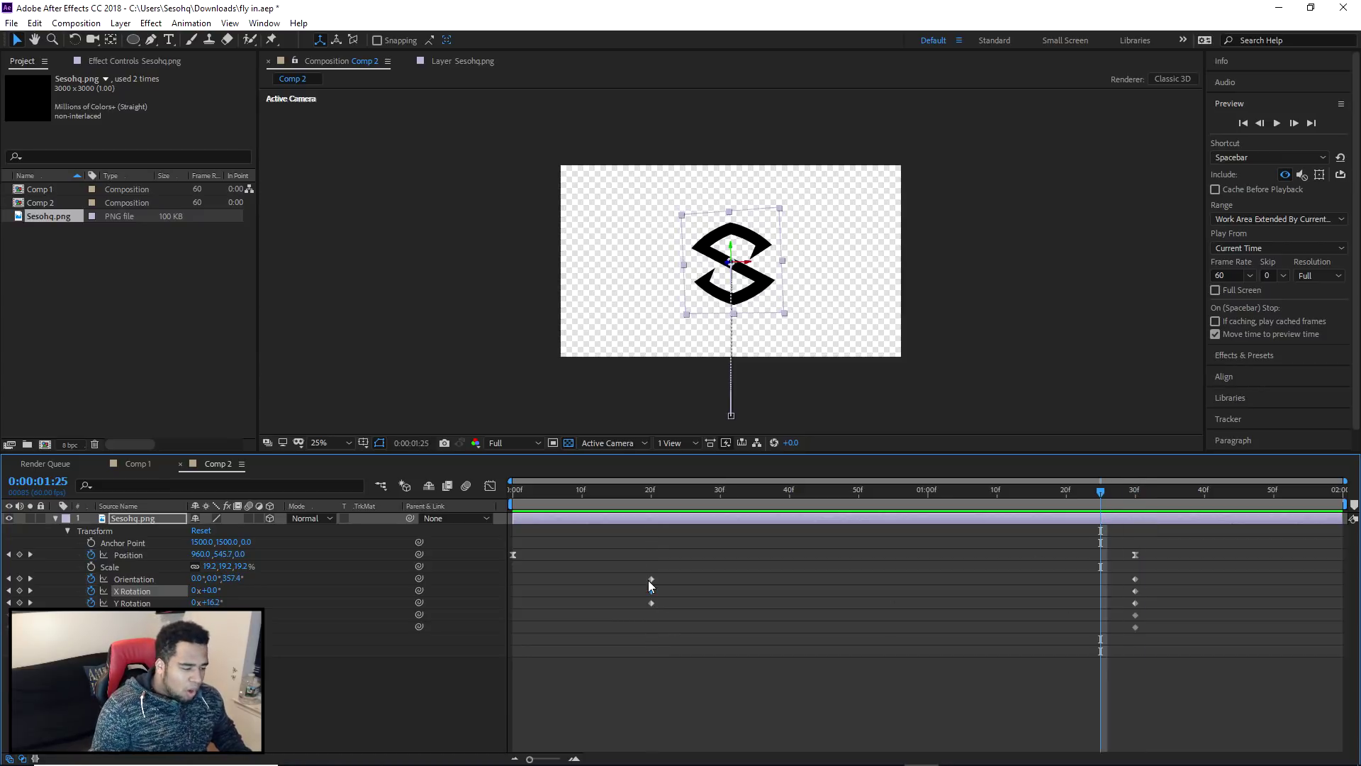
- Apply Easy Ease to both Orientation, X Rotation and Y Rotation keyframes of the logo
drag(649, 504, 648, 491)
drag(622, 573, 1119, 604)
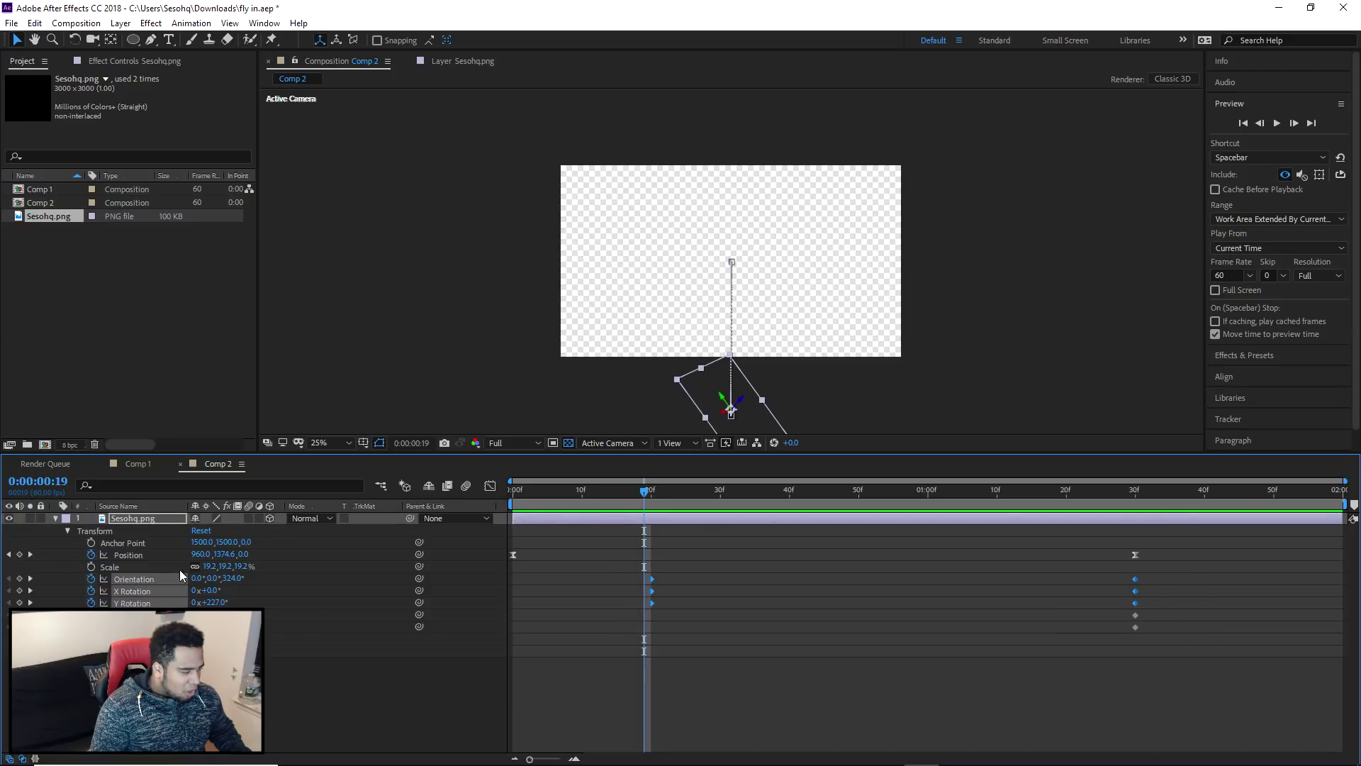
right_click(1139, 586)
mouse_move(1201, 752)
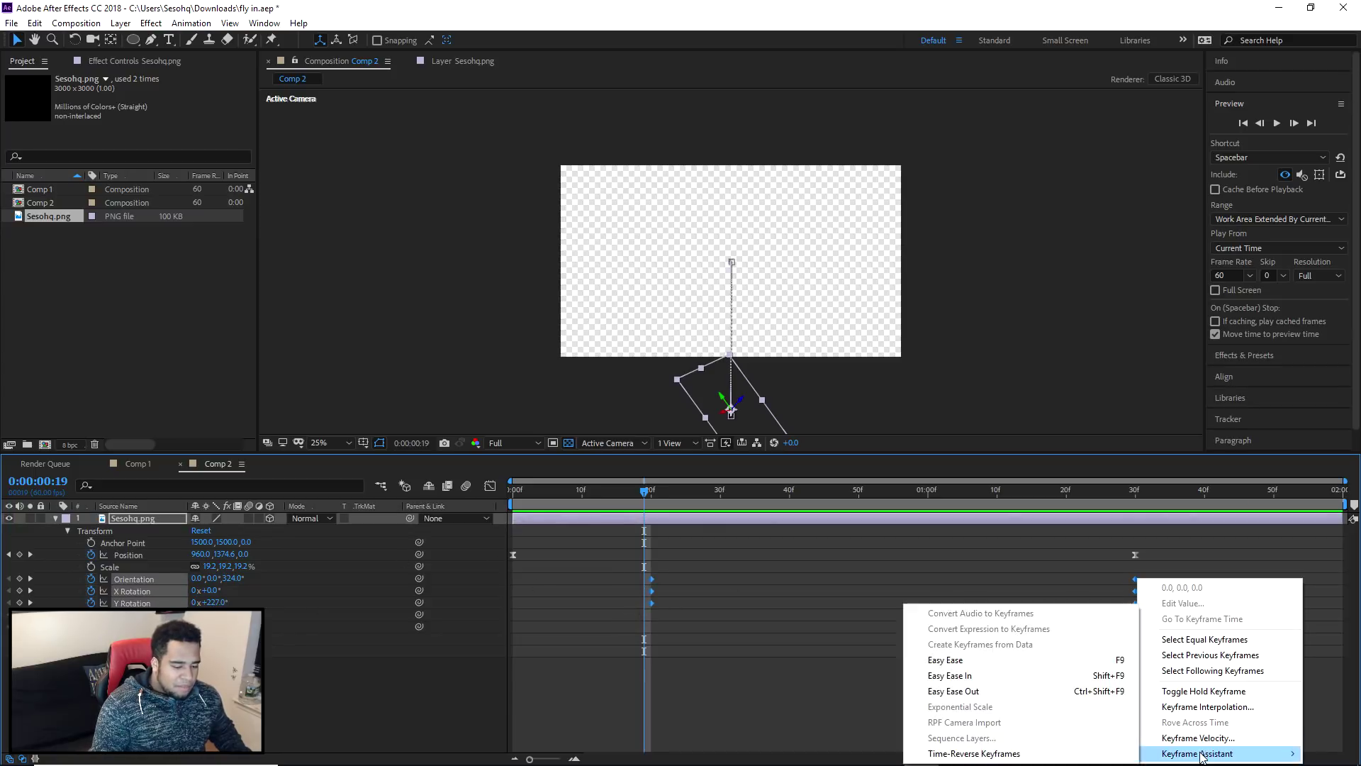
click(969, 662)
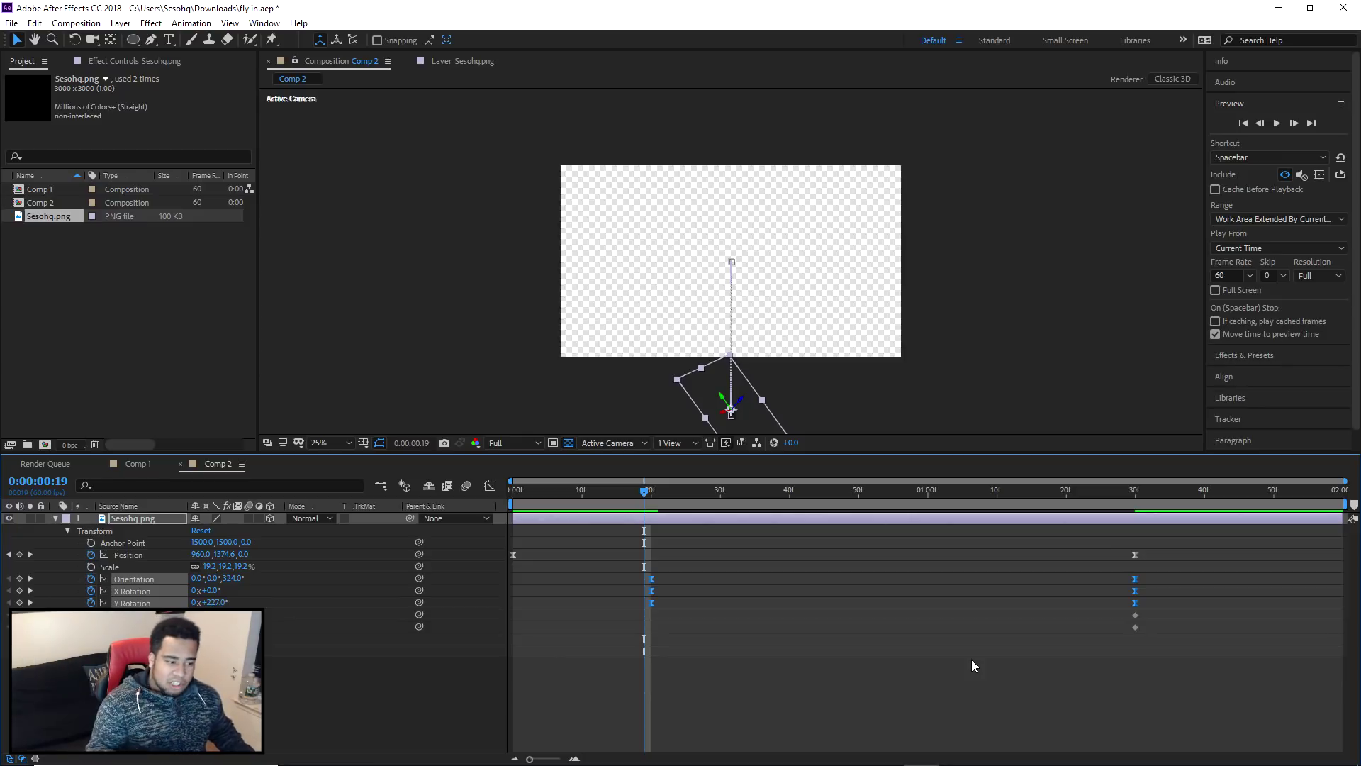
- Reshape the rotation speed curves by extending the last keyframes' handle to about frame 58 and the first's to about frame 35, and preview from the start
click(490, 487)
drag(624, 518, 1160, 536)
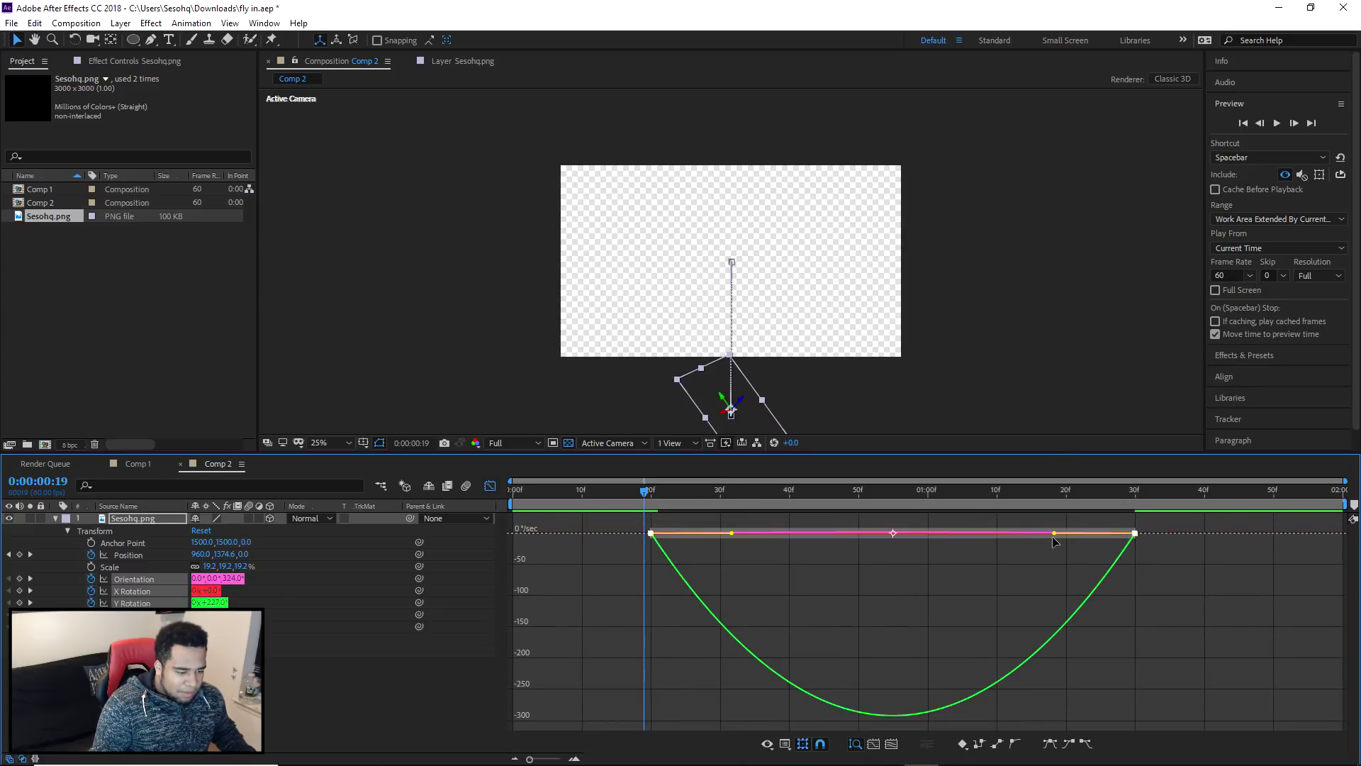
drag(1054, 533, 917, 533)
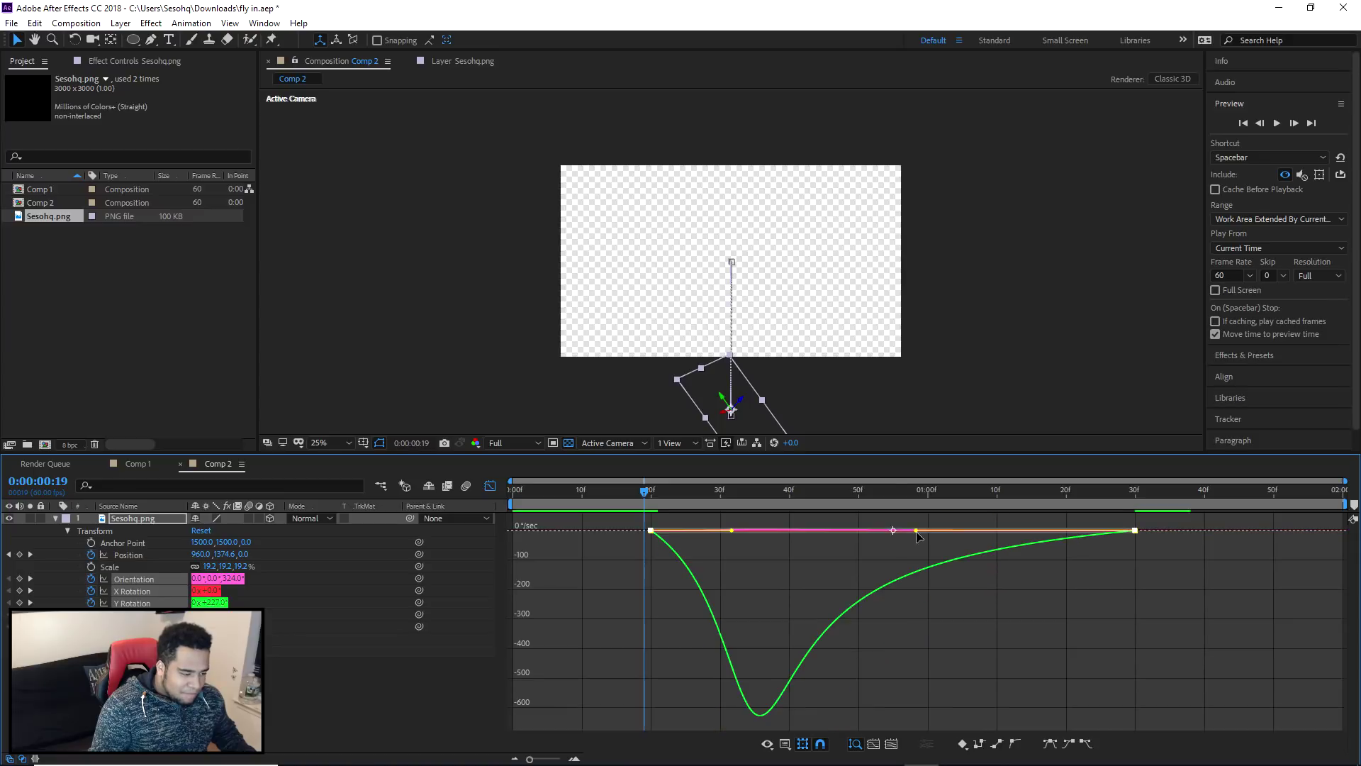
drag(730, 532, 756, 533)
click(490, 490)
key(Home)
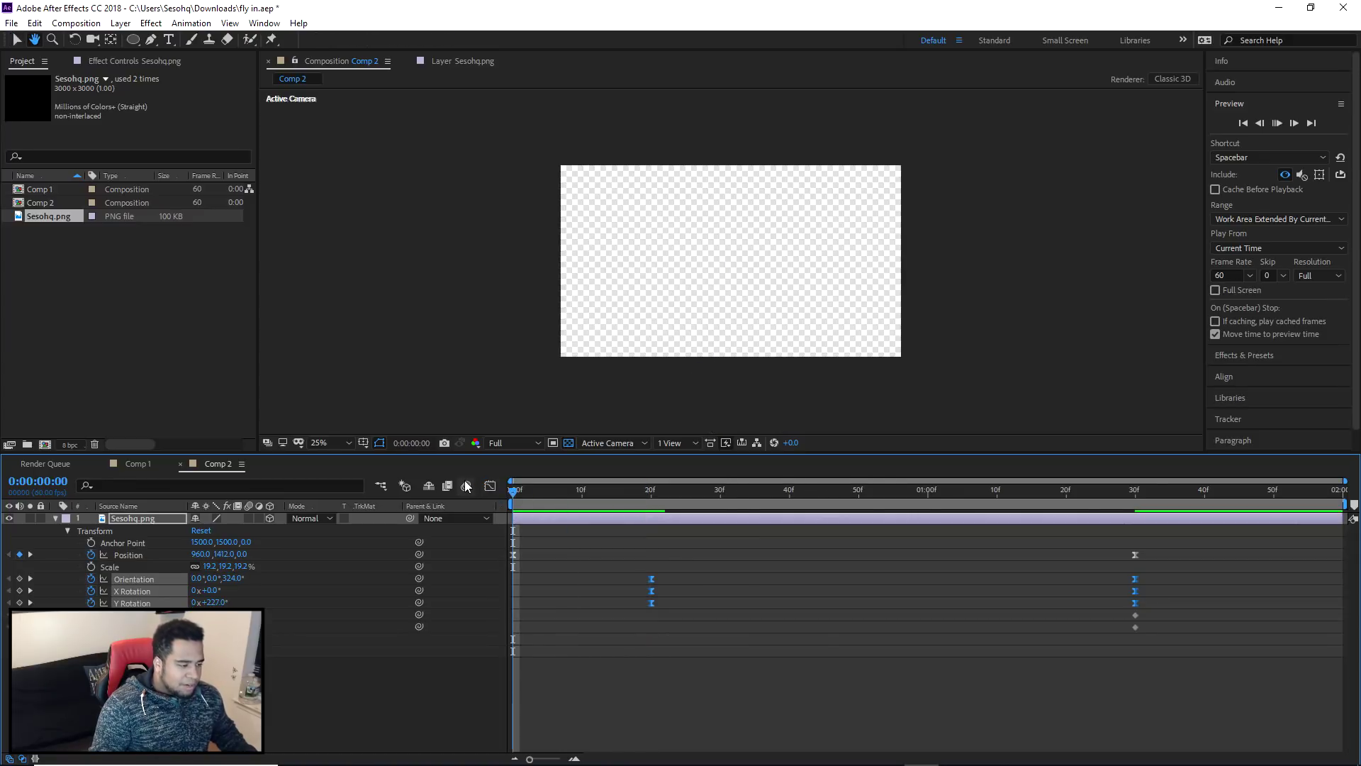
key(space)
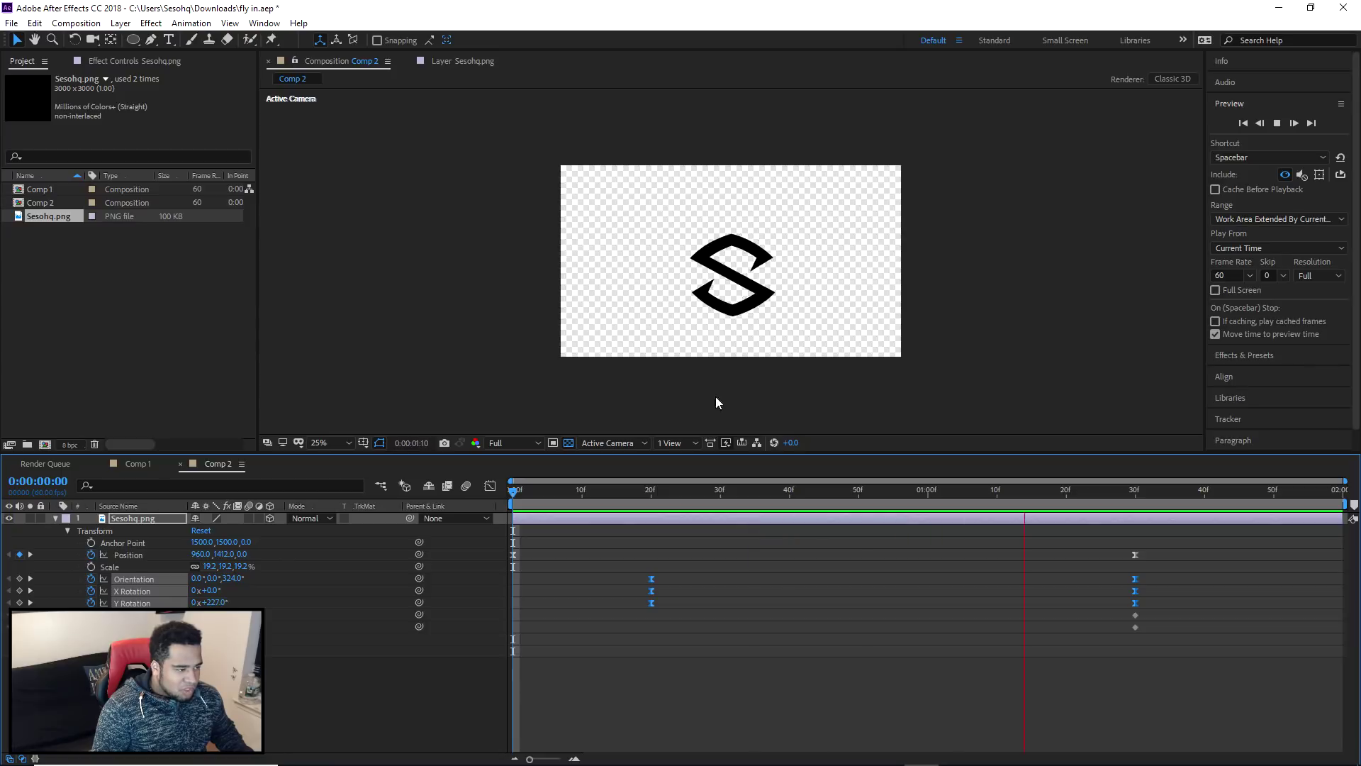
- Shorten the last rotation keyframes' speed handle to about 0:00:01:03, leave the Graph Editor, and play the fly-in from the start
click(649, 496)
click(490, 486)
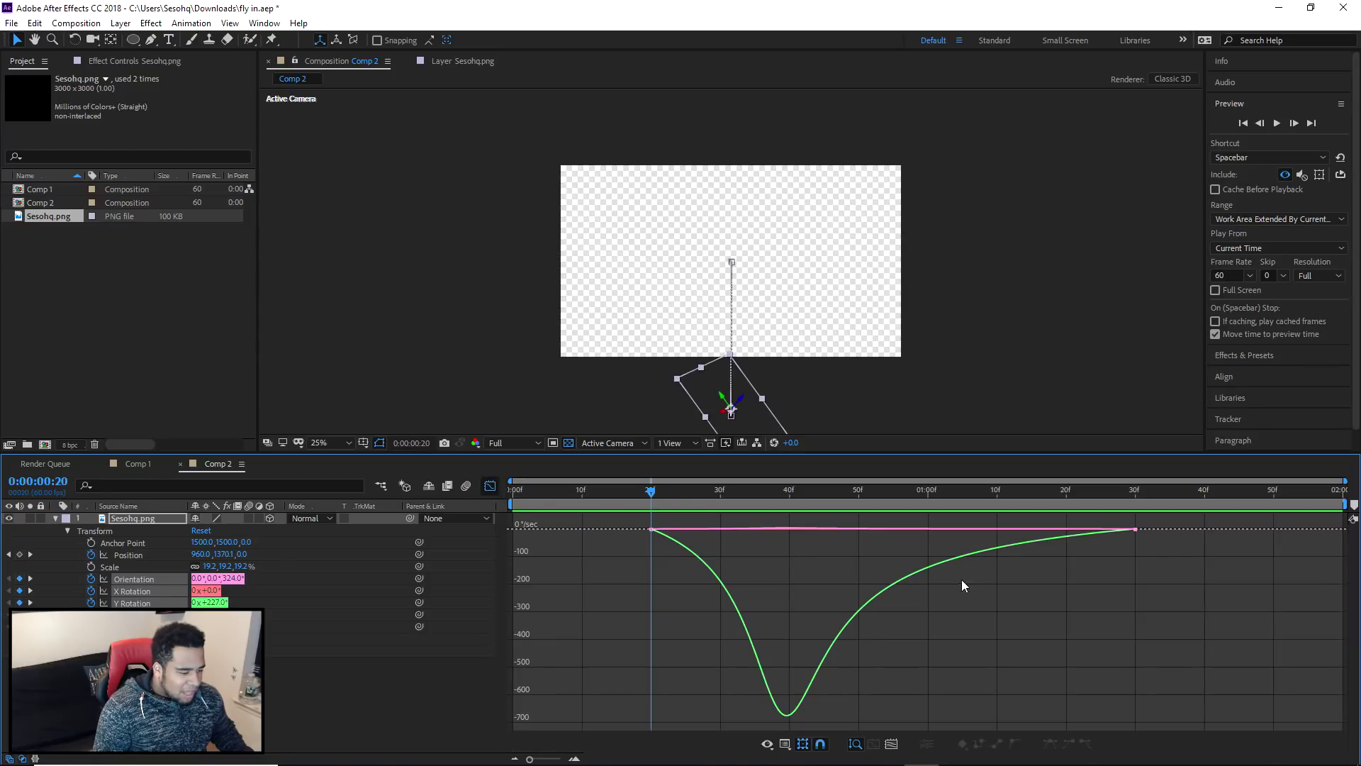
drag(1169, 527, 1024, 594)
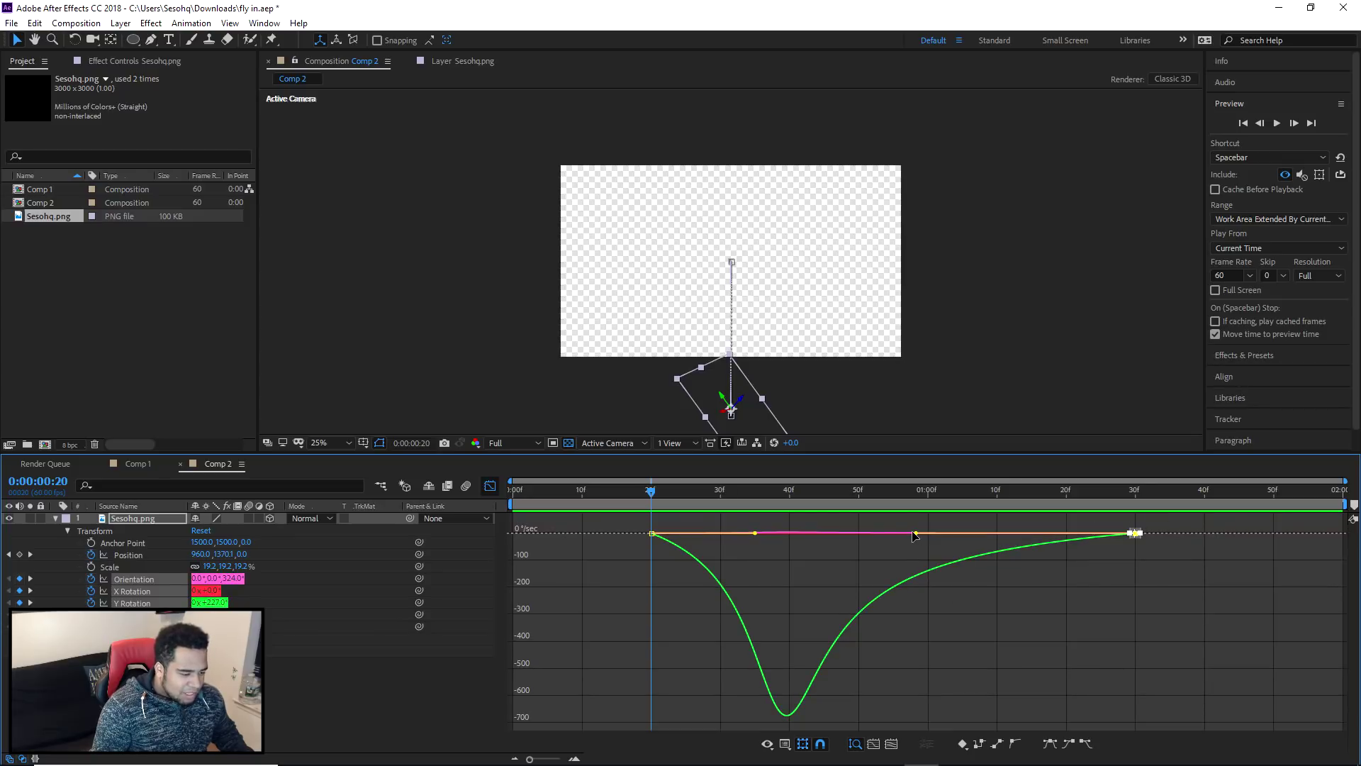
drag(916, 537, 950, 543)
click(490, 486)
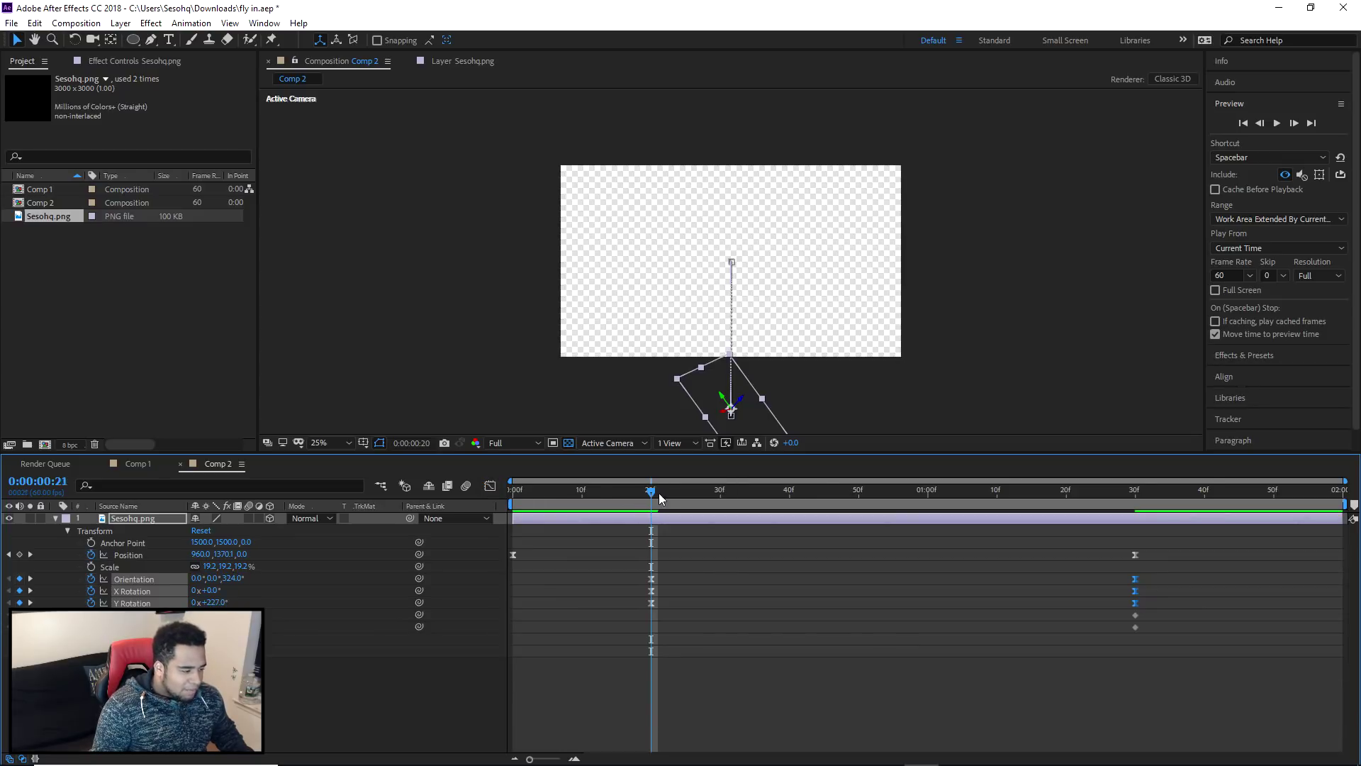
key(space)
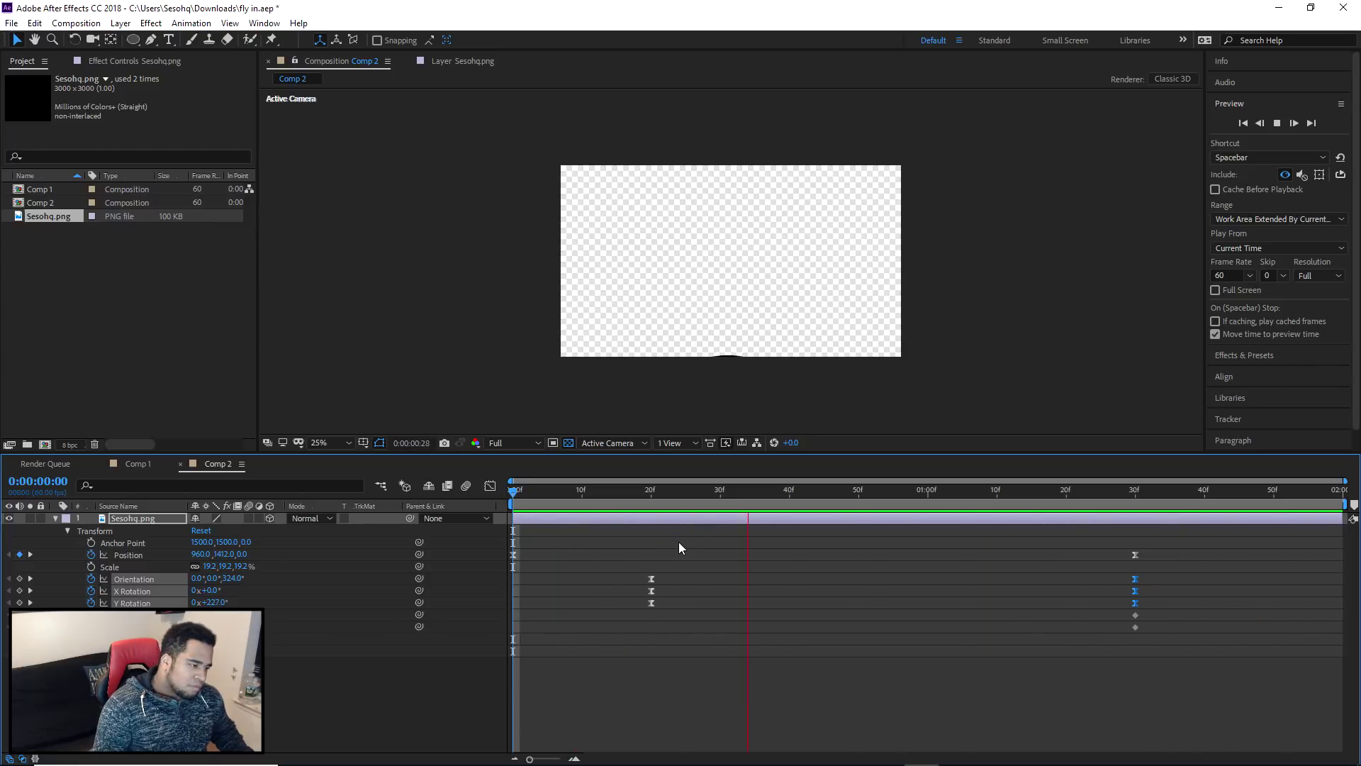
- Move the first Orientation, X Rotation and Y Rotation keyframes to 0:00:00:30
drag(652, 604, 711, 601)
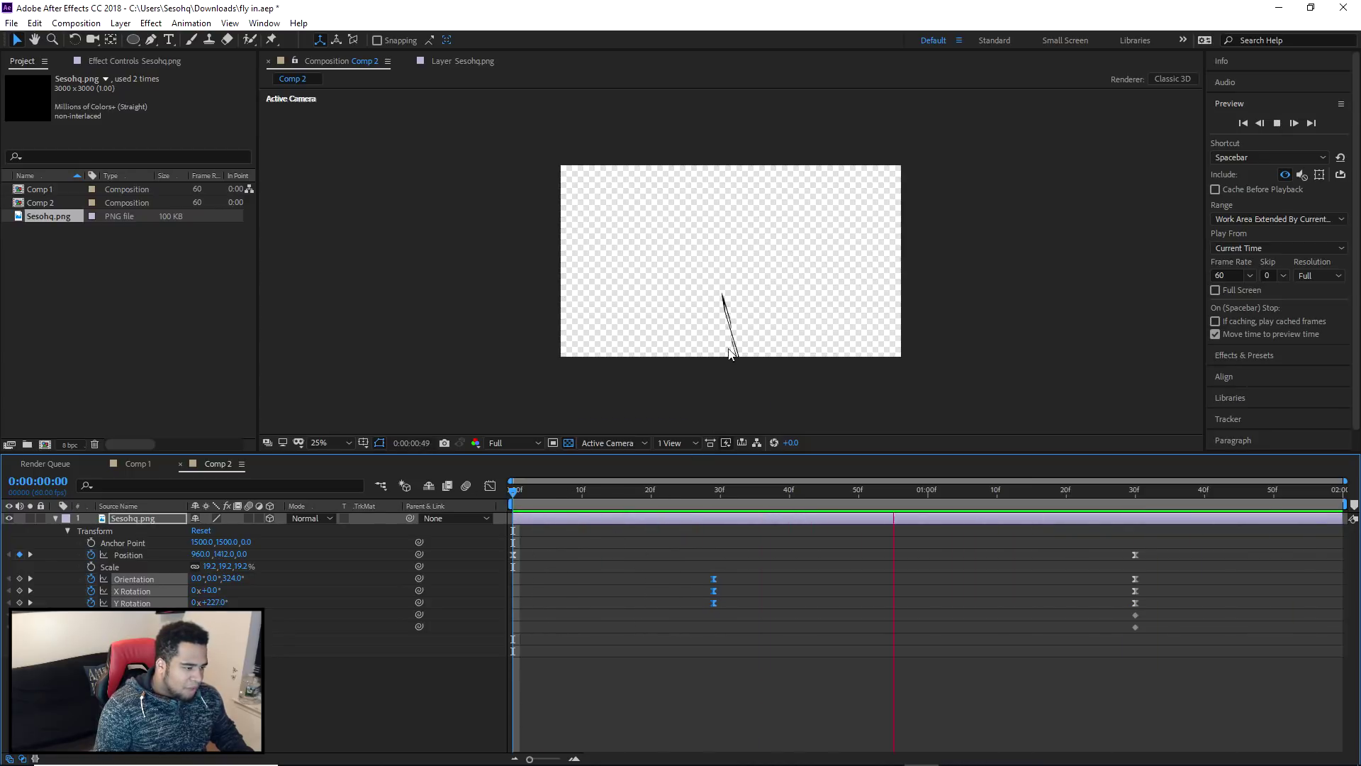
click(722, 496)
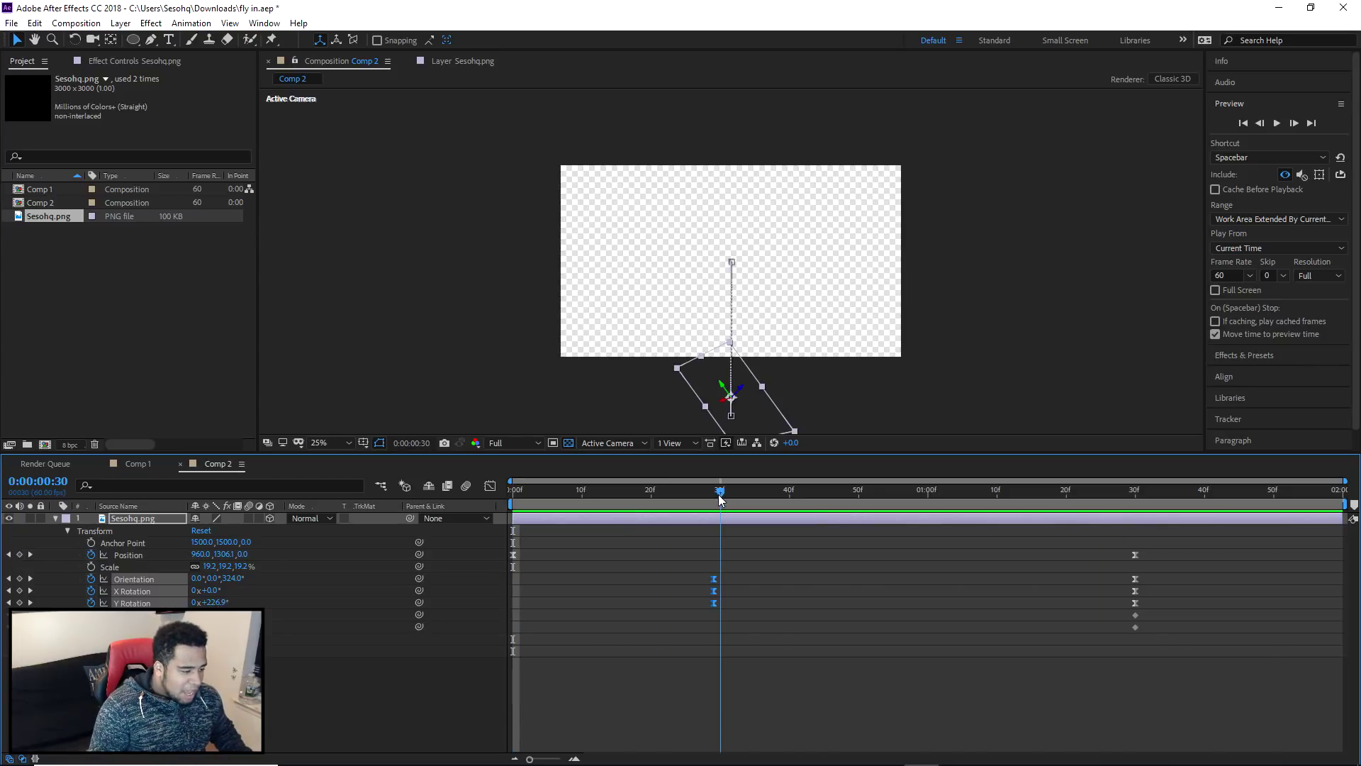
drag(692, 568, 717, 602)
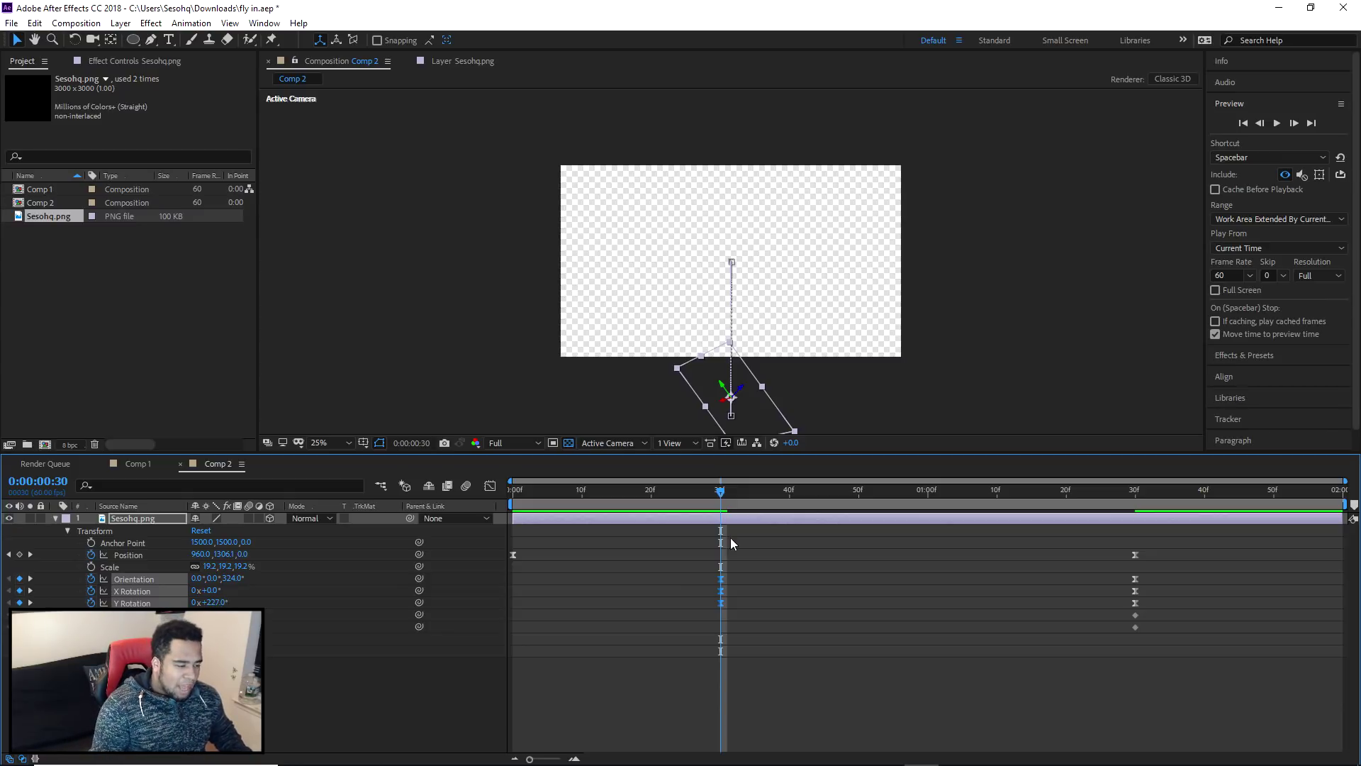
- At 0:00:01:30, place one Puppet pin on the logo's upper tip and another on its lower tip
drag(721, 494, 1135, 509)
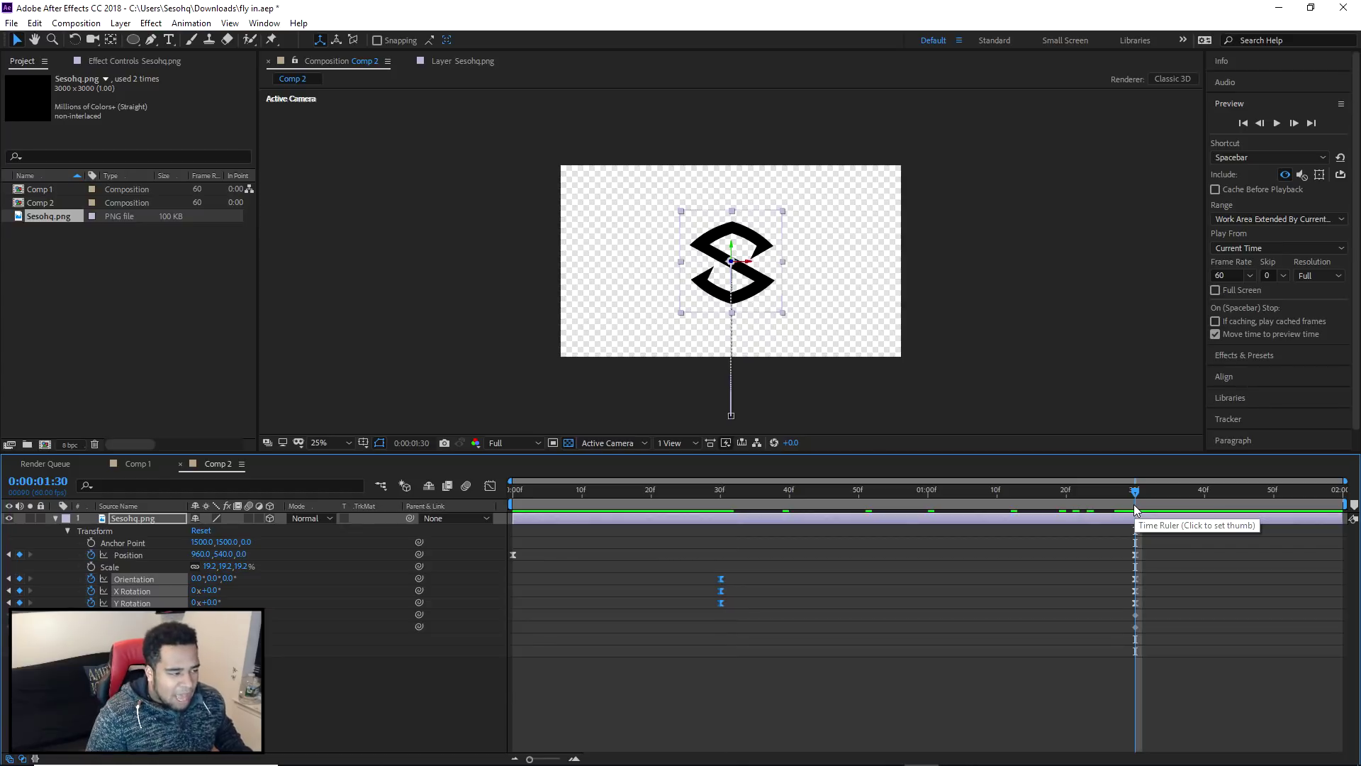
click(270, 43)
drag(271, 50, 319, 40)
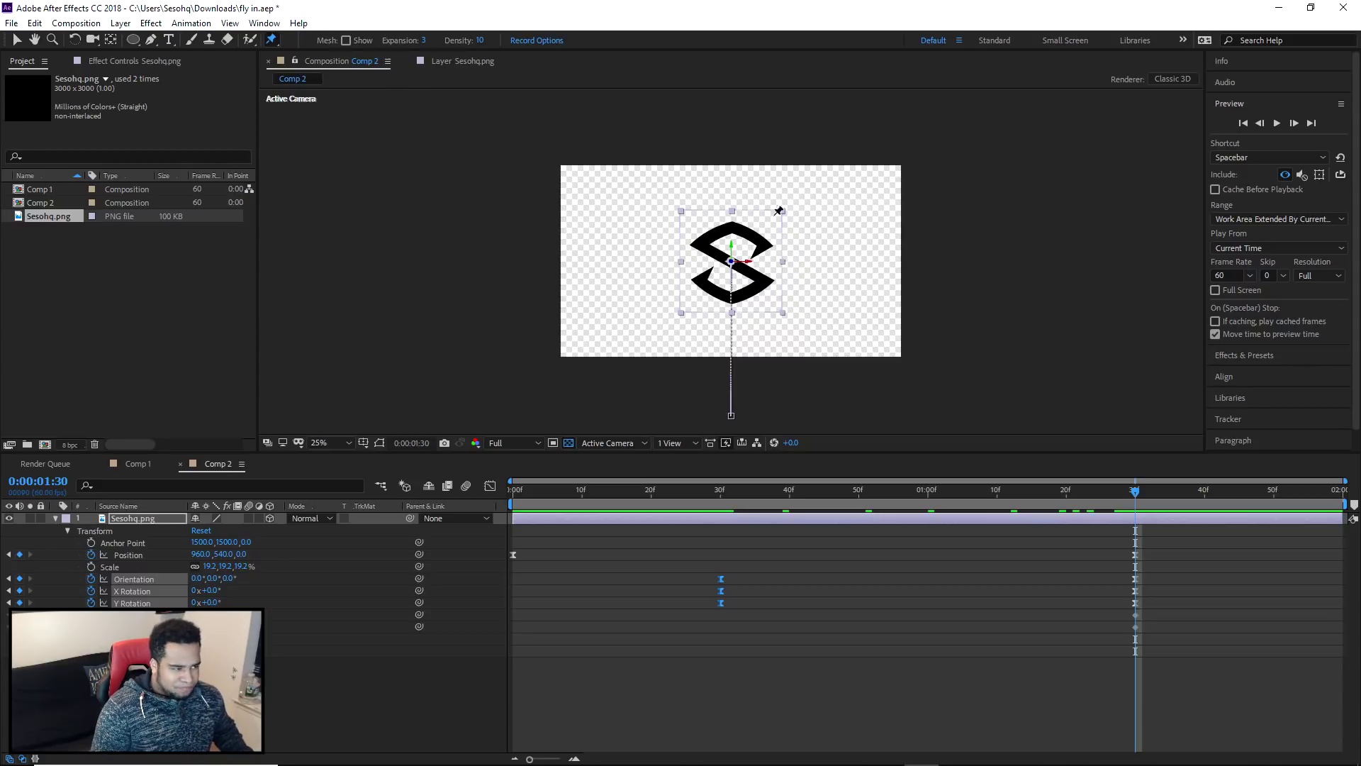
key(period)
key(period)
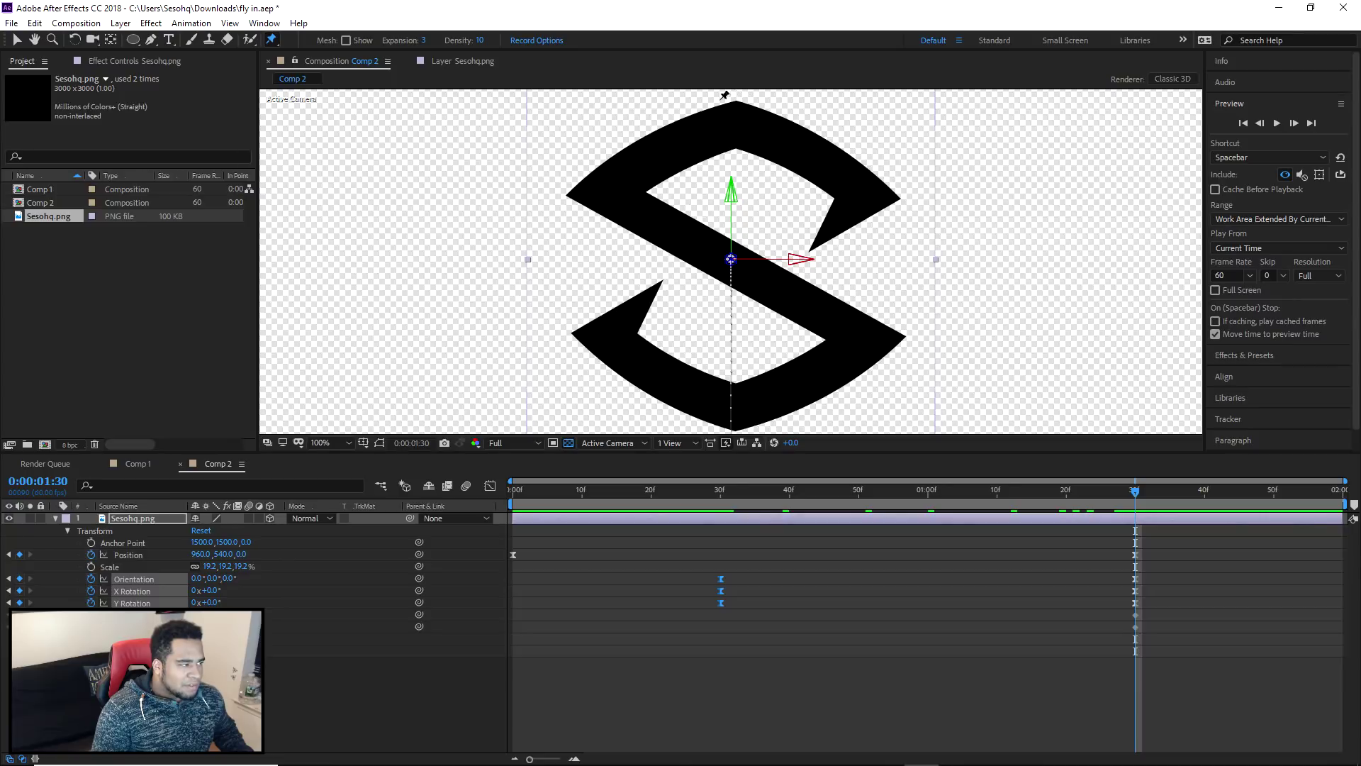
drag(277, 45, 323, 47)
click(737, 101)
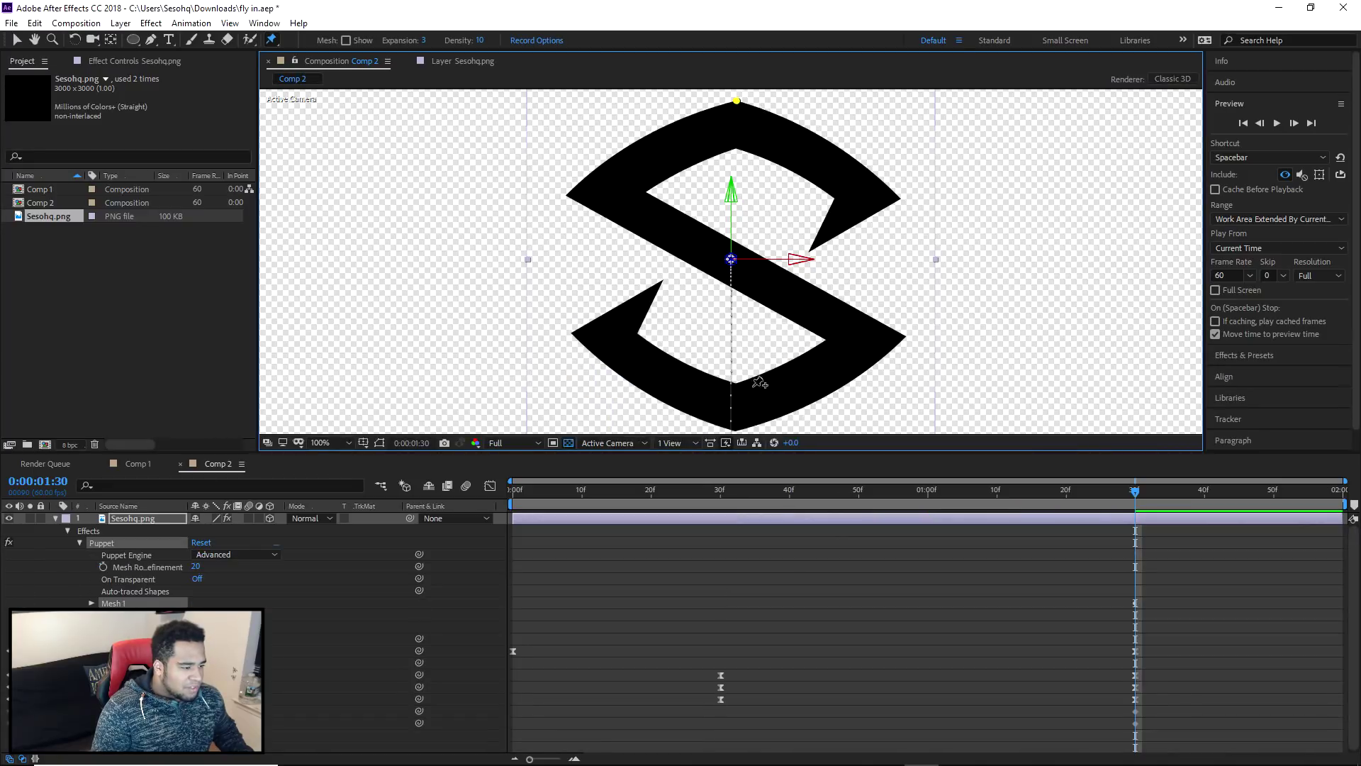
drag(732, 416, 738, 326)
click(735, 342)
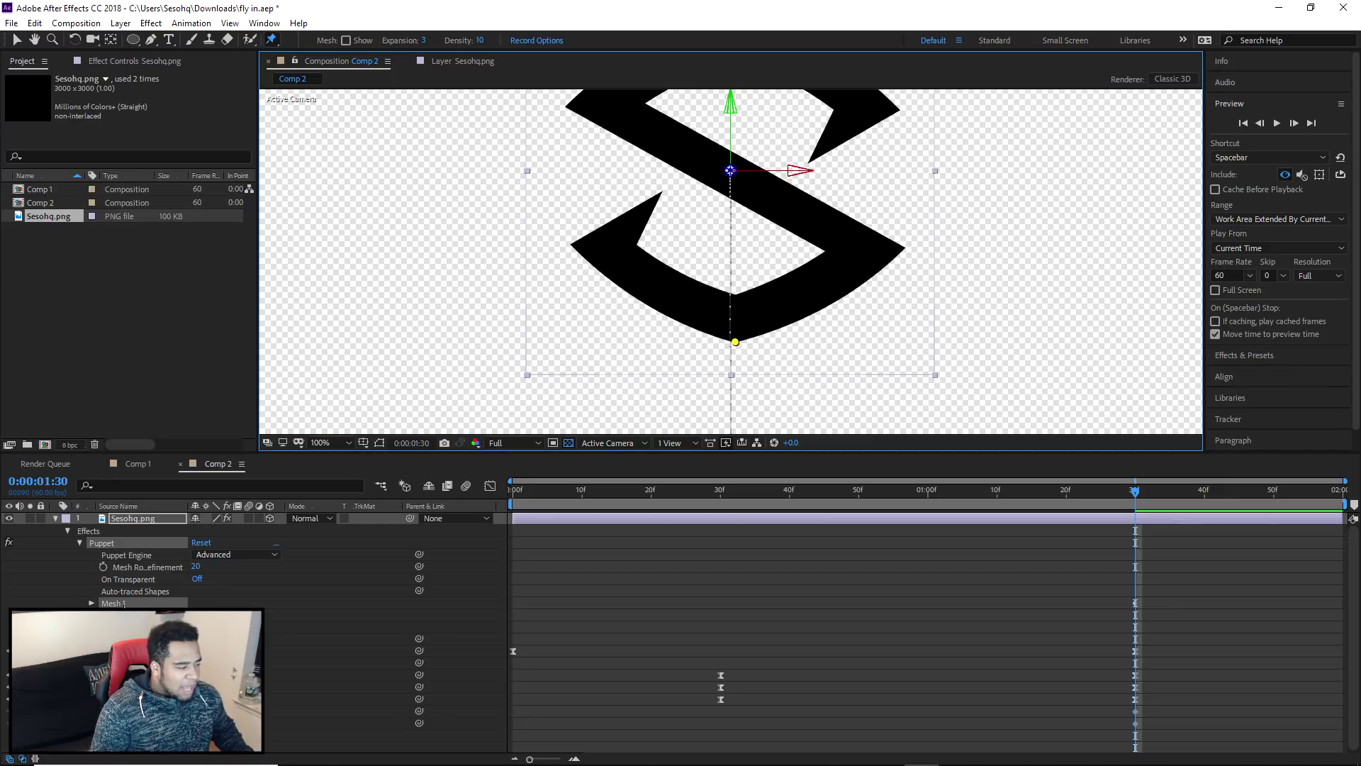
- Show only the logo layer's keyframed properties and select Puppet Pin 1 at the logo's upper tip
click(91, 603)
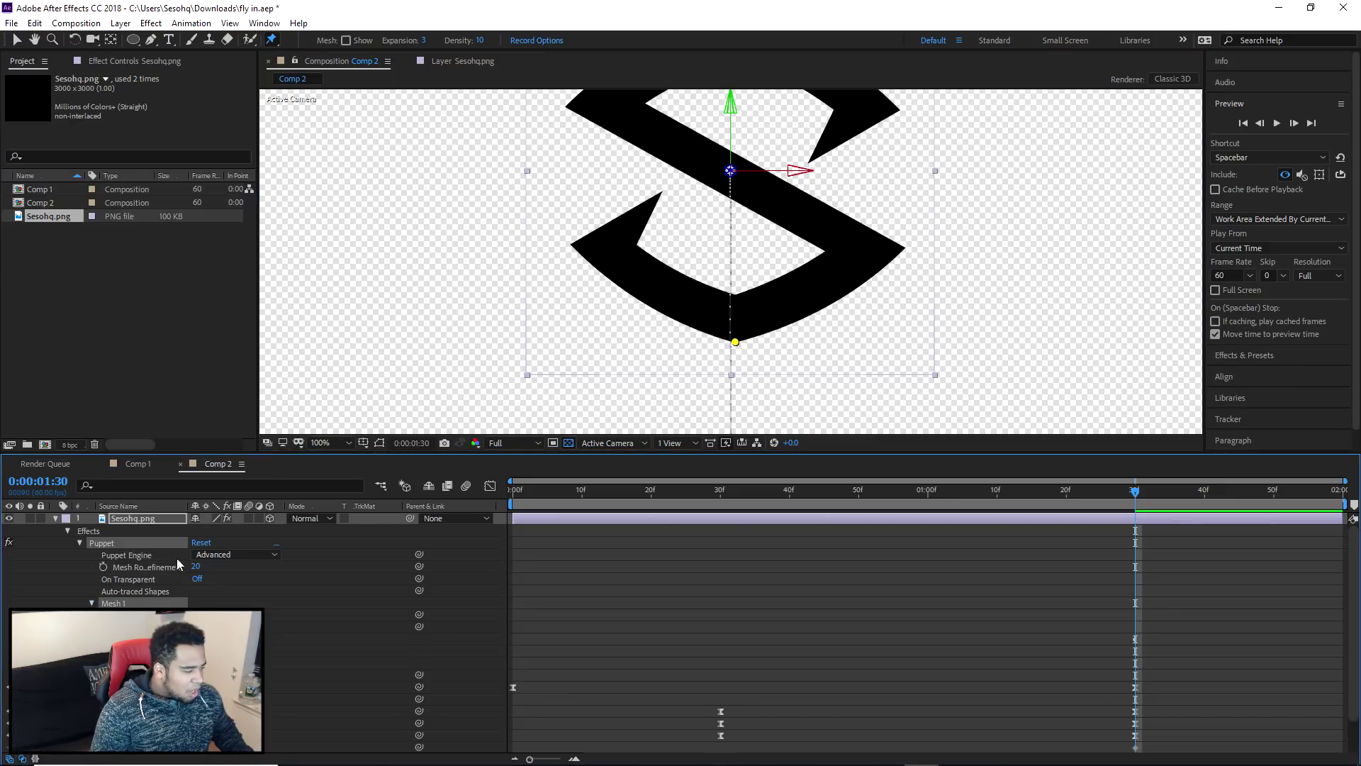
key(u)
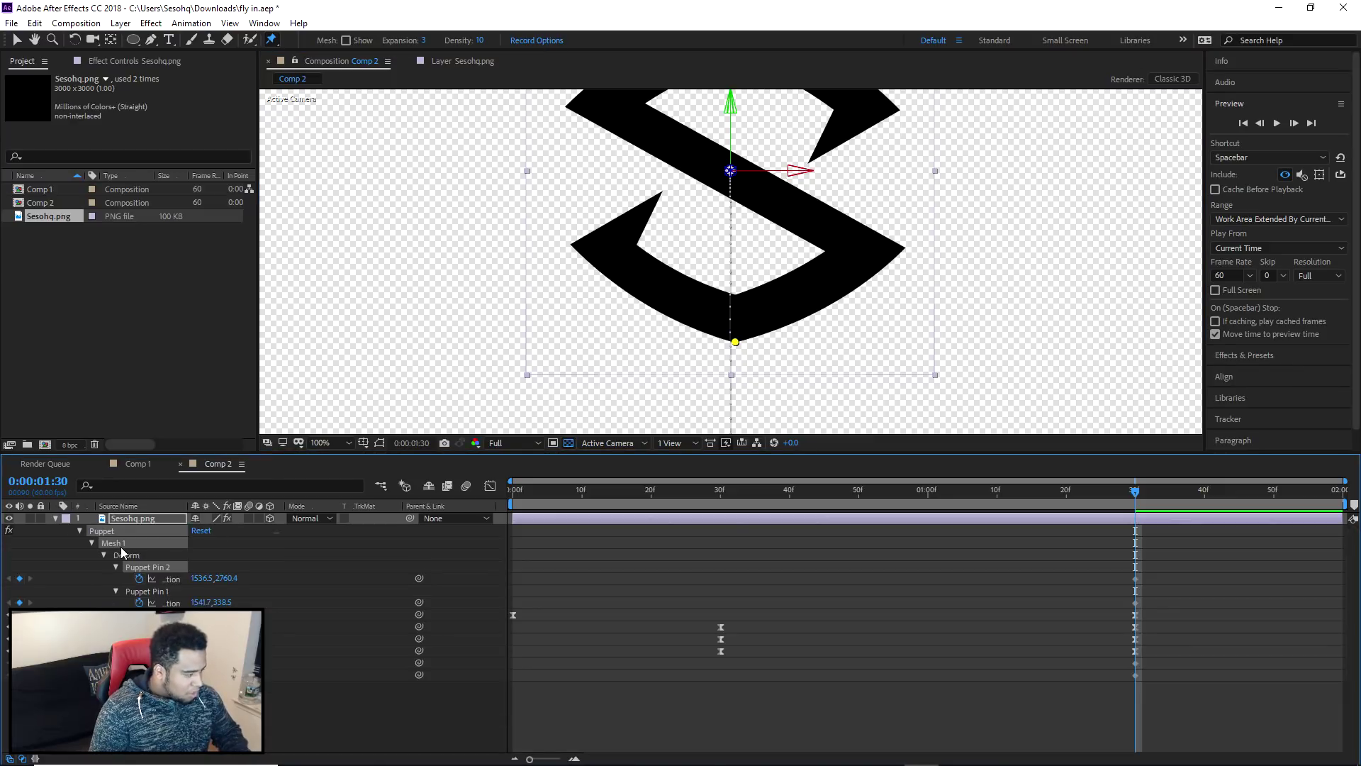
click(157, 592)
click(169, 569)
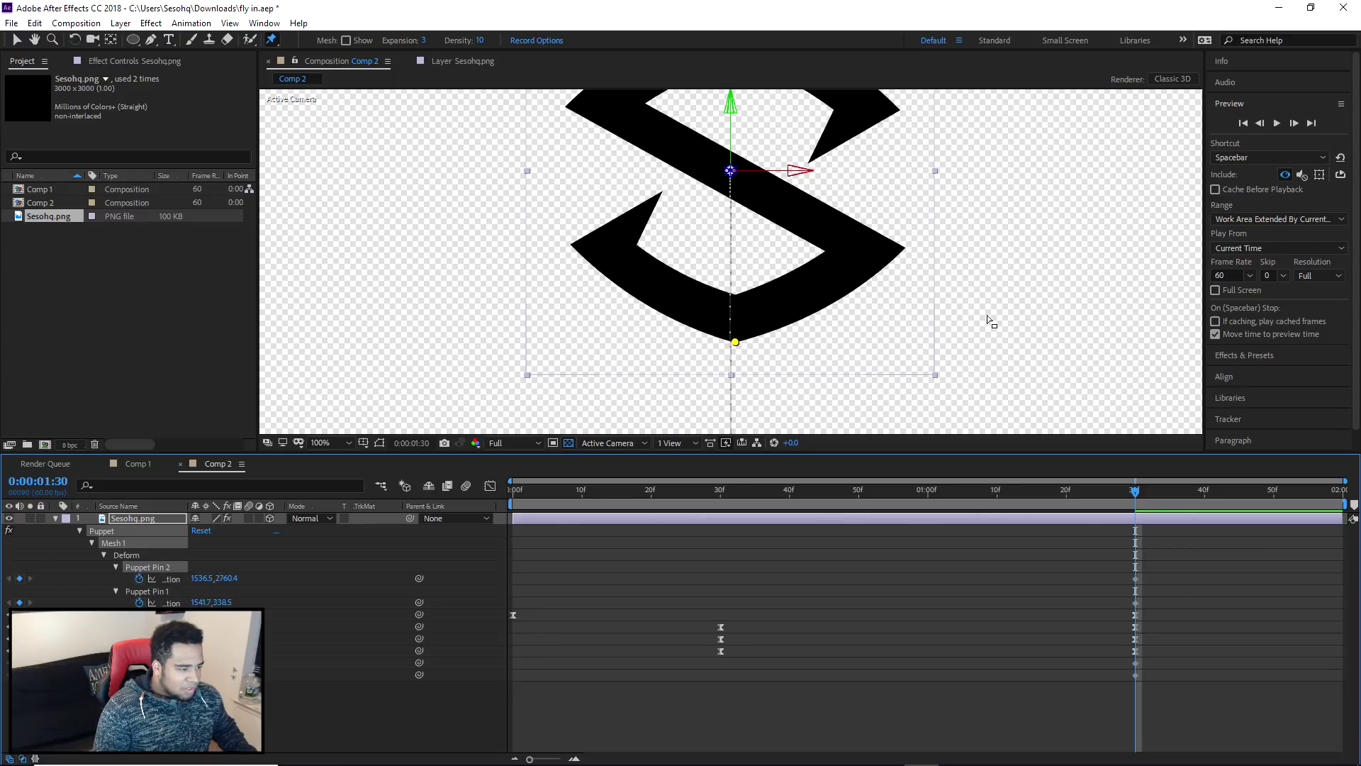
scroll(772, 342, down, 2)
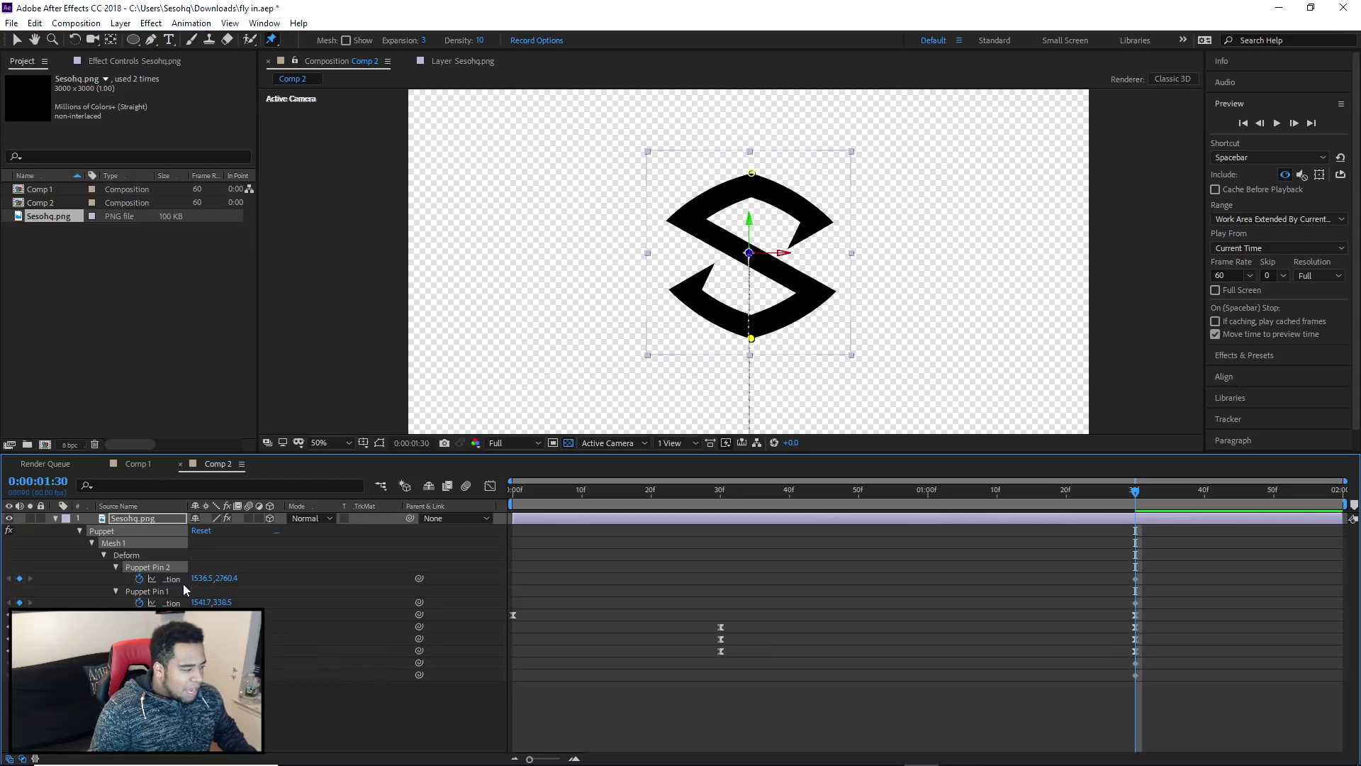
click(751, 173)
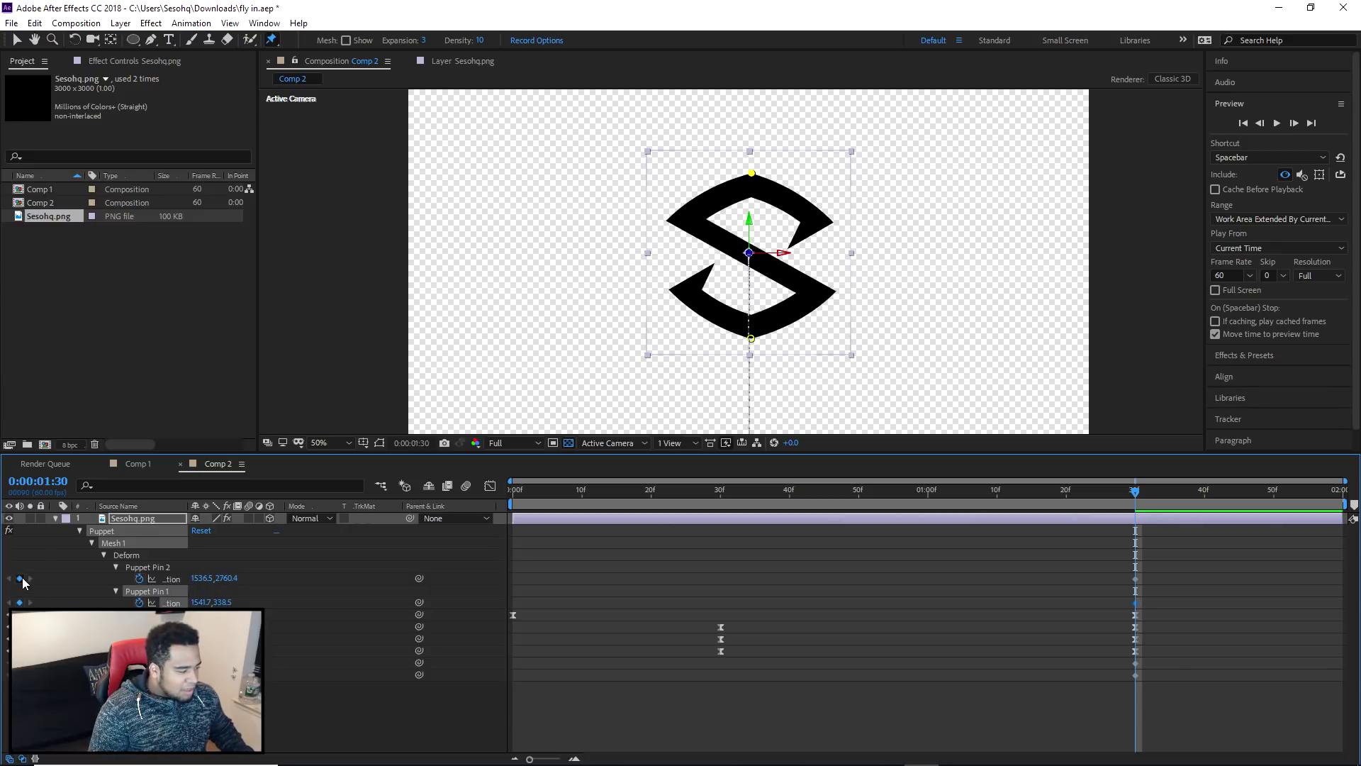
- At 0:00:00:40, stretch Puppet Pin 2 away from the logo's lower edge to about 1419, 3410
click(816, 489)
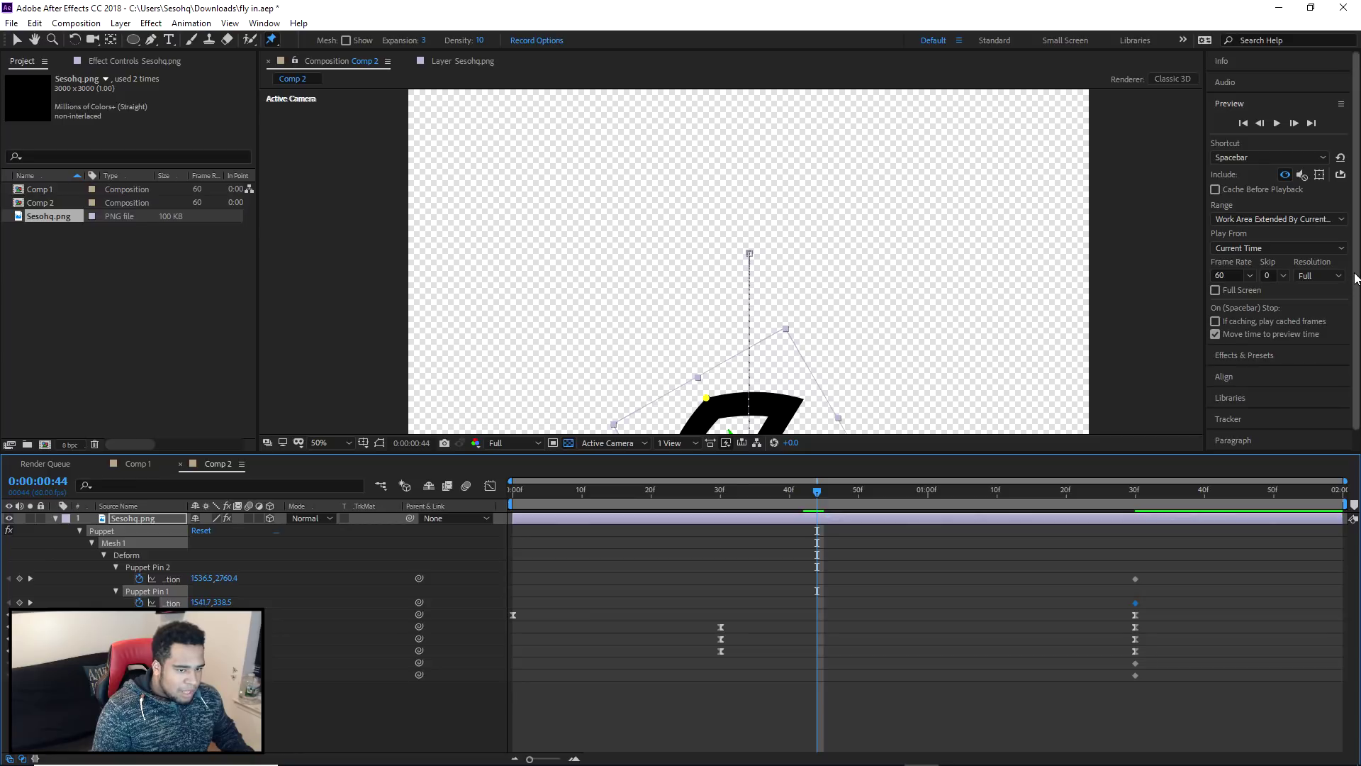
scroll(1340, 298, down, 1)
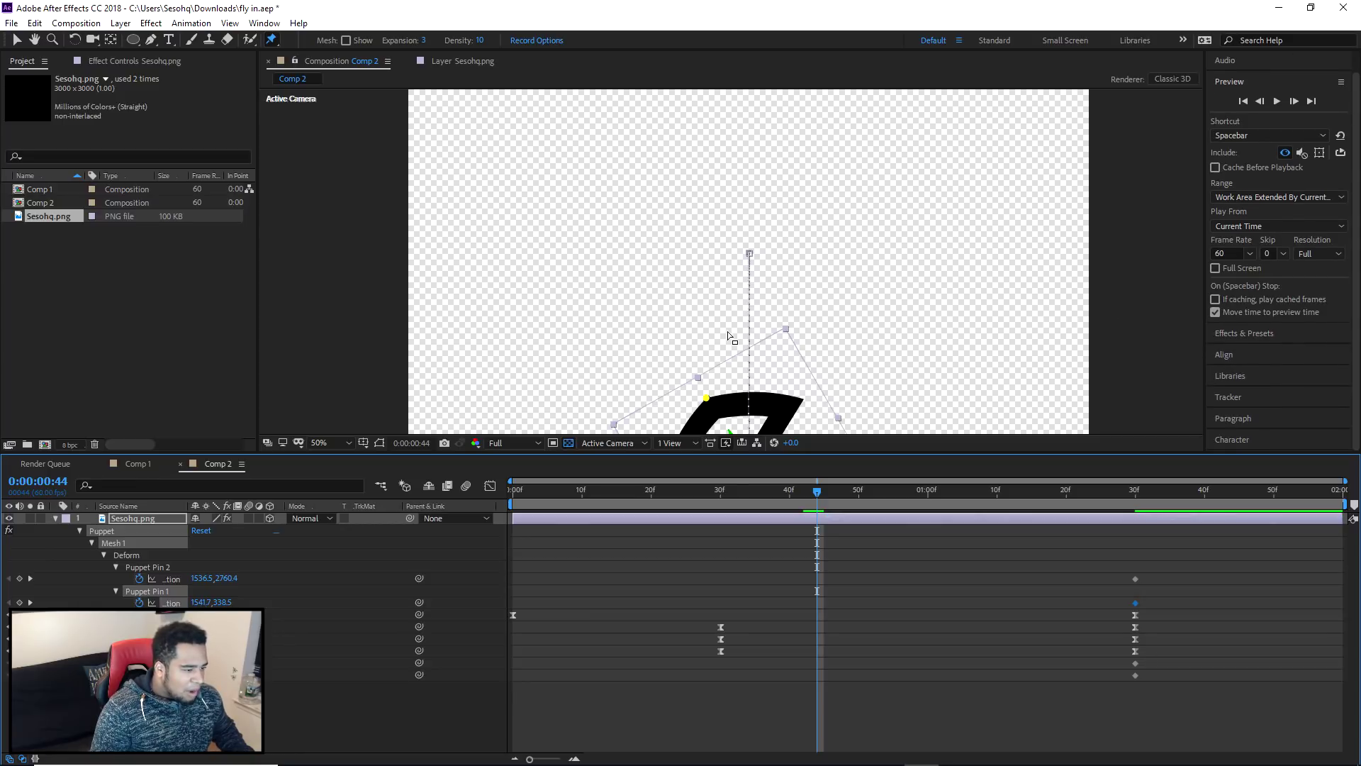
scroll(994, 341, down, 2)
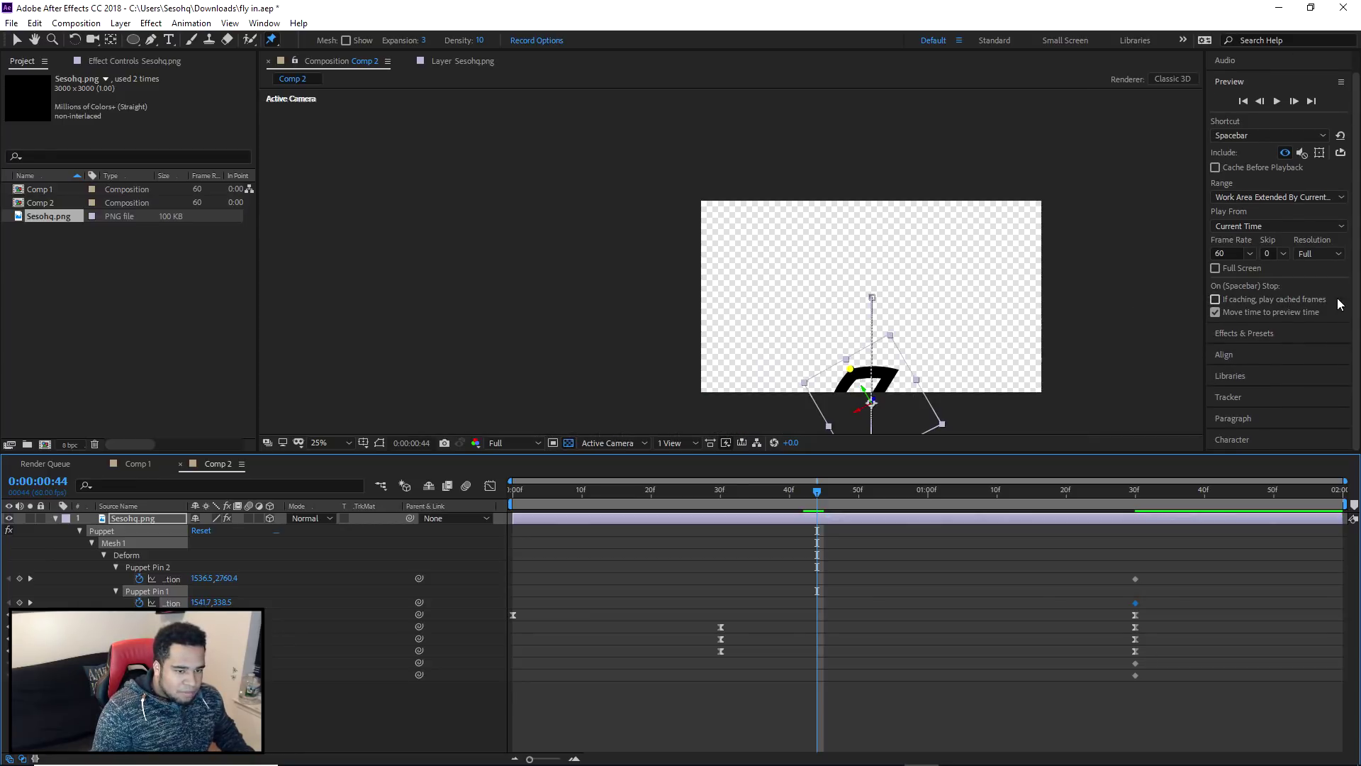
drag(1038, 405, 1008, 322)
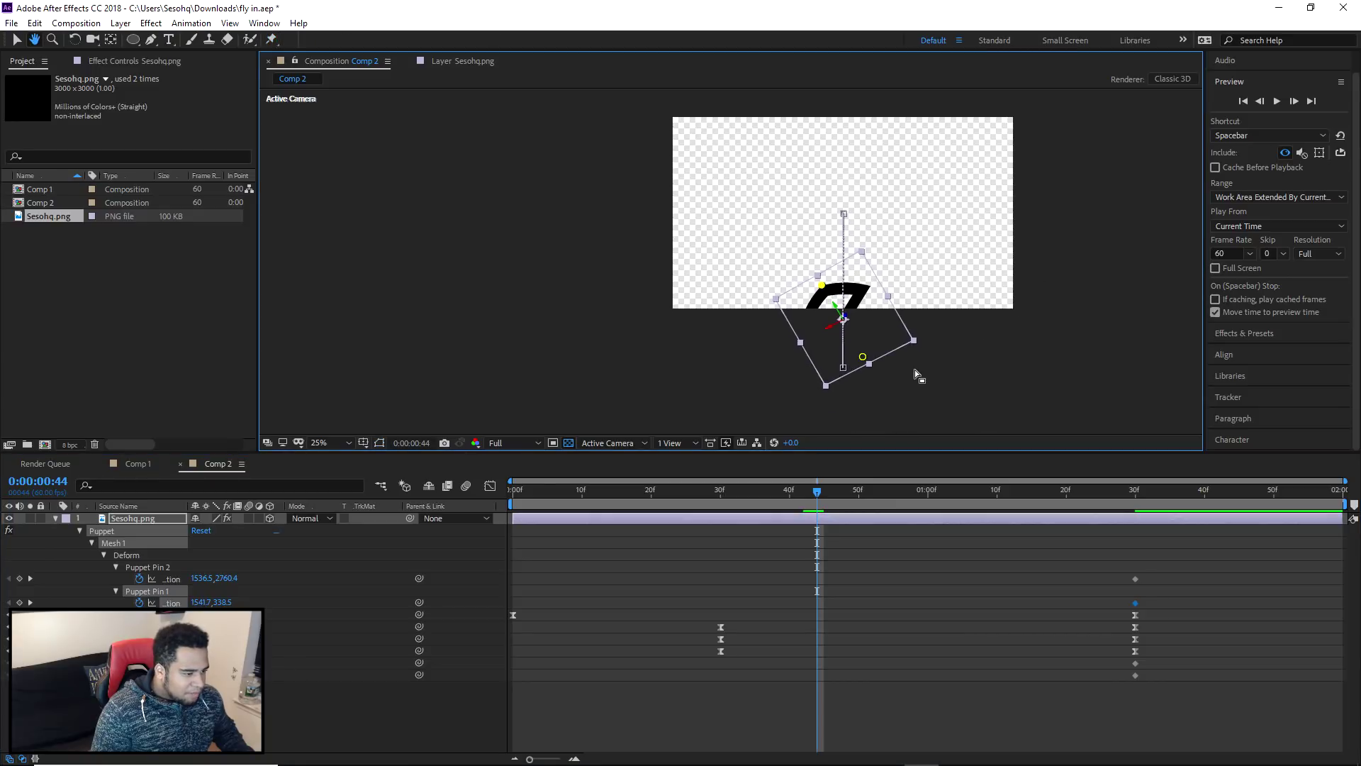
scroll(915, 370, up, 2)
key(space)
drag(915, 369, 957, 278)
key(space)
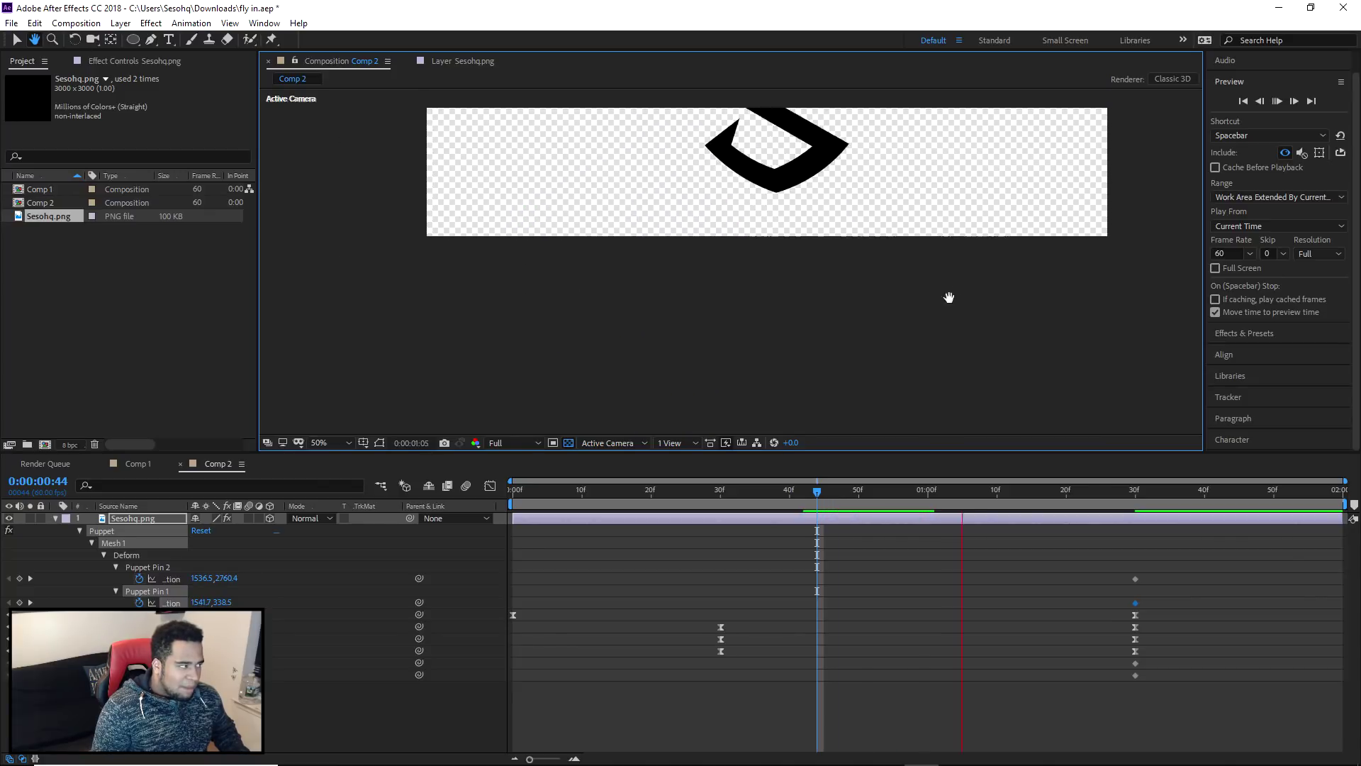
click(34, 39)
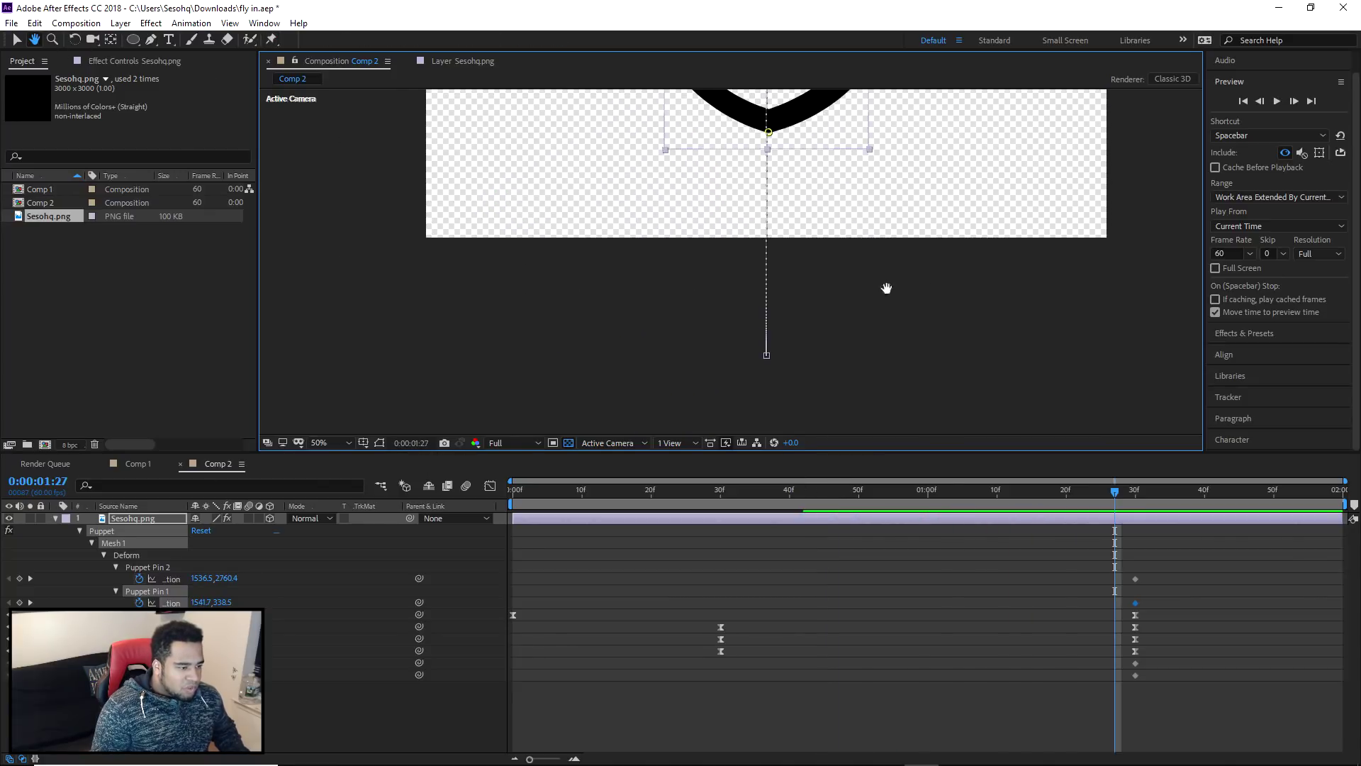
drag(841, 316, 832, 377)
click(787, 492)
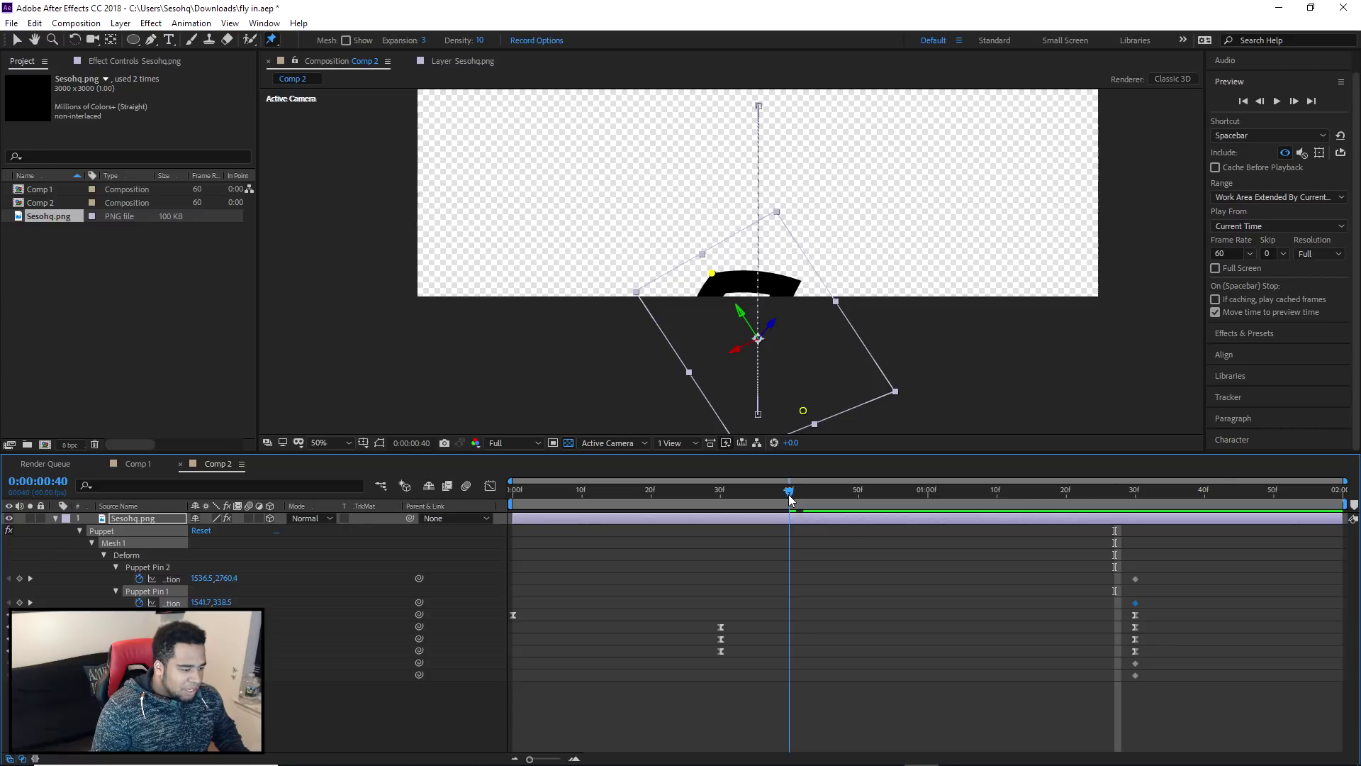
click(152, 569)
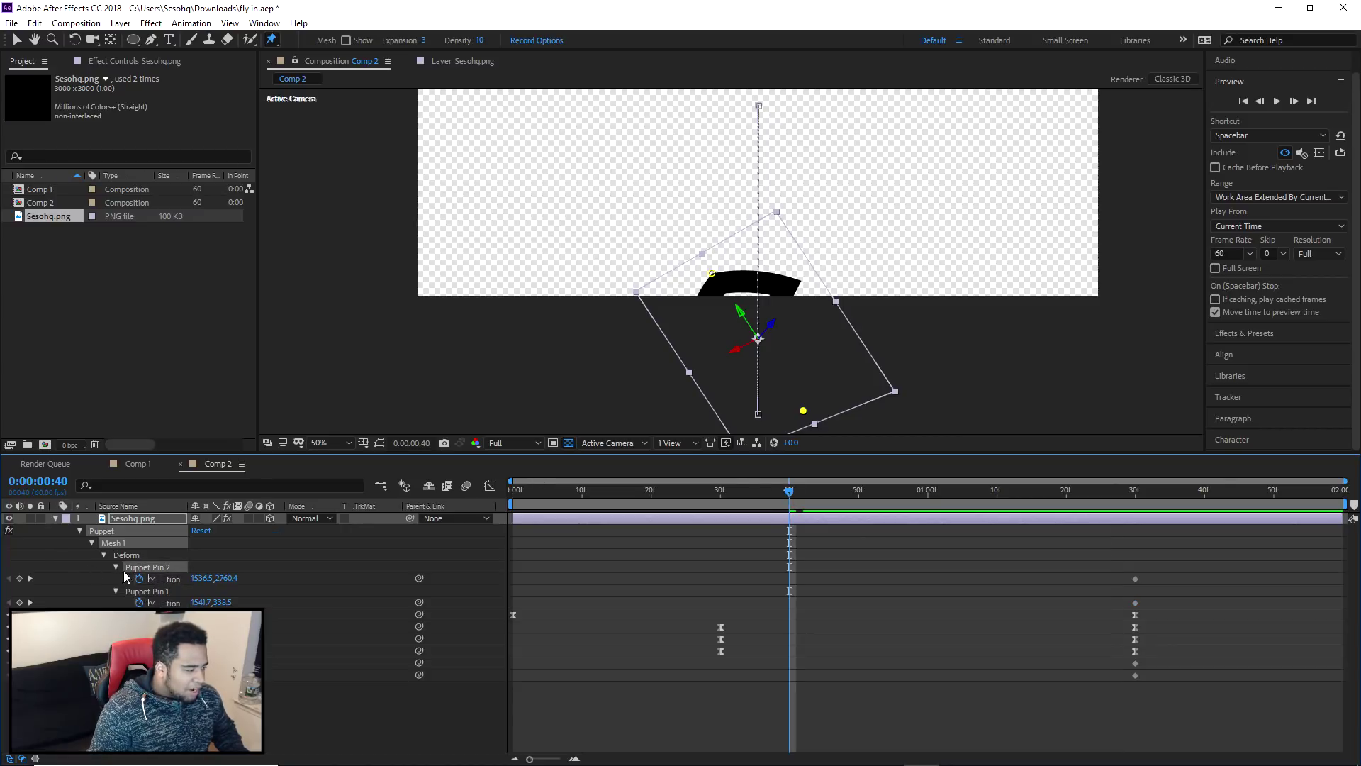
drag(803, 417, 828, 443)
- Scrub the pin stretch between 0:00:00:40 and 0:00:01:30, fit the composition in the viewer and play the animation from the start
drag(804, 492, 1138, 512)
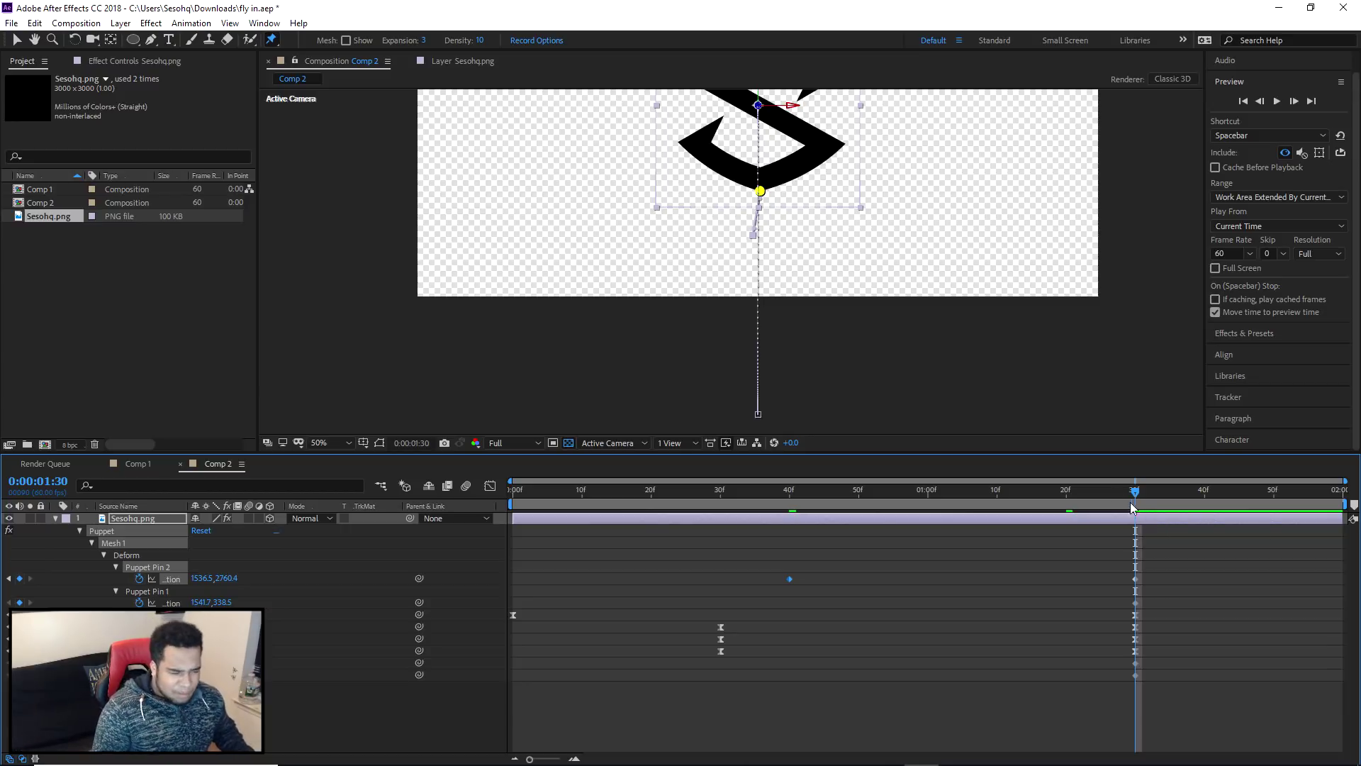
click(790, 490)
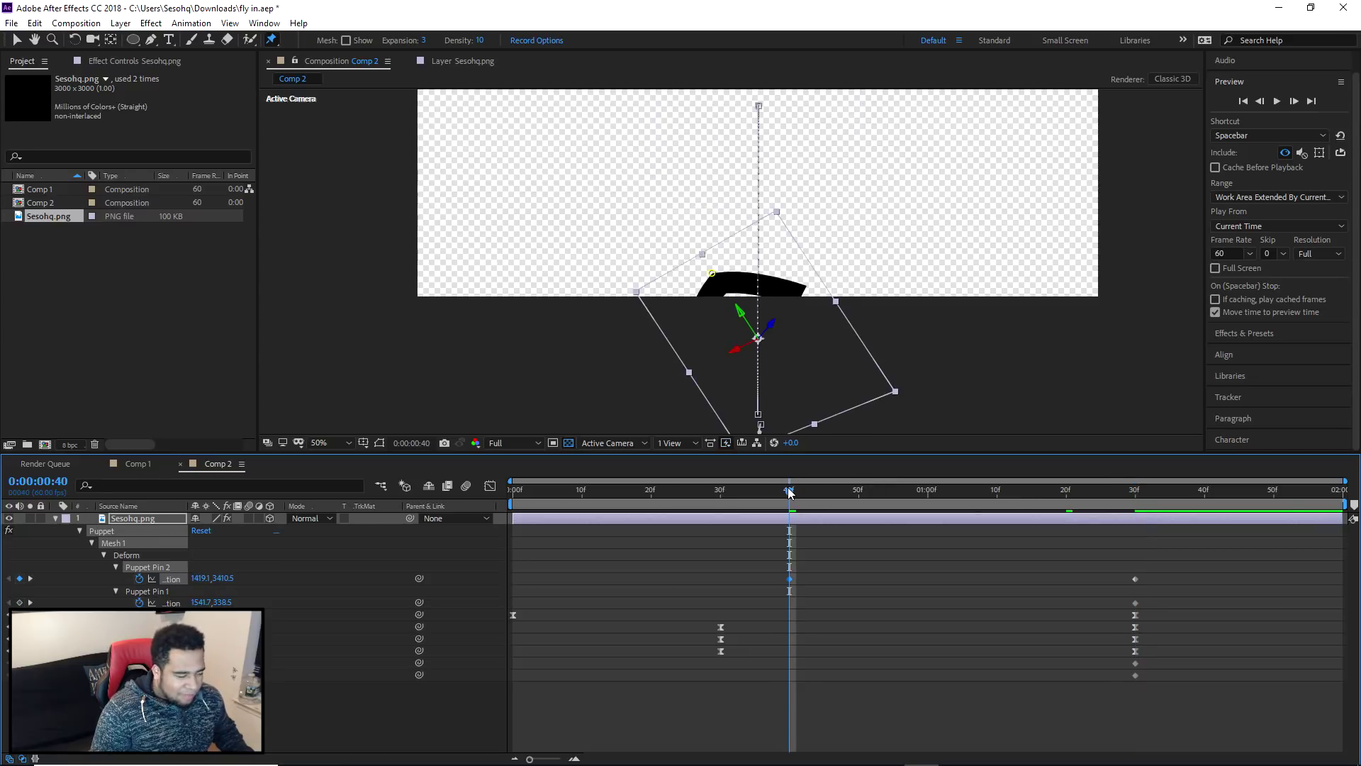
click(349, 448)
click(364, 475)
drag(783, 508, 932, 506)
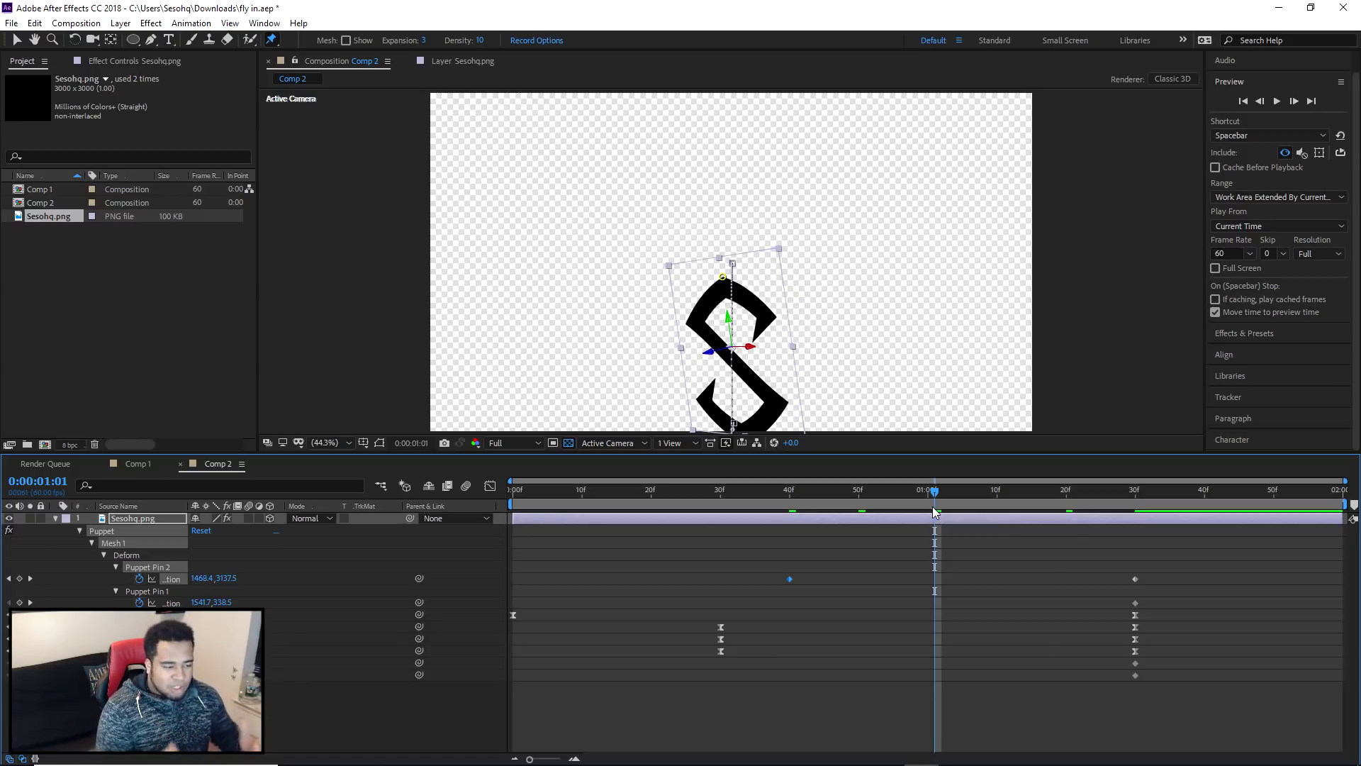
drag(937, 495, 514, 492)
key(space)
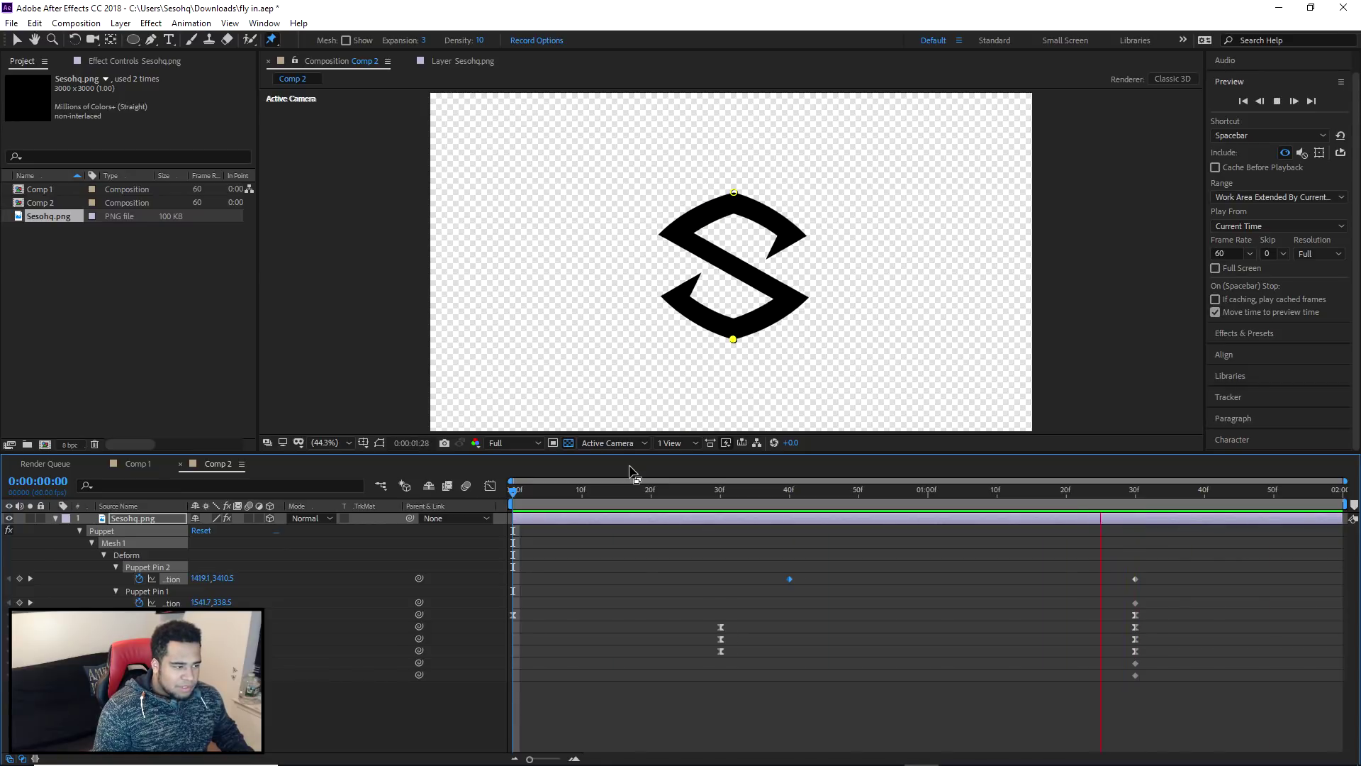
- Apply Easy Ease to both Position keyframes of Puppet Pin 2
click(790, 497)
drag(790, 496, 734, 496)
drag(767, 560, 1138, 580)
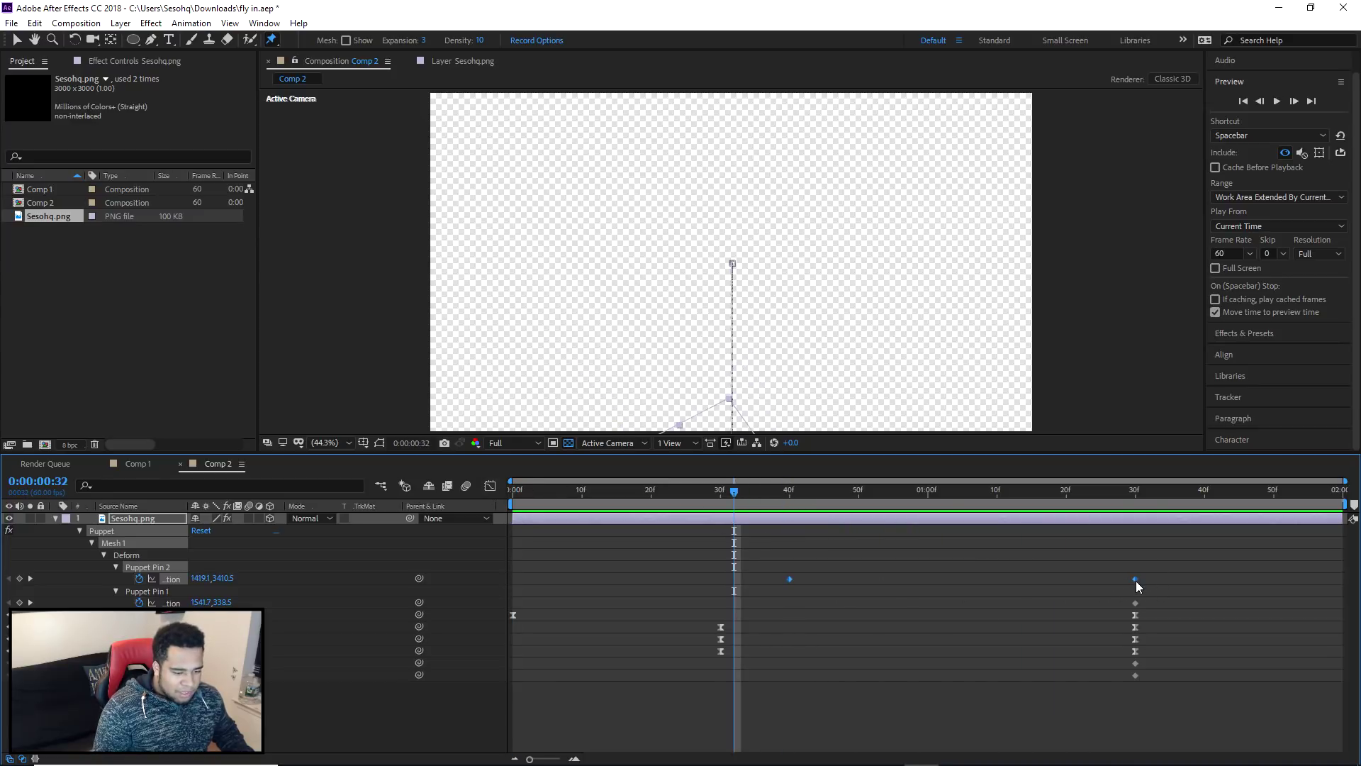
right_click(1135, 580)
mouse_move(1200, 570)
click(947, 617)
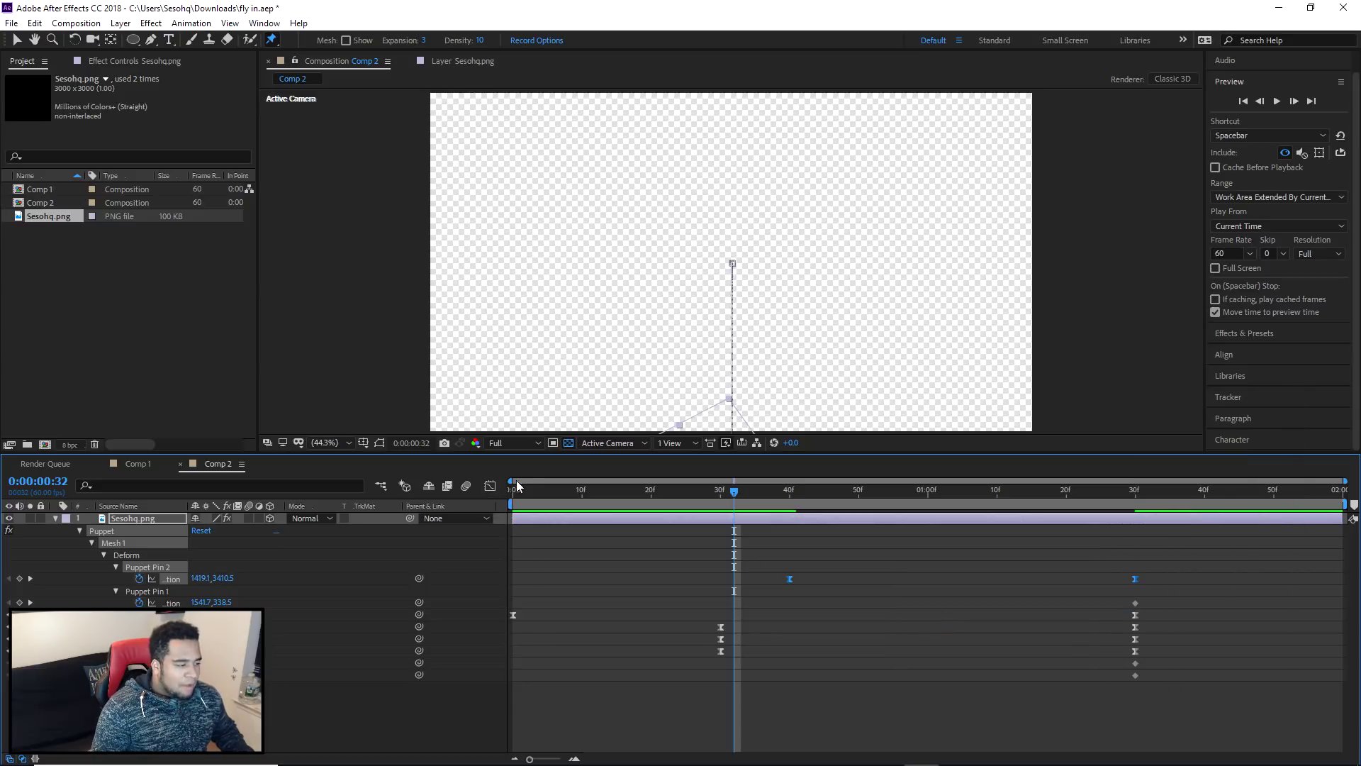
- Extend Puppet Pin 2's speed handles in the Graph Editor to about 0:00:01:12 and 0:00:00:52, and play from the start
click(489, 486)
drag(804, 657, 1012, 711)
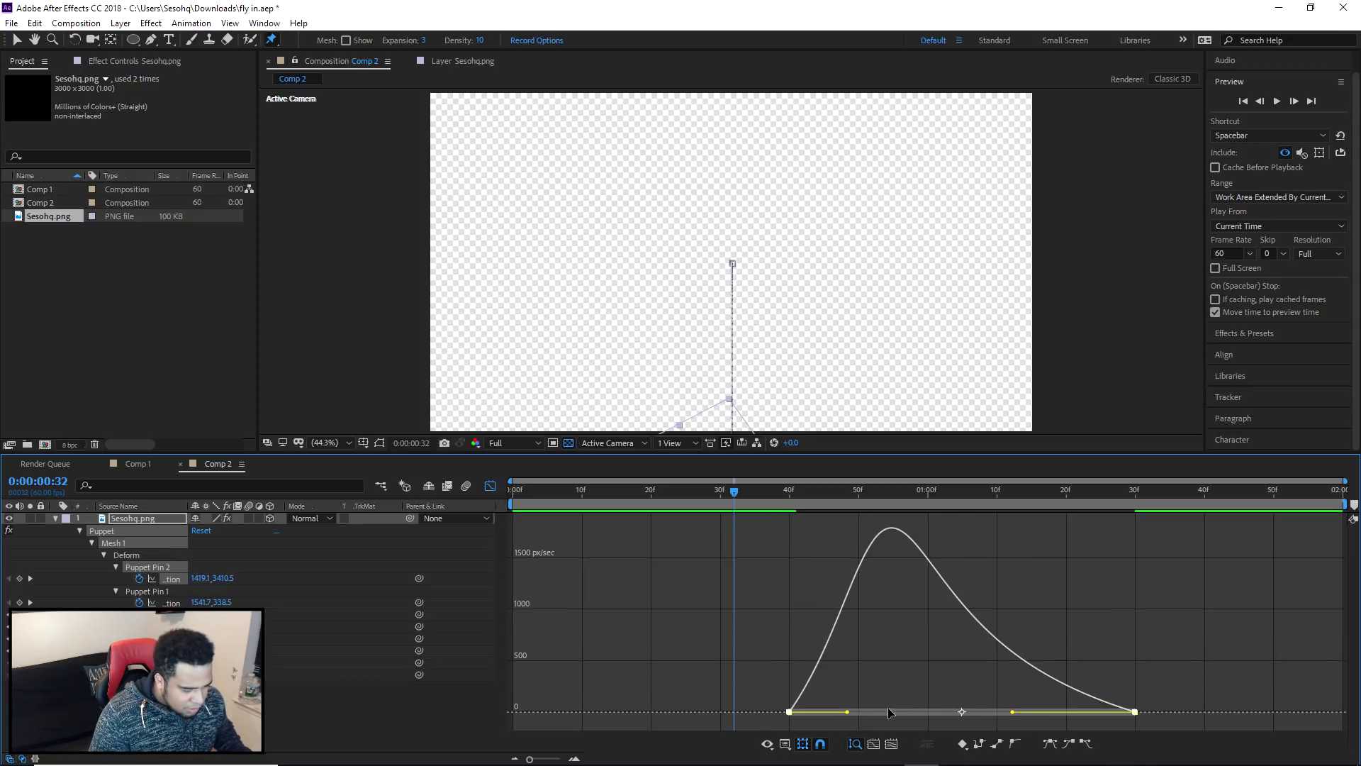
drag(850, 712, 875, 711)
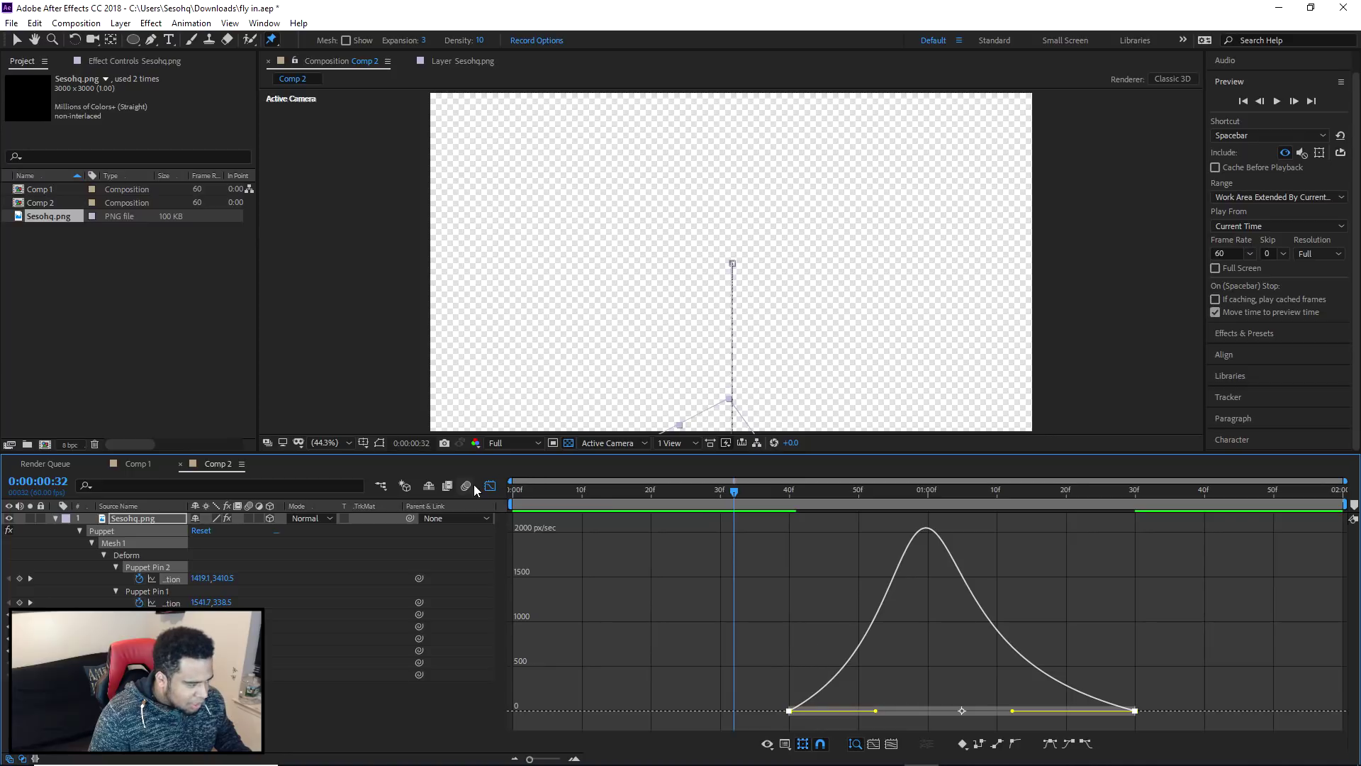
click(490, 486)
key(Home)
key(space)
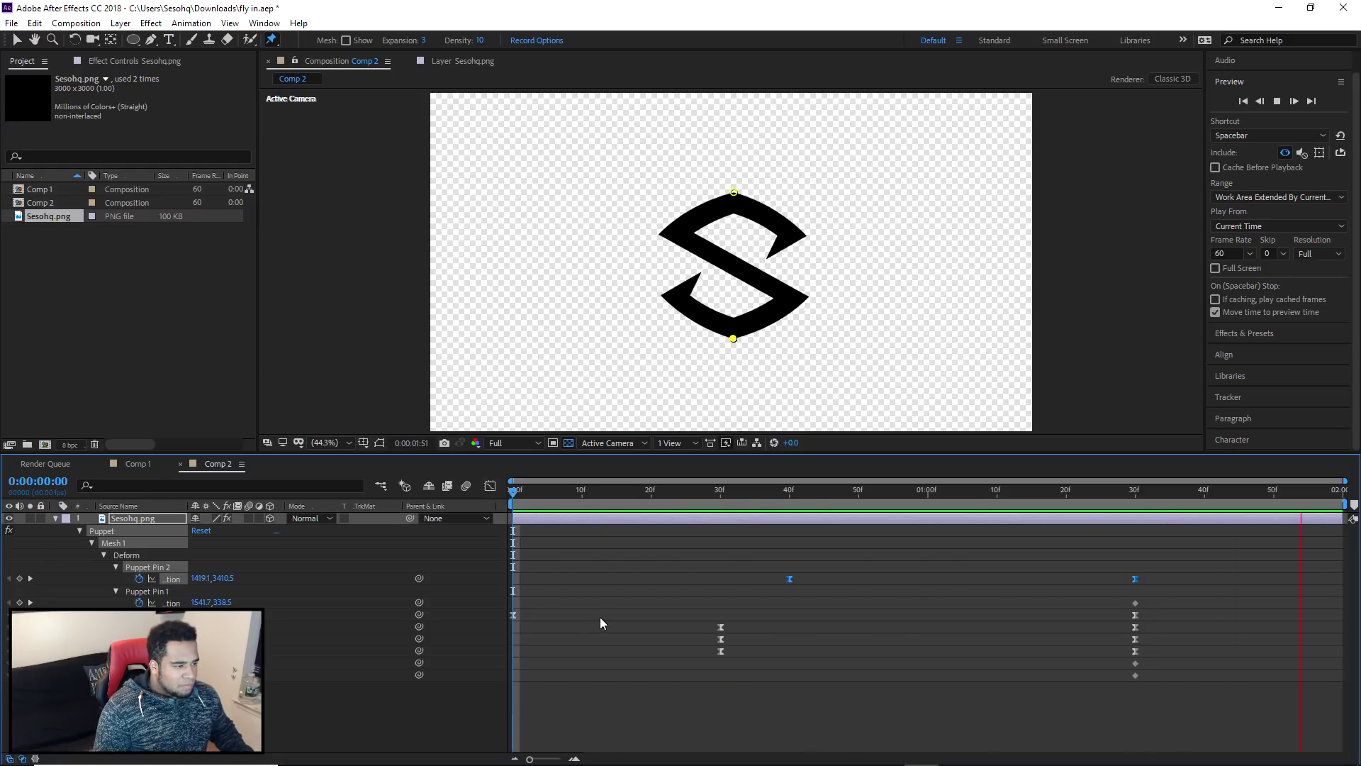
- Select the first rotation and Puppet Pin 2 keyframes, play from 0:00:00:30 and scrub the fly-in to about 0:00:01:26
click(718, 495)
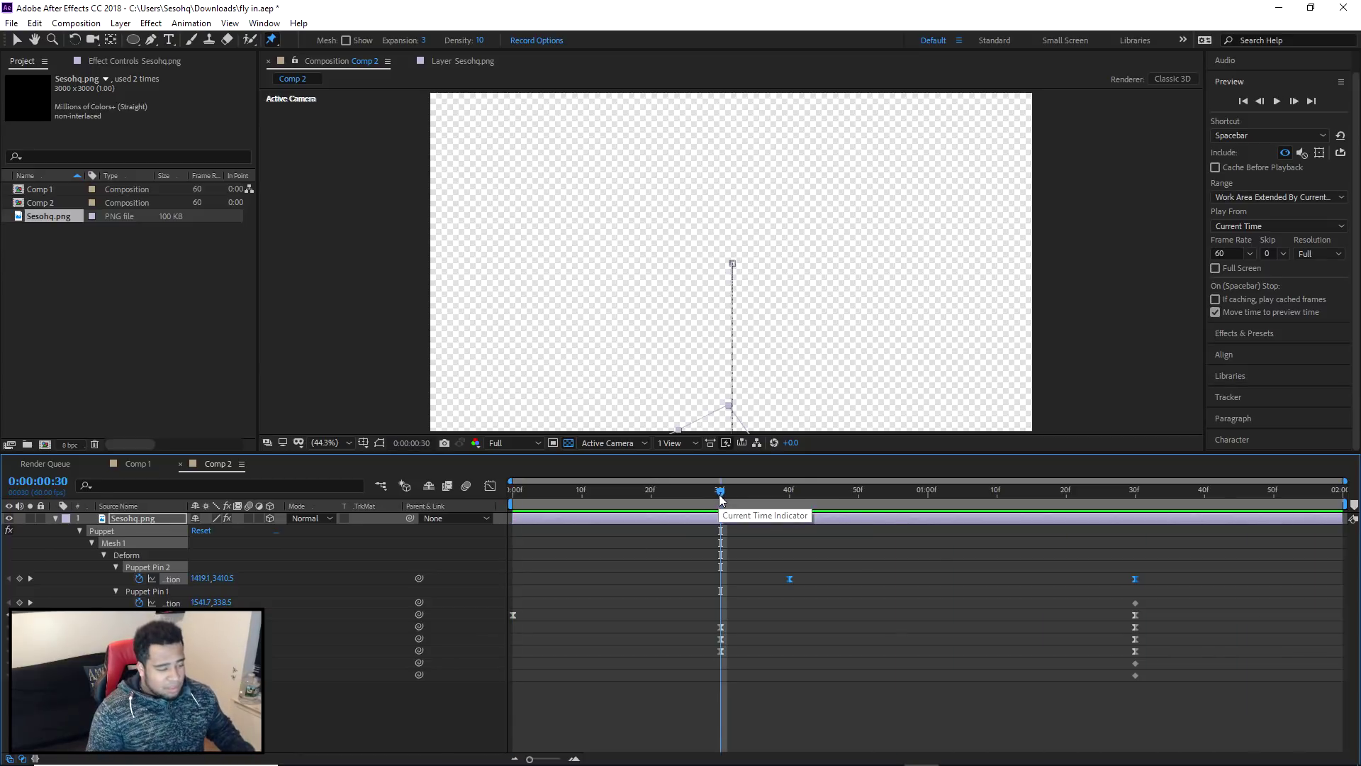
drag(670, 557, 853, 687)
drag(791, 579, 913, 580)
key(space)
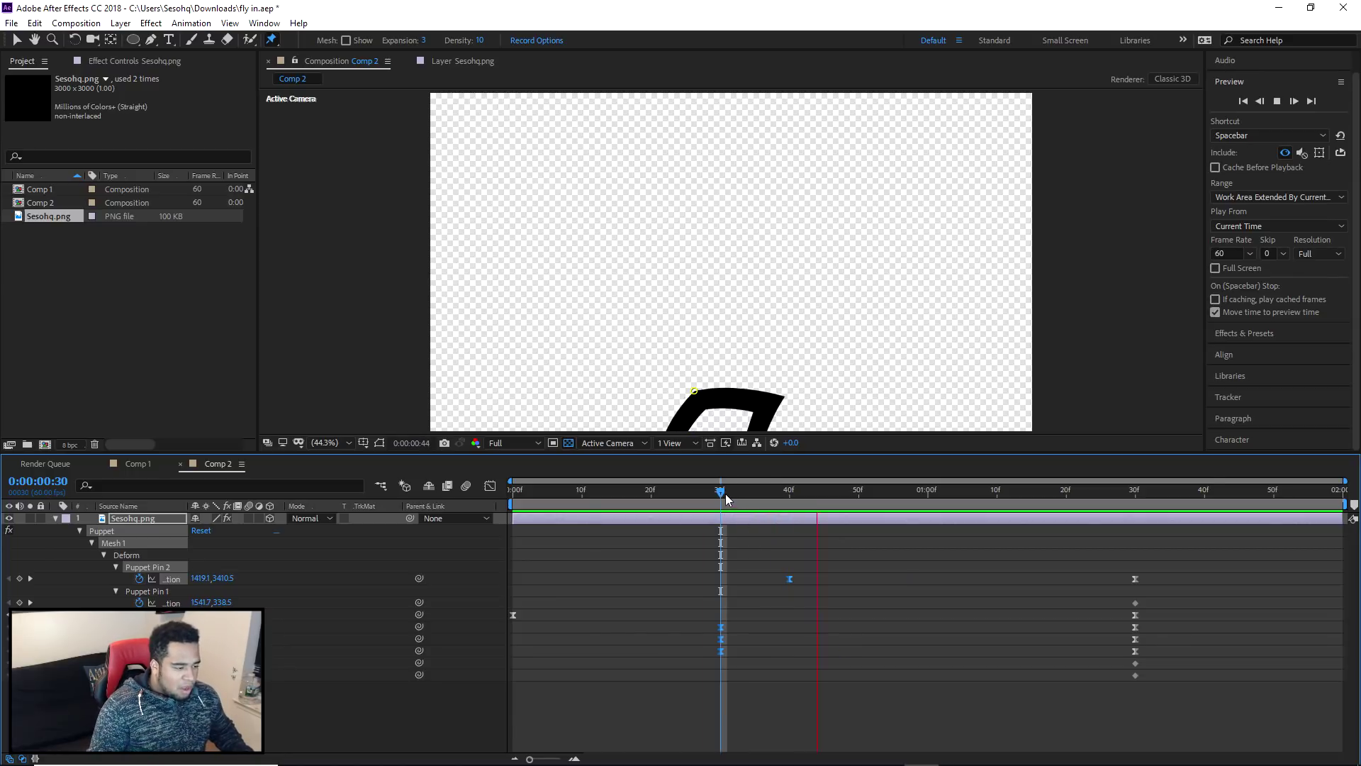
click(896, 498)
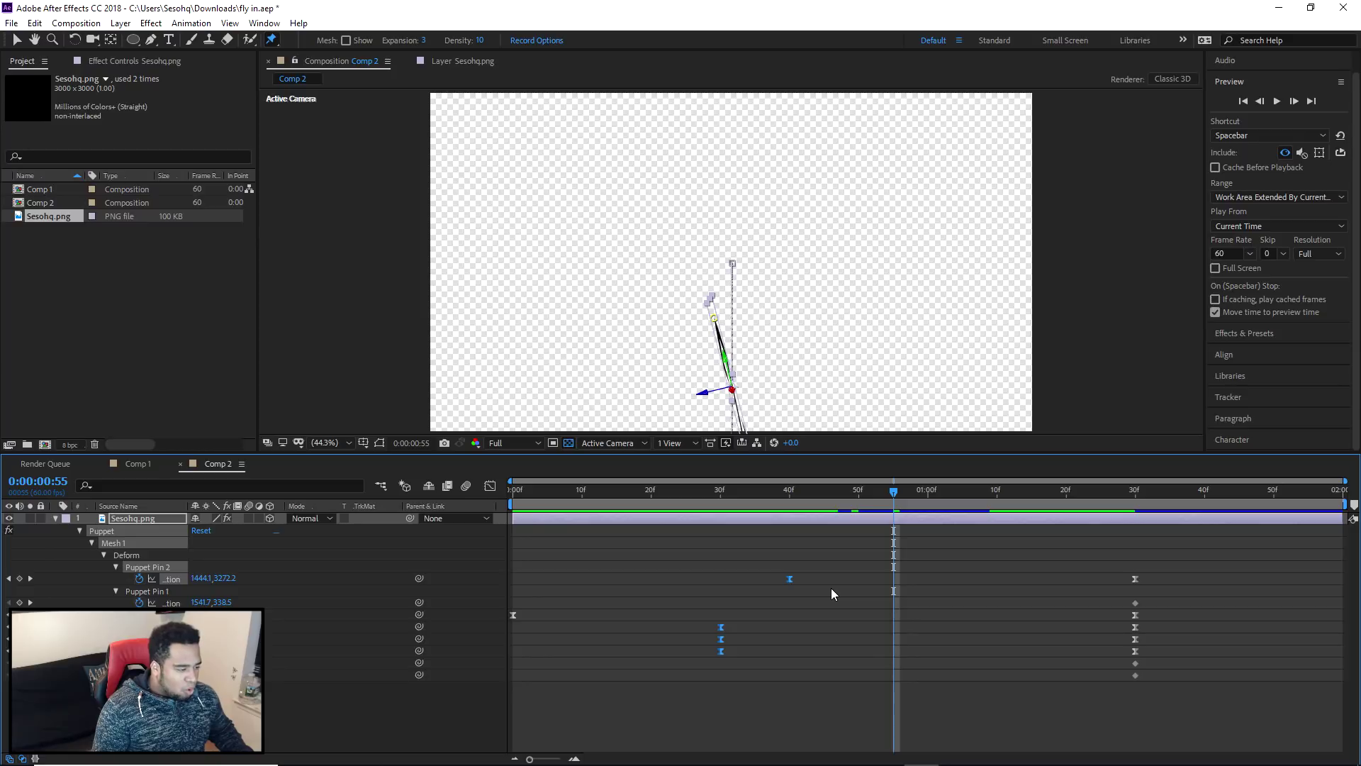
drag(911, 500, 1107, 503)
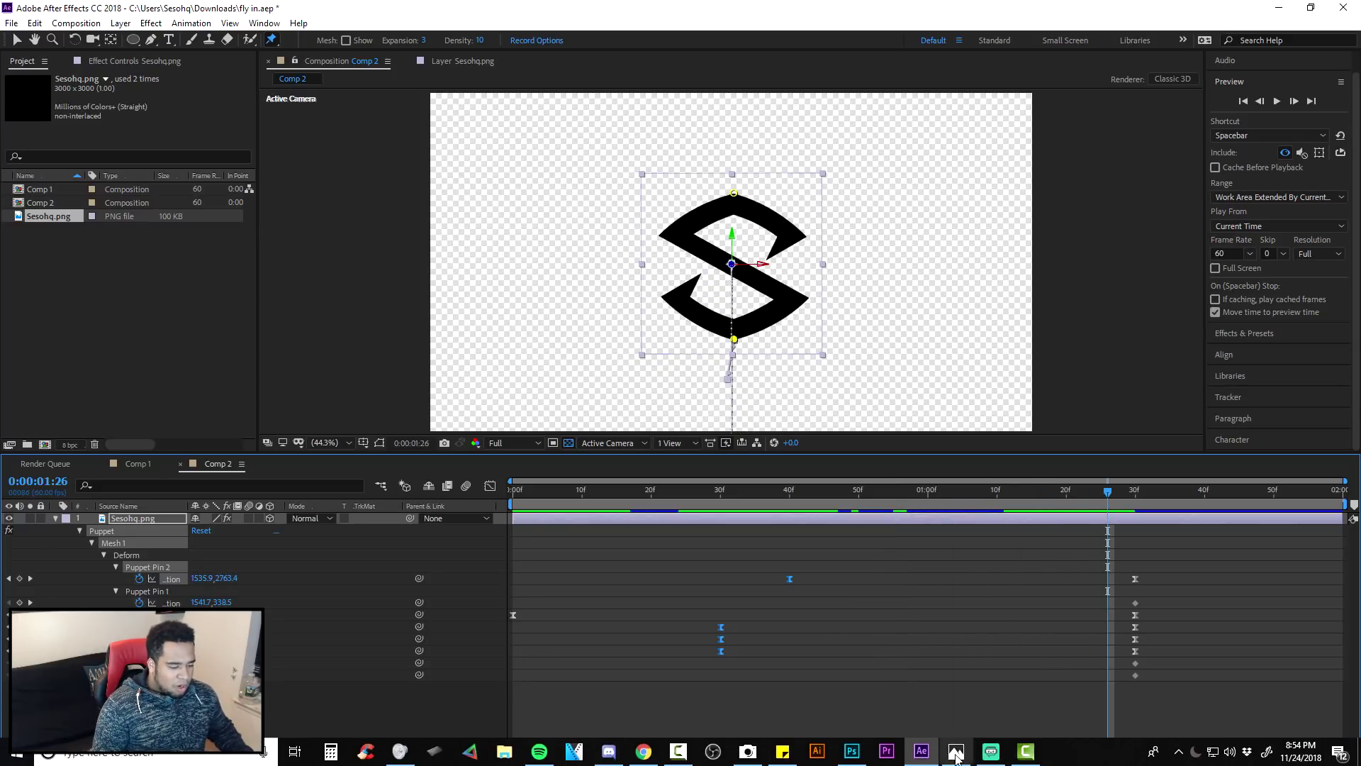
- Open Comp 1 and scrub through its transition to about 0:00:01:57
mouse_move(991, 755)
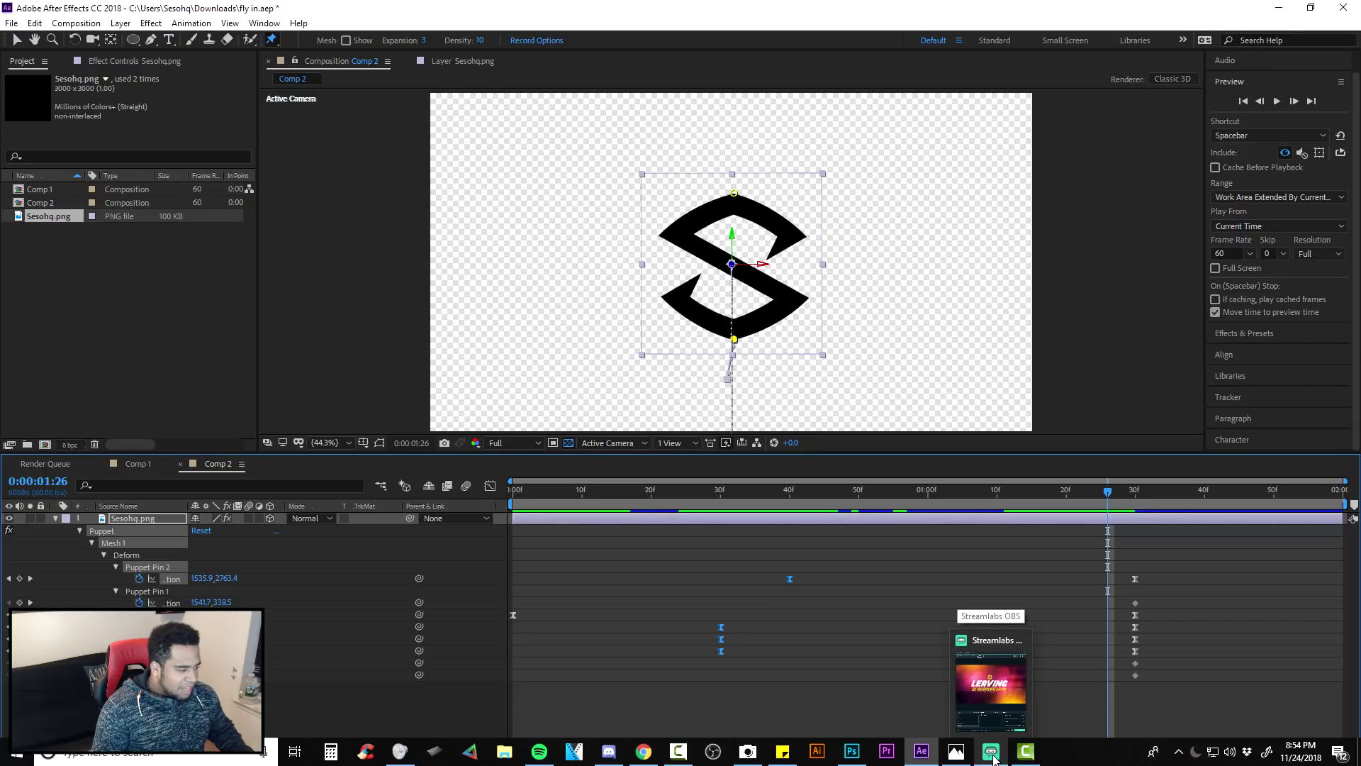
click(137, 465)
drag(851, 497, 1322, 507)
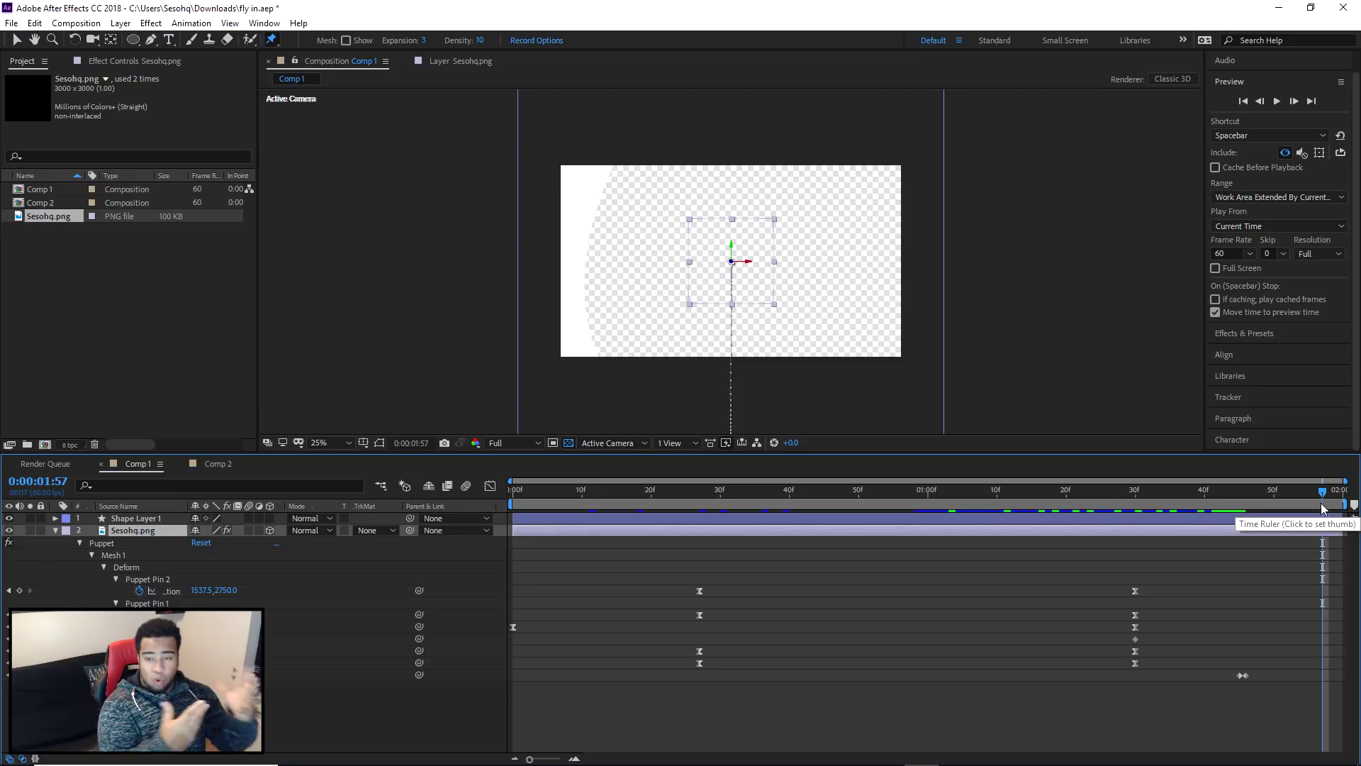
- Return to Comp 2 and collapse the logo layer's properties
click(215, 466)
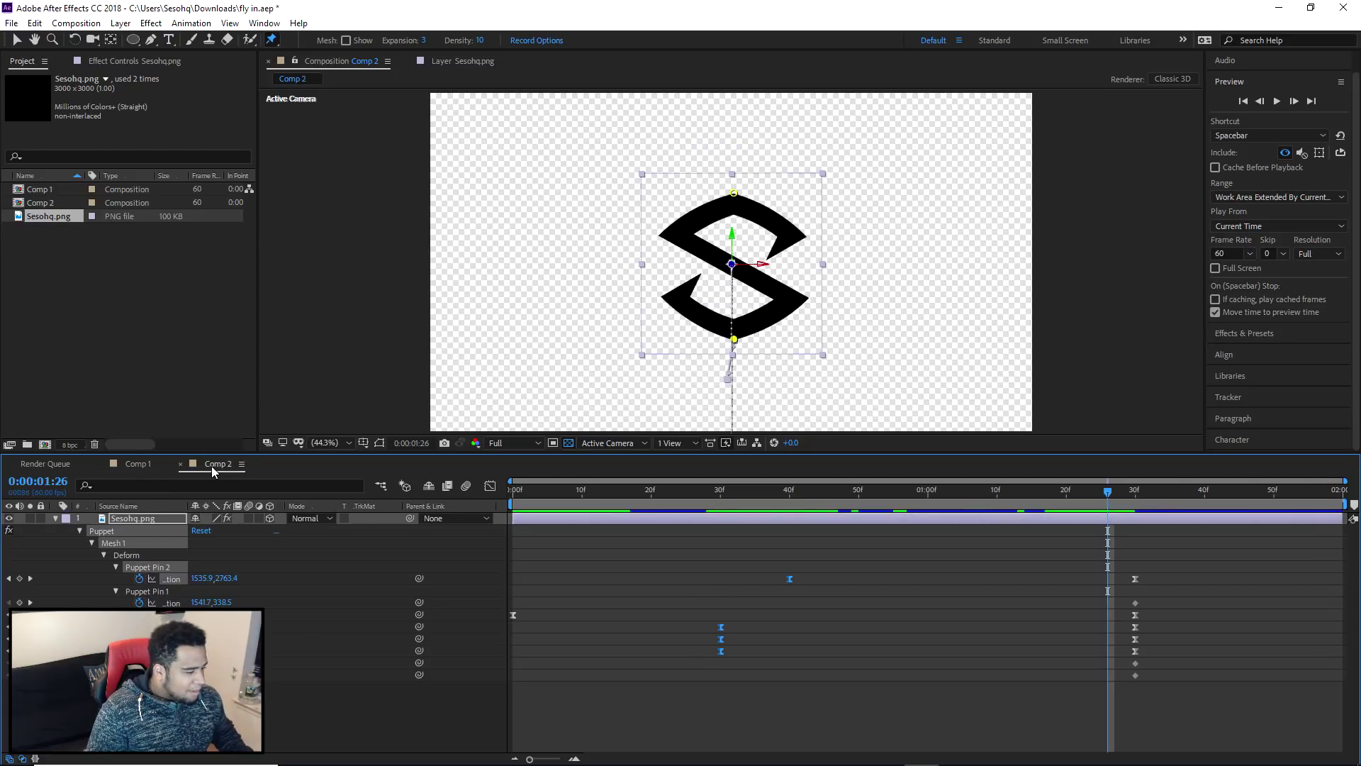
click(56, 518)
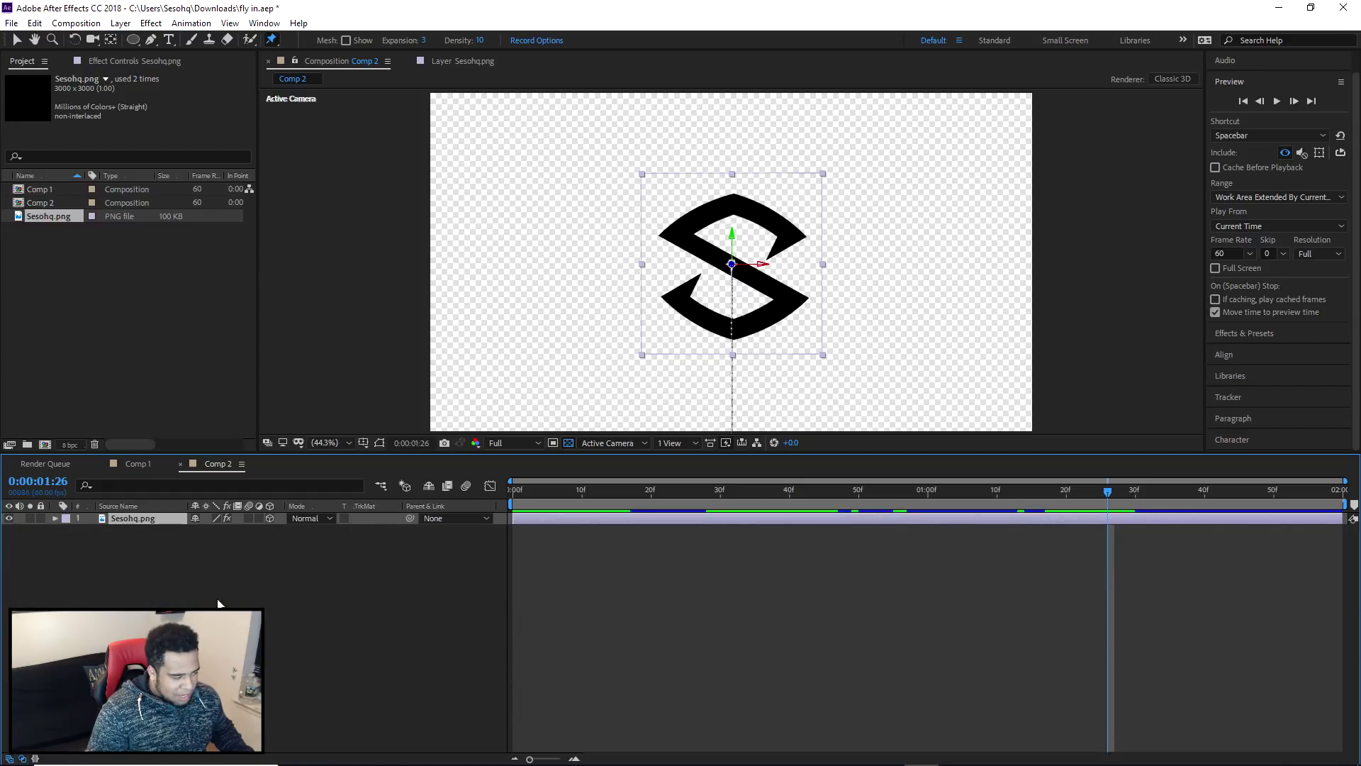
- Lock the Sesohq.png layer and add a new shape layer to Comp 2
click(40, 518)
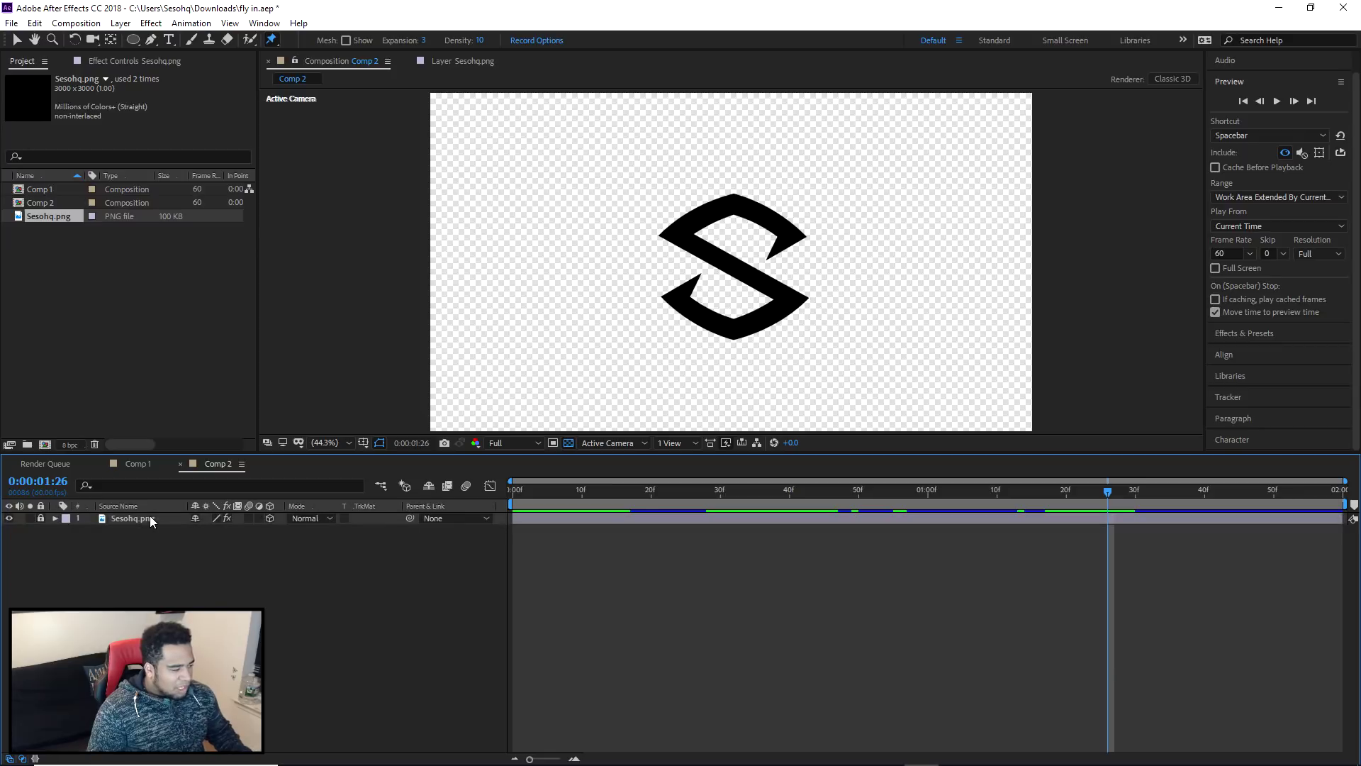
right_click(118, 543)
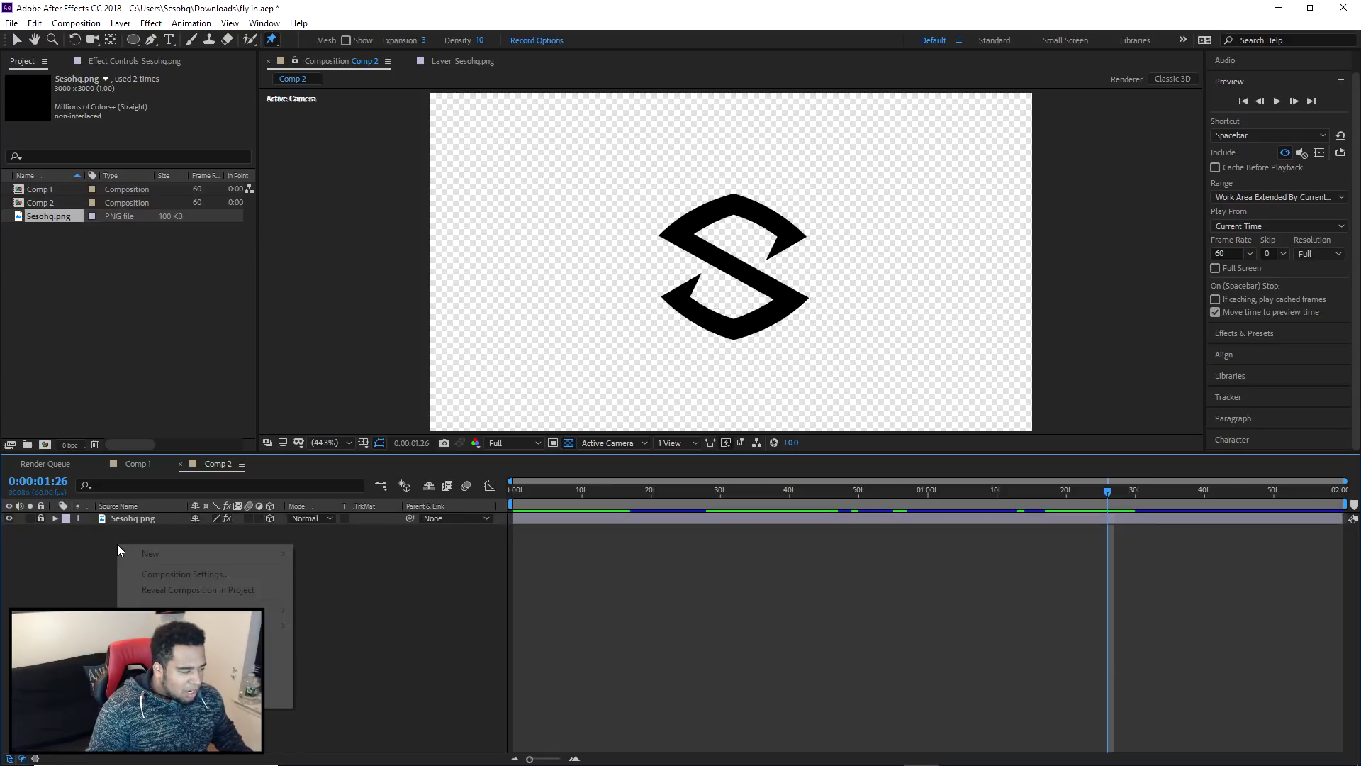
mouse_move(157, 559)
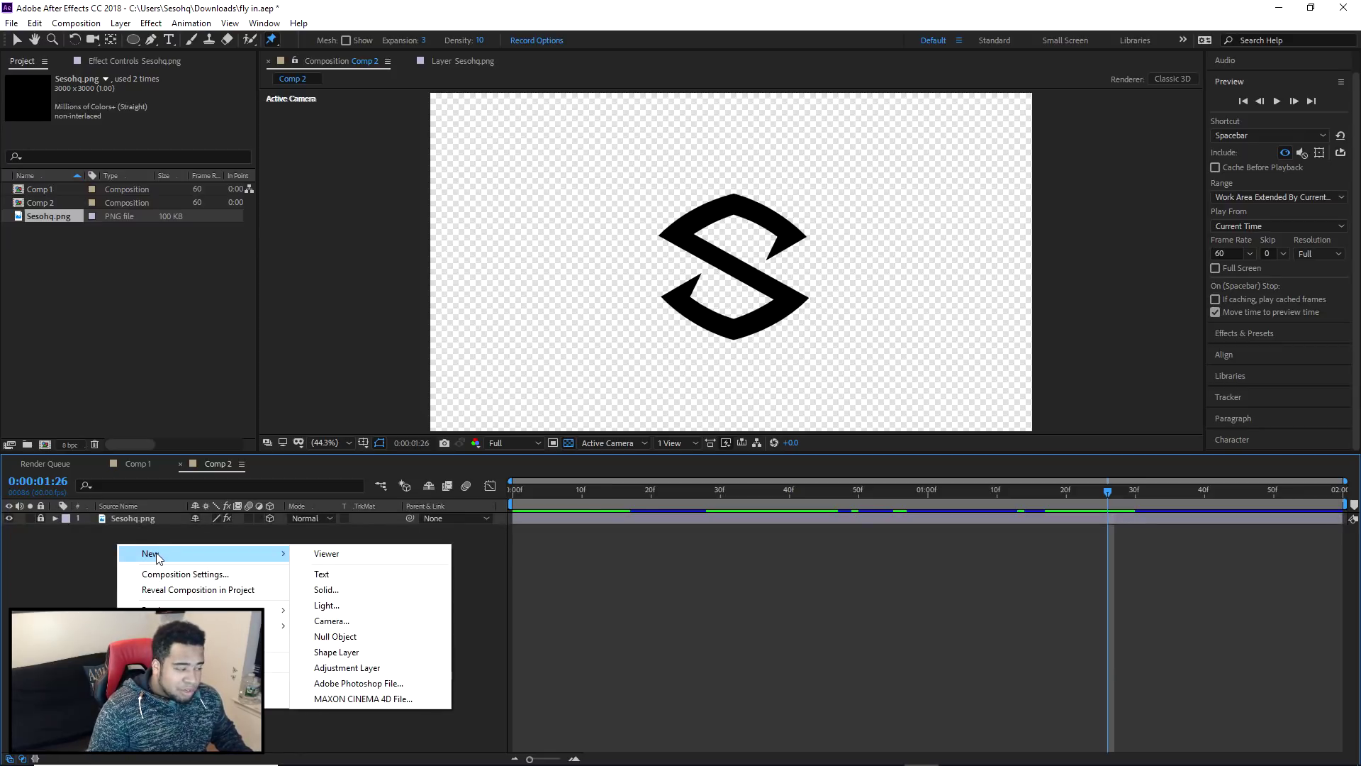
click(339, 651)
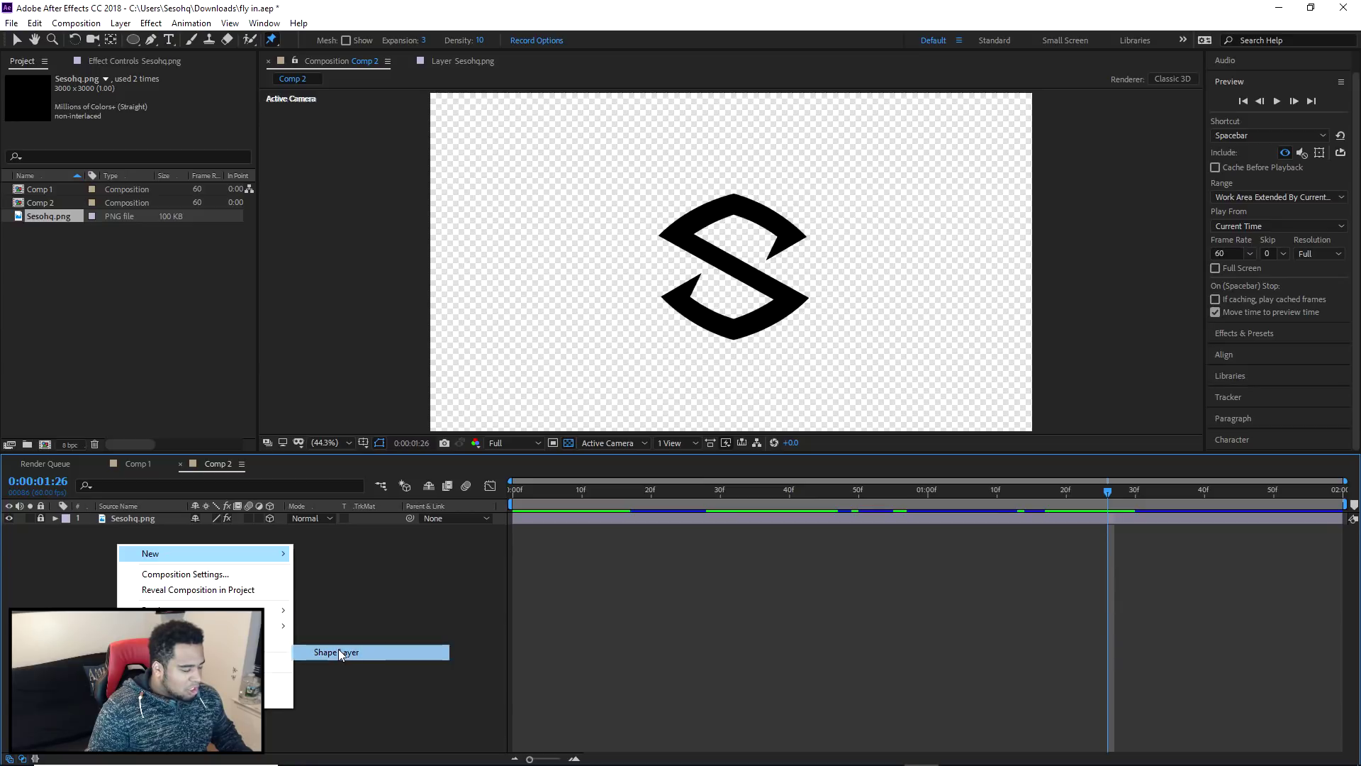
- Draw a large white circle with the Ellipse tool, starting at the composition's centre and extending past its lower-right corner
key(q)
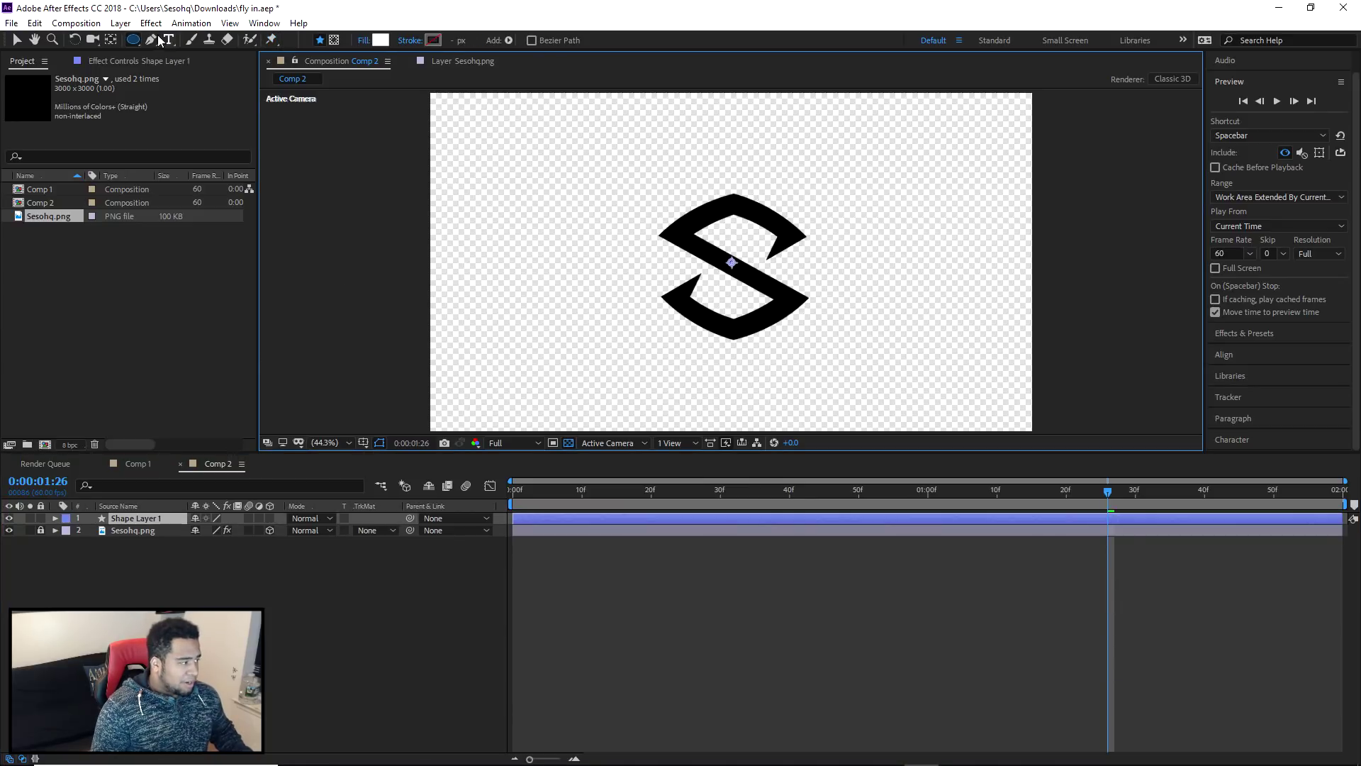
click(135, 39)
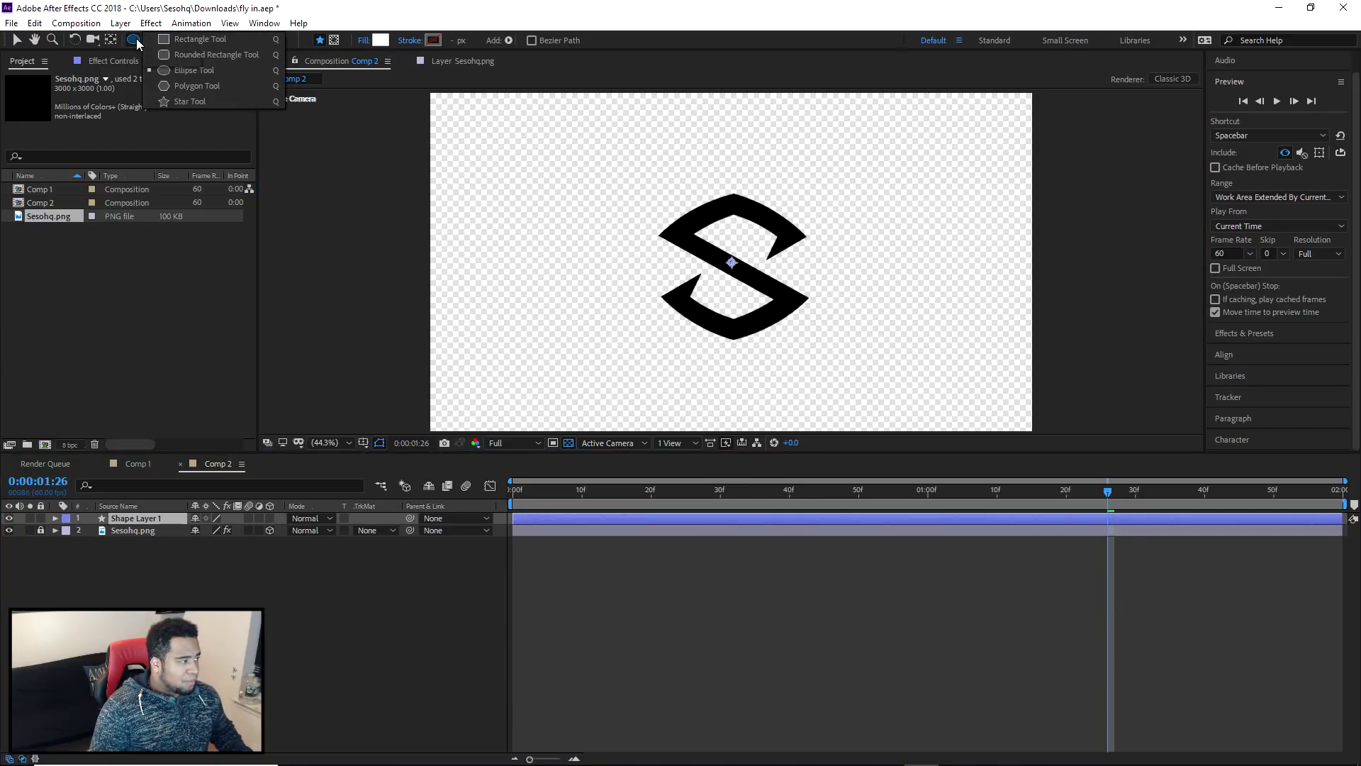
click(214, 73)
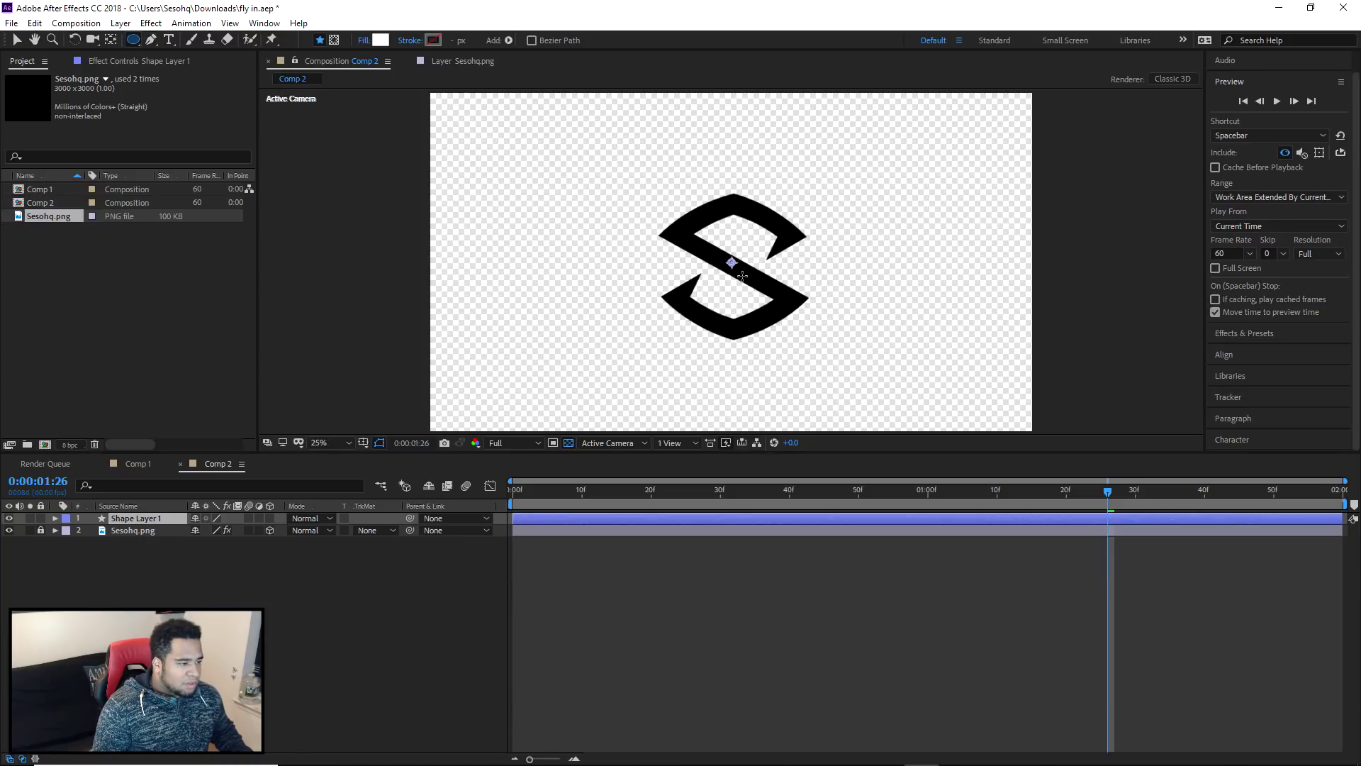
key(comma)
drag(730, 261, 955, 484)
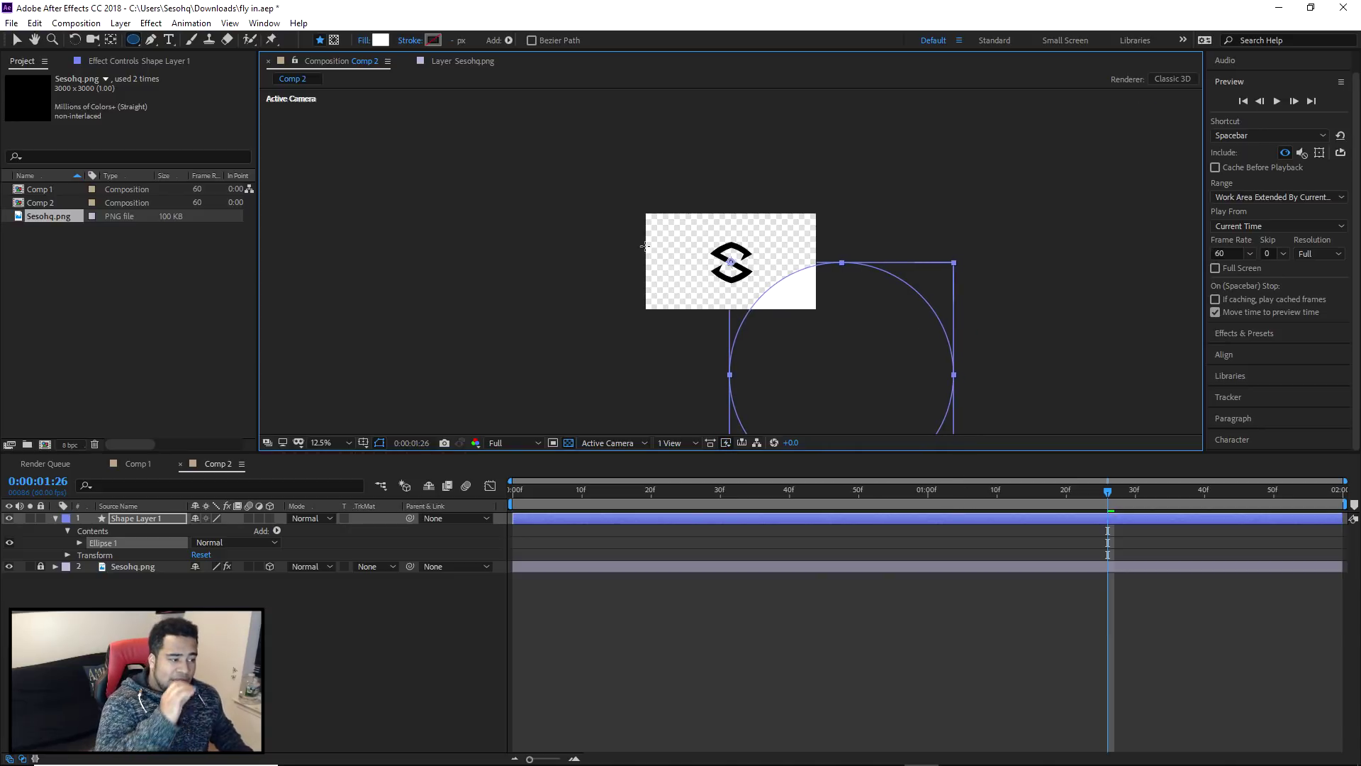
- Switch to the Selection tool and try to centre the circle with Transform > Center In View
right_click(695, 249)
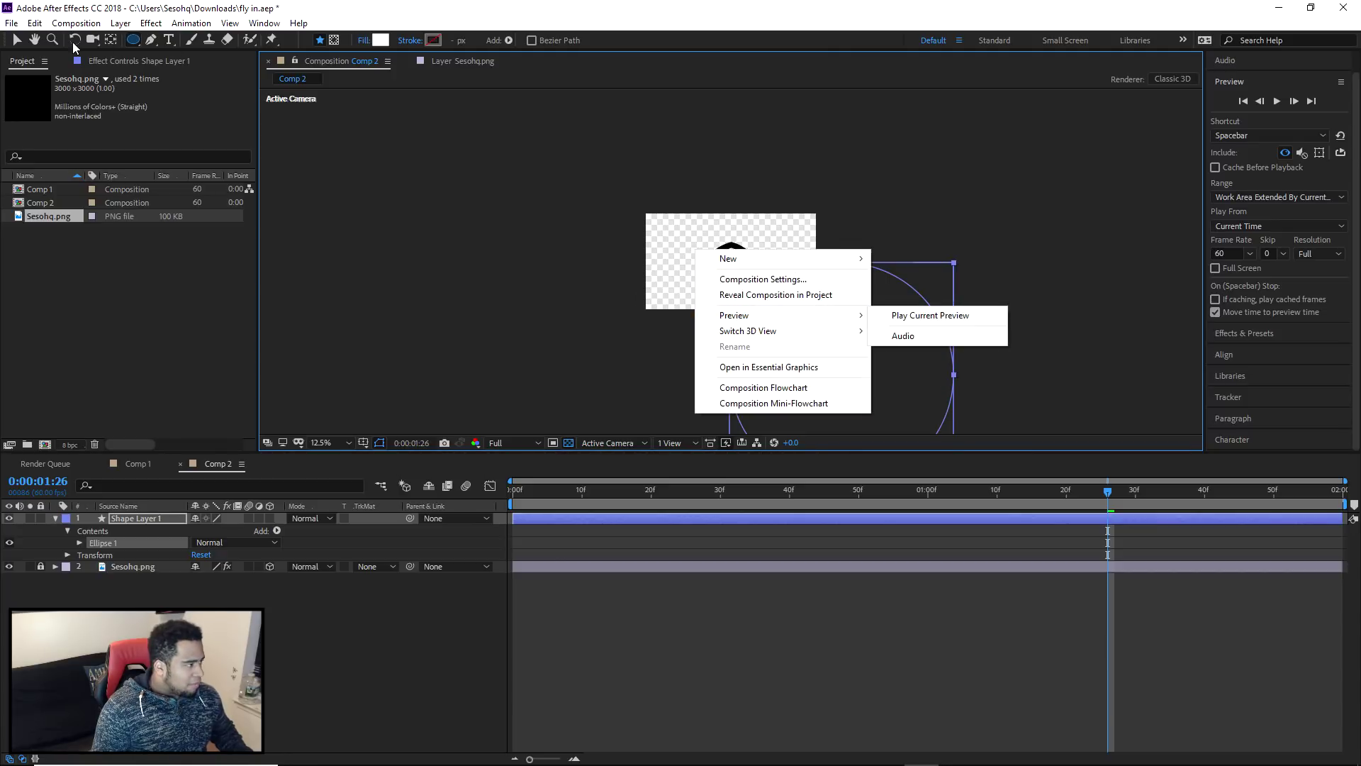
click(31, 42)
click(17, 40)
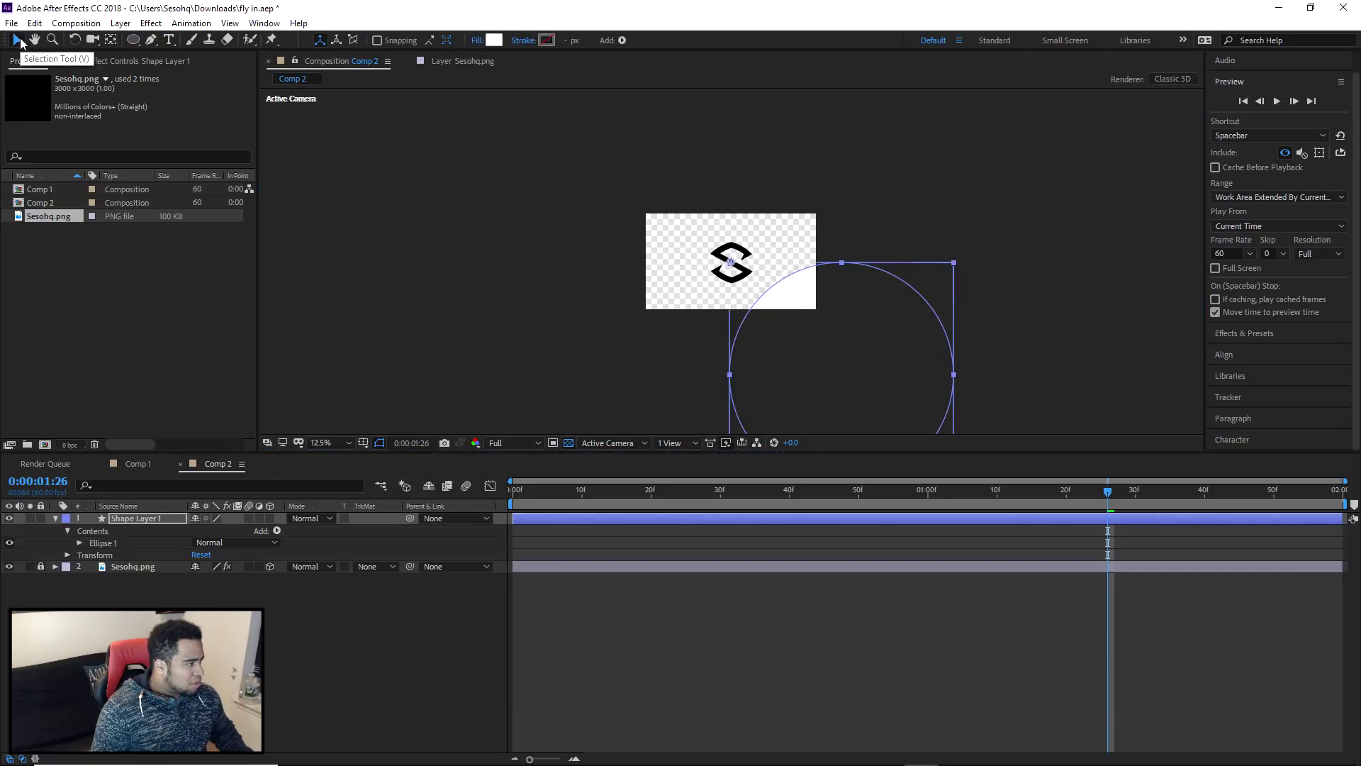
right_click(681, 248)
right_click(889, 336)
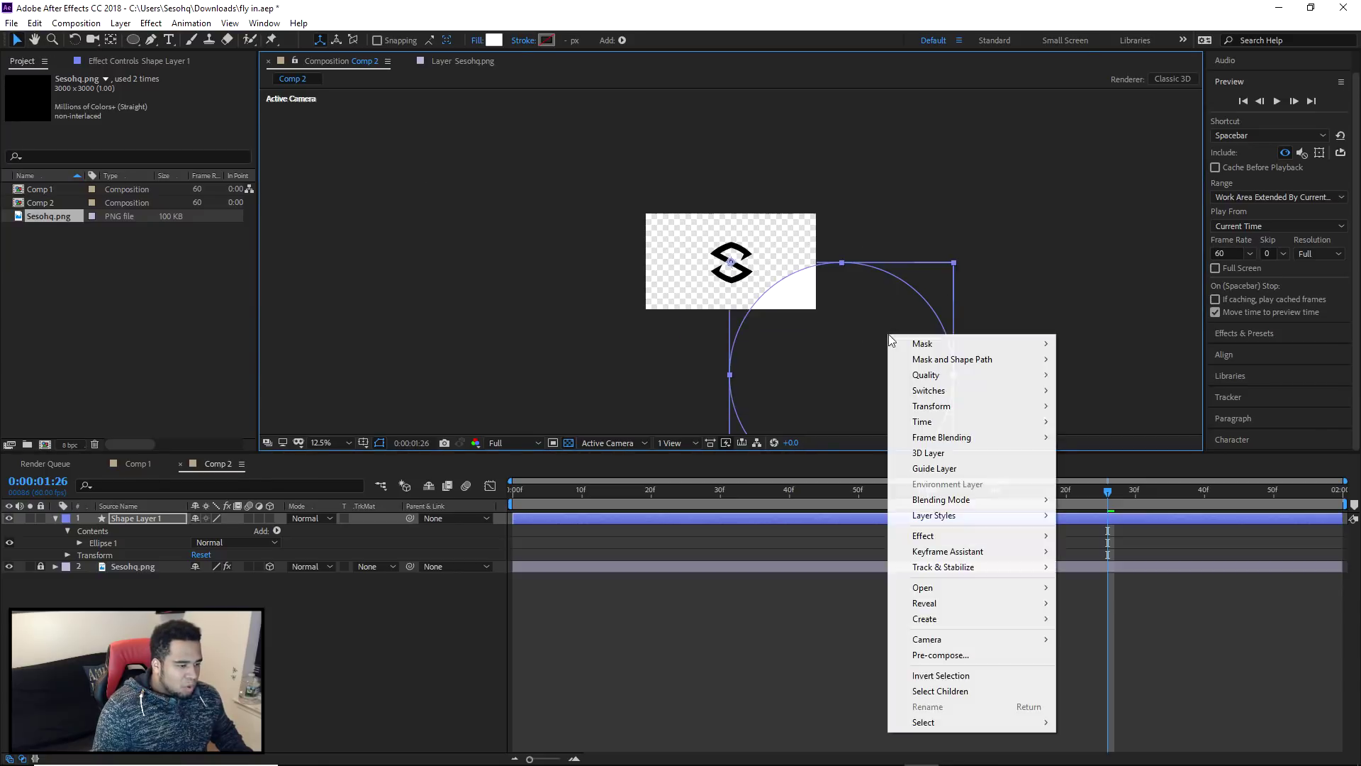
mouse_move(962, 412)
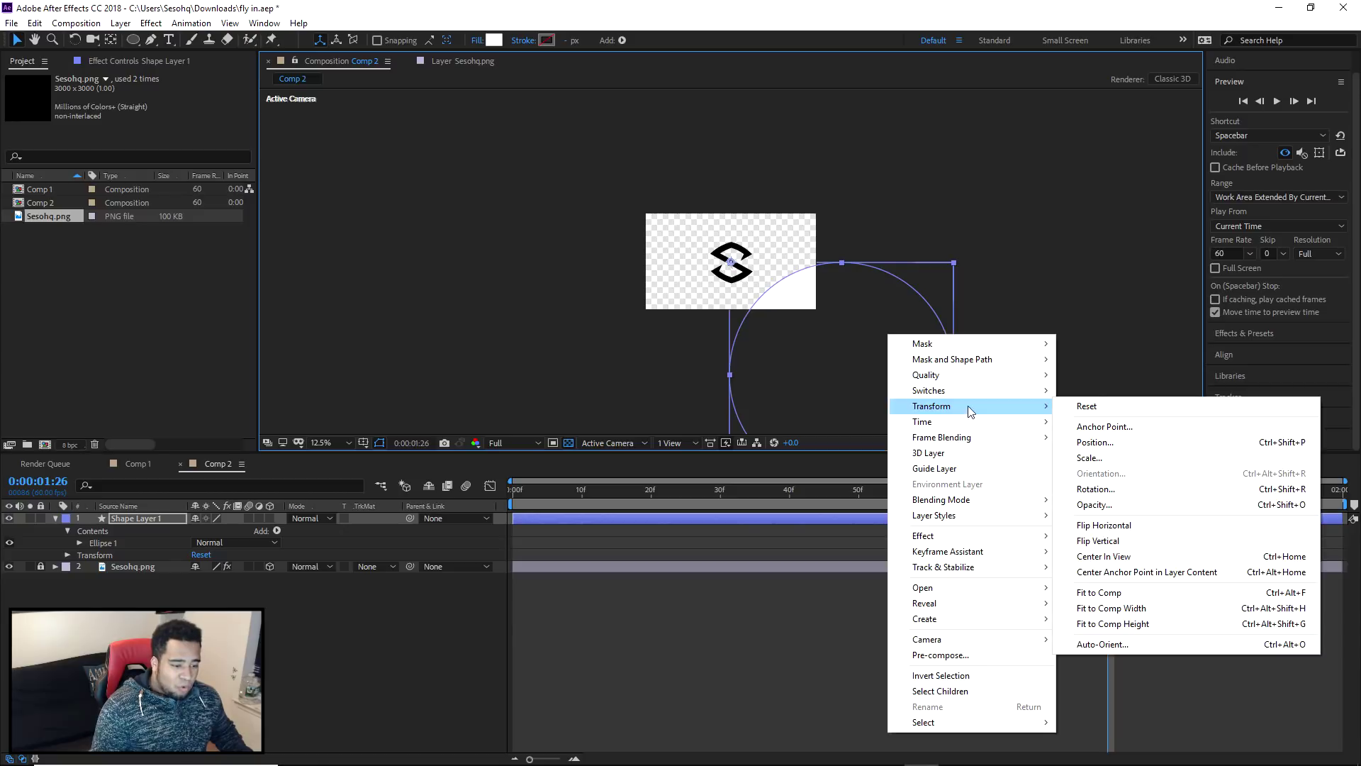
click(1103, 556)
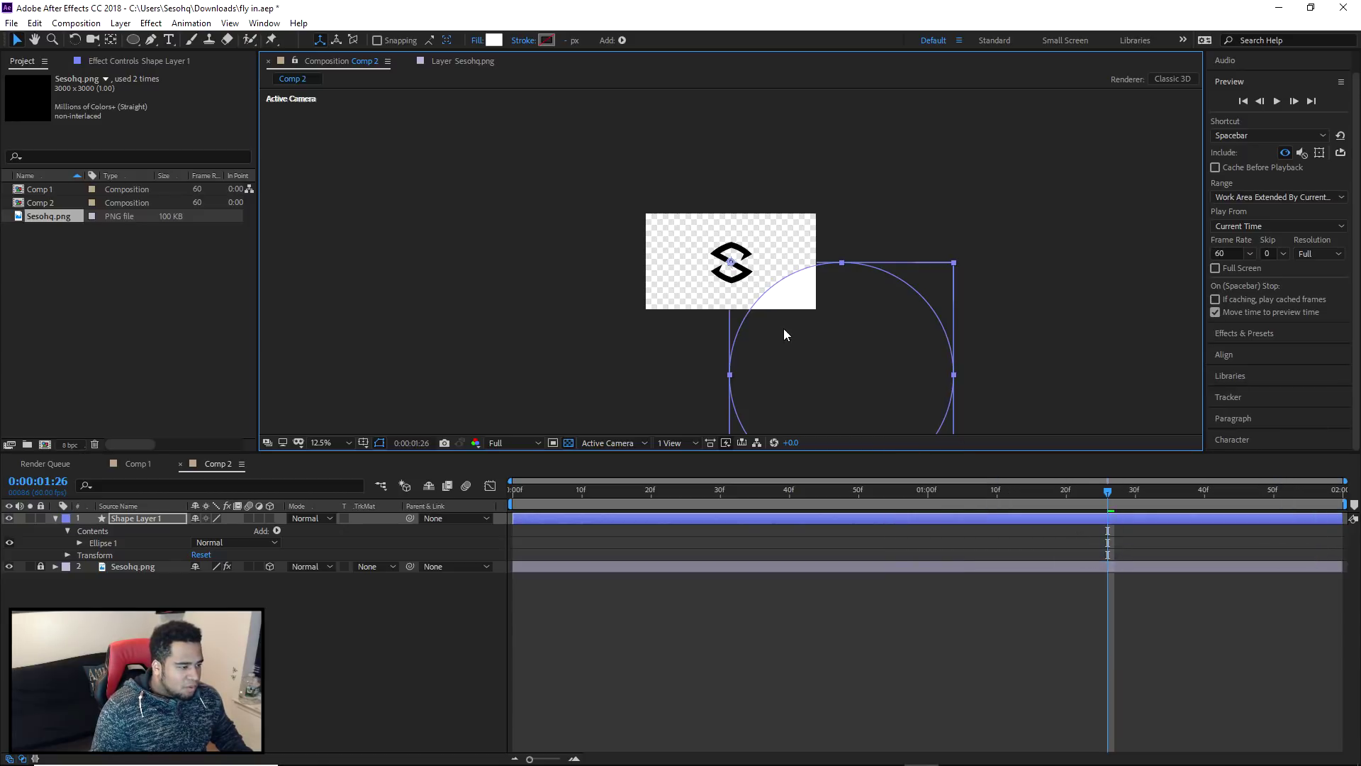
- Move the circle by hand so it covers the composition, and apply Center In View again
click(1023, 310)
click(815, 294)
mouse_move(793, 292)
mouse_down()
mouse_move(682, 214)
mouse_move(772, 287)
mouse_up()
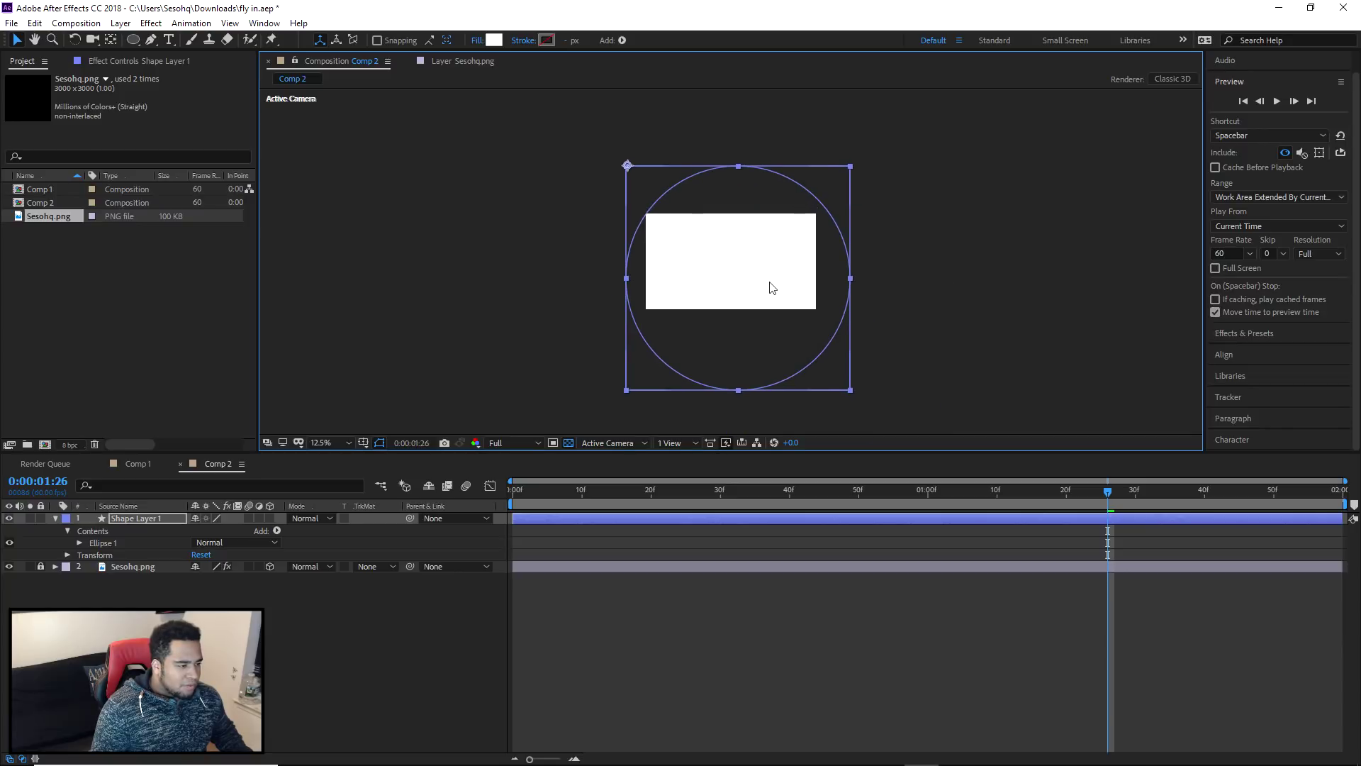
right_click(774, 272)
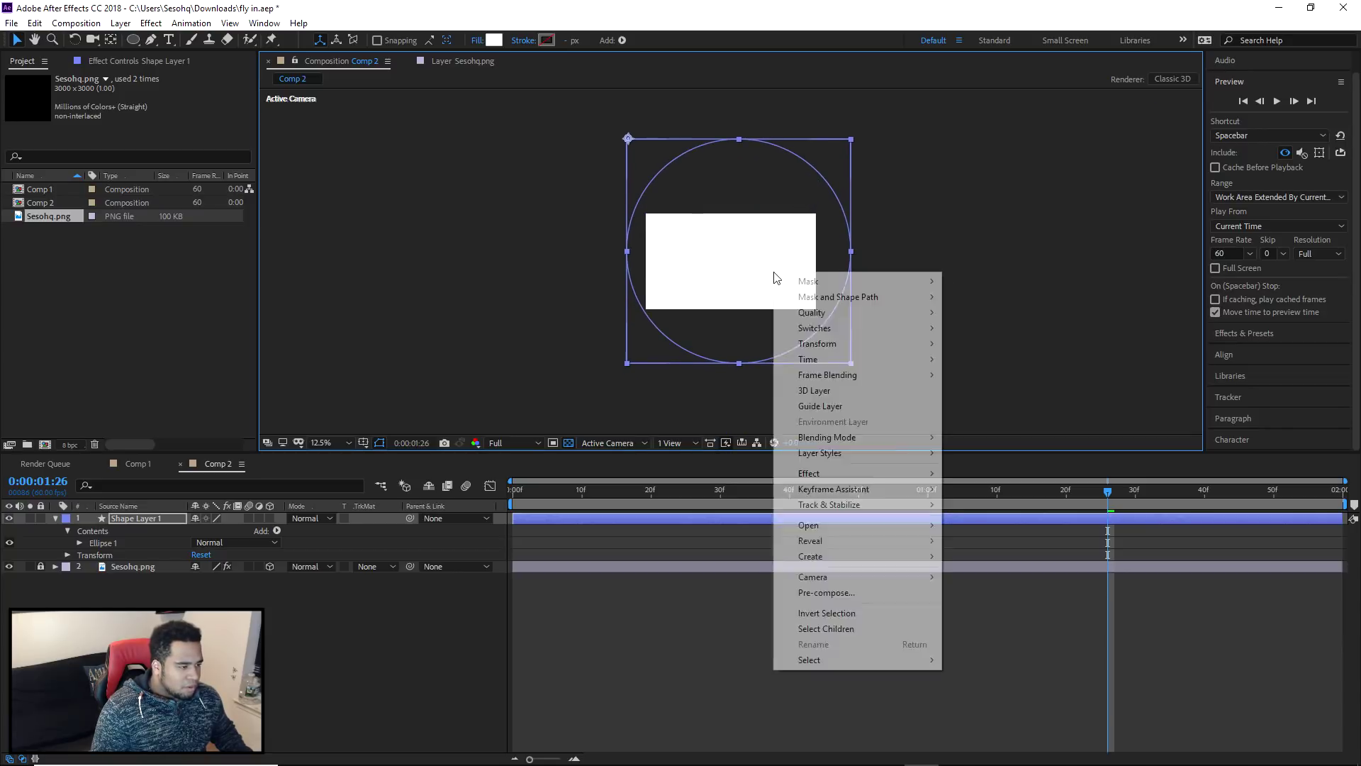
mouse_move(823, 343)
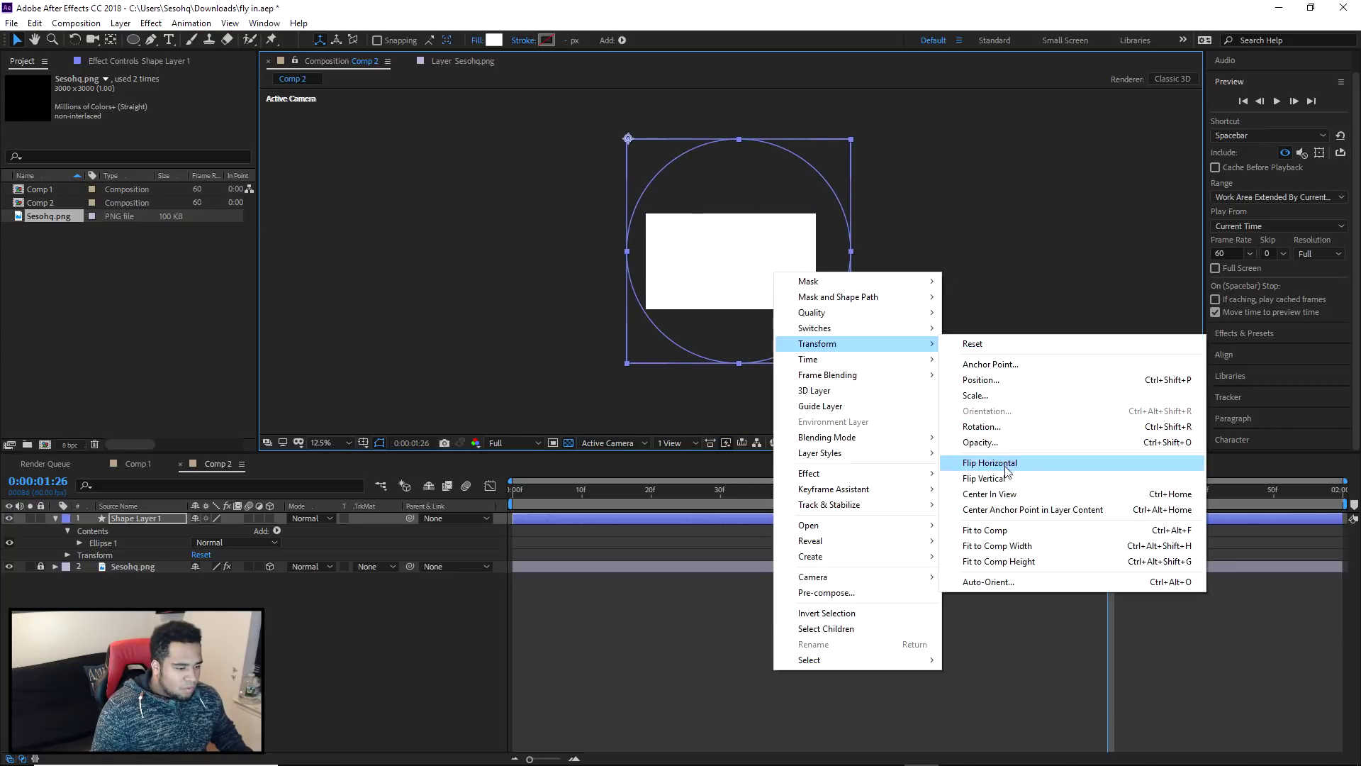
click(1008, 499)
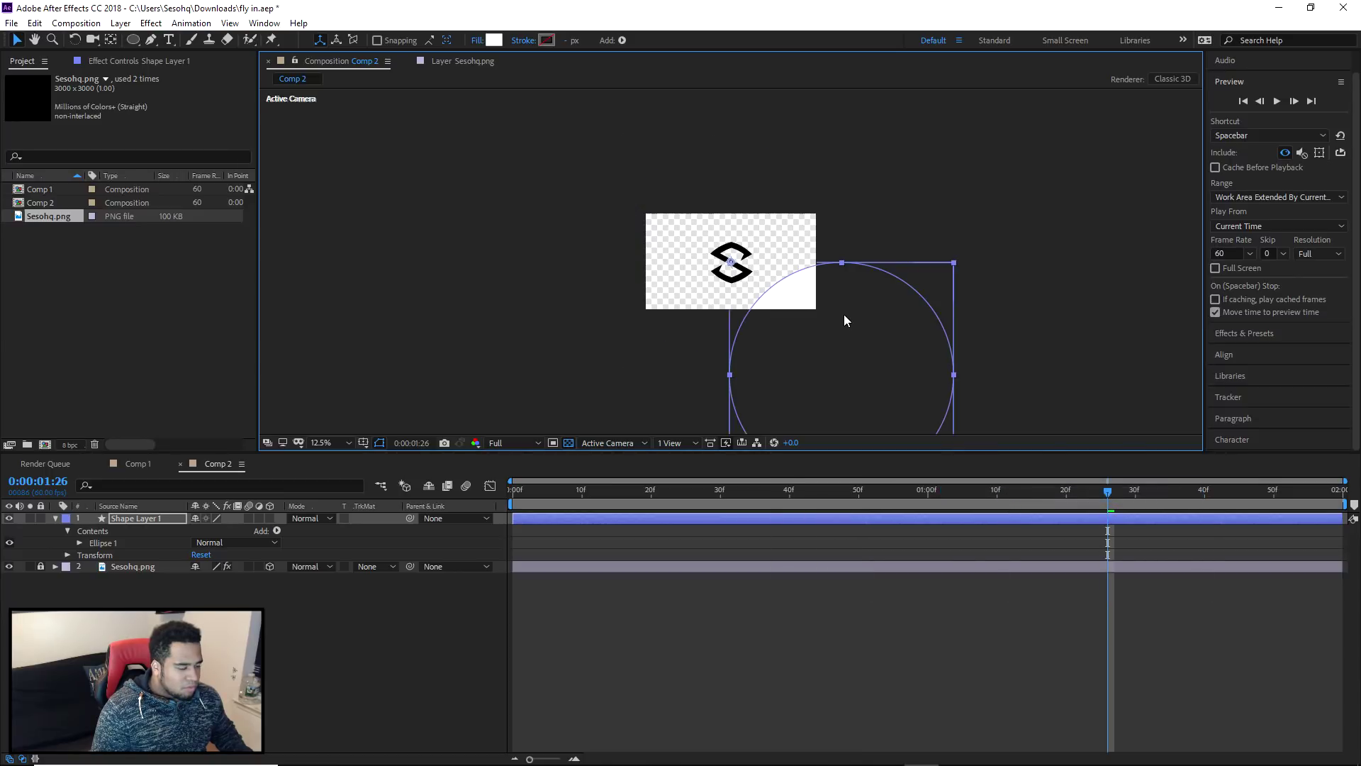
- Try to reposition the circle upward by its anchor point at the composition's centre
scroll(844, 321, down, 1)
scroll(733, 269, up, 3)
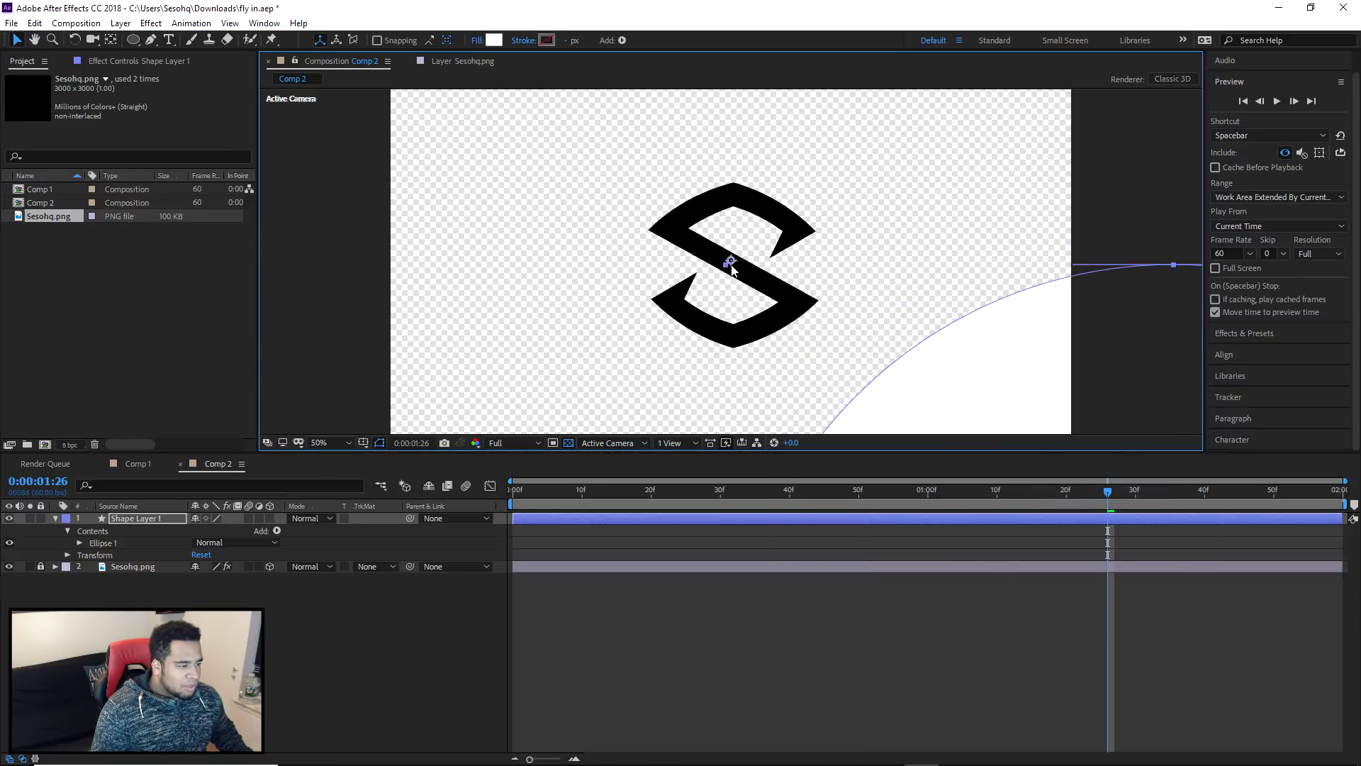
scroll(732, 269, down, 4)
drag(730, 263, 734, 205)
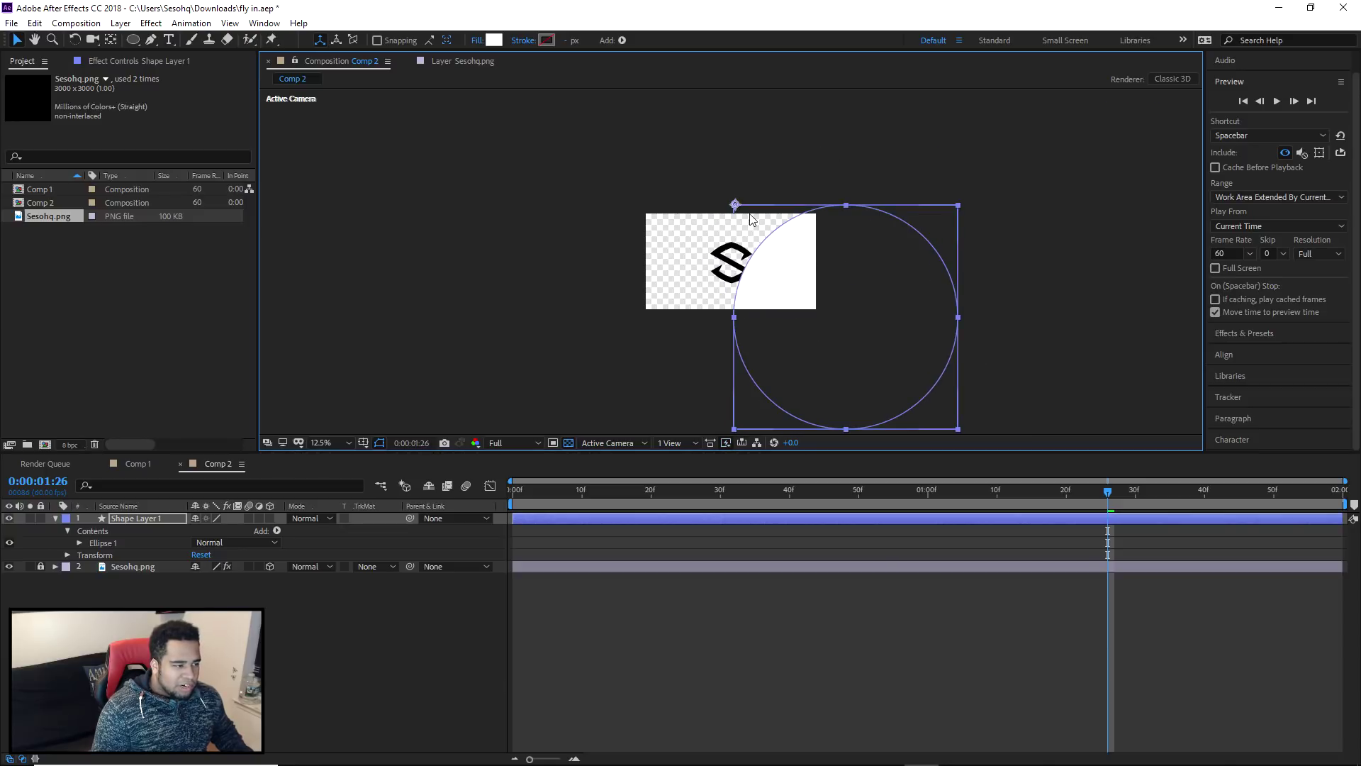
- Undo the circle's moves and centring back to where it was first drawn
key(ctrl+z)
key(ctrl+z)
key(ctrl+z)
key(ctrl+z)
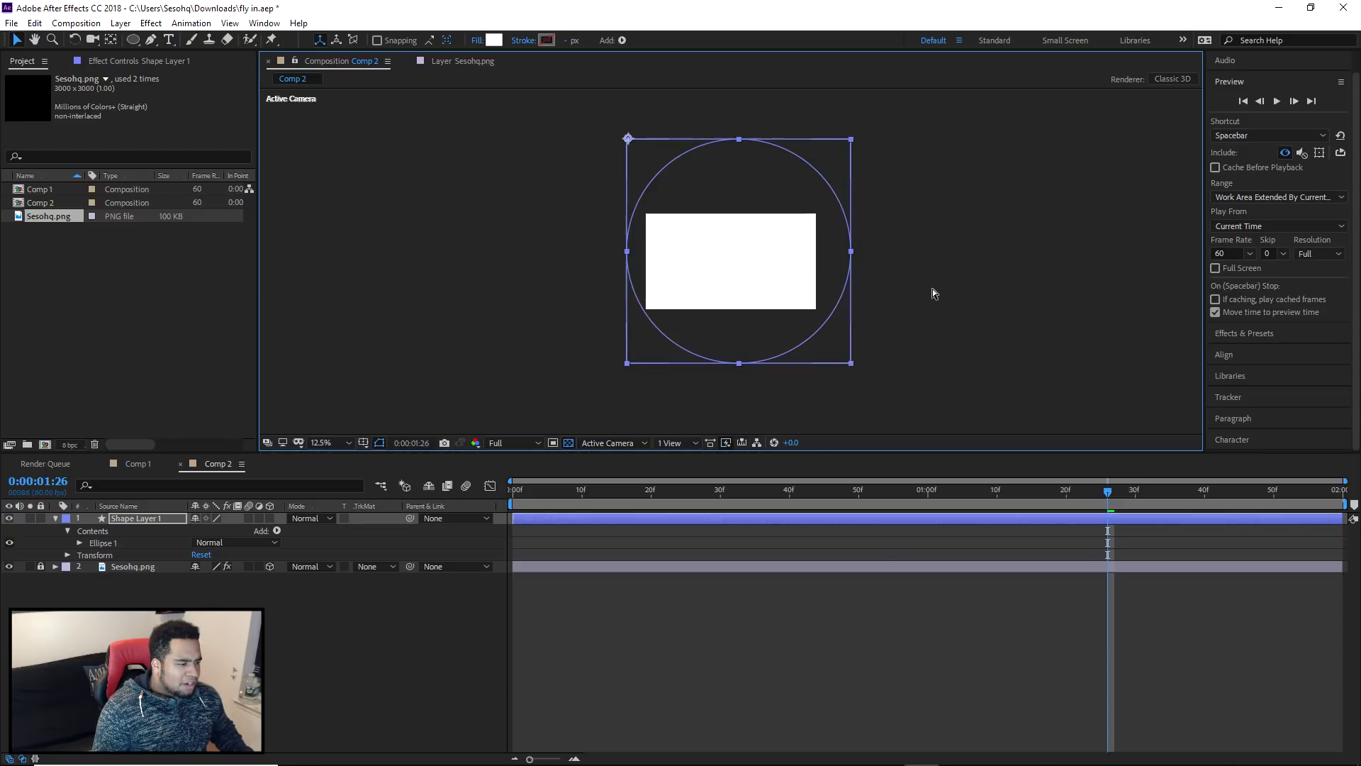
key(ctrl+z)
key(ctrl+z)
key(ctrl+z)
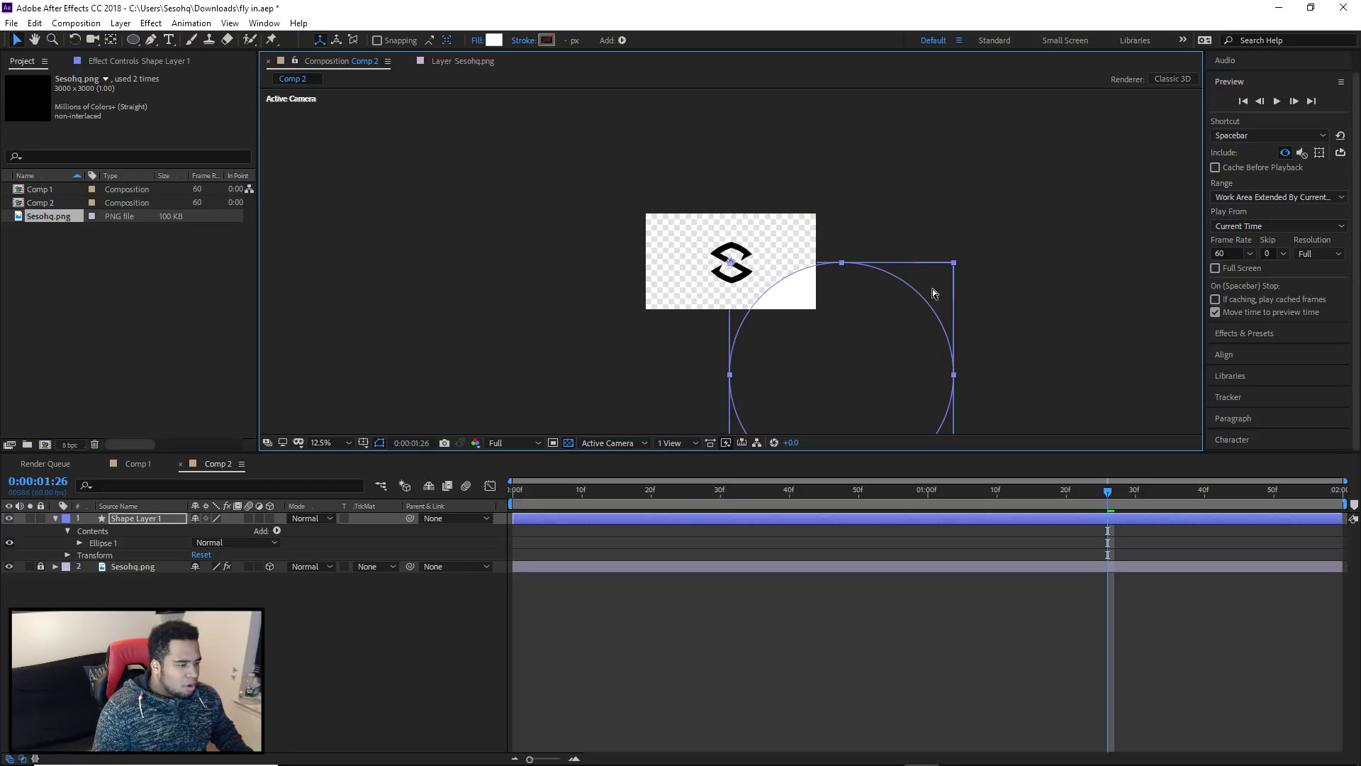
key(ctrl+z)
key(ctrl+shift+z)
- Try Center In View once more on the circle, and delete its shape layer
right_click(812, 303)
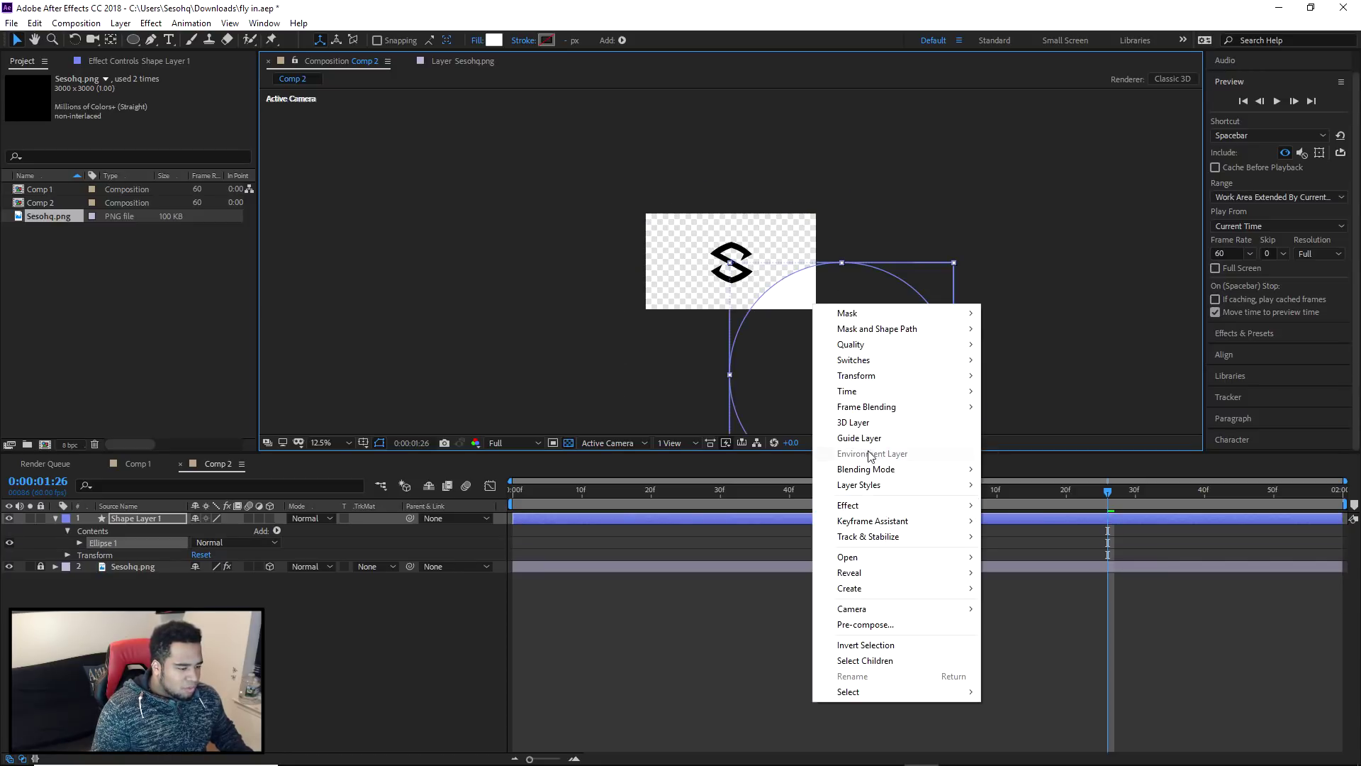
mouse_move(862, 378)
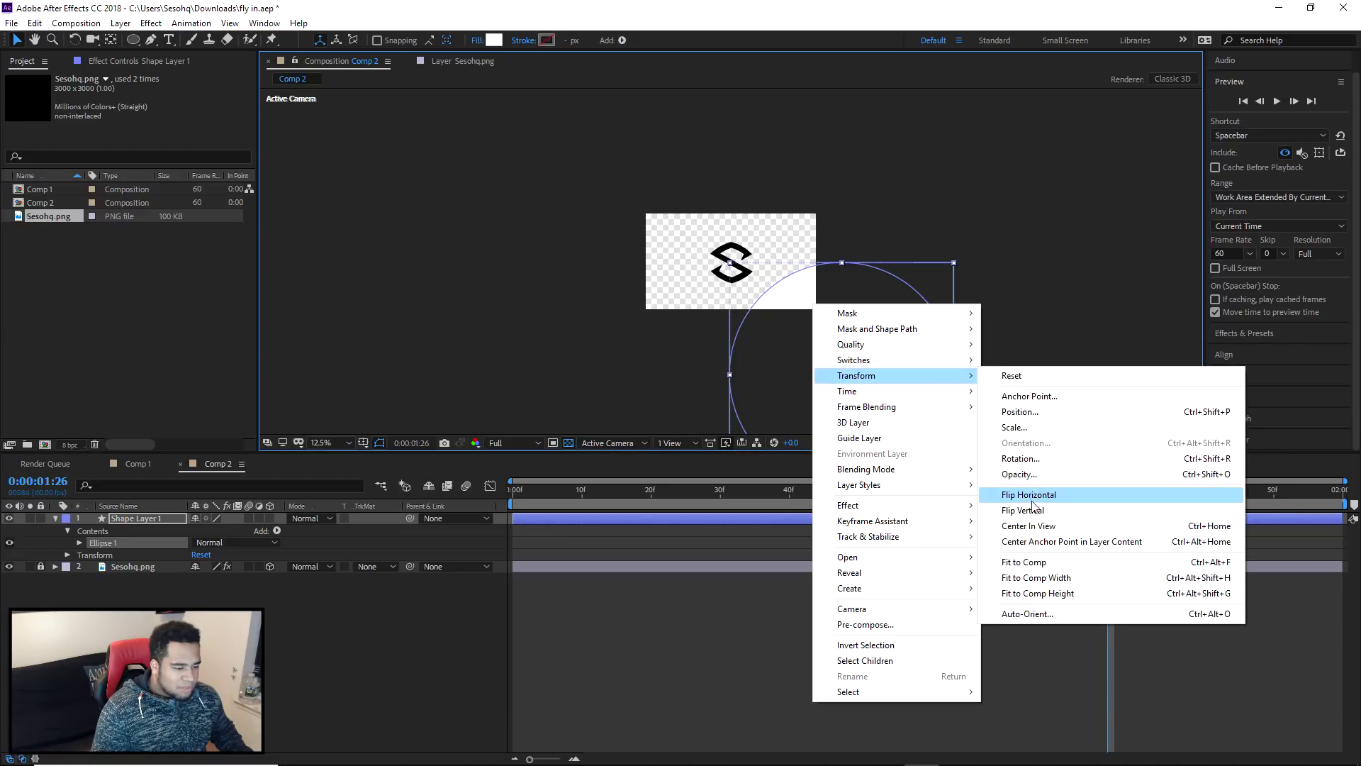
click(1032, 526)
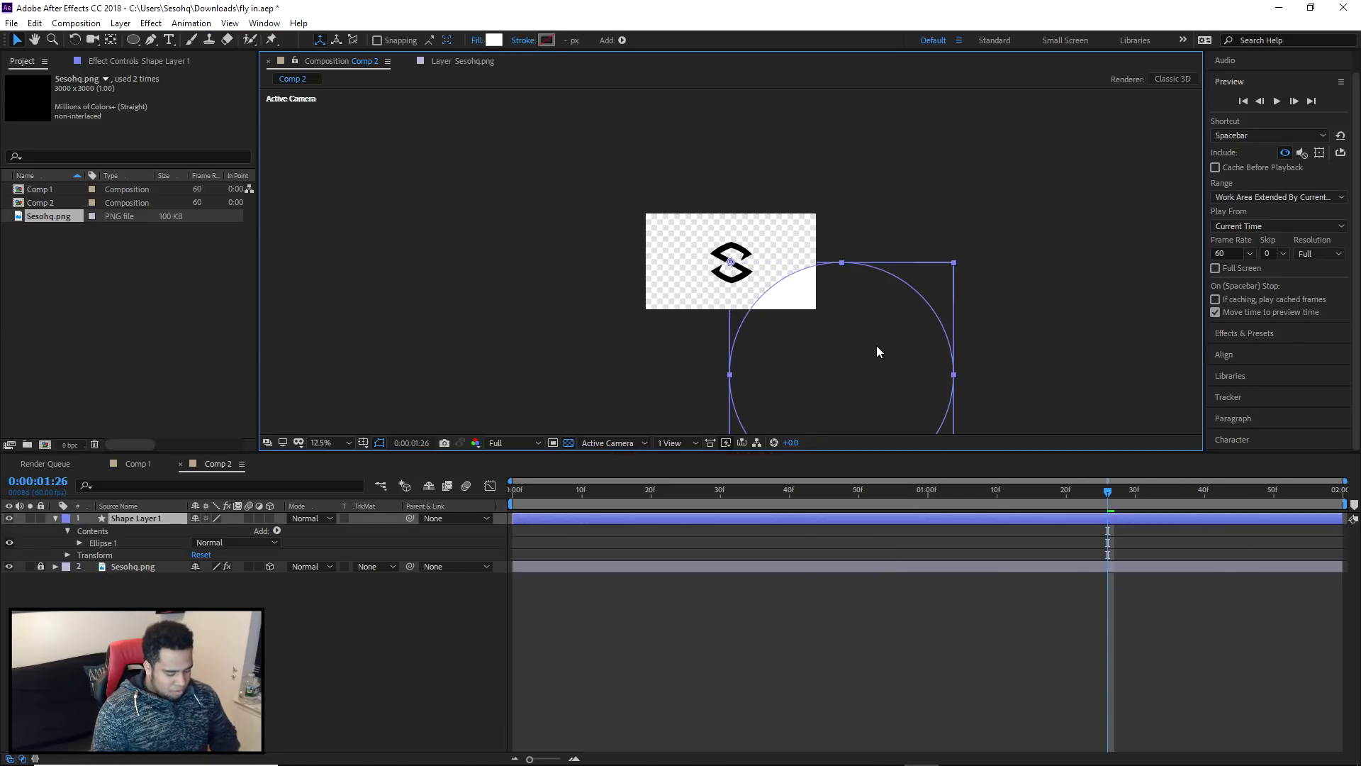
key(Delete)
- Create a new shape layer in Comp 2 and activate the Ellipse tool
right_click(138, 526)
mouse_move(298, 537)
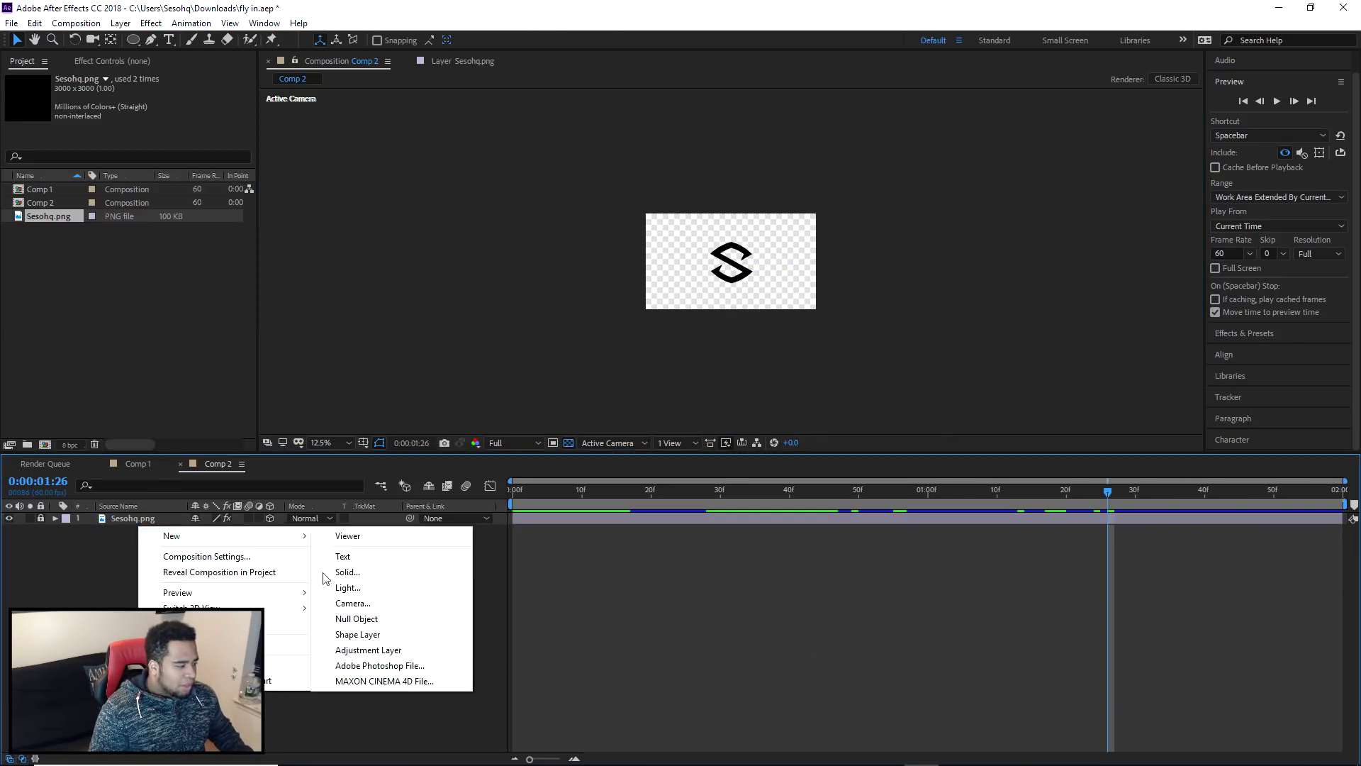
click(357, 633)
click(134, 41)
click(195, 65)
- Try out circle sizes from the composition's centre, ending with a circle anchored there by its upper-left corner
drag(731, 262, 799, 343)
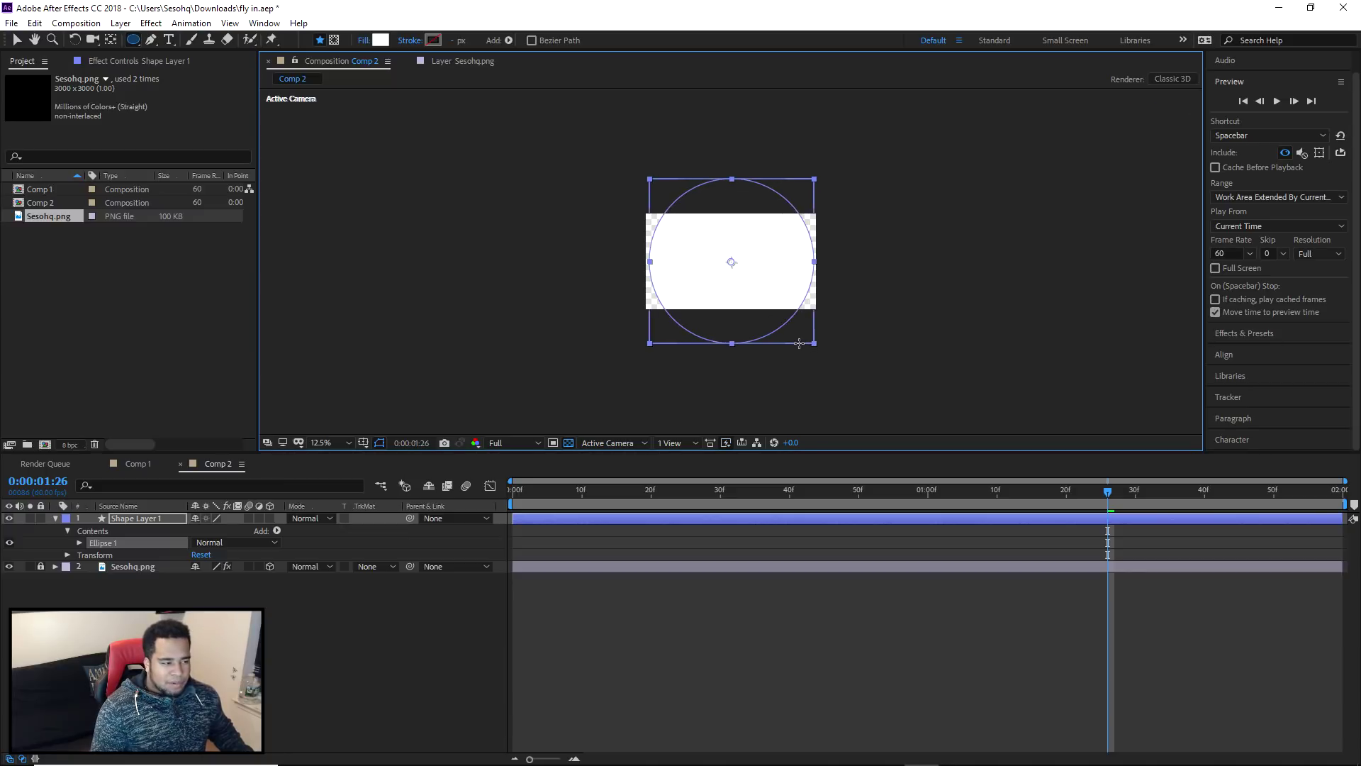
drag(799, 343, 733, 290)
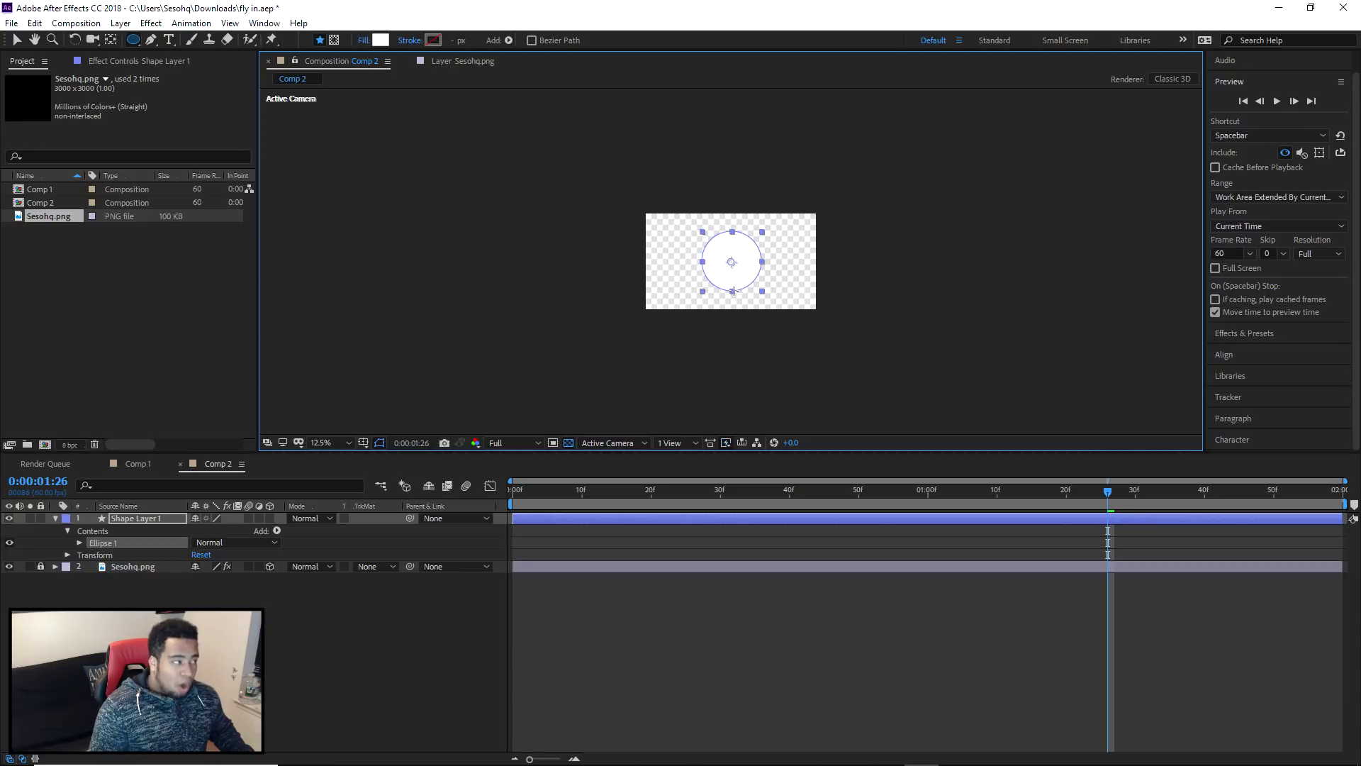
mouse_move(734, 292)
mouse_down()
mouse_move(824, 405)
mouse_move(823, 364)
mouse_move(737, 278)
mouse_move(970, 433)
mouse_move(843, 387)
mouse_move(762, 294)
mouse_move(902, 398)
mouse_up()
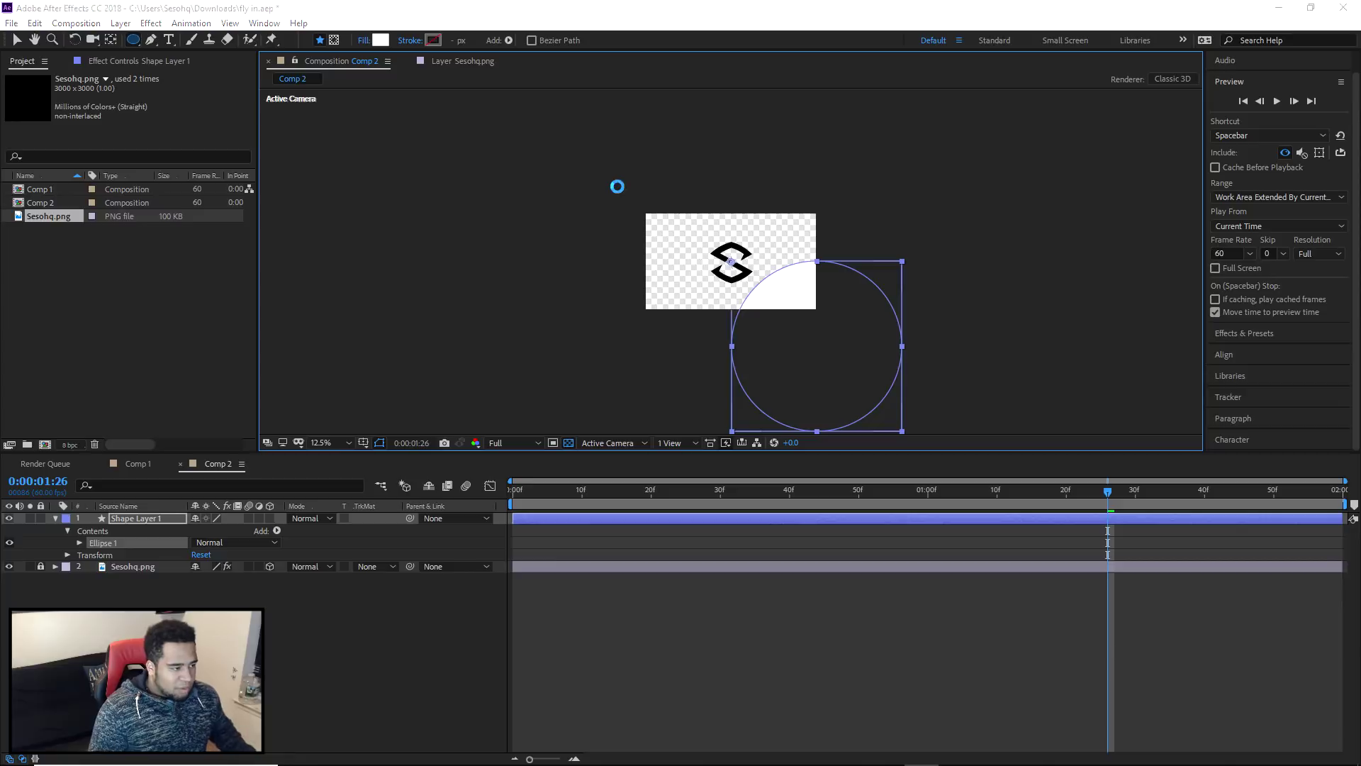
- Mark the logo in a temporary screen capture, discard the capture, and delete the trial ellipse from the shape layer
key(Print)
drag(617, 187, 980, 383)
drag(752, 262, 712, 236)
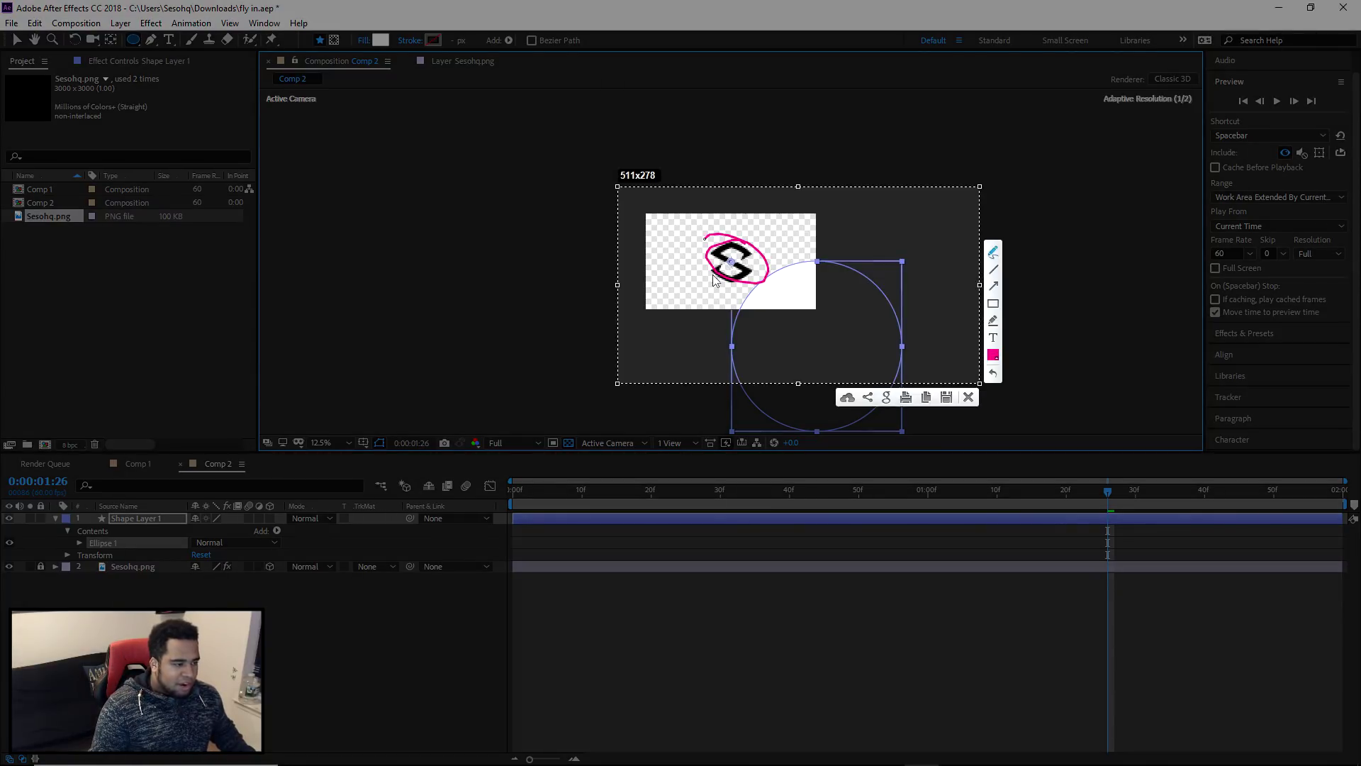
click(968, 398)
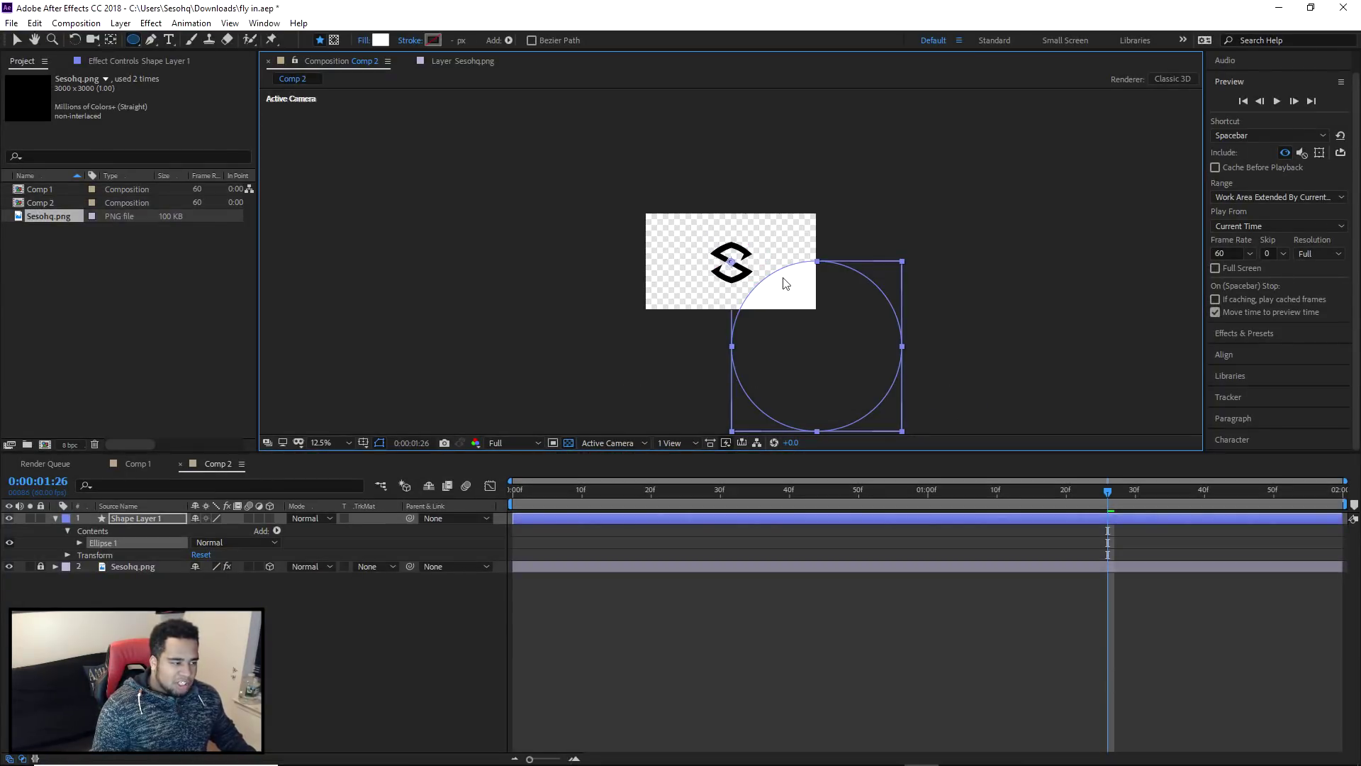
key(Delete)
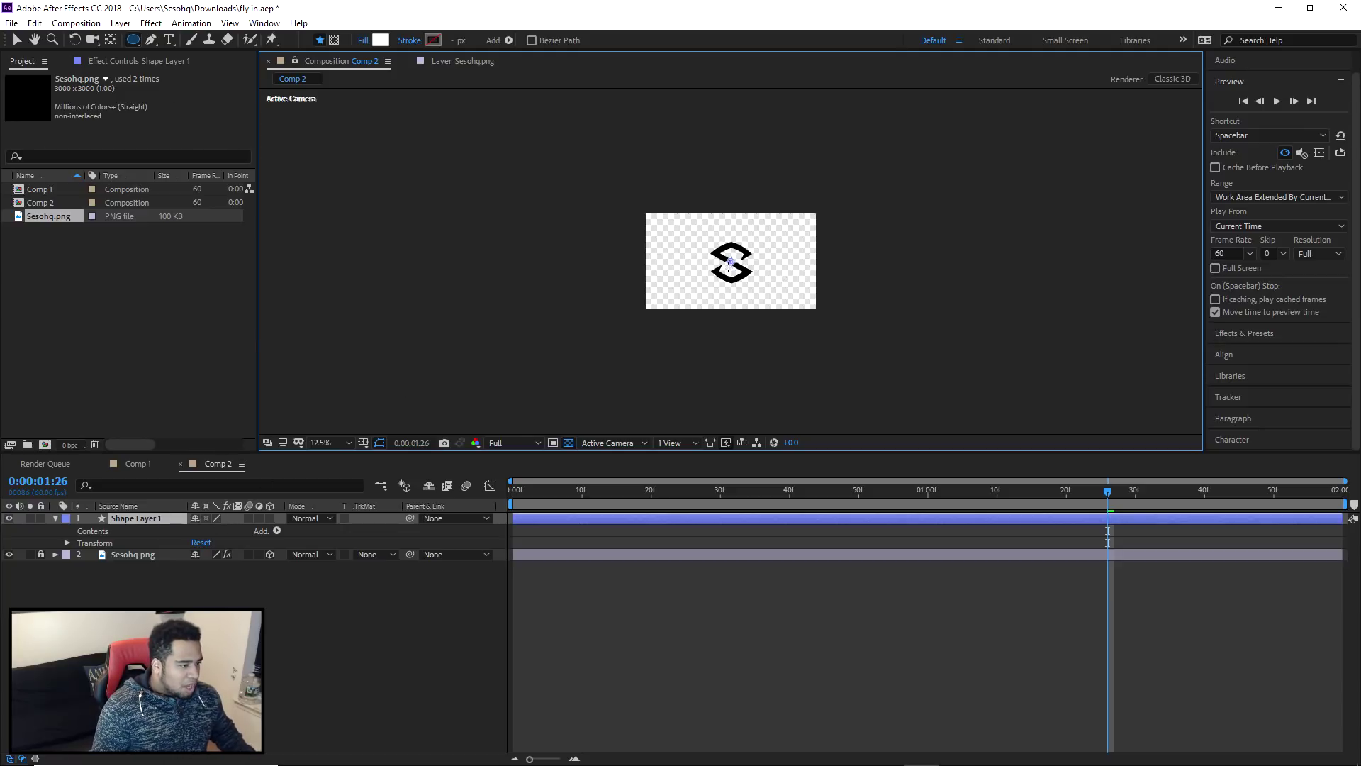
- Draw a circle outward from the composition's centre, large enough to cover the whole frame, and apply Center In View to it
key(ctrl+alt+Home)
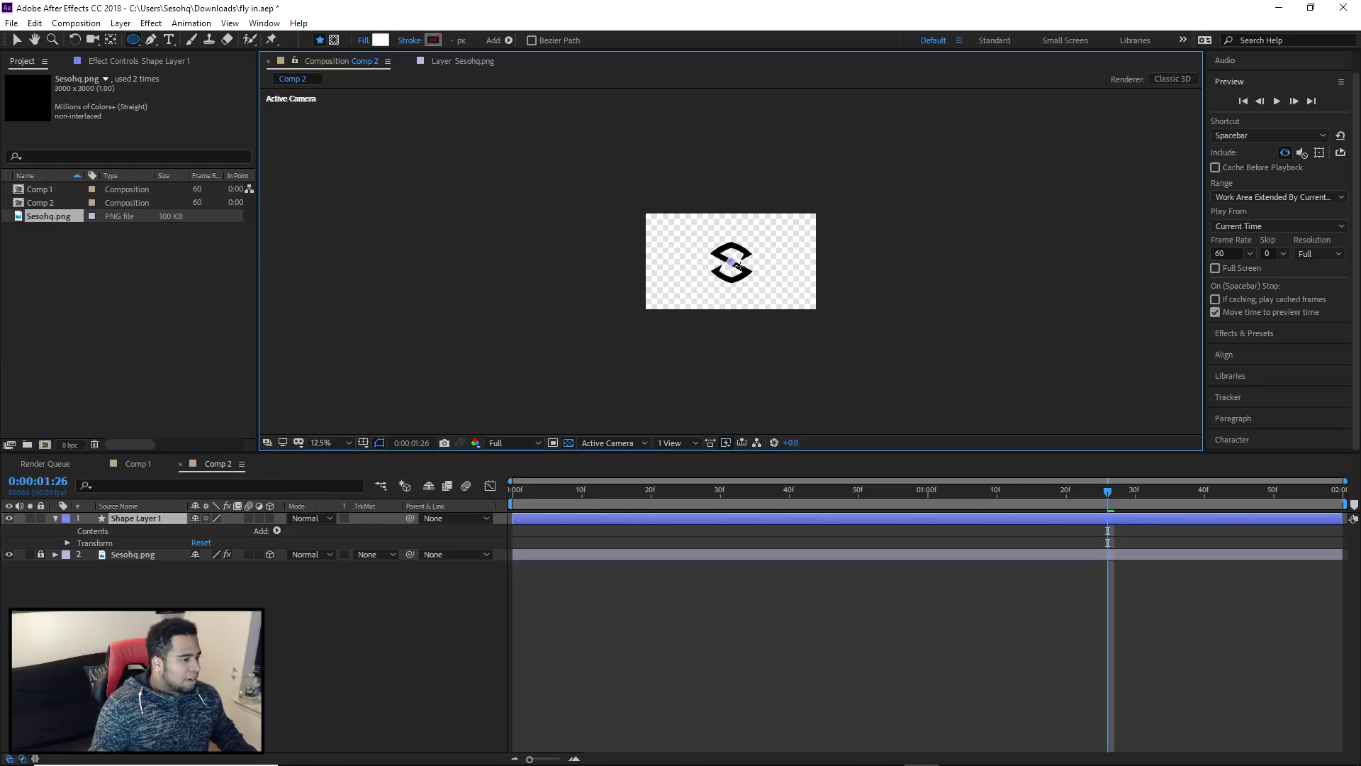
drag(729, 260, 828, 367)
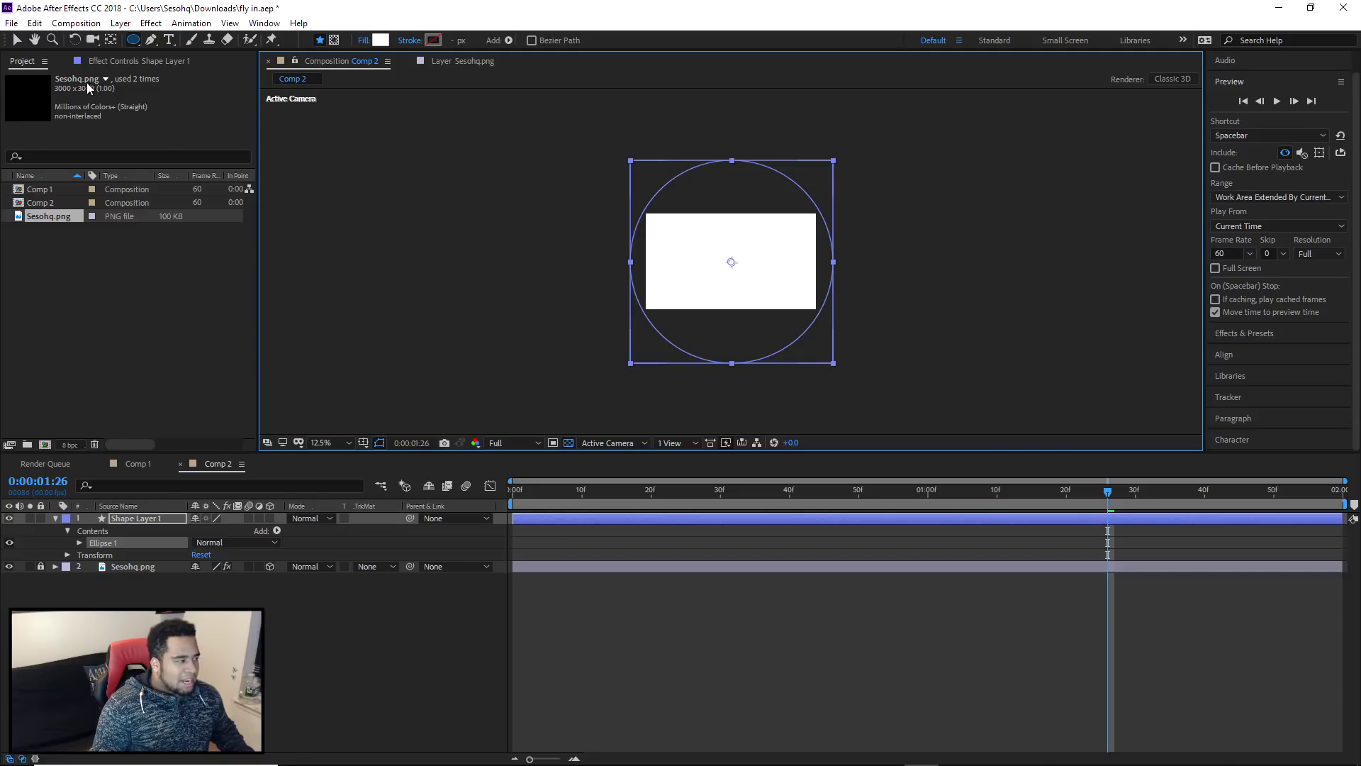
right_click(751, 219)
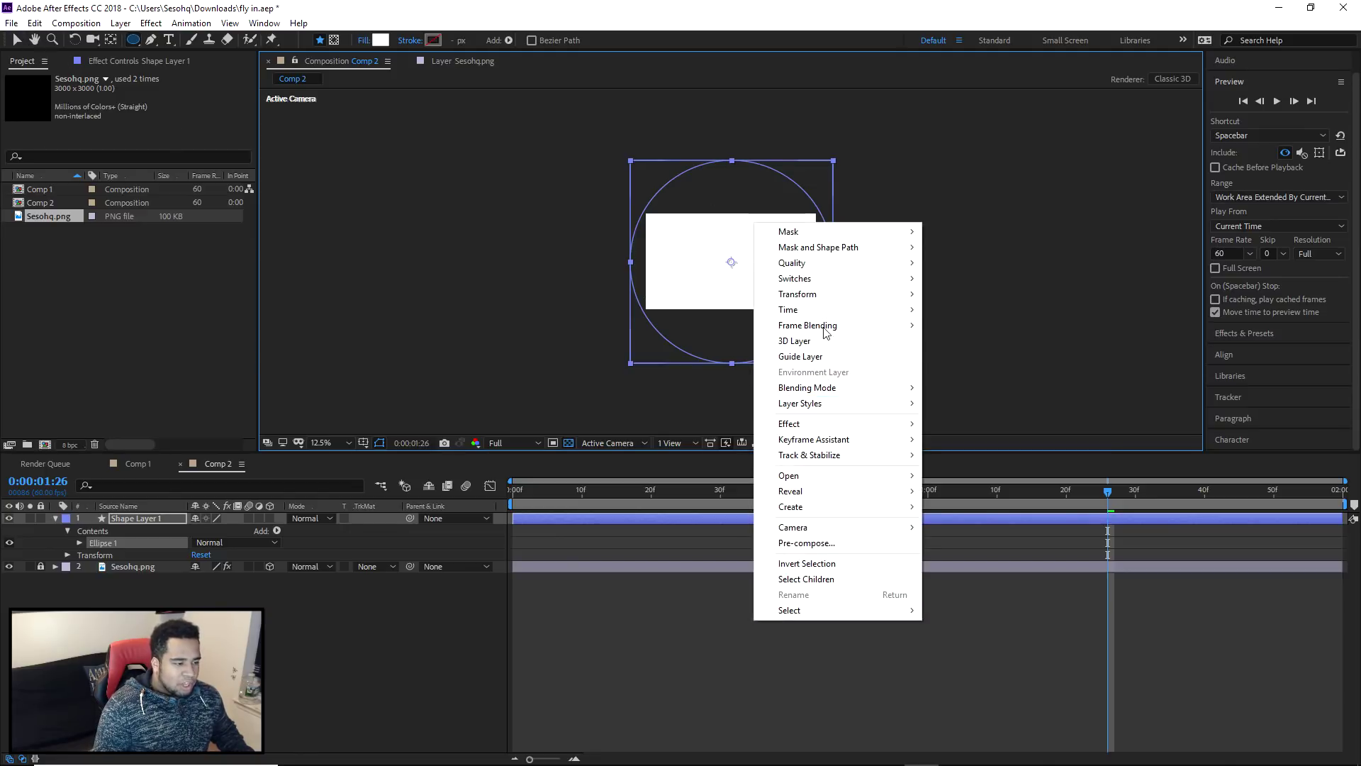
mouse_move(827, 300)
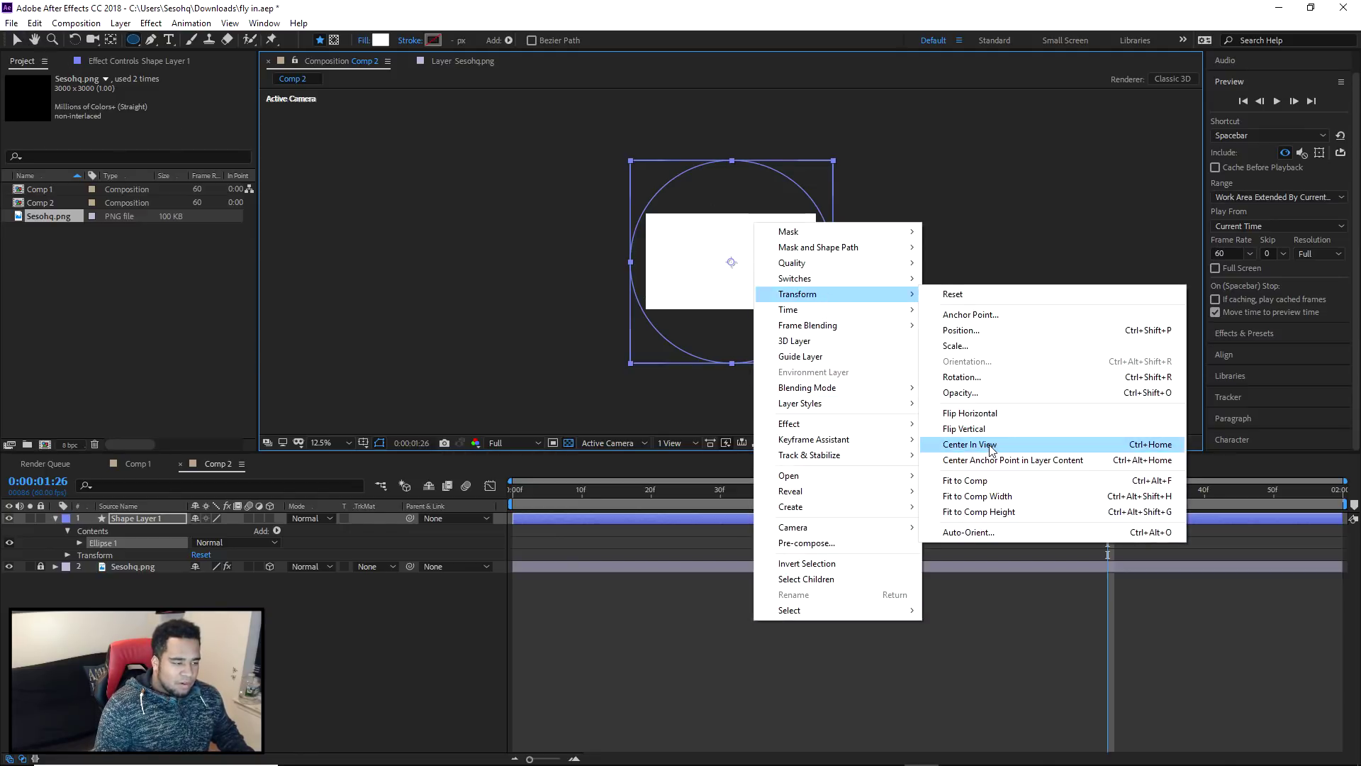
click(992, 444)
click(17, 40)
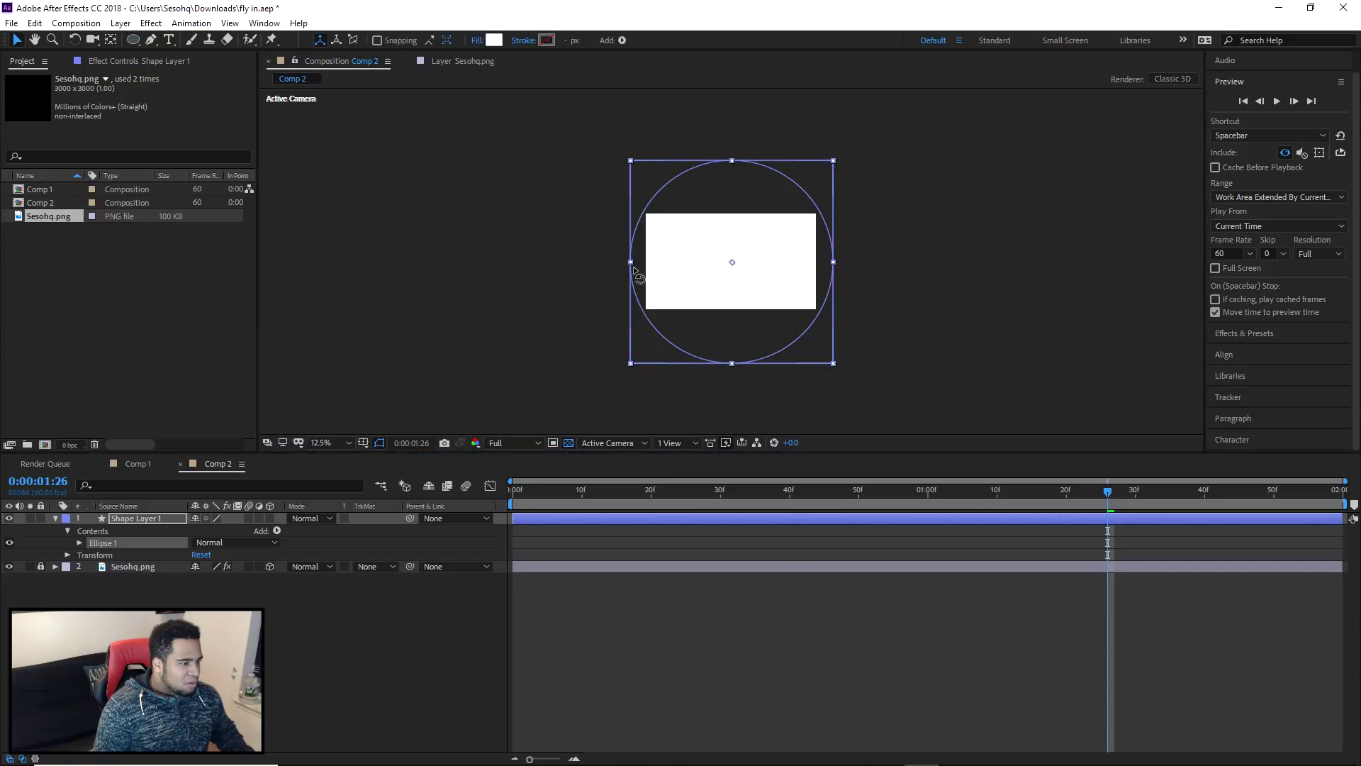
click(912, 251)
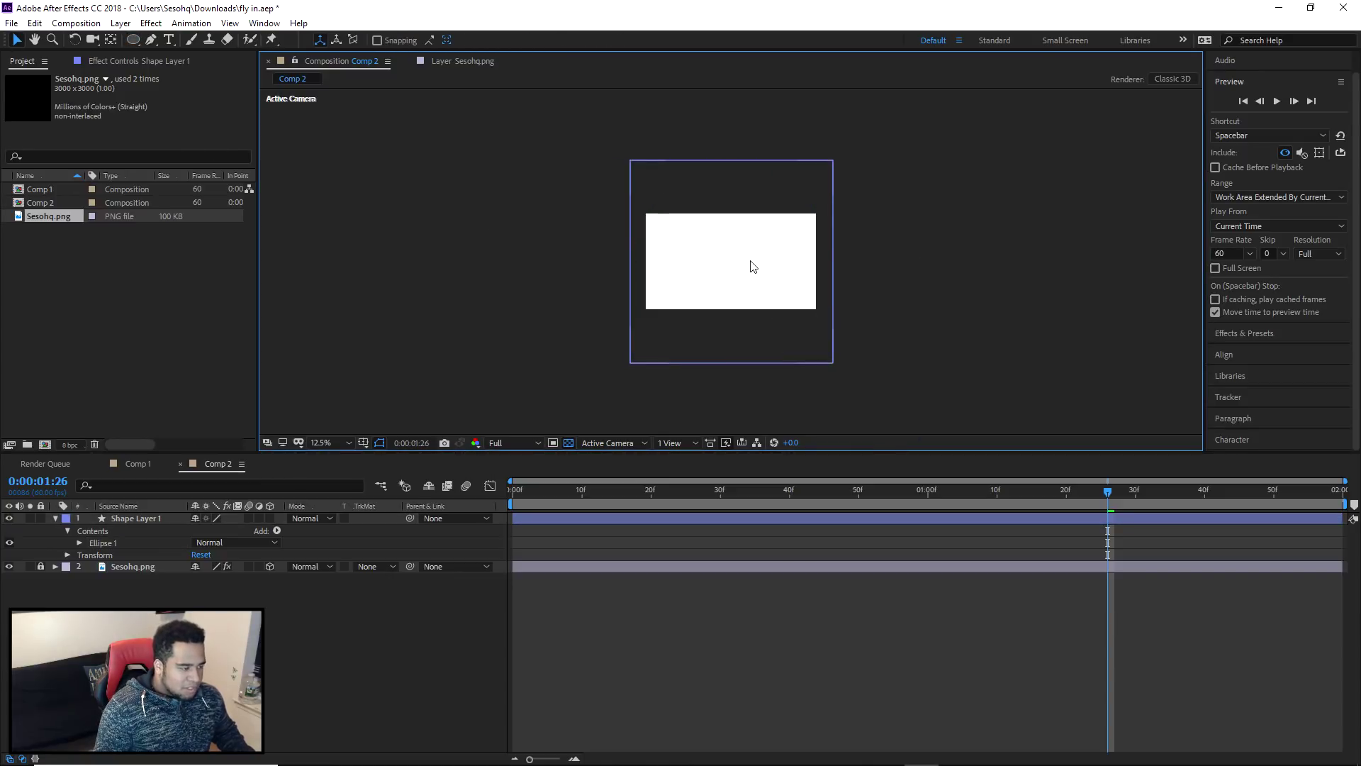
- Apply the CC Jaws transition effect to Shape Layer 1 and raise its completion to 33%
key(period)
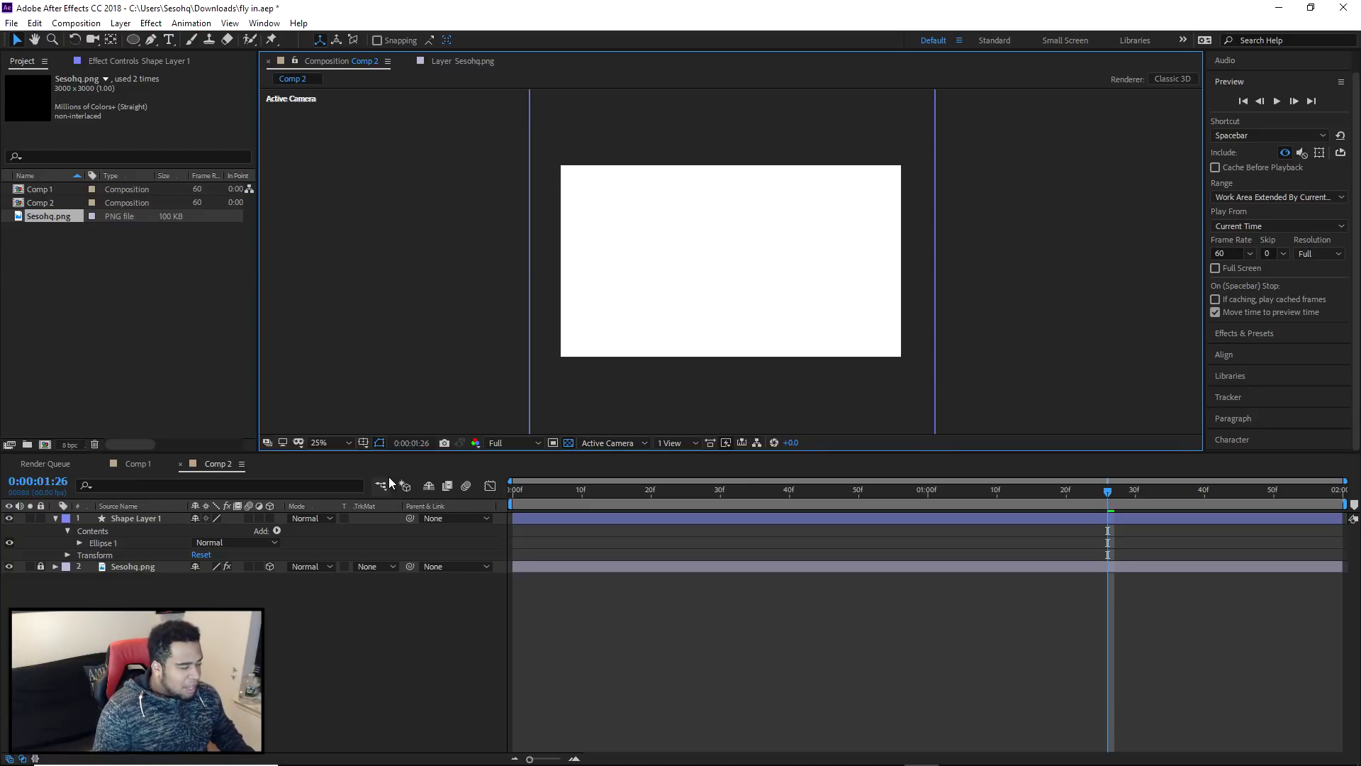
click(149, 39)
click(151, 23)
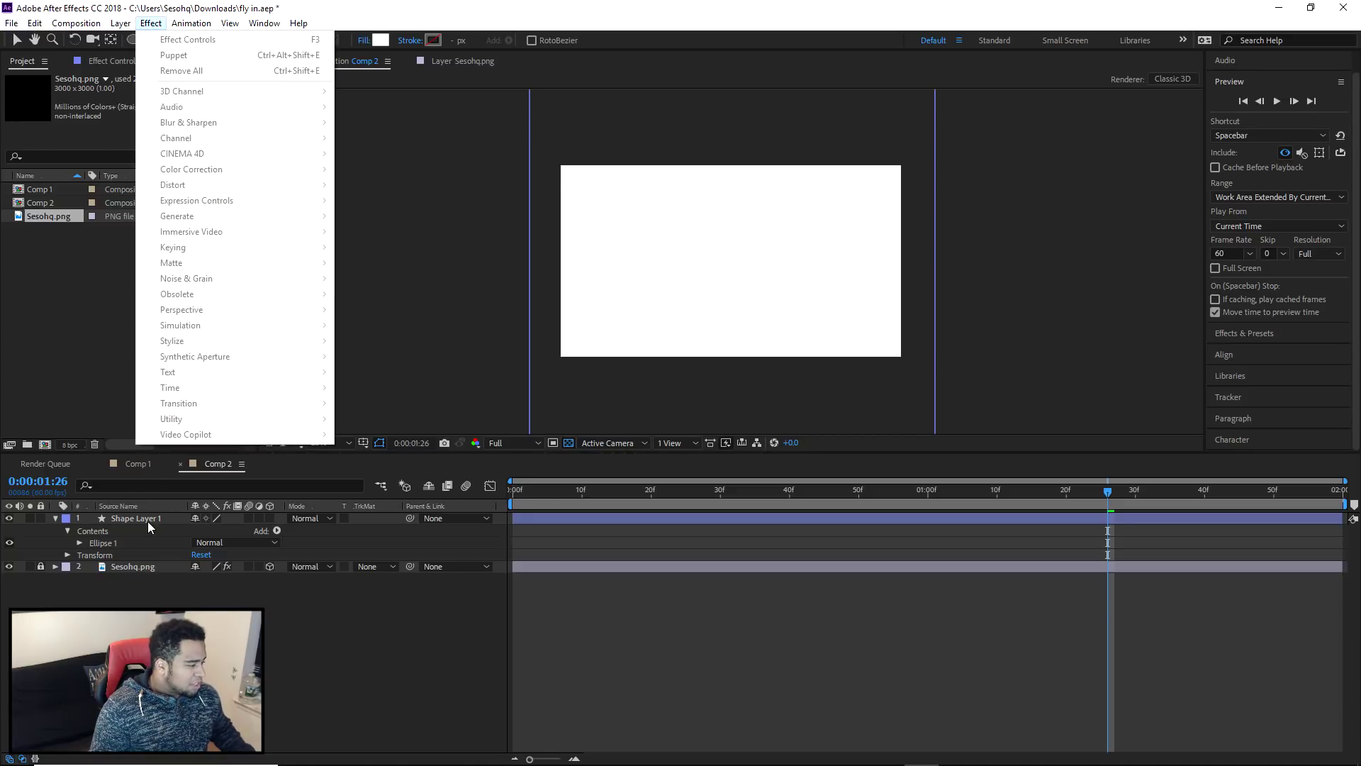
click(138, 518)
click(146, 21)
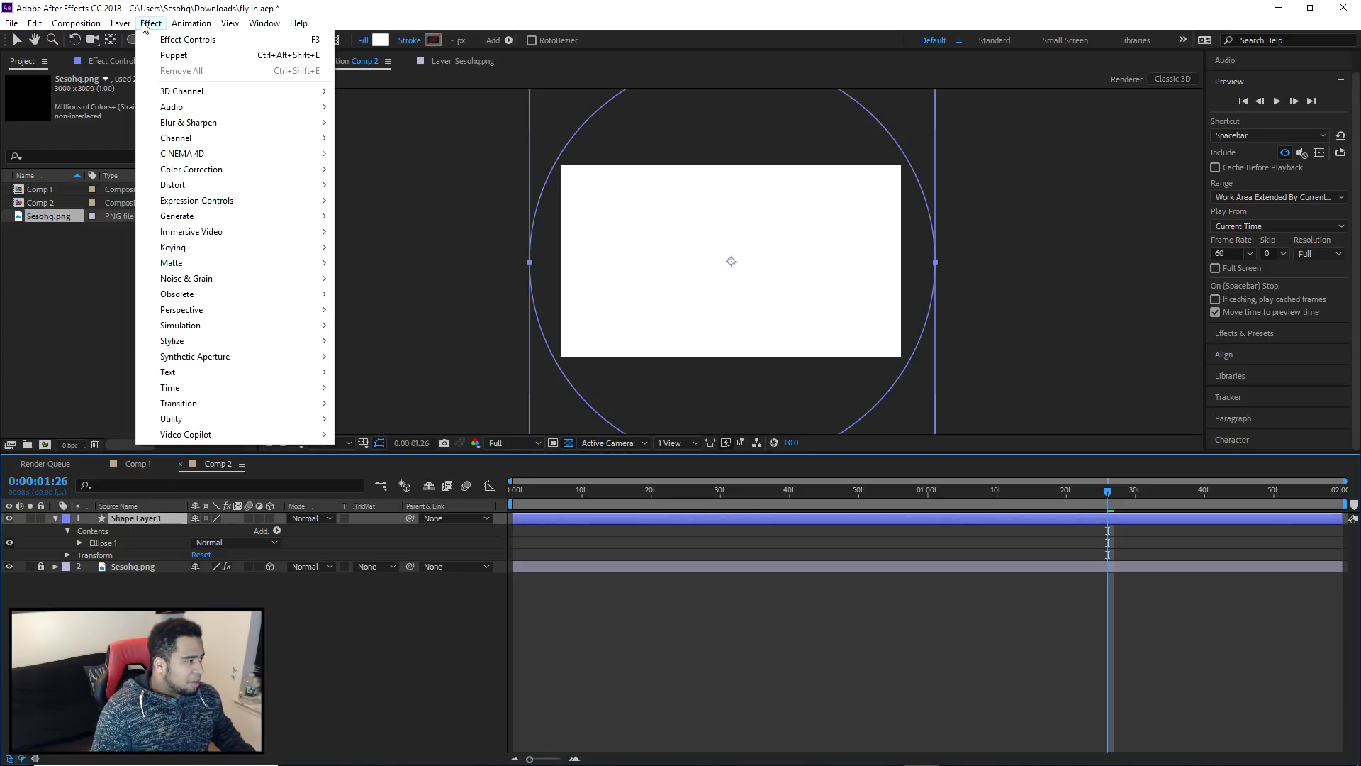
mouse_move(196, 403)
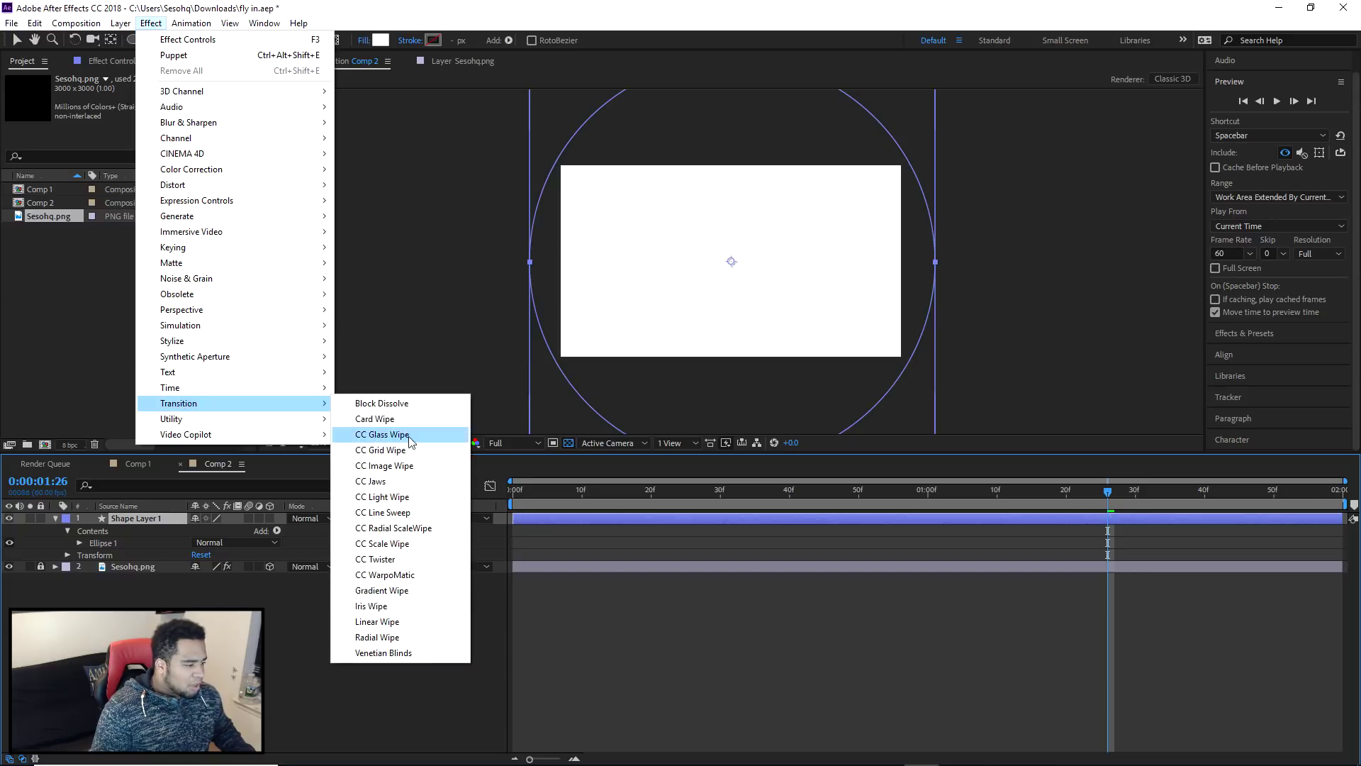
click(389, 481)
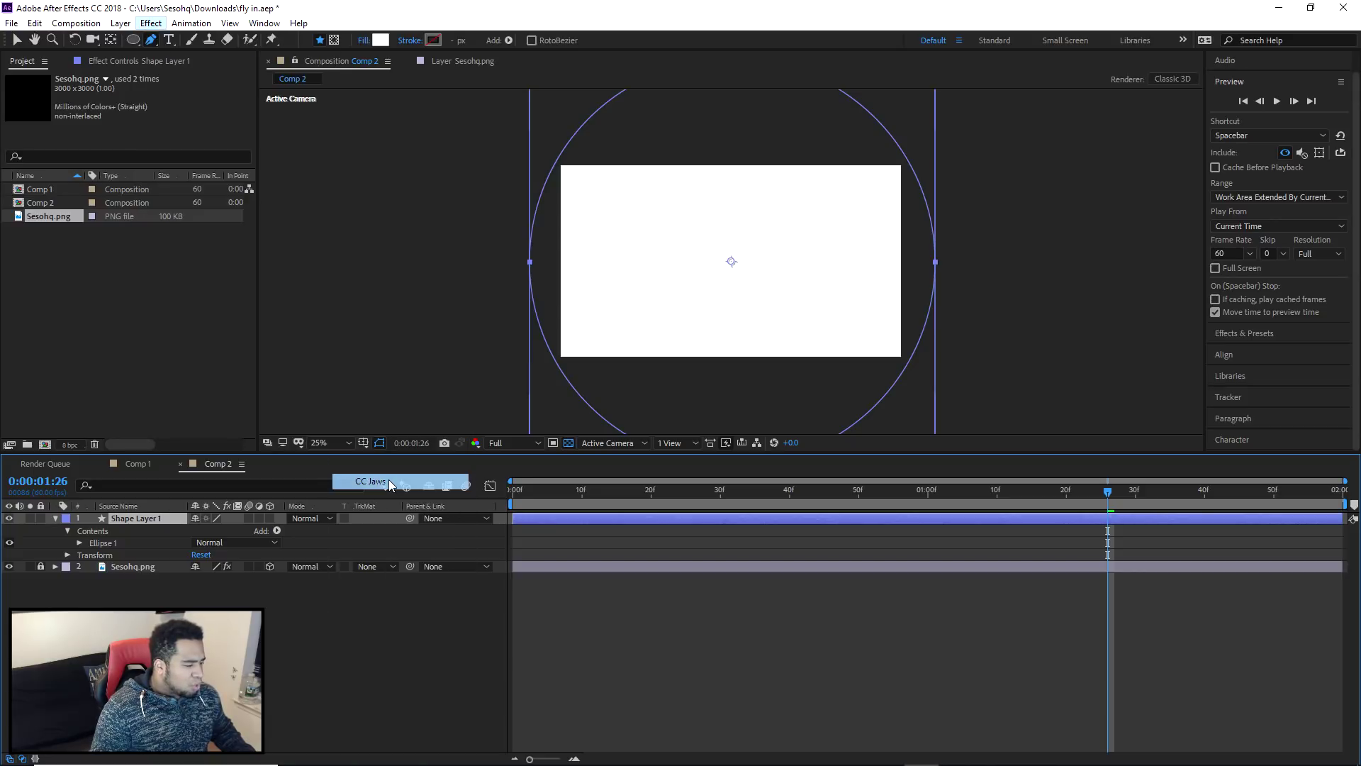
drag(147, 103, 174, 114)
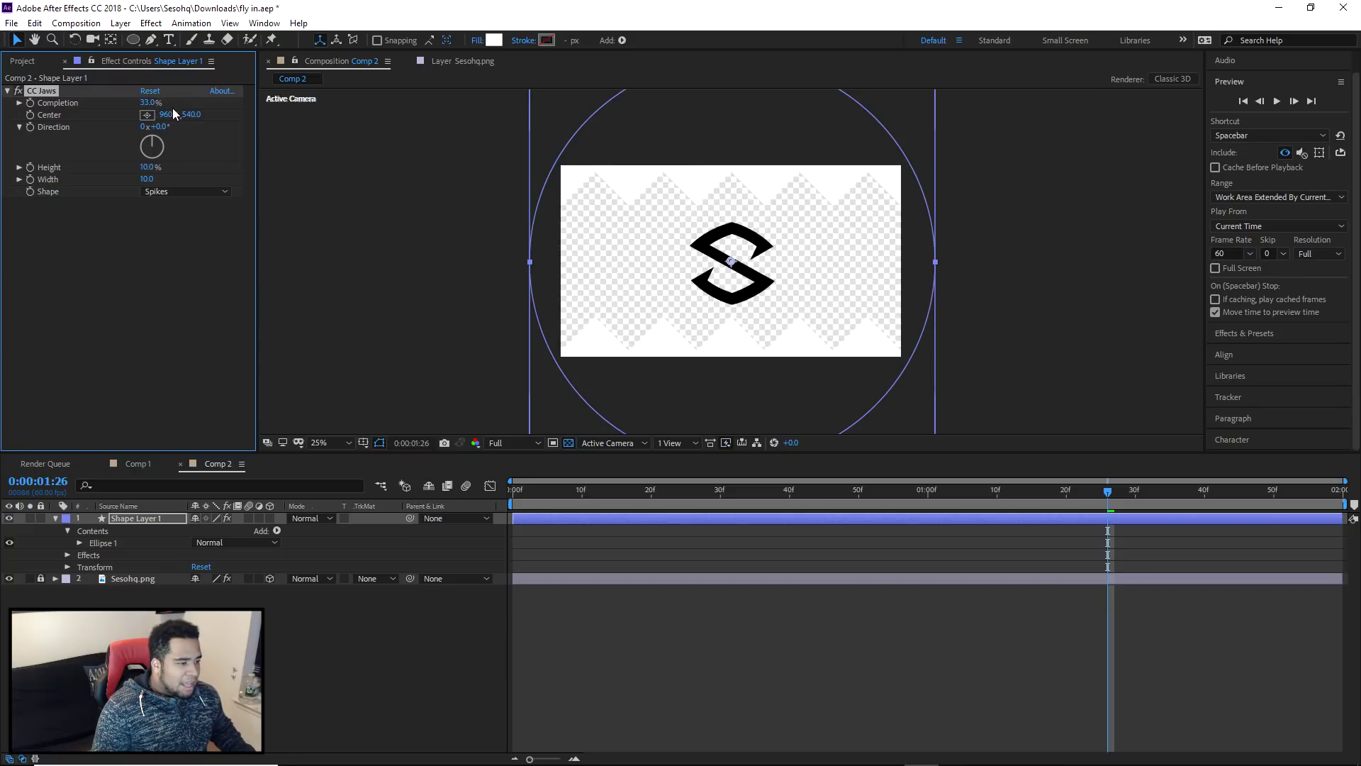
- Try placing the shape layer beneath the Sesohq.png layer, and undo the reordering
click(144, 521)
drag(147, 552, 146, 585)
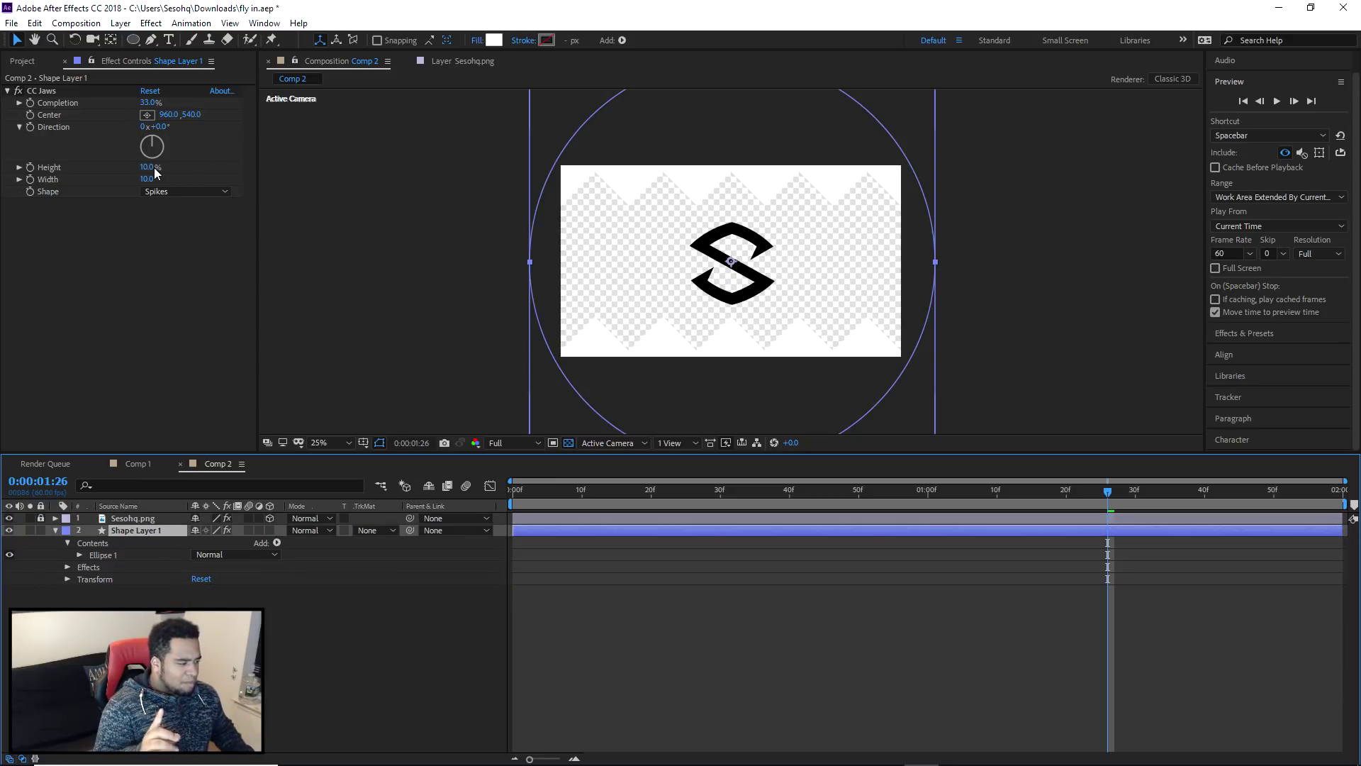
key(ctrl+z)
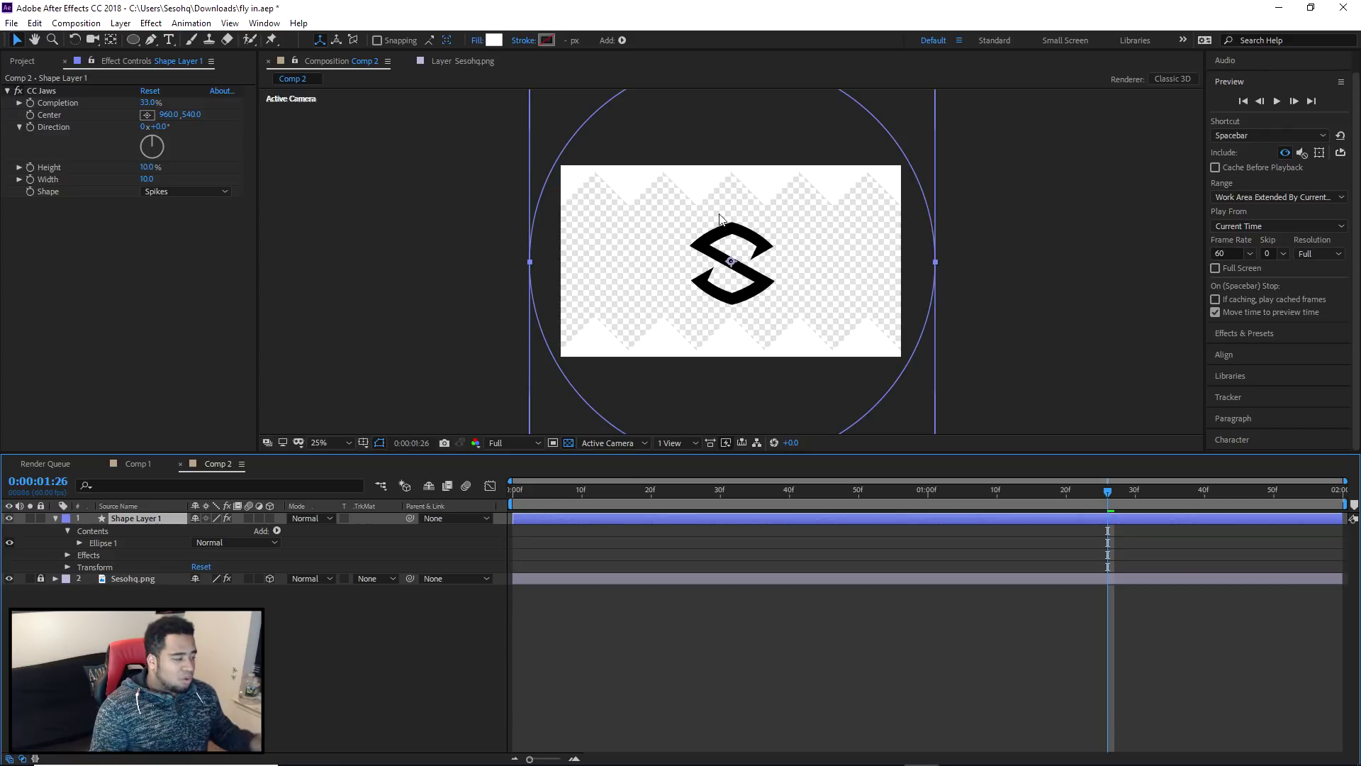
- Set the CC Jaws completion to 0%, and move the shape layer briefly beneath the logo and back above it
mouse_move(152, 108)
mouse_down()
mouse_move(232, 112)
mouse_move(151, 104)
mouse_up()
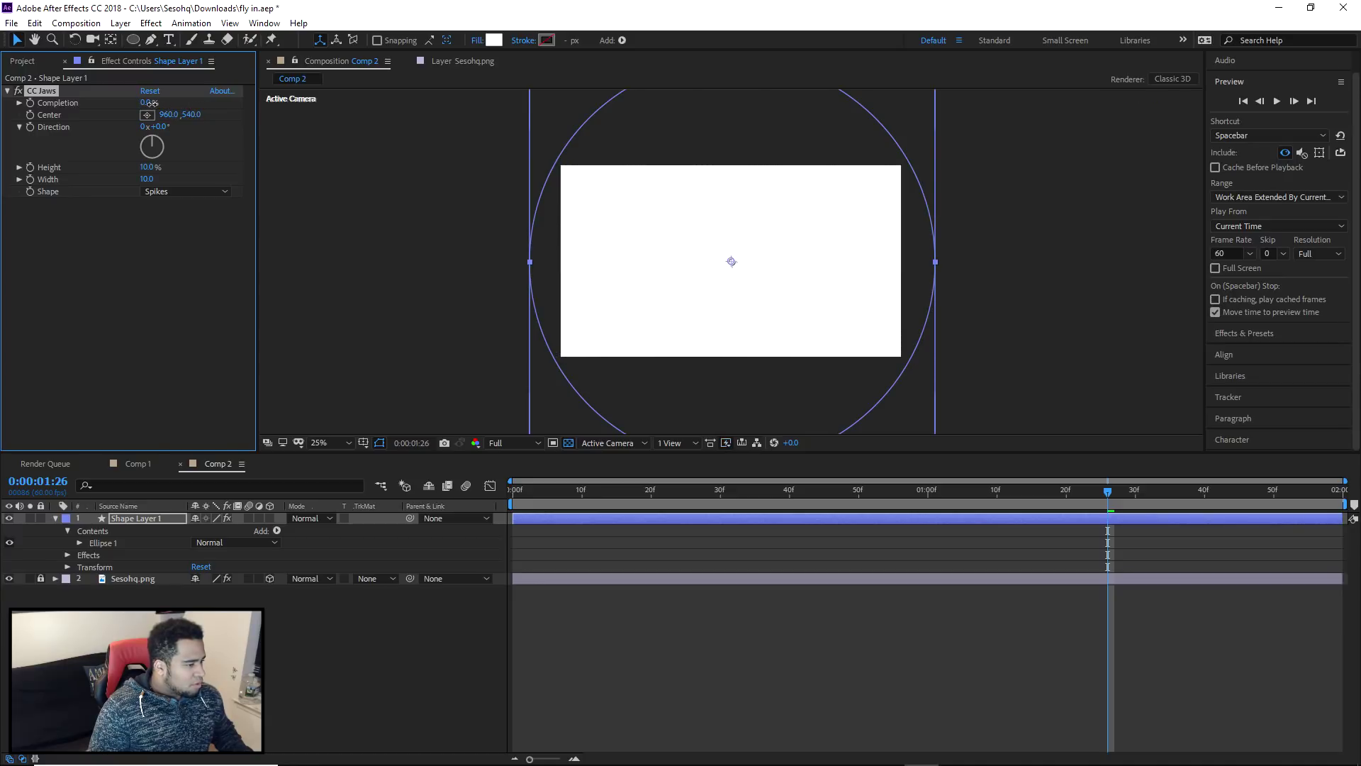
drag(170, 517, 165, 587)
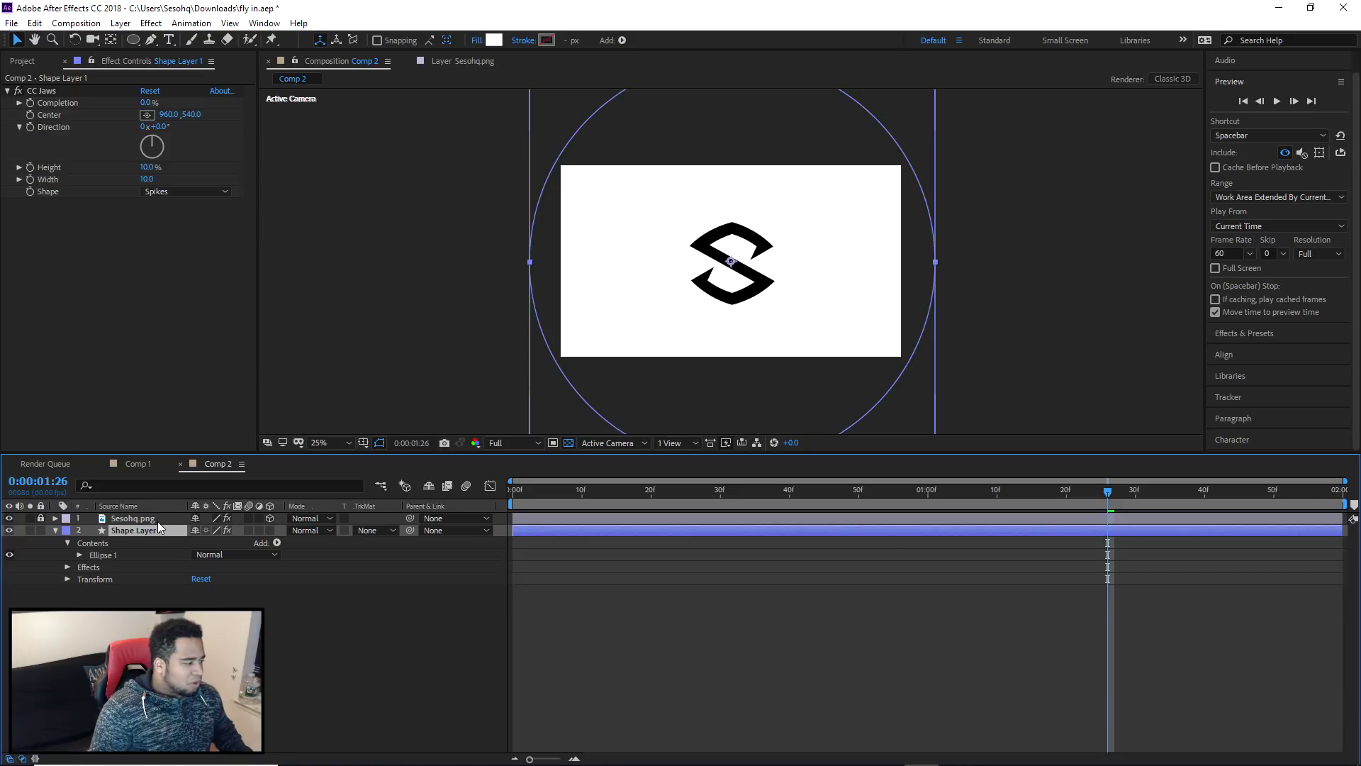
key(ctrl+])
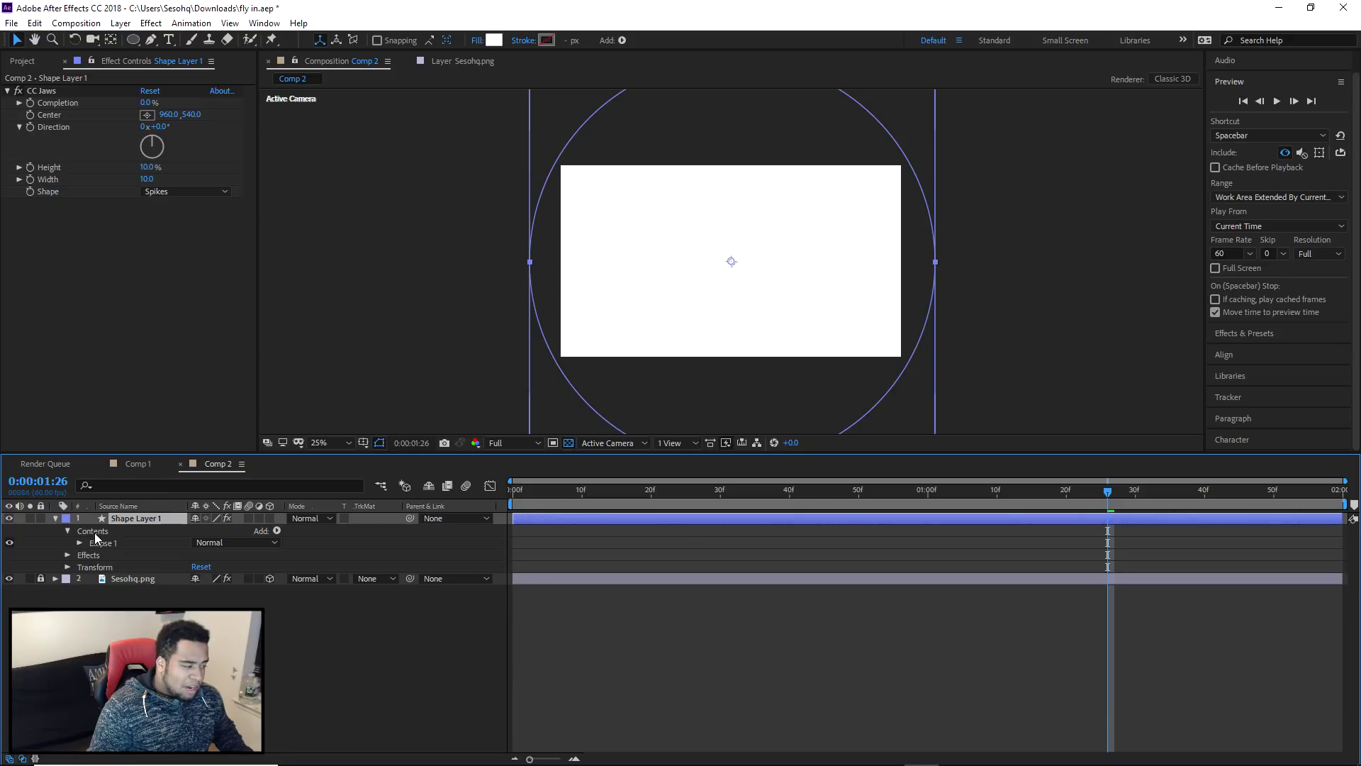
- Add a Twist to the shape layer's contents with an angle of 52 and a centre of 0, 896
click(277, 532)
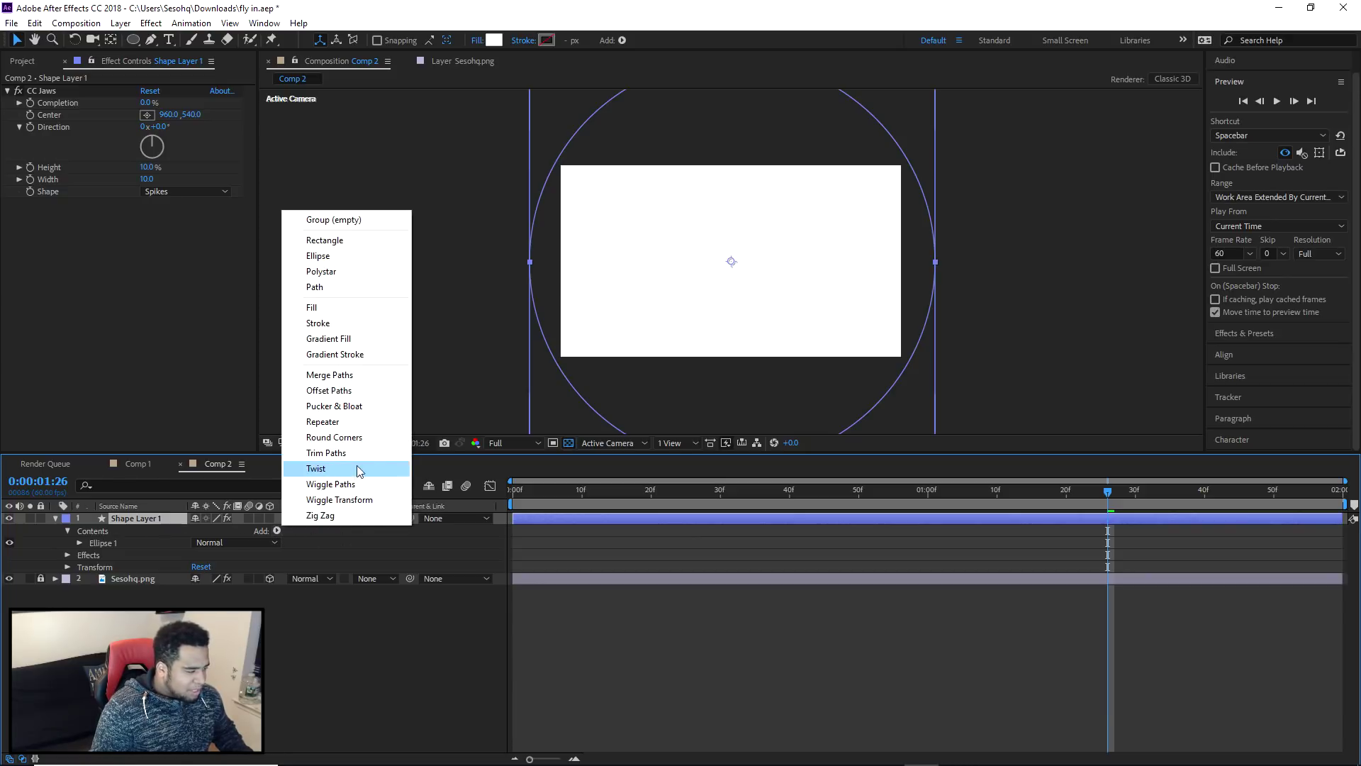
click(358, 469)
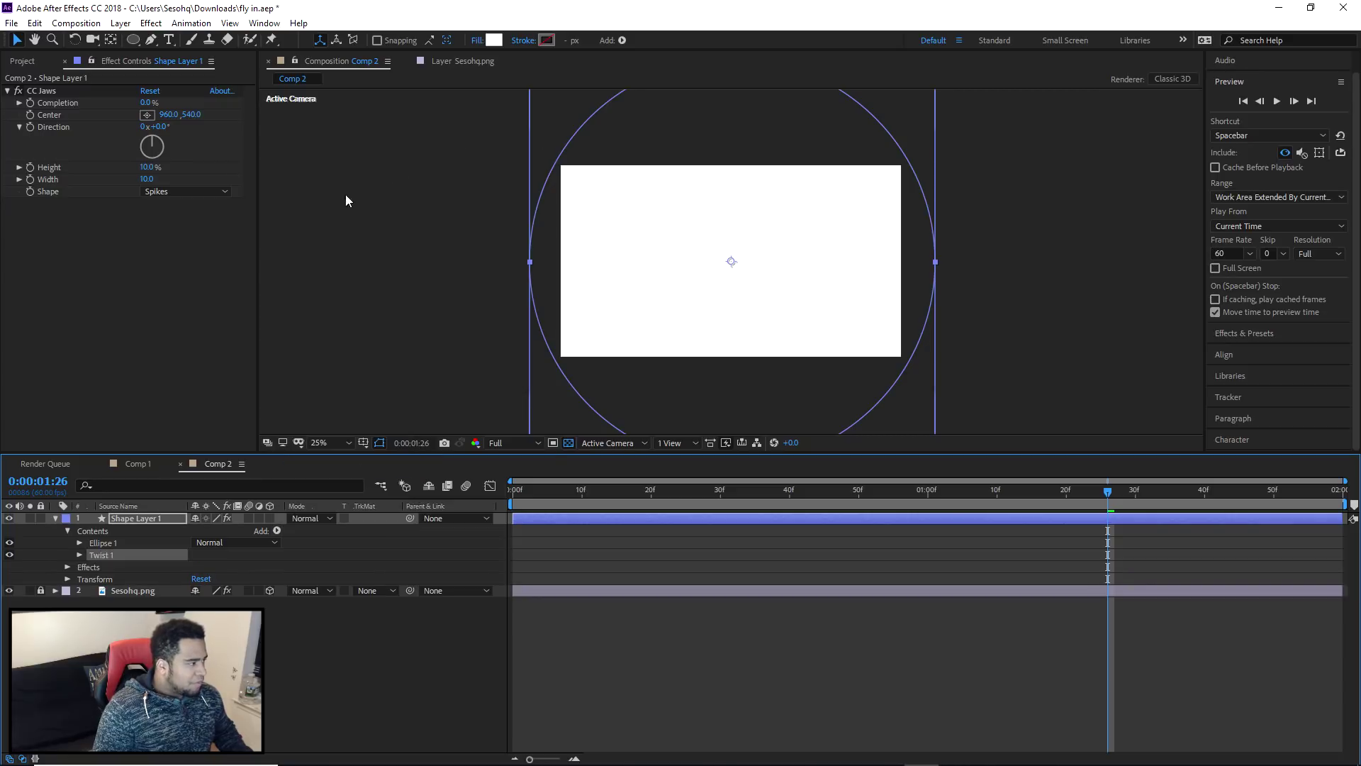
click(79, 555)
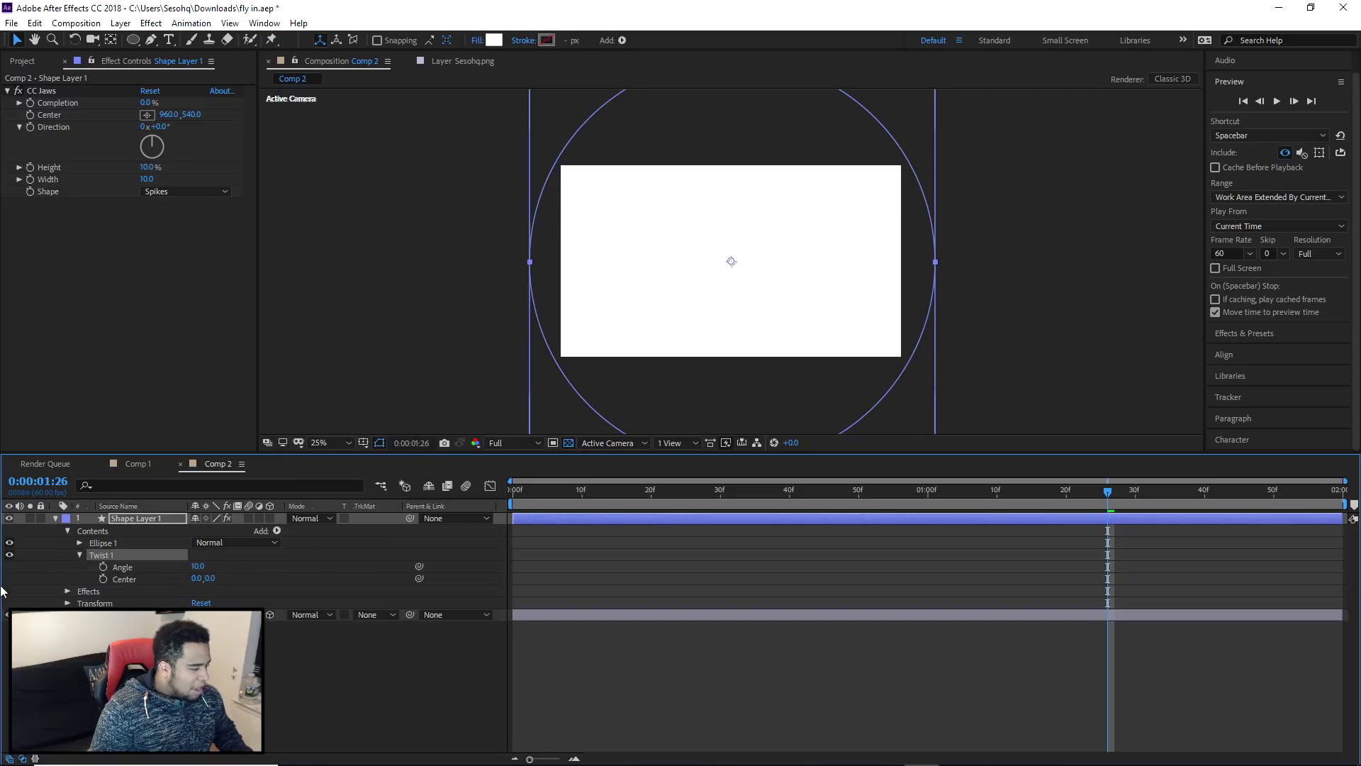
drag(207, 566, 796, 629)
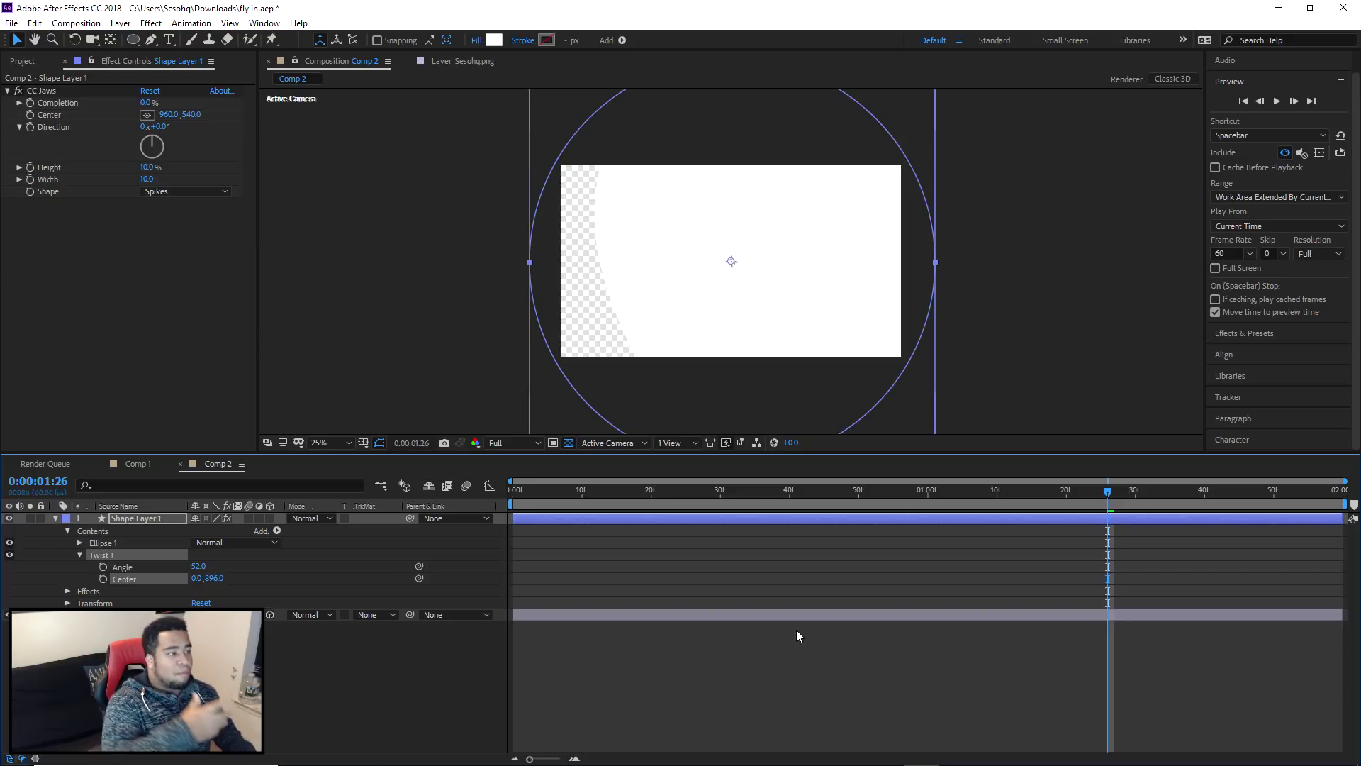
- Set the Twist angle to 54
click(199, 567)
text(202)
key(Return)
drag(321, 578, 214, 585)
click(214, 578)
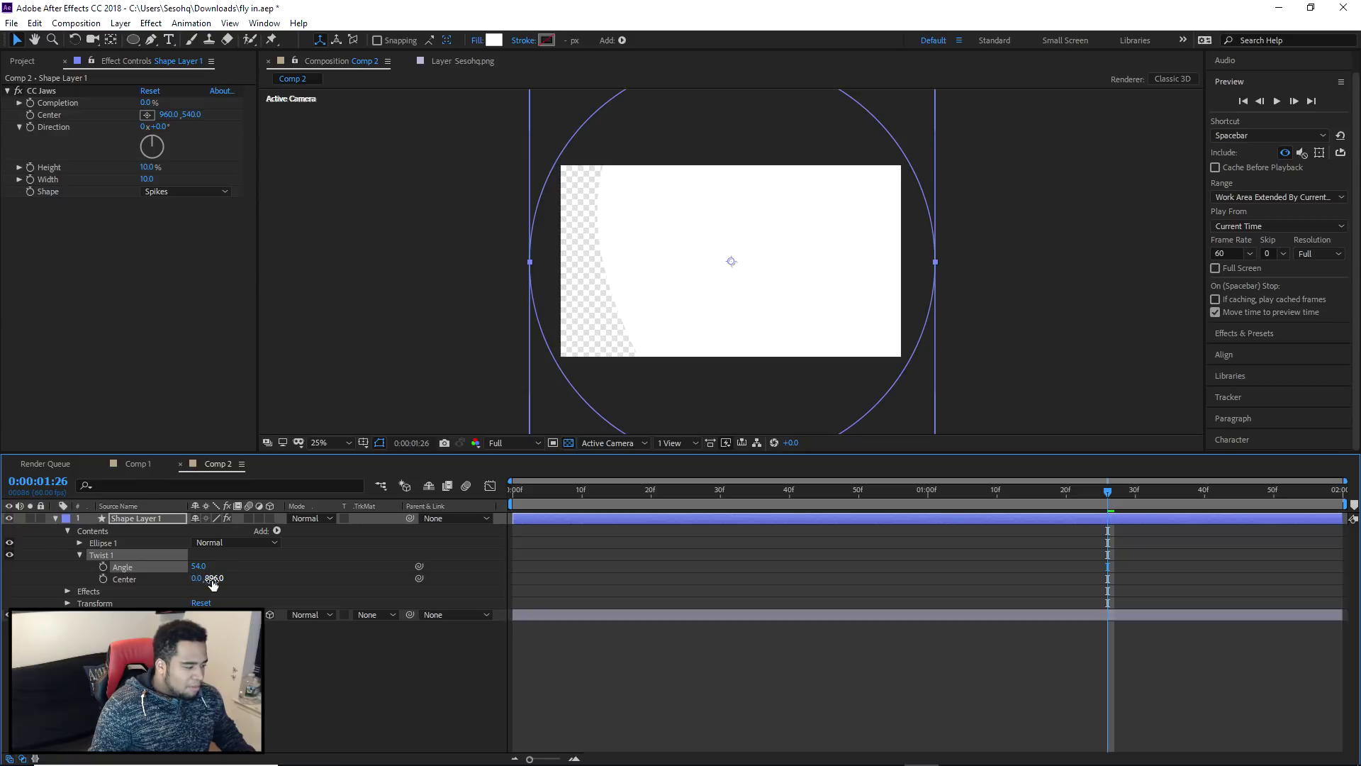
- Set the Twist centre's Y value to 800 and preview the composition
click(216, 578)
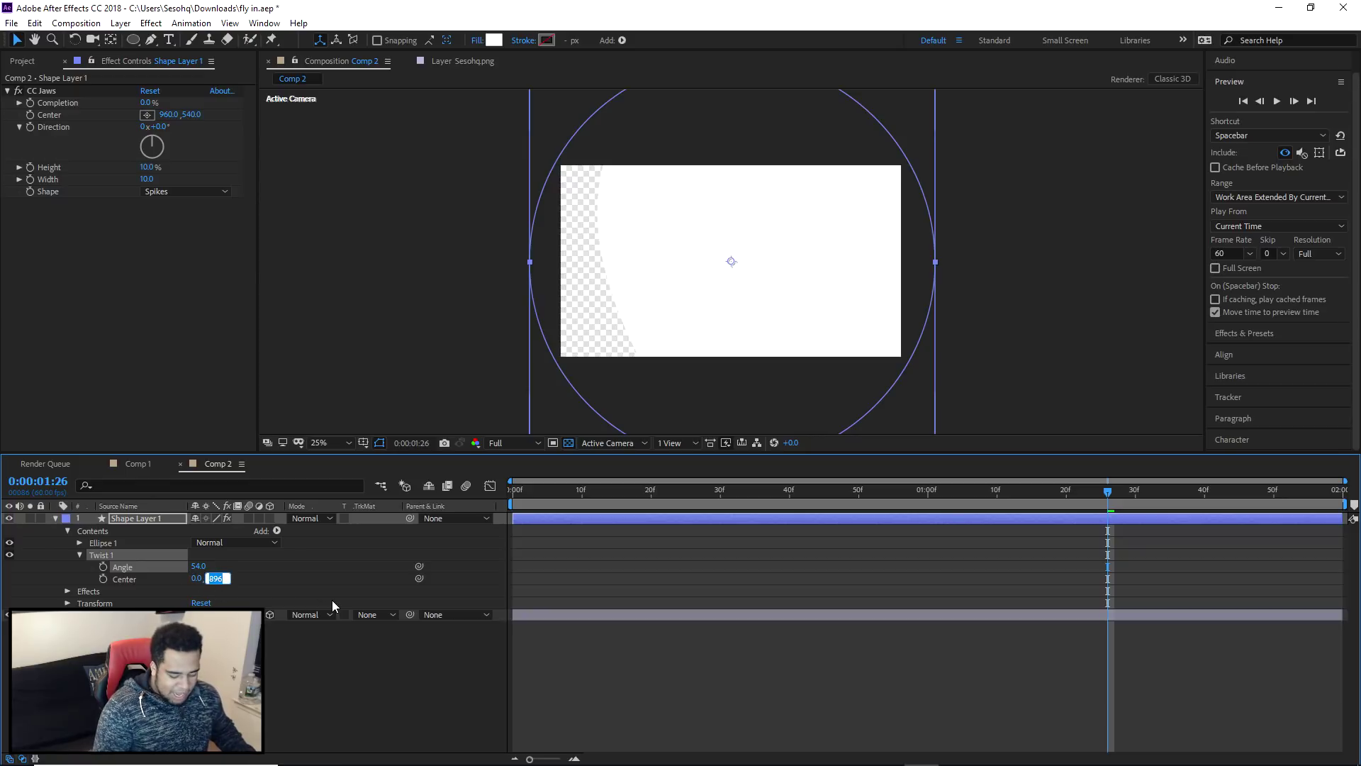
text(80)
key(Return)
key(space)
click(213, 578)
text(0)
key(Return)
key(space)
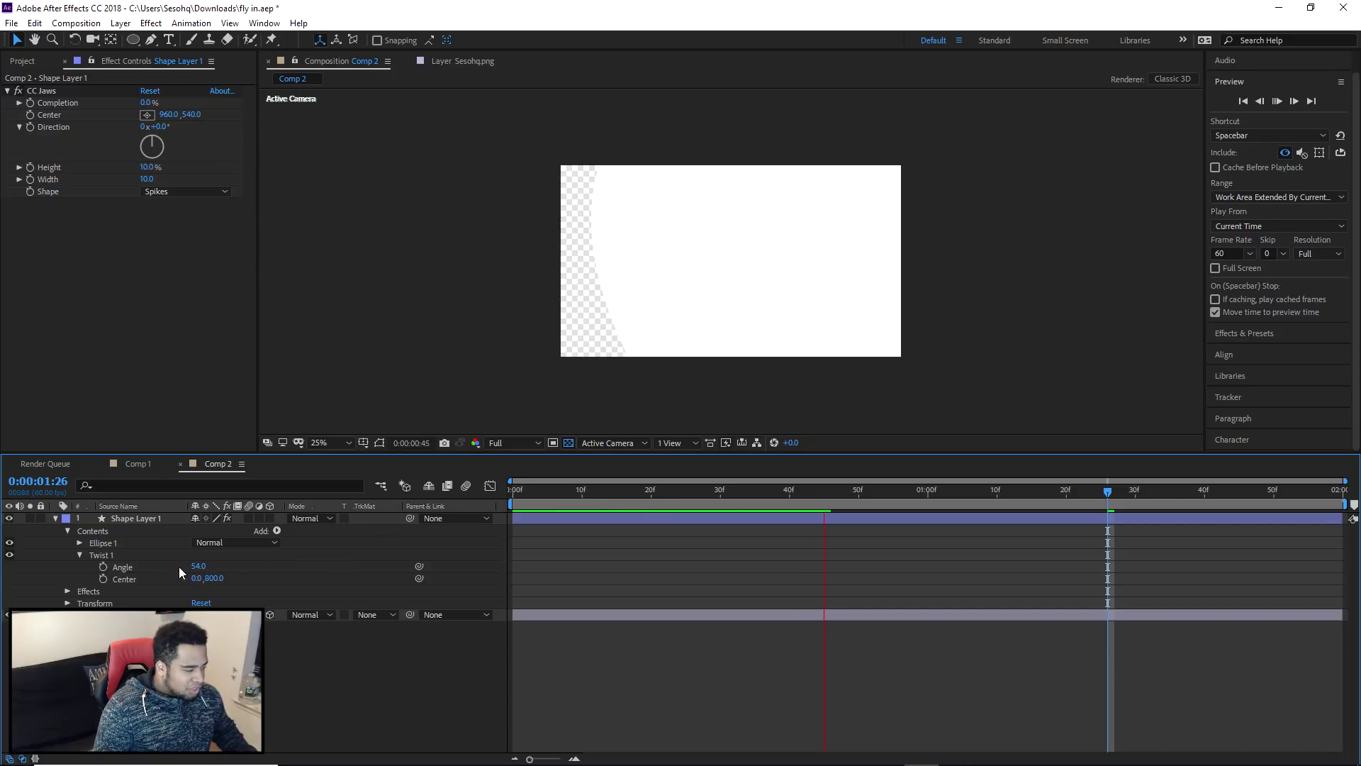
- Move the current time to 0:00:01:20 and raise the Twist angle to 344
drag(207, 567, 380, 580)
drag(217, 580, 202, 567)
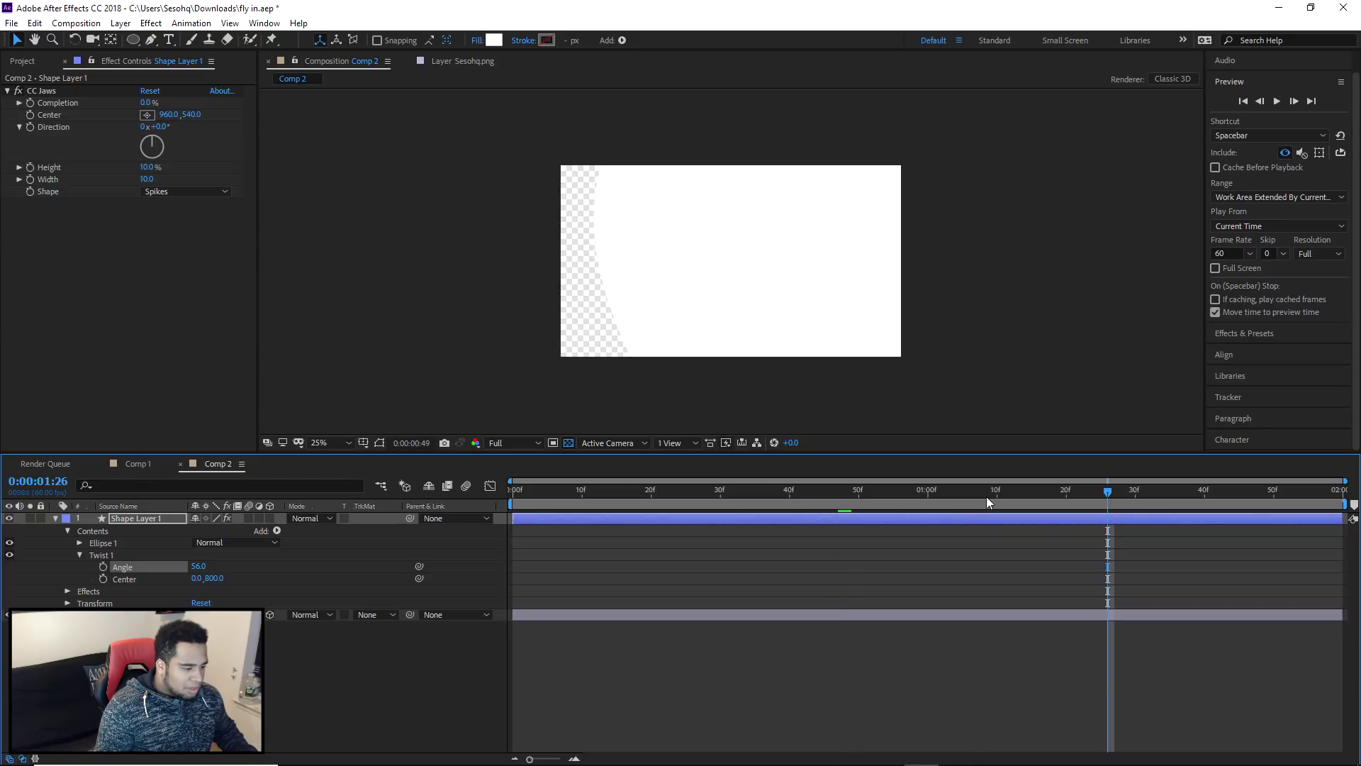
click(986, 496)
click(1066, 496)
drag(198, 566, 391, 556)
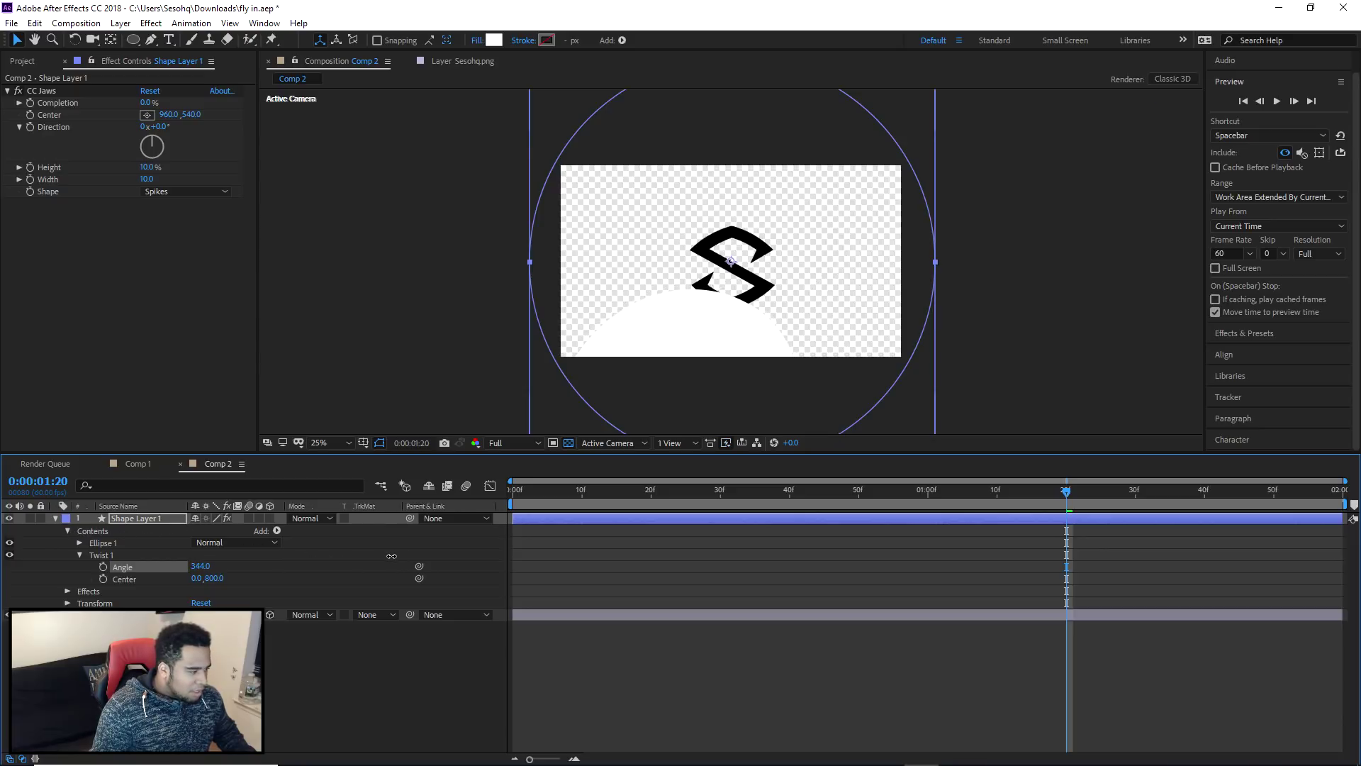
- Set the Twist centre's Y value to 1100 and lower the Twist angle to 214
drag(222, 576, 430, 590)
click(208, 578)
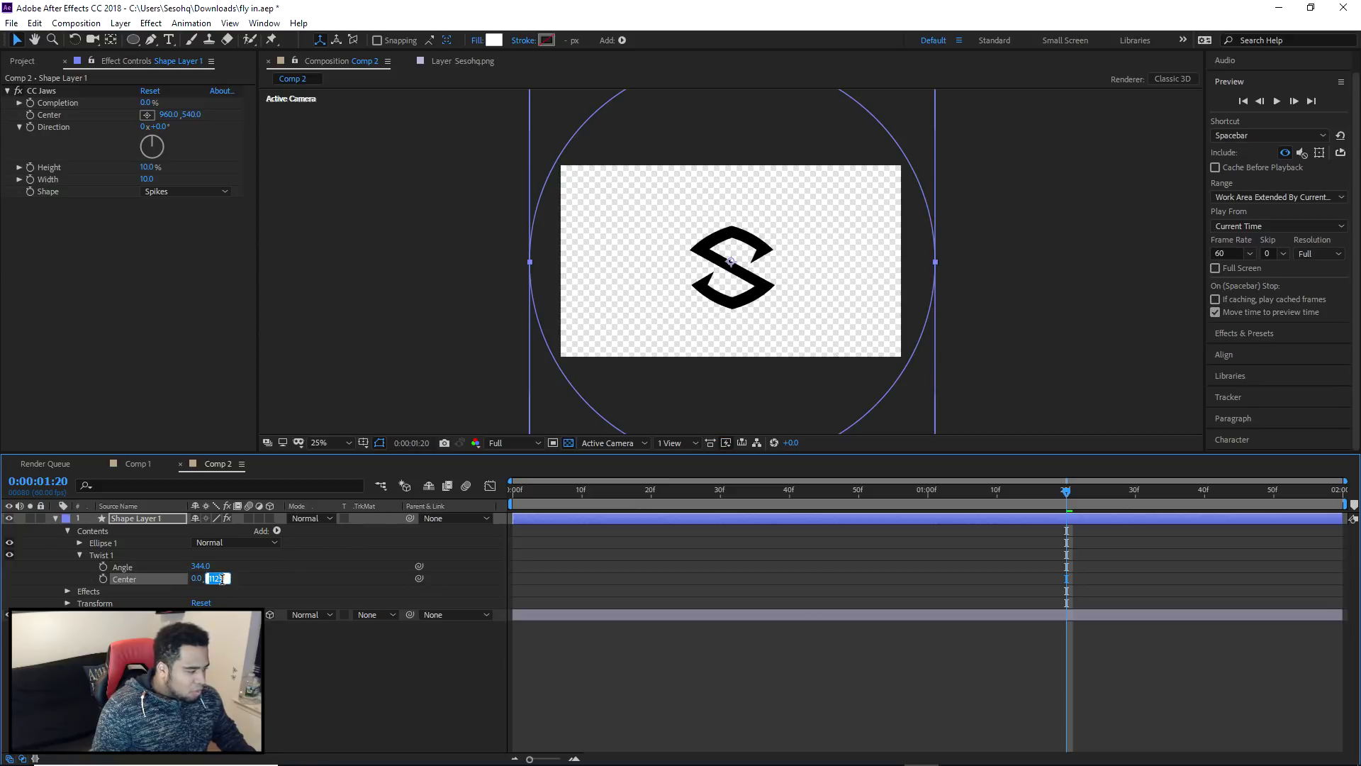
text(1100)
key(Return)
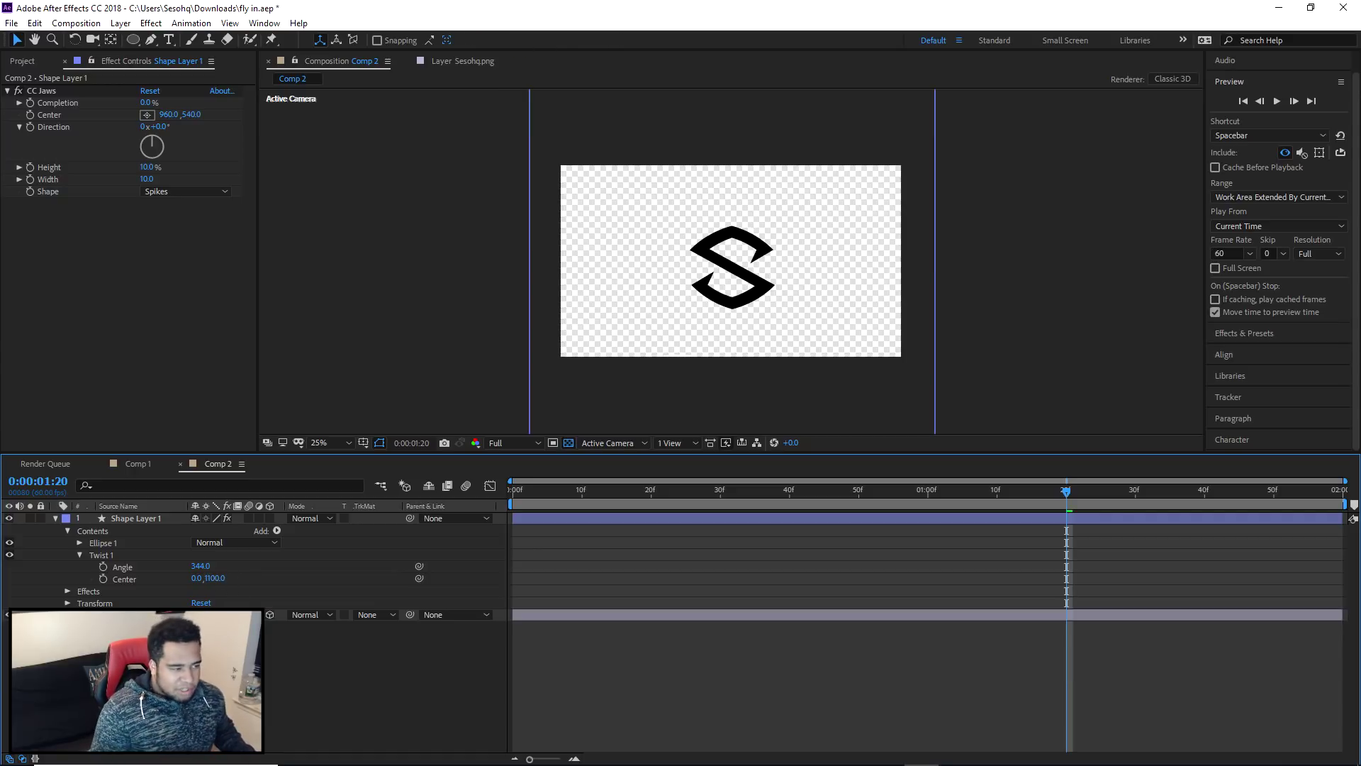
drag(200, 565, 134, 603)
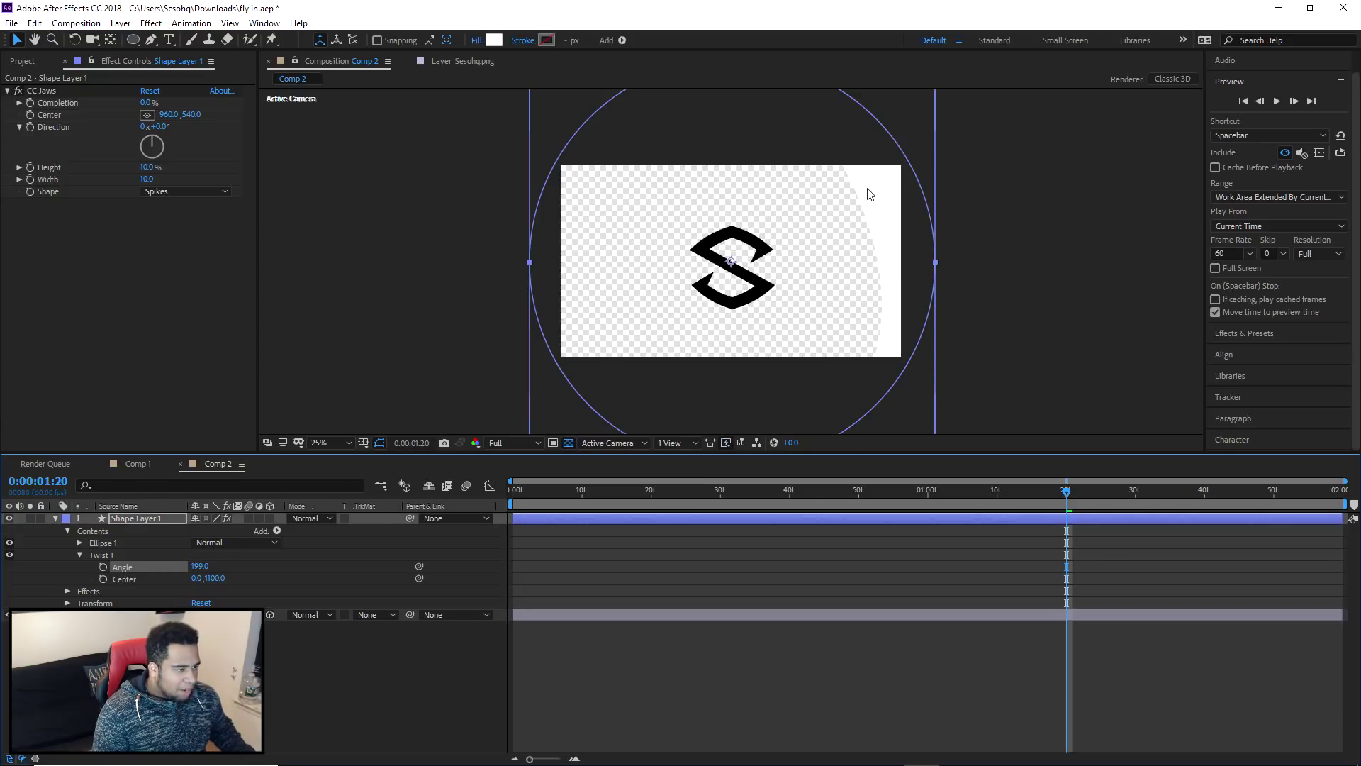
drag(202, 565, 207, 565)
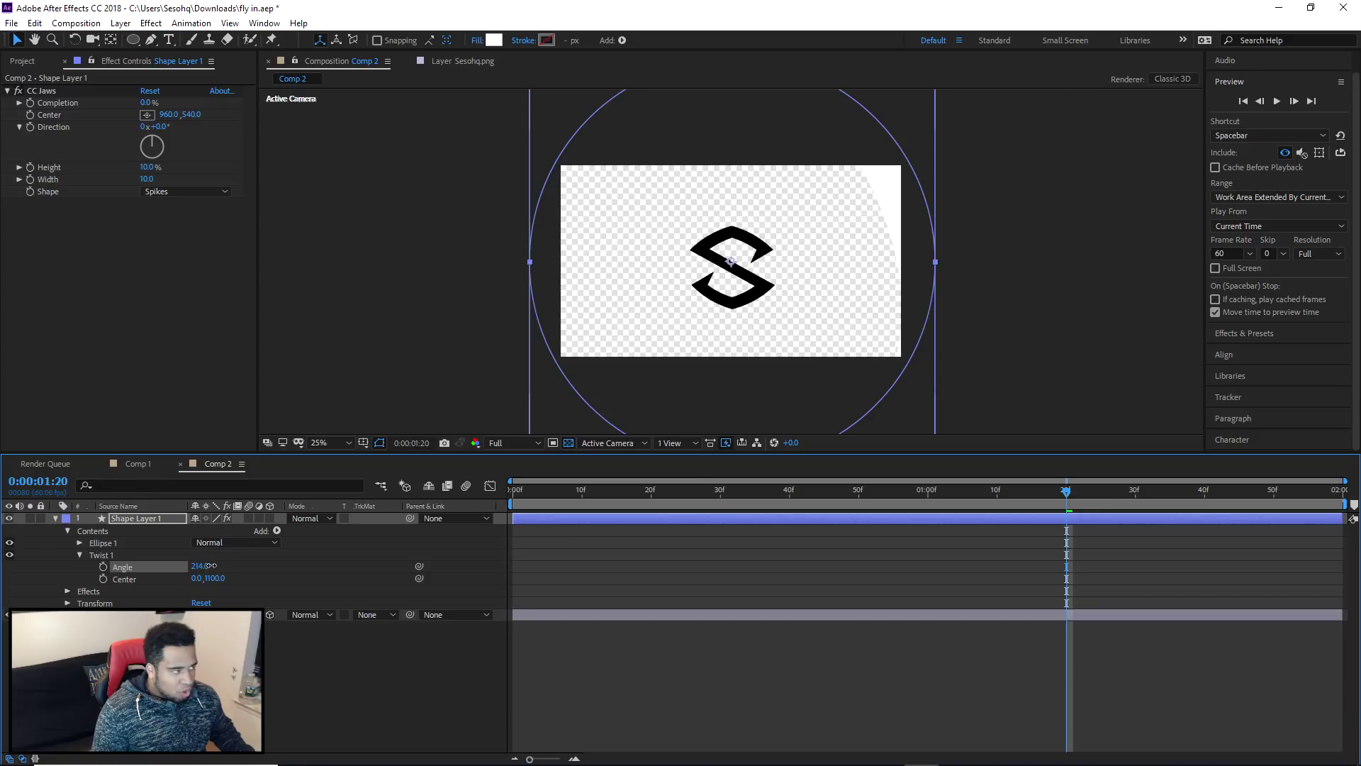
- Change the circle's fill colour to a bright lime green
click(494, 40)
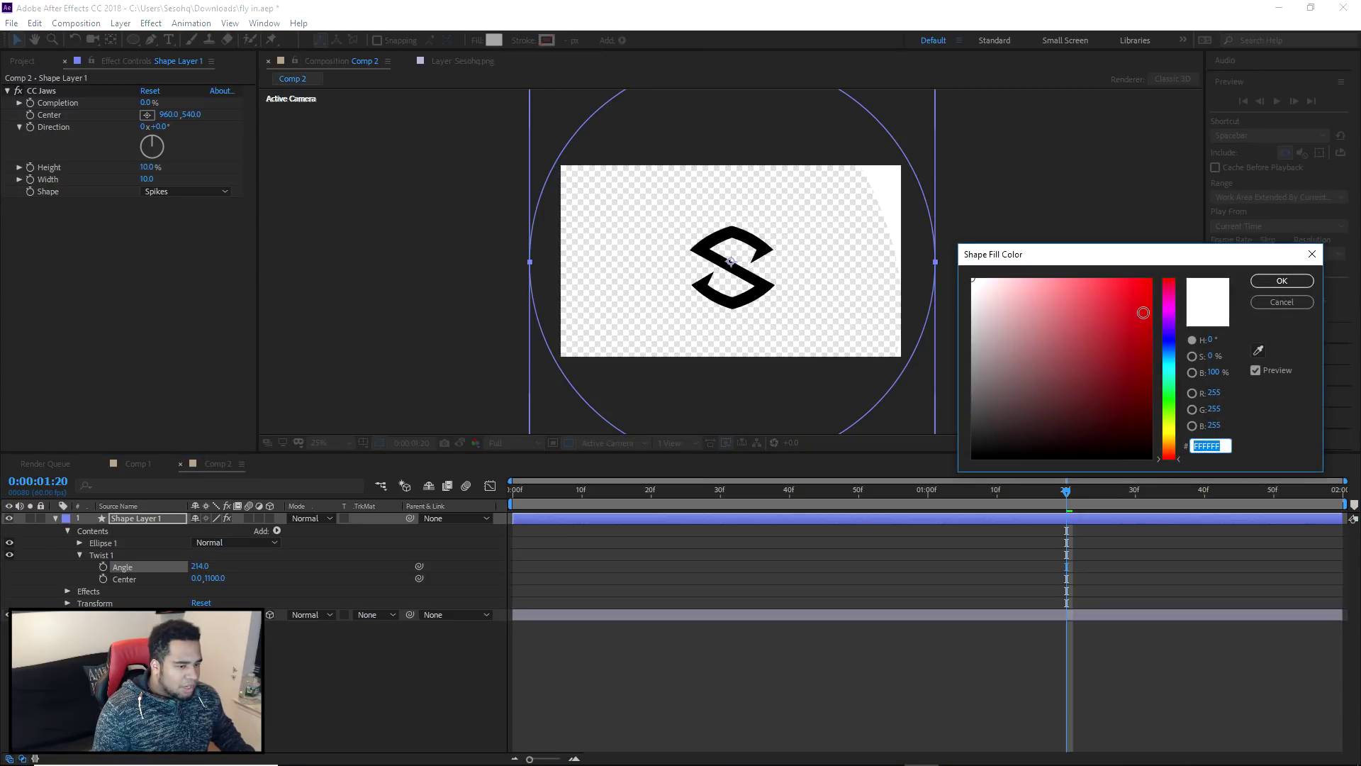
click(1121, 296)
drag(1164, 453, 1166, 414)
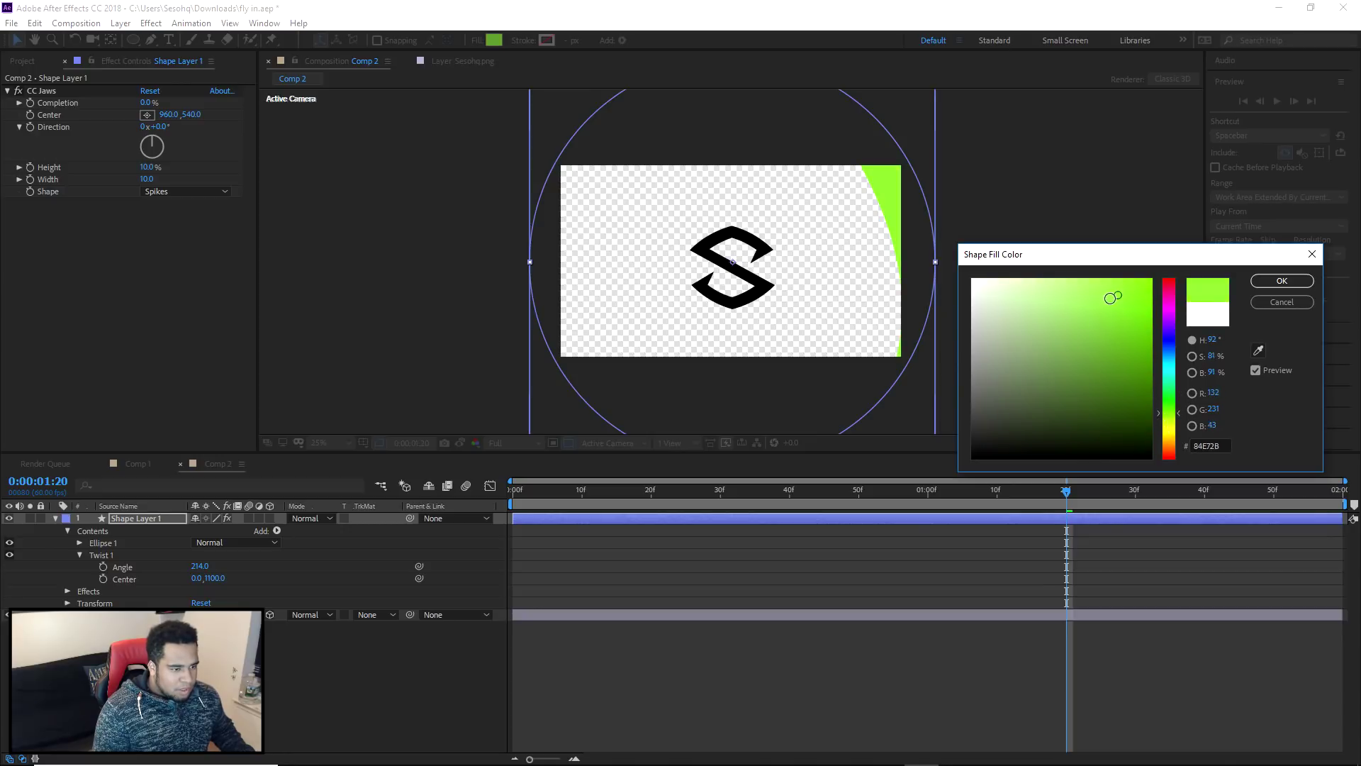
click(1282, 280)
- Vary the Twist angle to sweep the green circle across the frame, ending at 261
drag(207, 569, 170, 603)
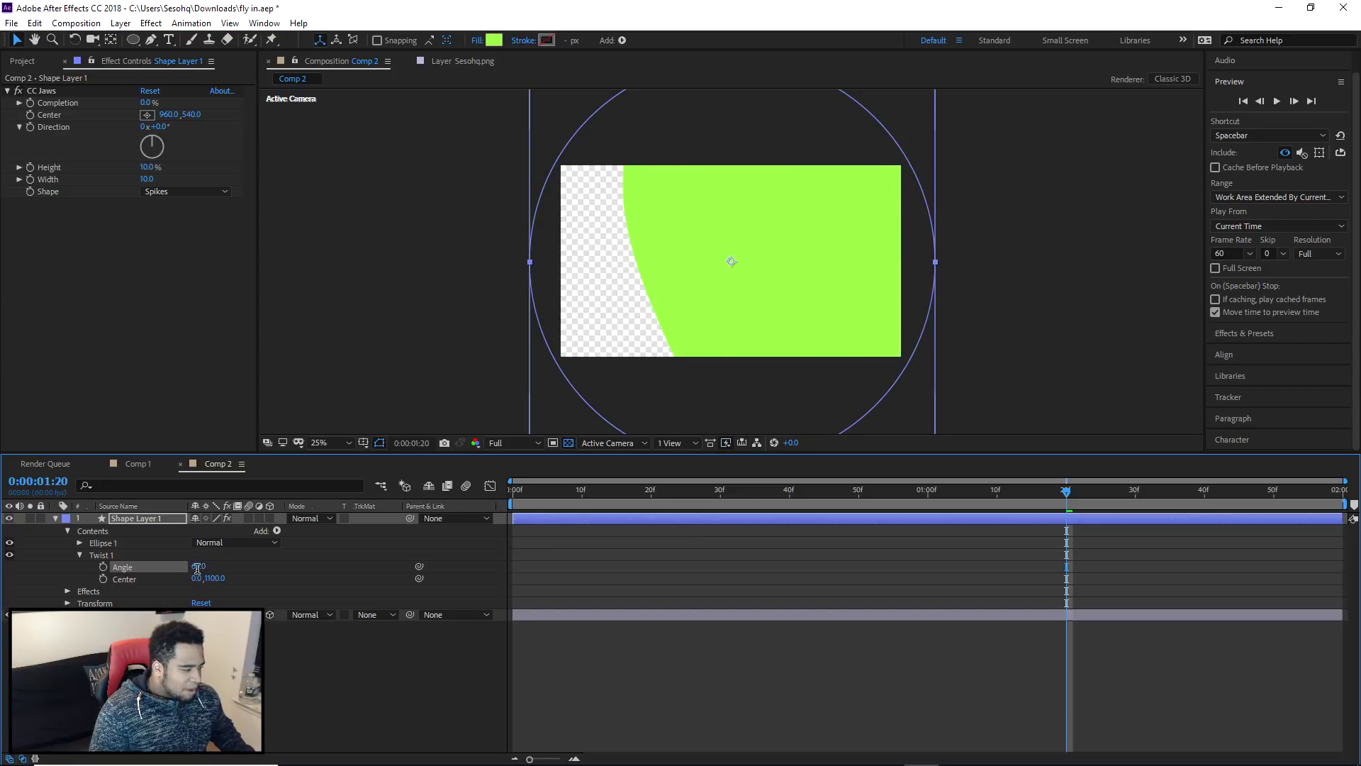
click(197, 567)
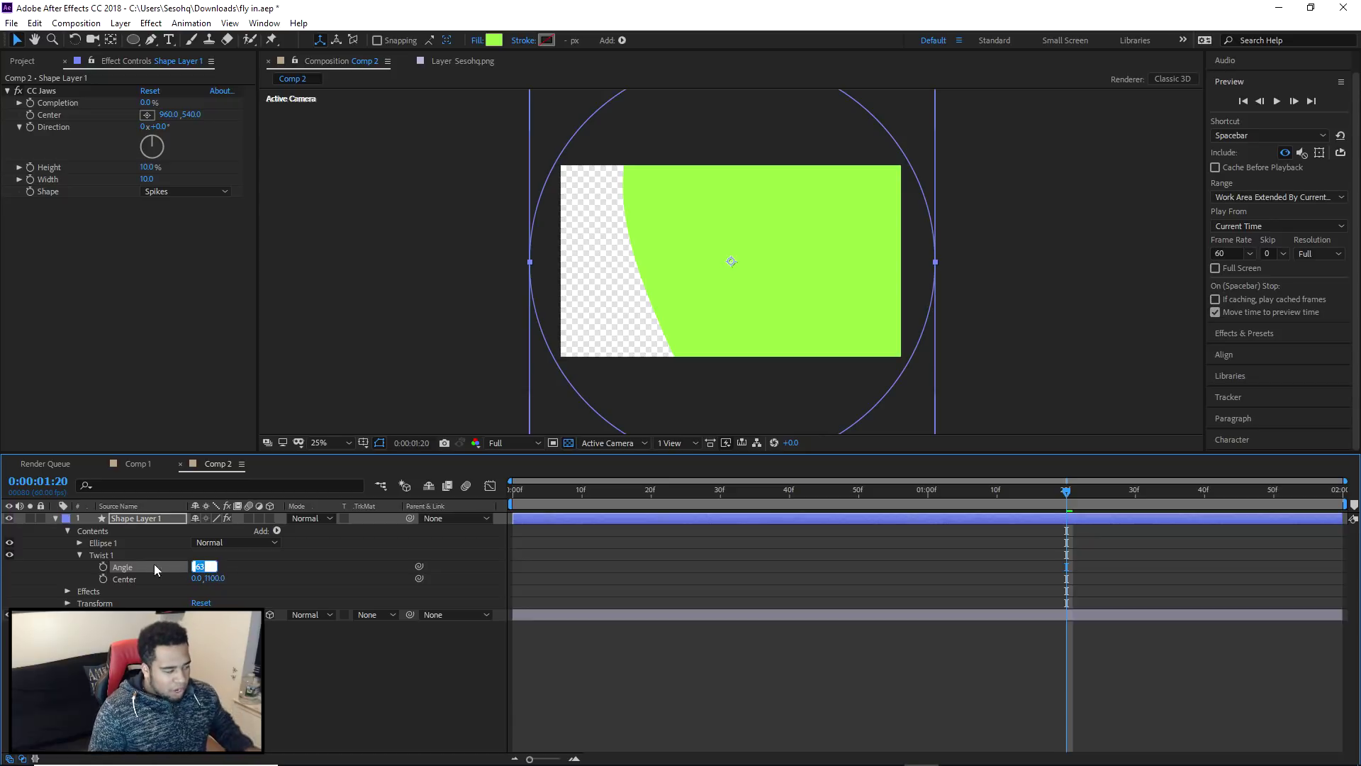
click(238, 565)
drag(201, 568, 349, 572)
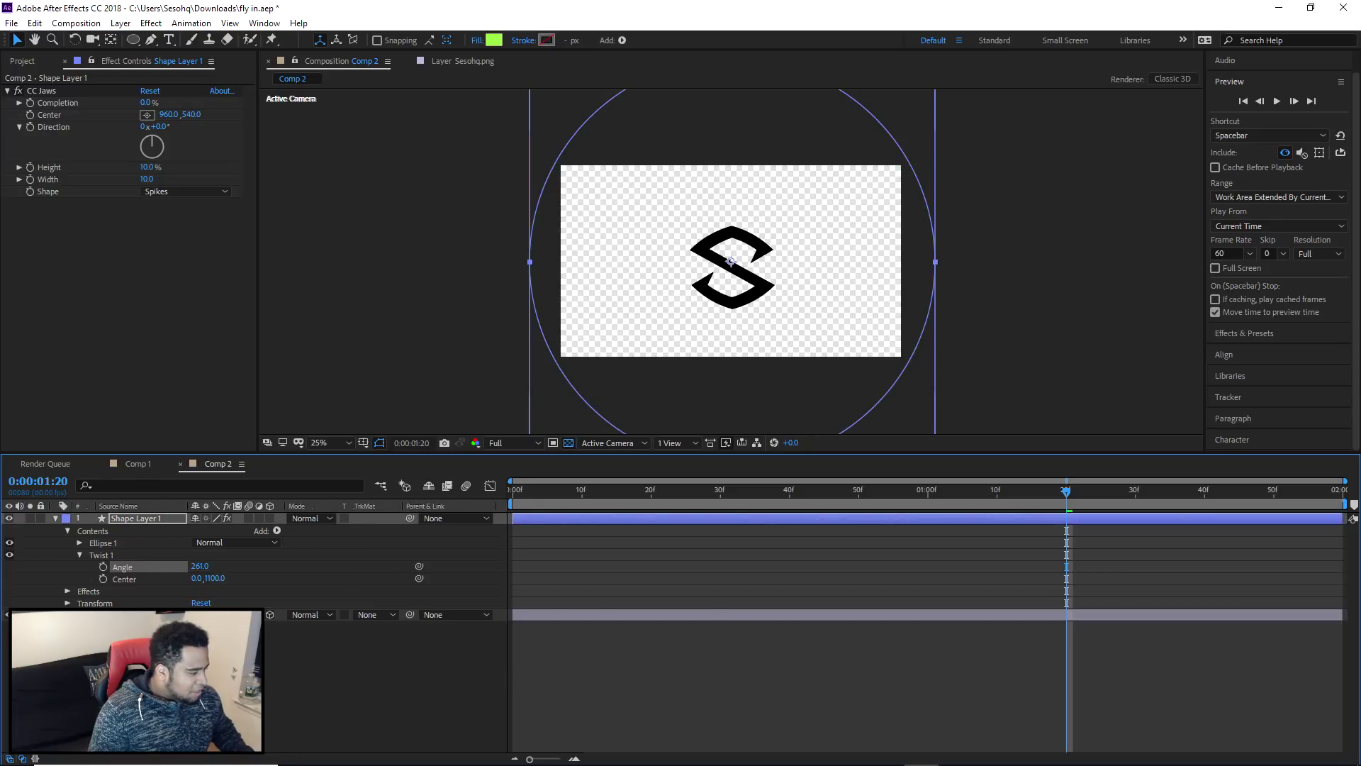
- Reveal the Sesohq.png layer's keyframes and move the current time to the final set at 0:00:01:30
key(ctrl+shift+a)
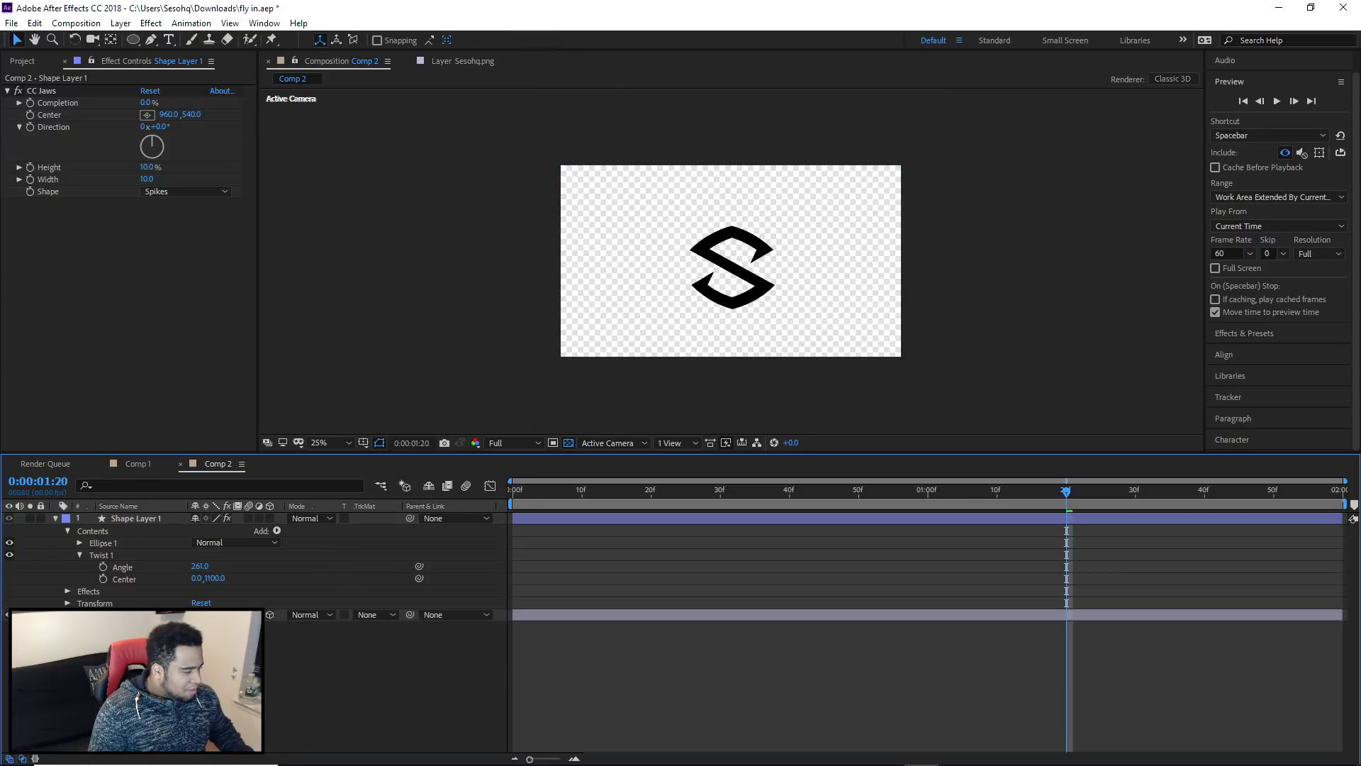
click(135, 615)
key(u)
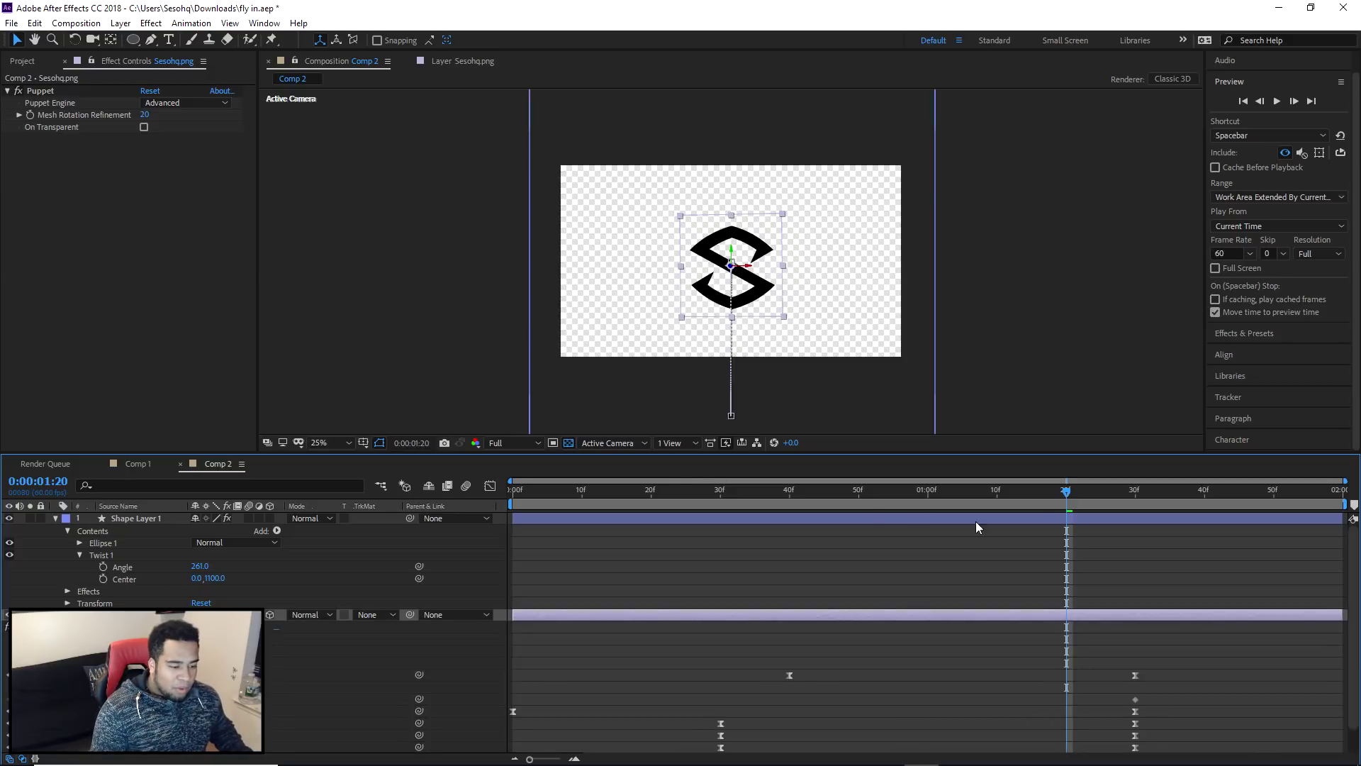
drag(1064, 492, 1135, 494)
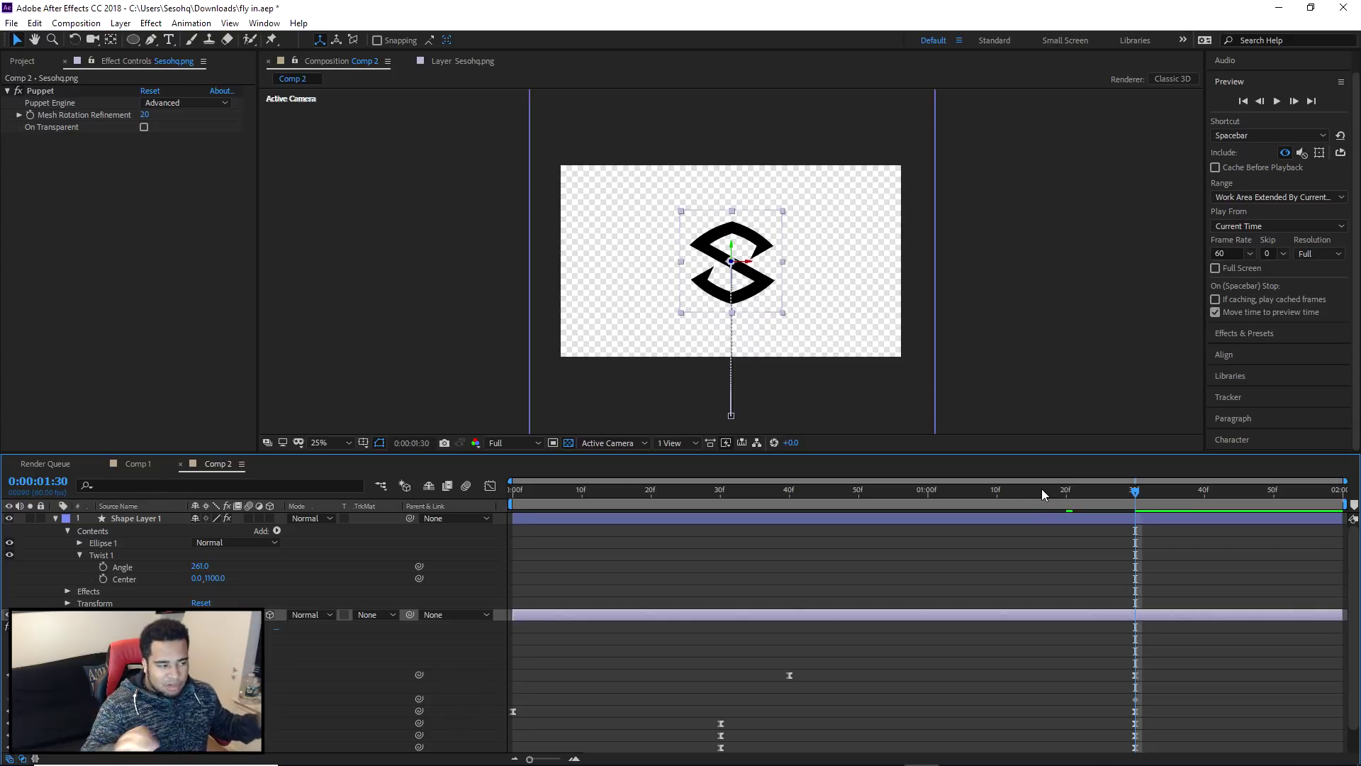
key(u)
key(u)
key(u)
key(u)
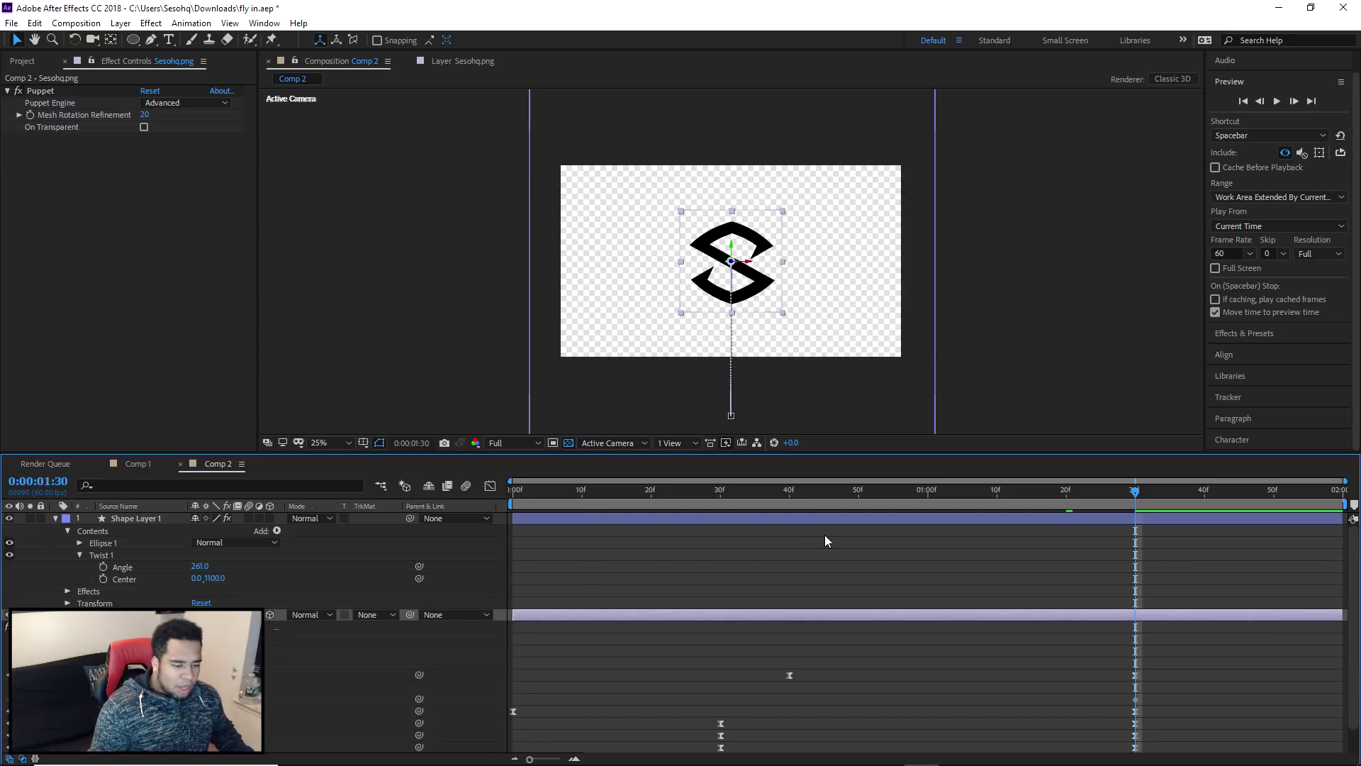
- Keyframe the Twist's Angle and Center at 0:00:01:30 and set the Angle to -5 at 0:00:01:40
click(102, 567)
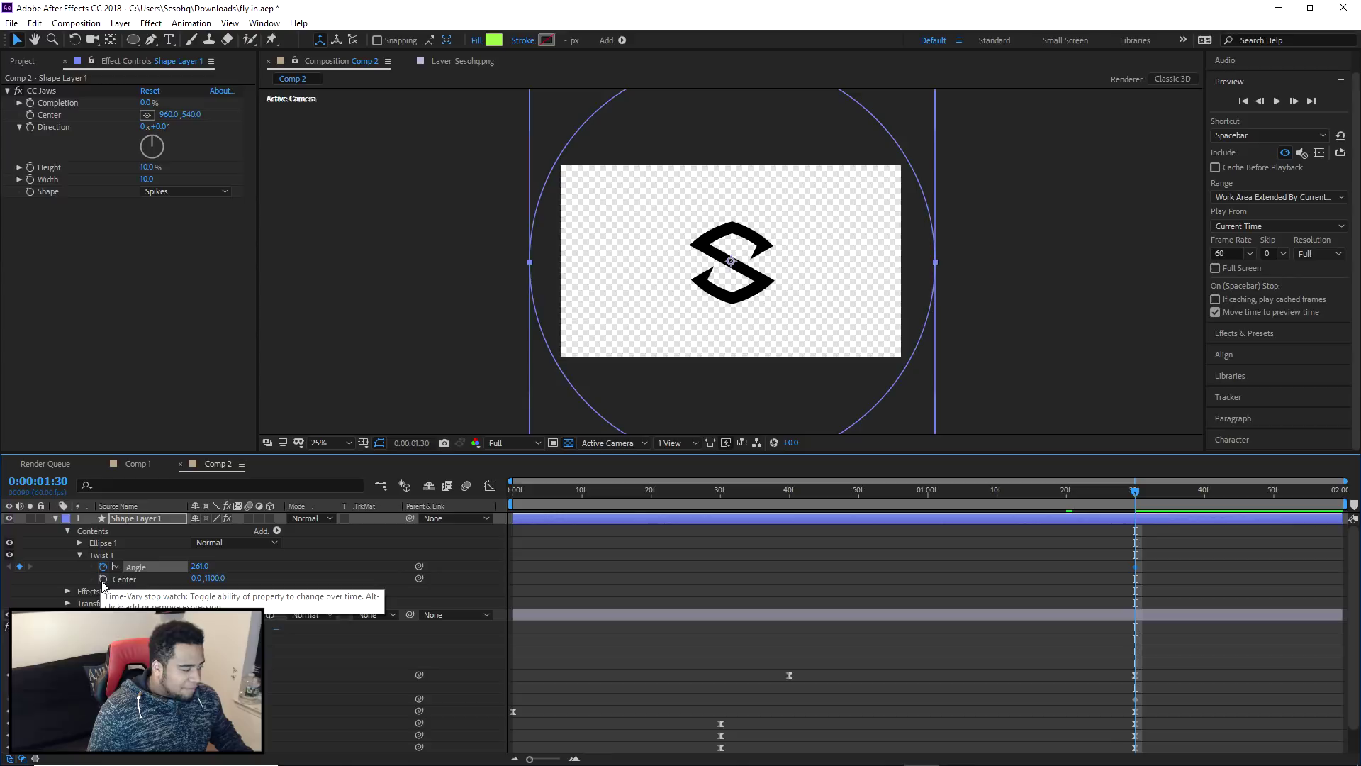
click(103, 578)
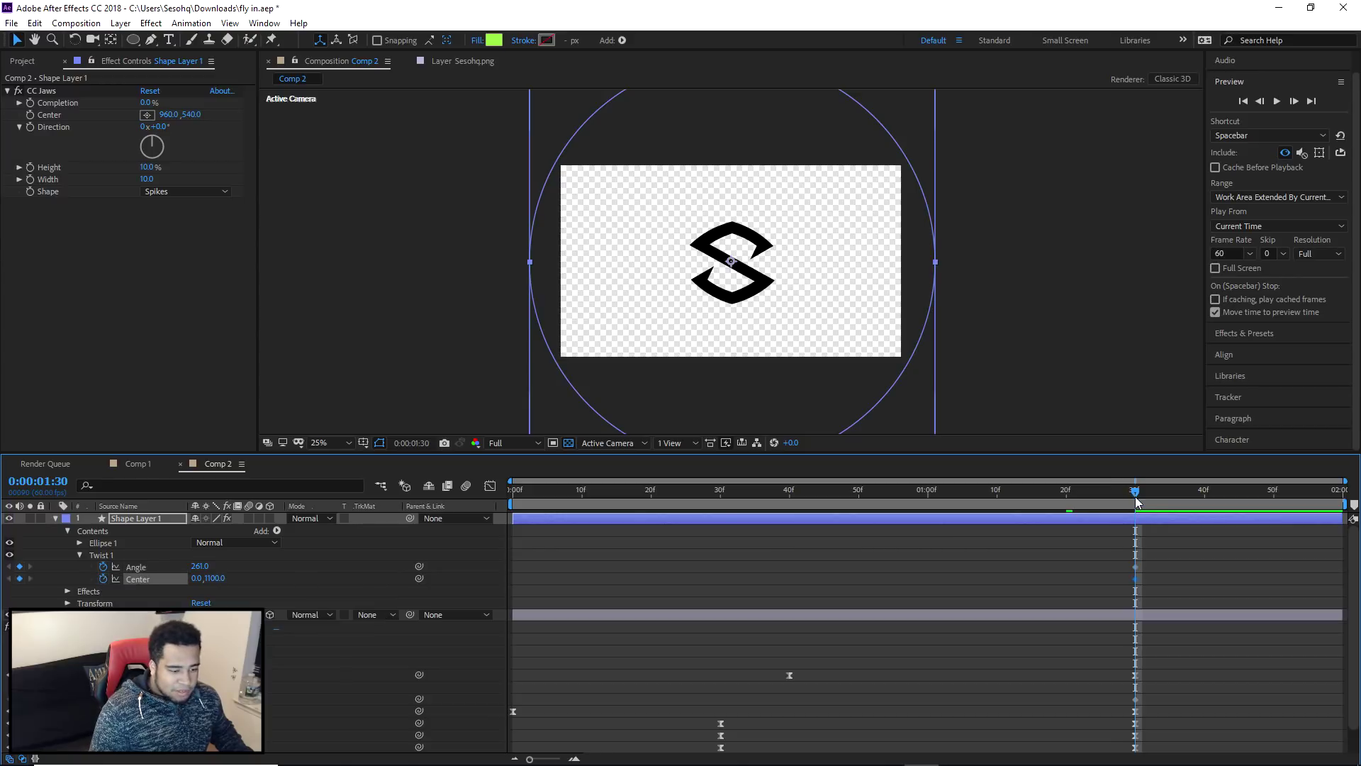
drag(1140, 498, 1208, 505)
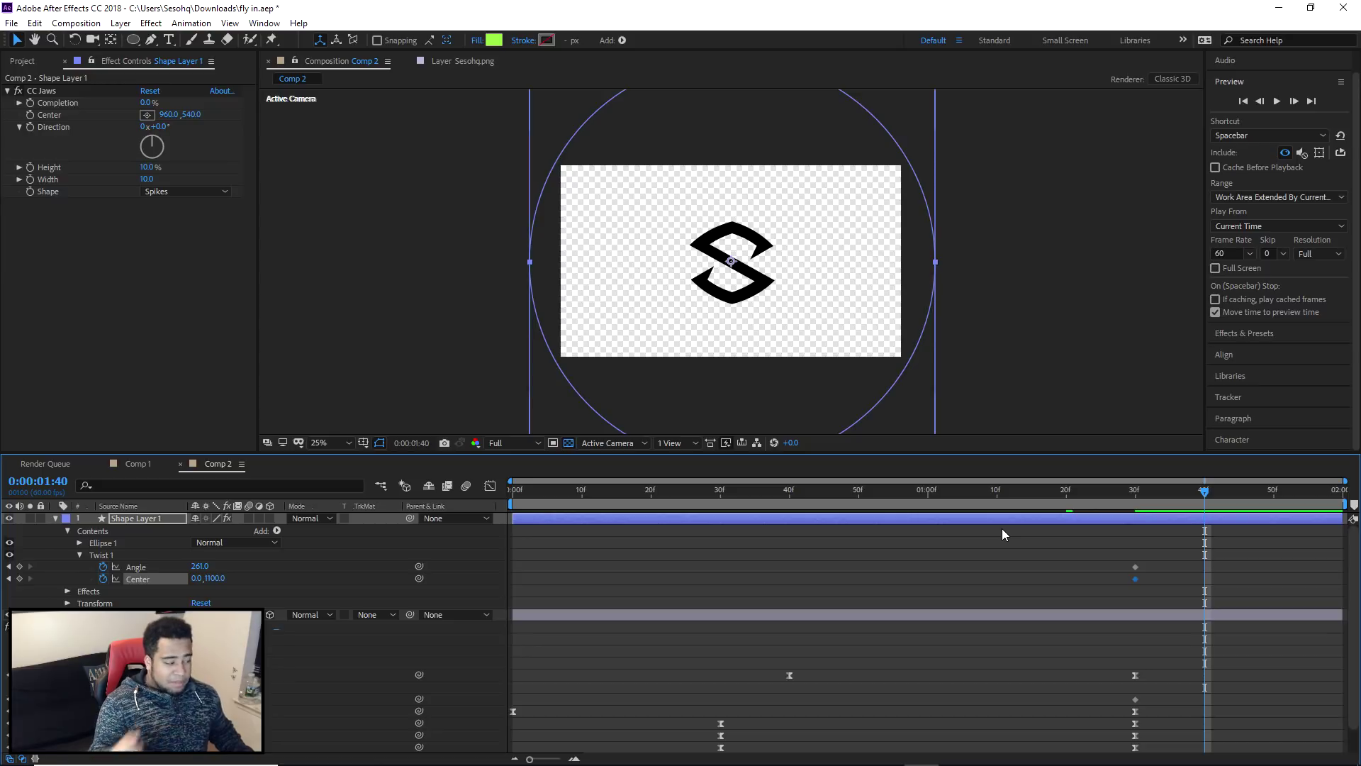
drag(204, 567, 33, 584)
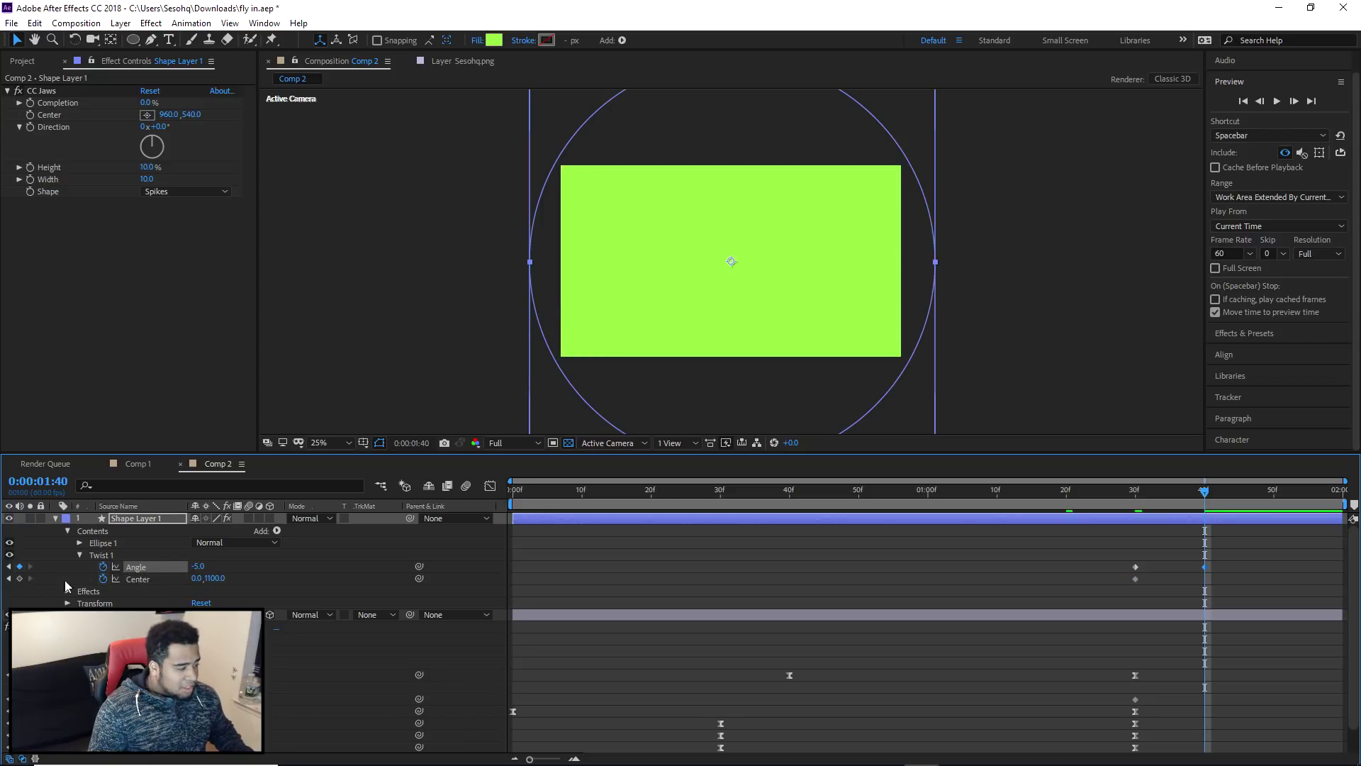
- Set the Twist Angle to -265 at 0:00:01:50 and compare it with the starting keyframe
drag(1200, 497, 1274, 504)
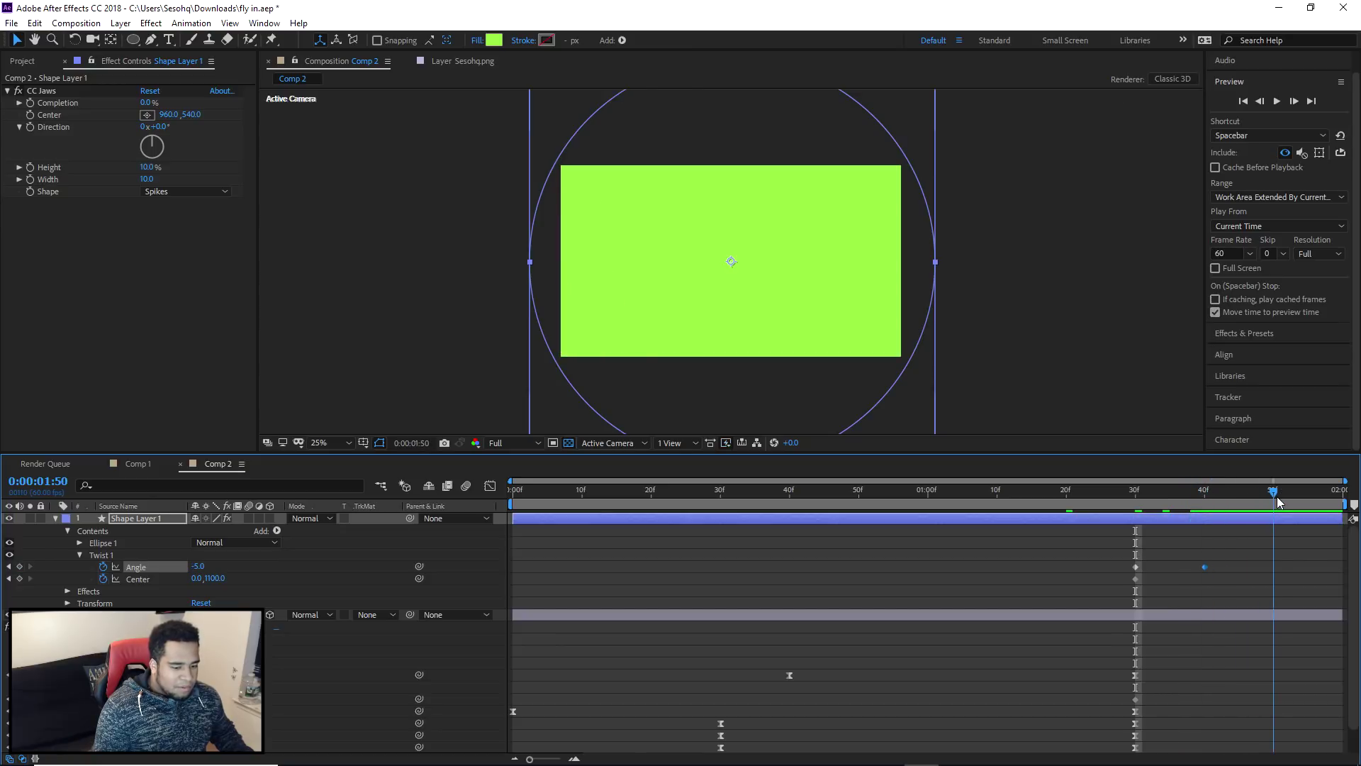
drag(197, 571, 32, 588)
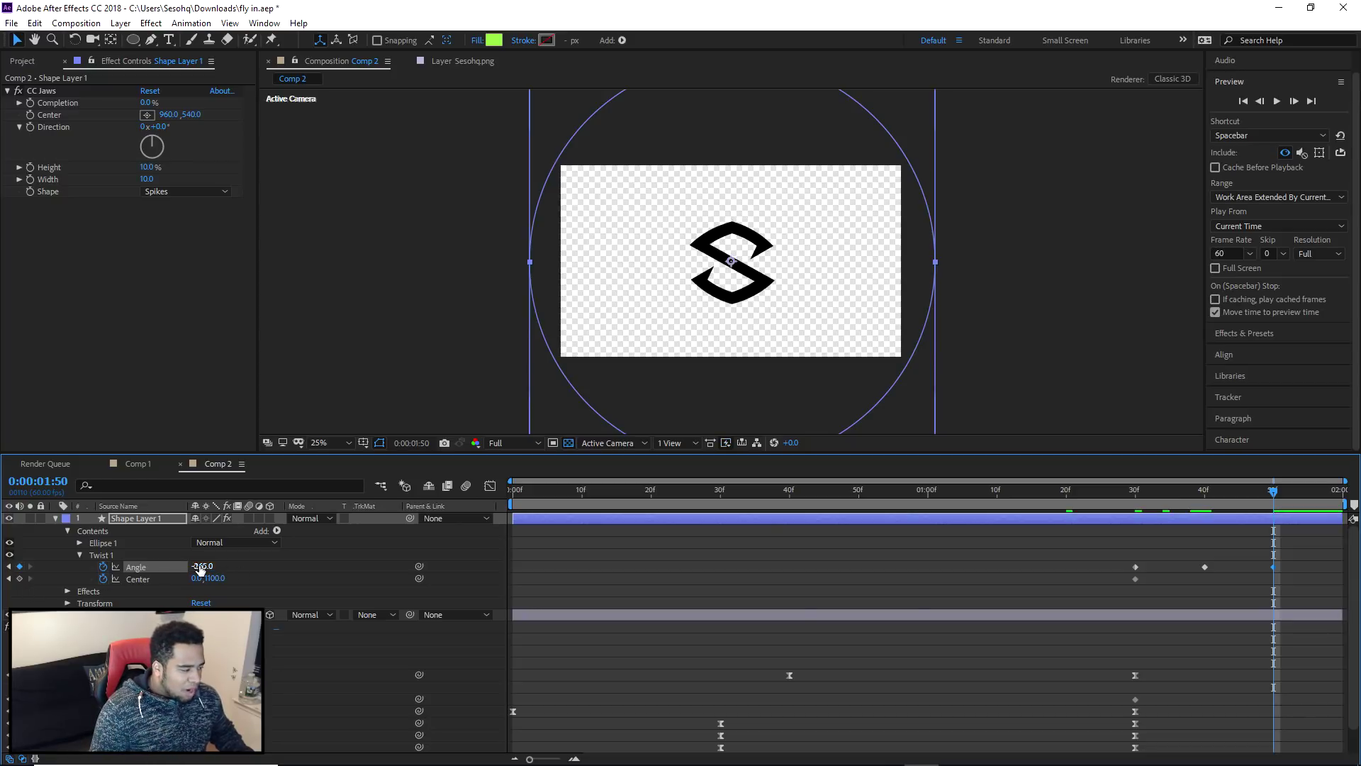
click(1134, 493)
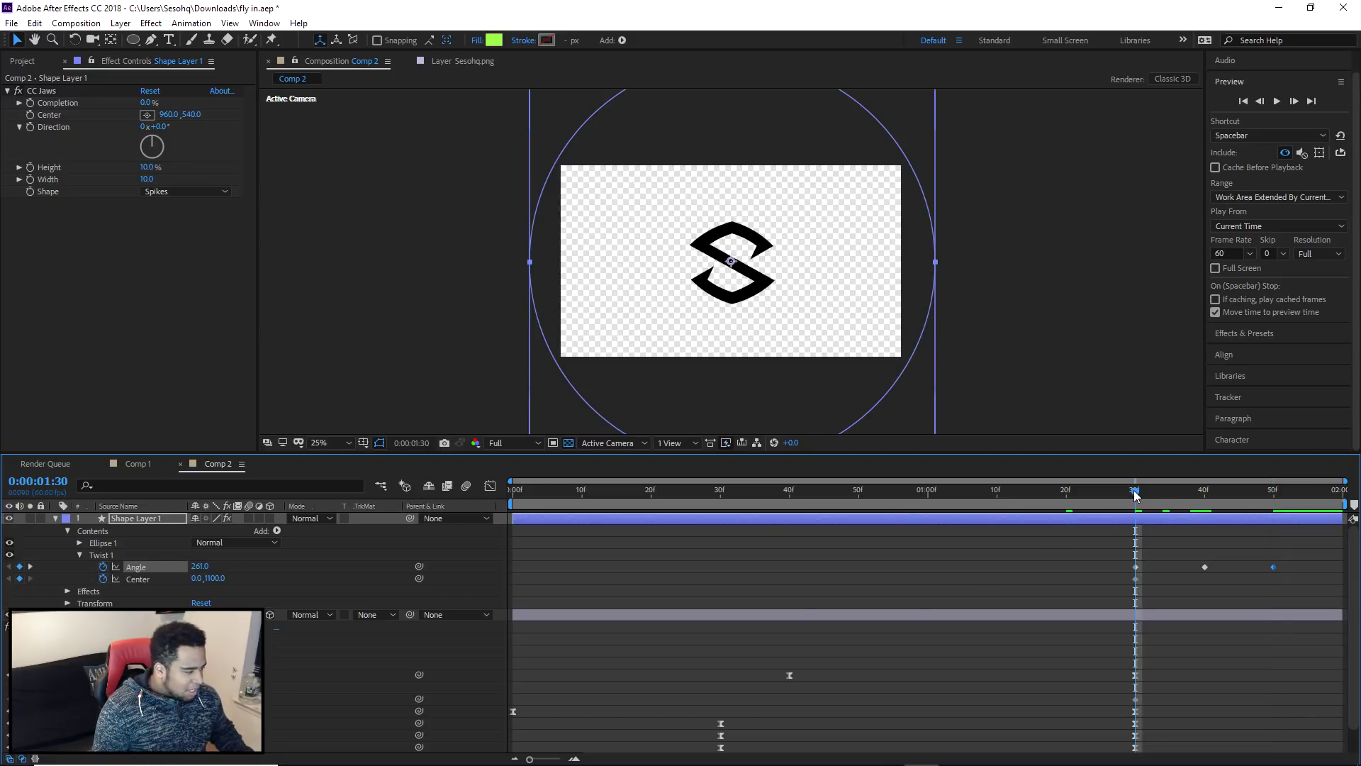
click(1271, 497)
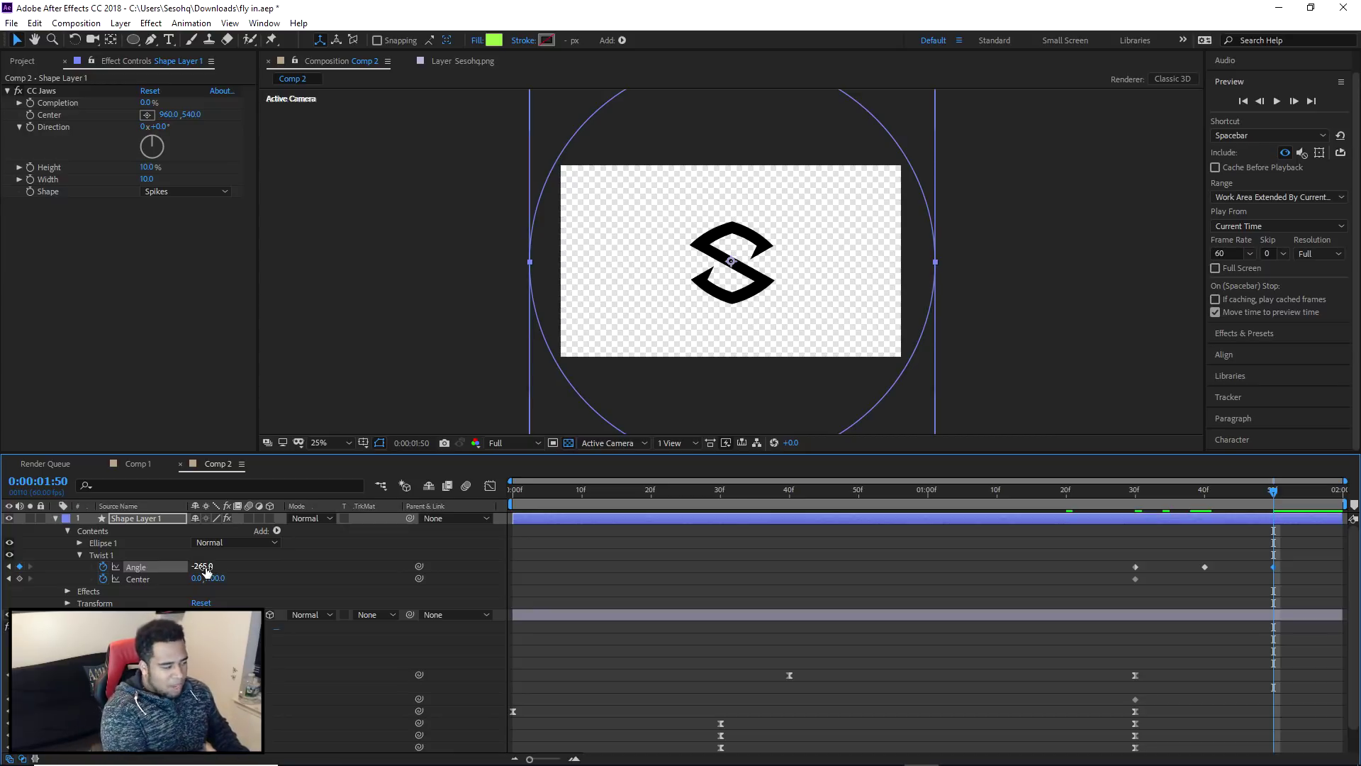
- Keyframe the Sesohq.png opacity at 0:00:01:38 and 0:00:01:39 so the logo disappears while the green circle covers it, and scrub through the wipe
drag(1129, 489, 1288, 544)
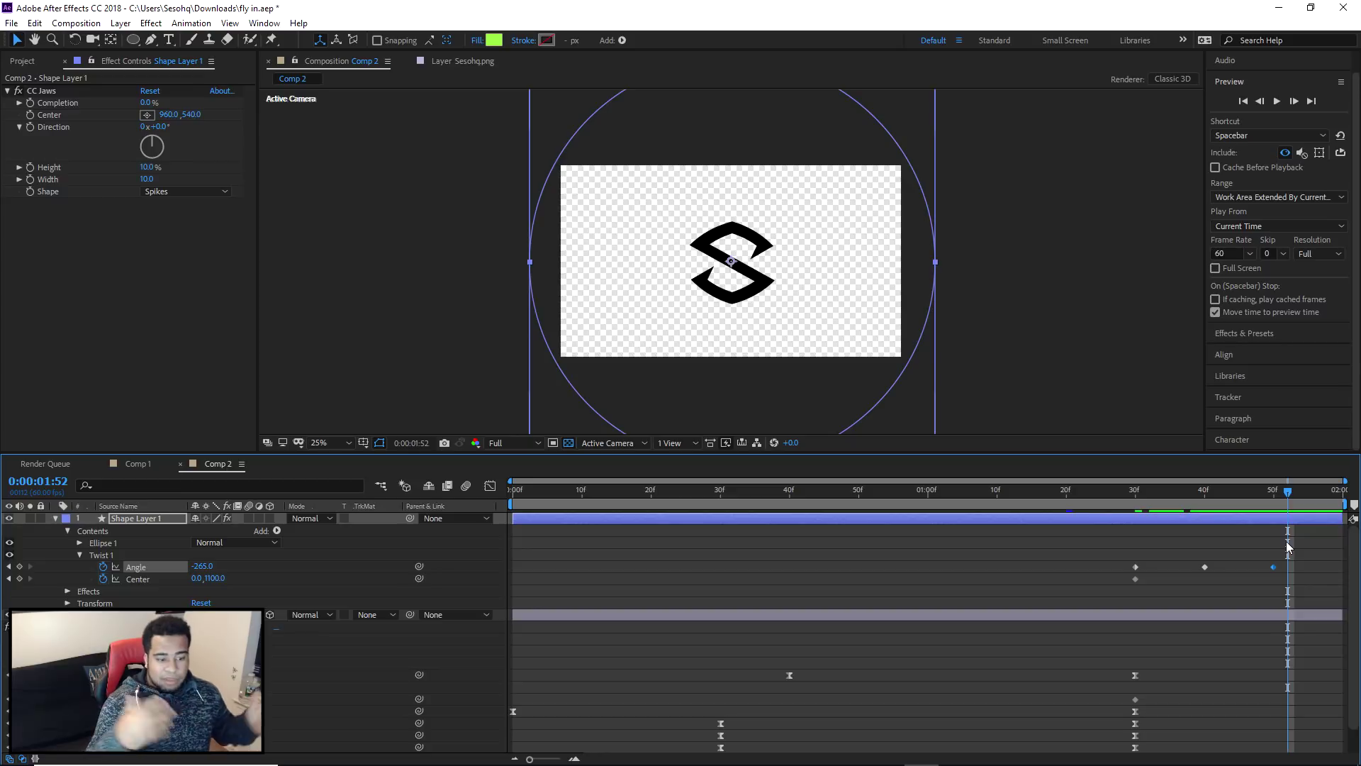
mouse_move(1213, 500)
mouse_down()
mouse_move(1166, 496)
mouse_move(1191, 496)
mouse_up()
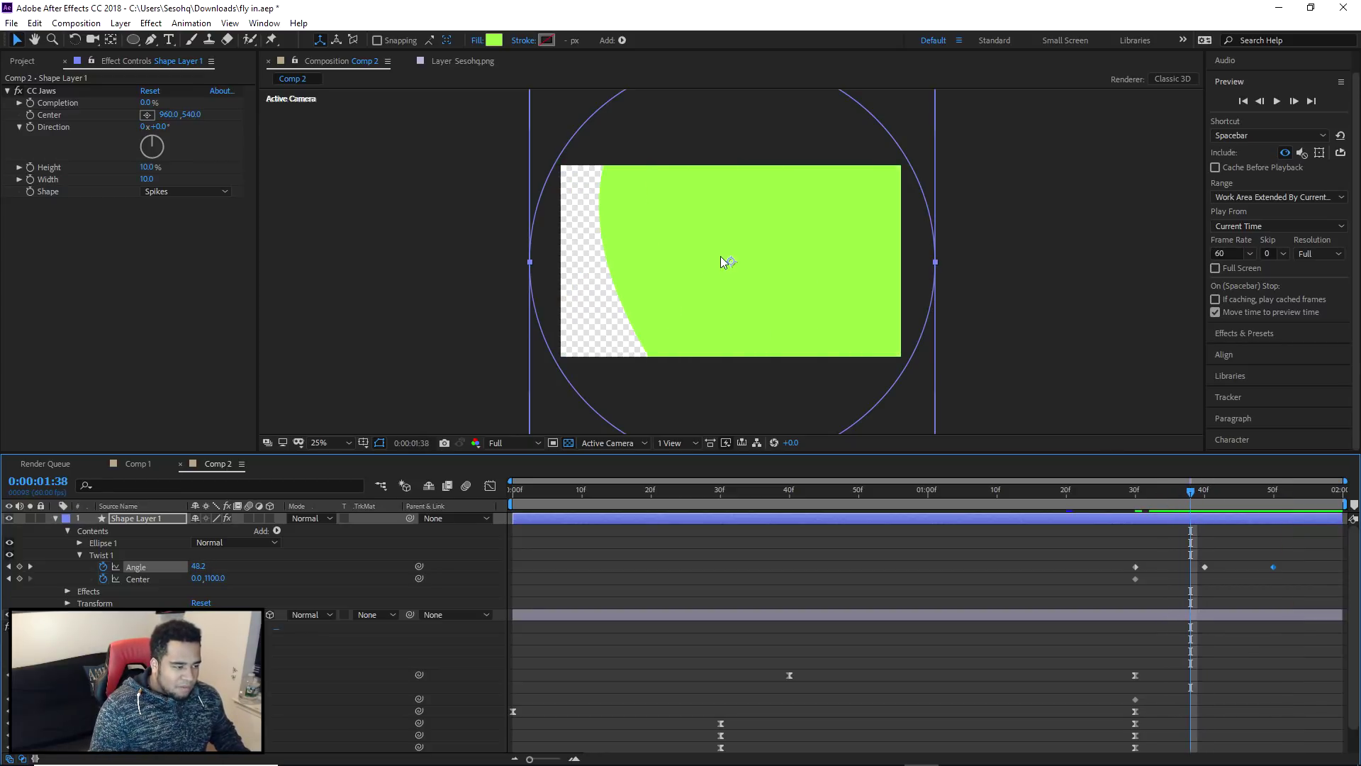
click(135, 615)
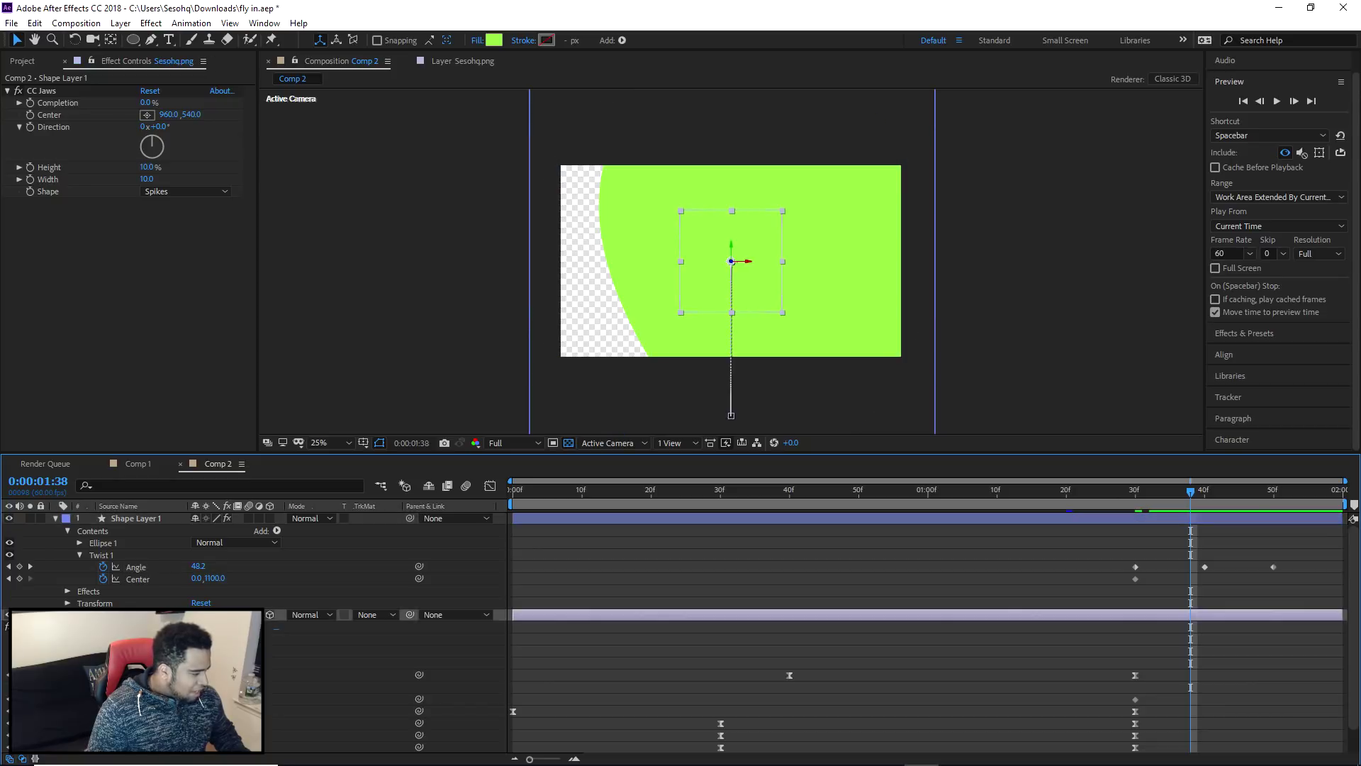
scroll(135, 624, down, 2)
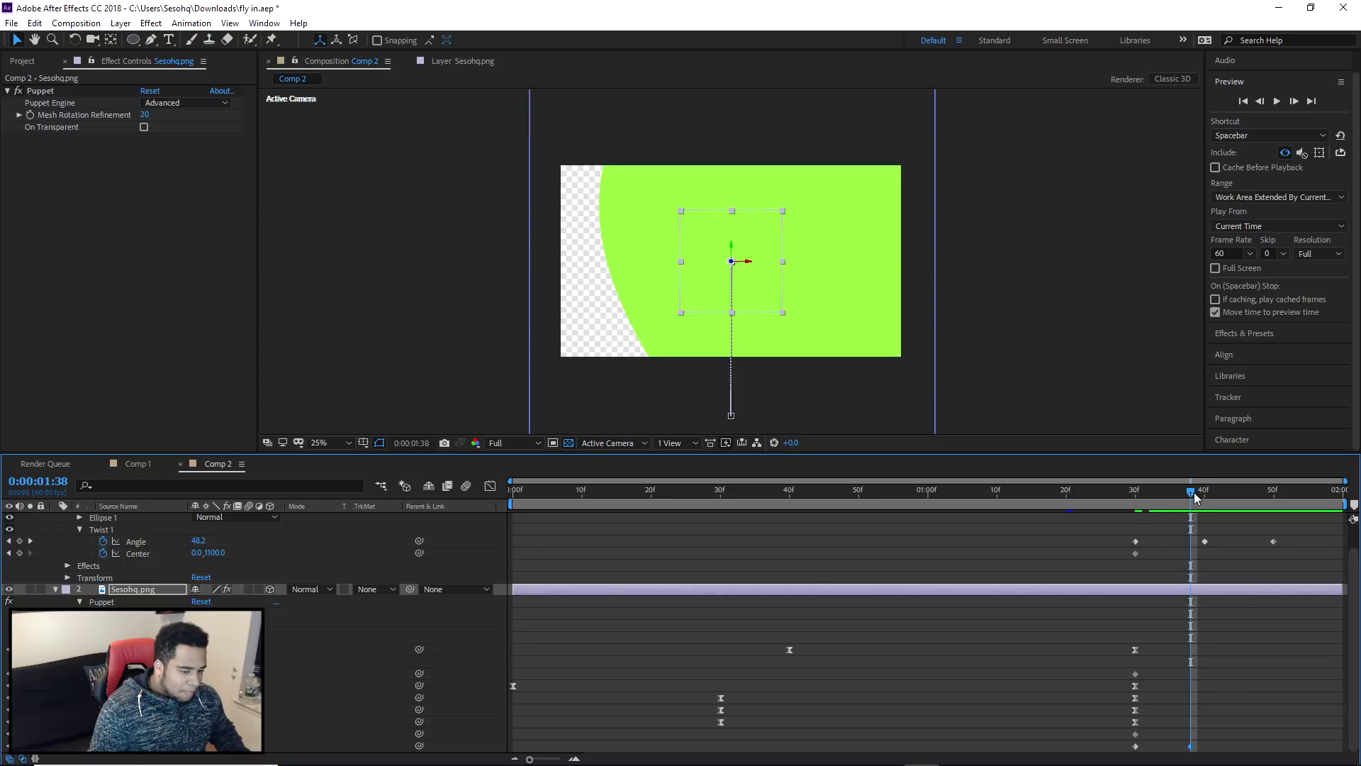
drag(1193, 492, 1197, 497)
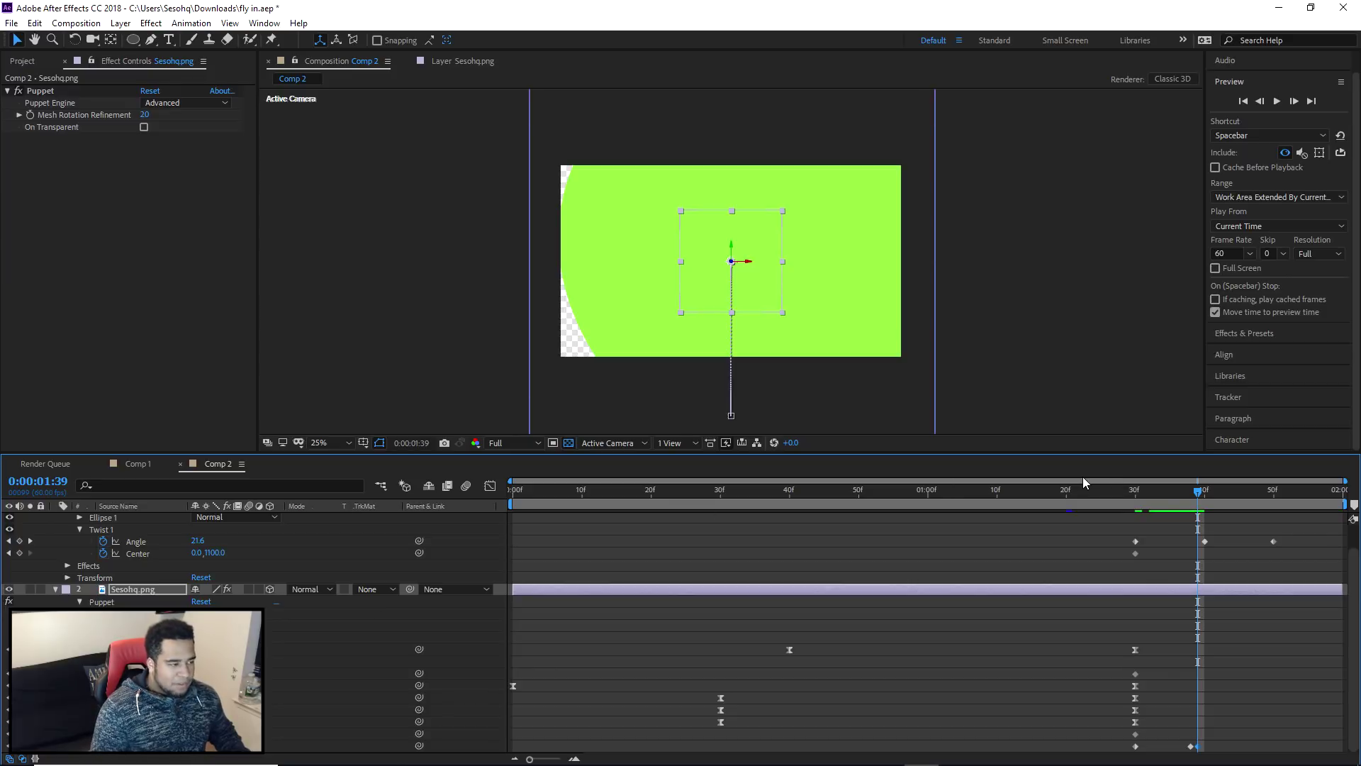
drag(1142, 490, 1270, 501)
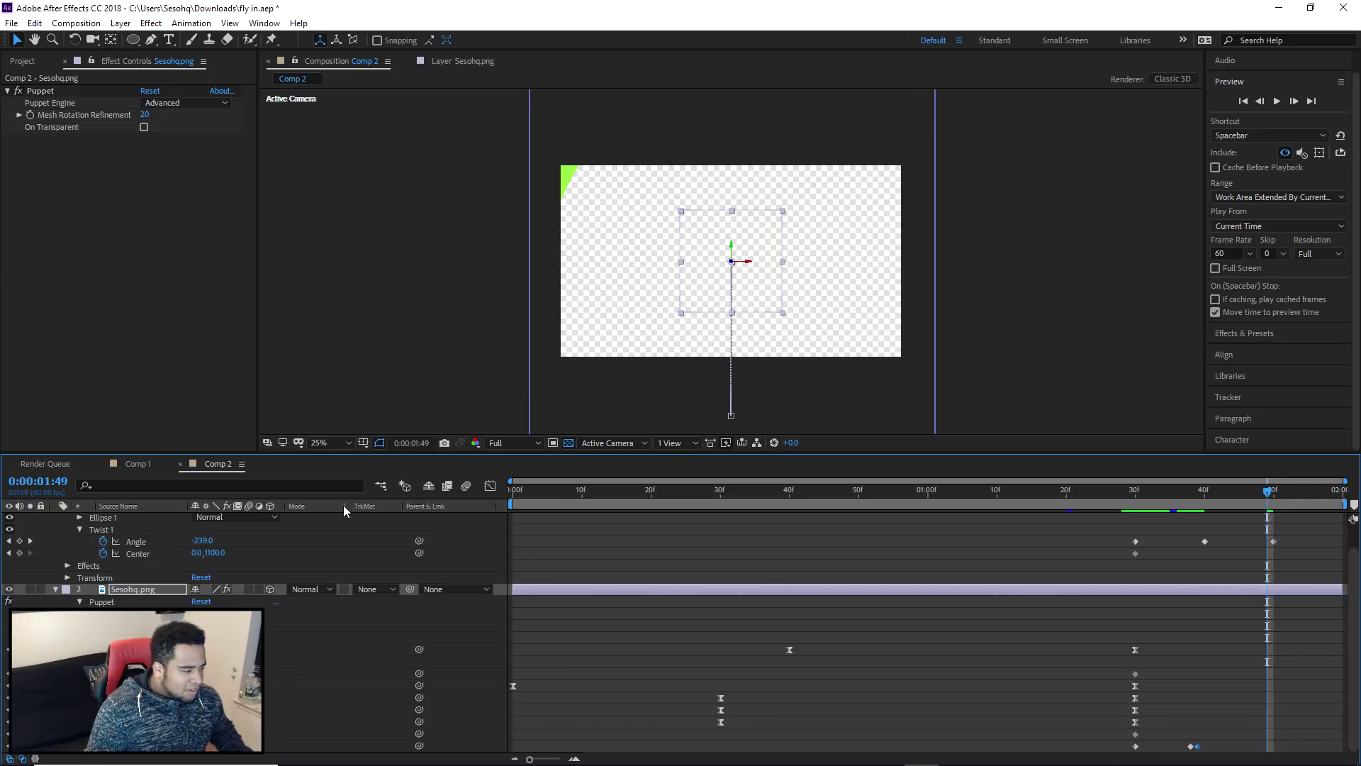
- Collapse the properties of both layers and look over the available Transition effects
scroll(69, 581, up, 1)
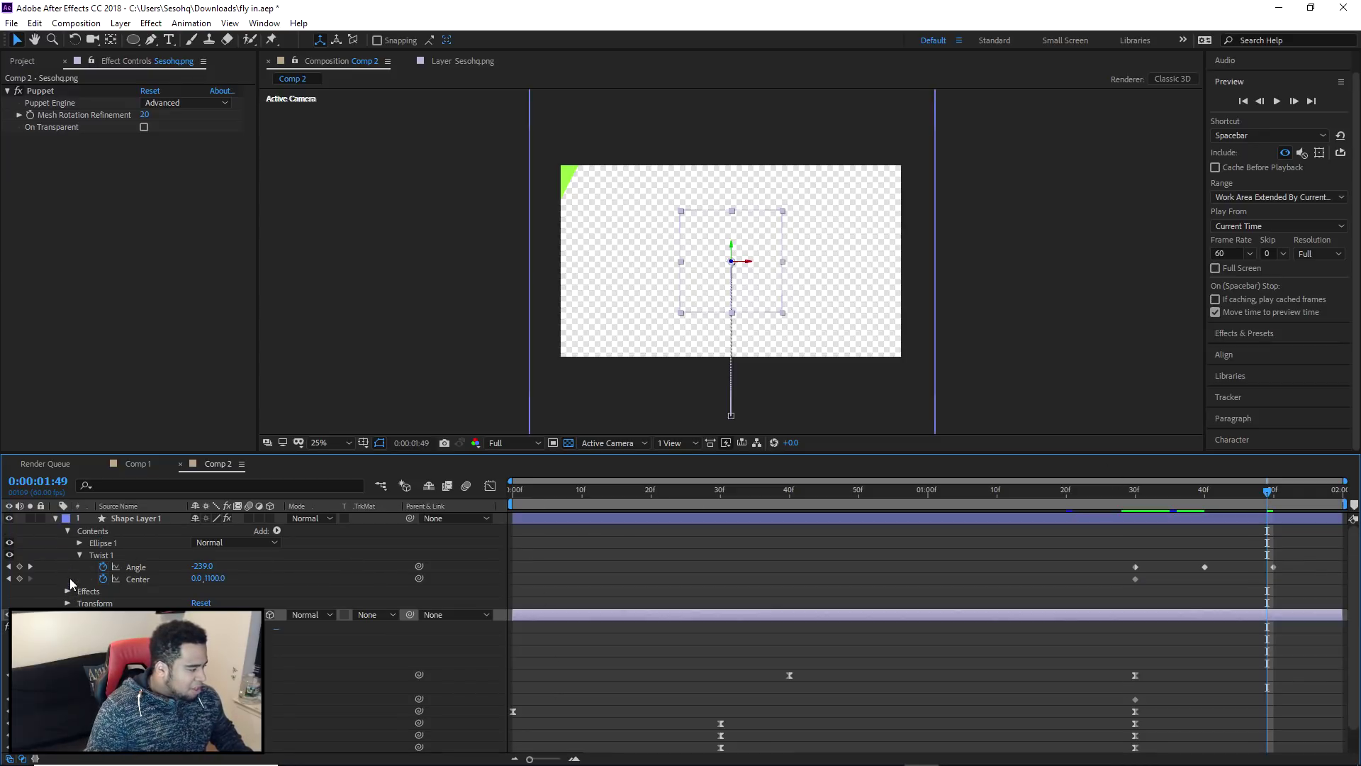
click(55, 519)
click(55, 530)
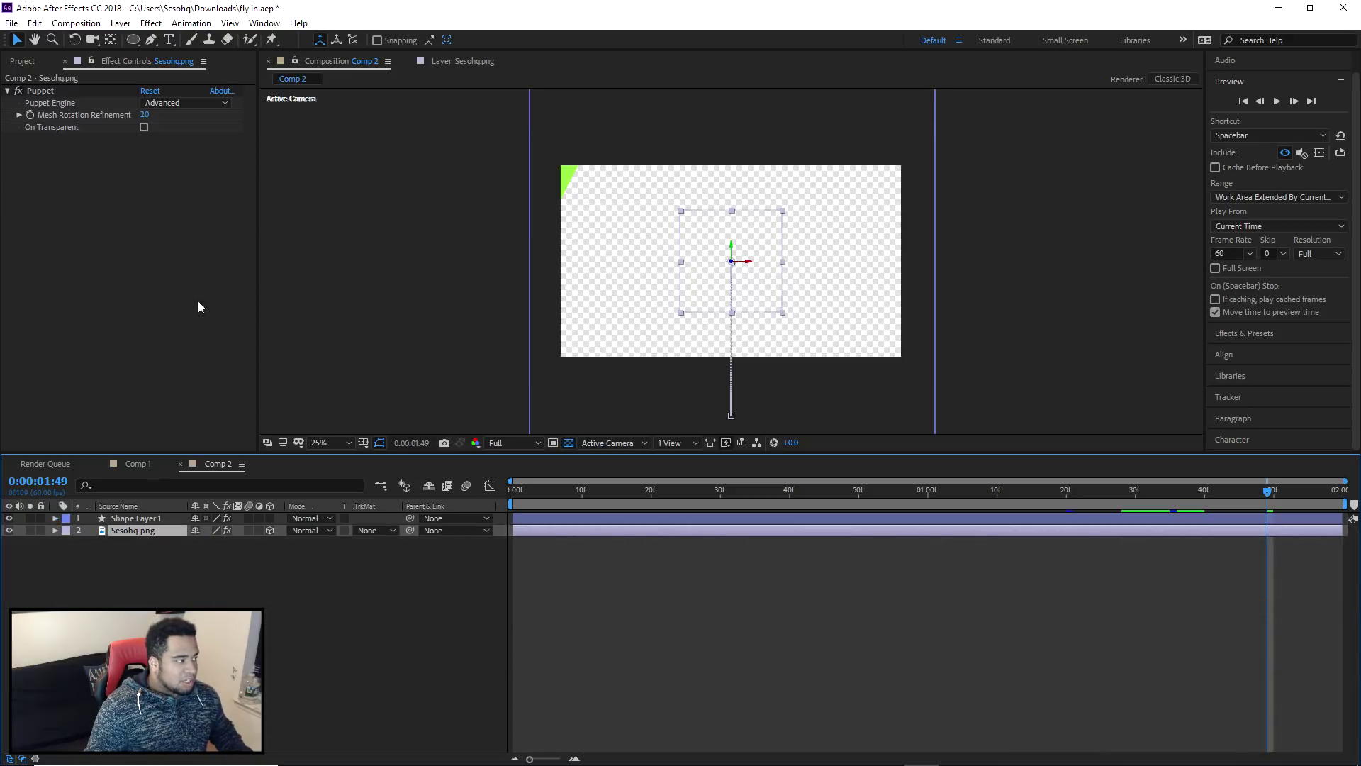
click(151, 22)
mouse_move(181, 407)
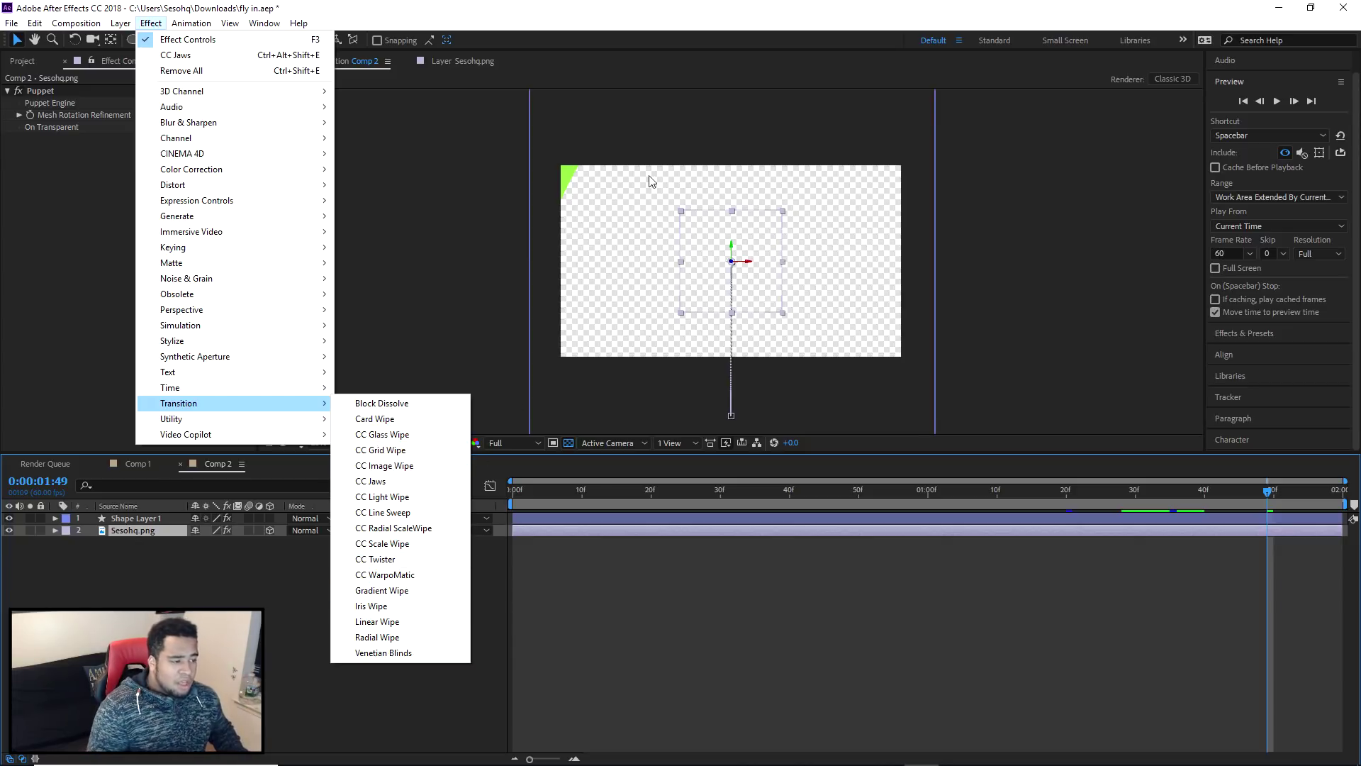
- Preview the Comp 1 transition from the start and toggle Shape Layer 1's visibility at 0:00:01:30
drag(556, 488, 505, 496)
key(space)
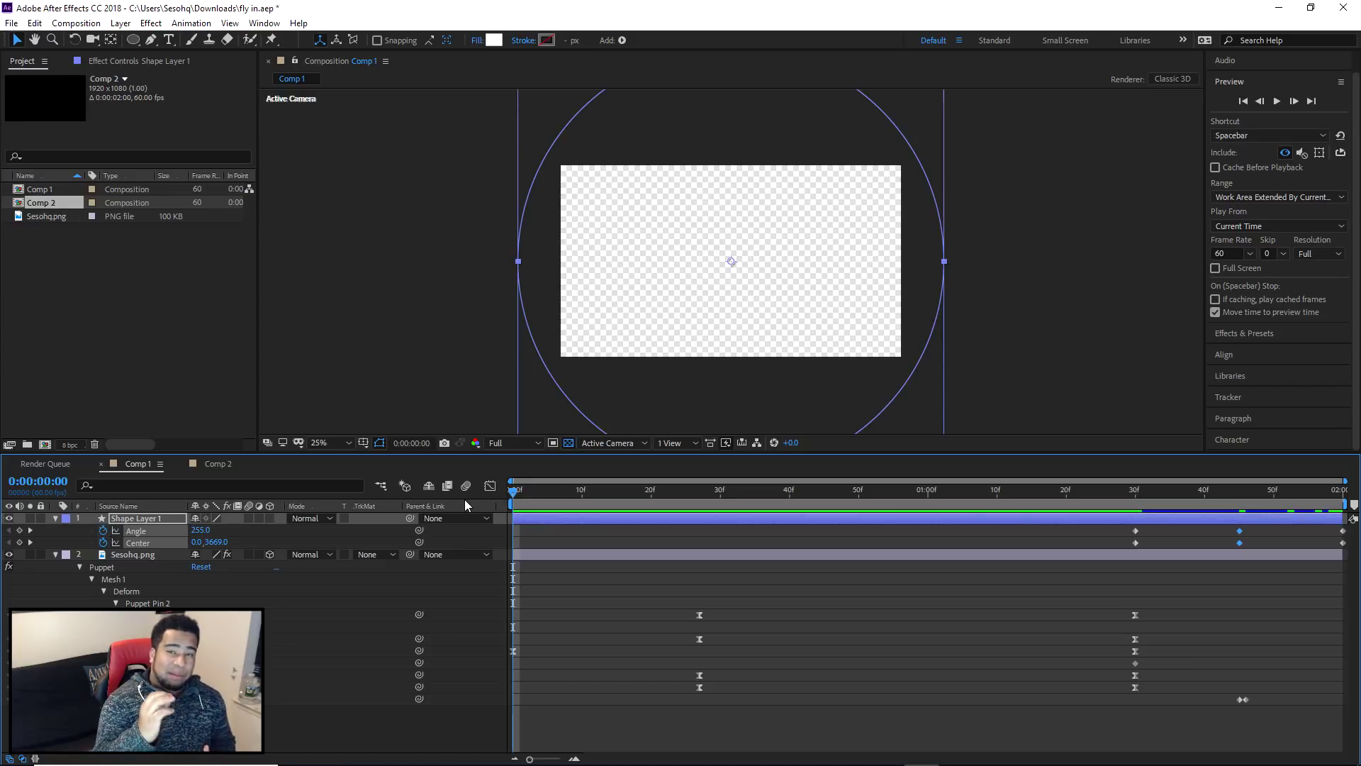
mouse_move(515, 490)
mouse_down()
mouse_move(1172, 499)
mouse_move(505, 506)
mouse_up()
key(space)
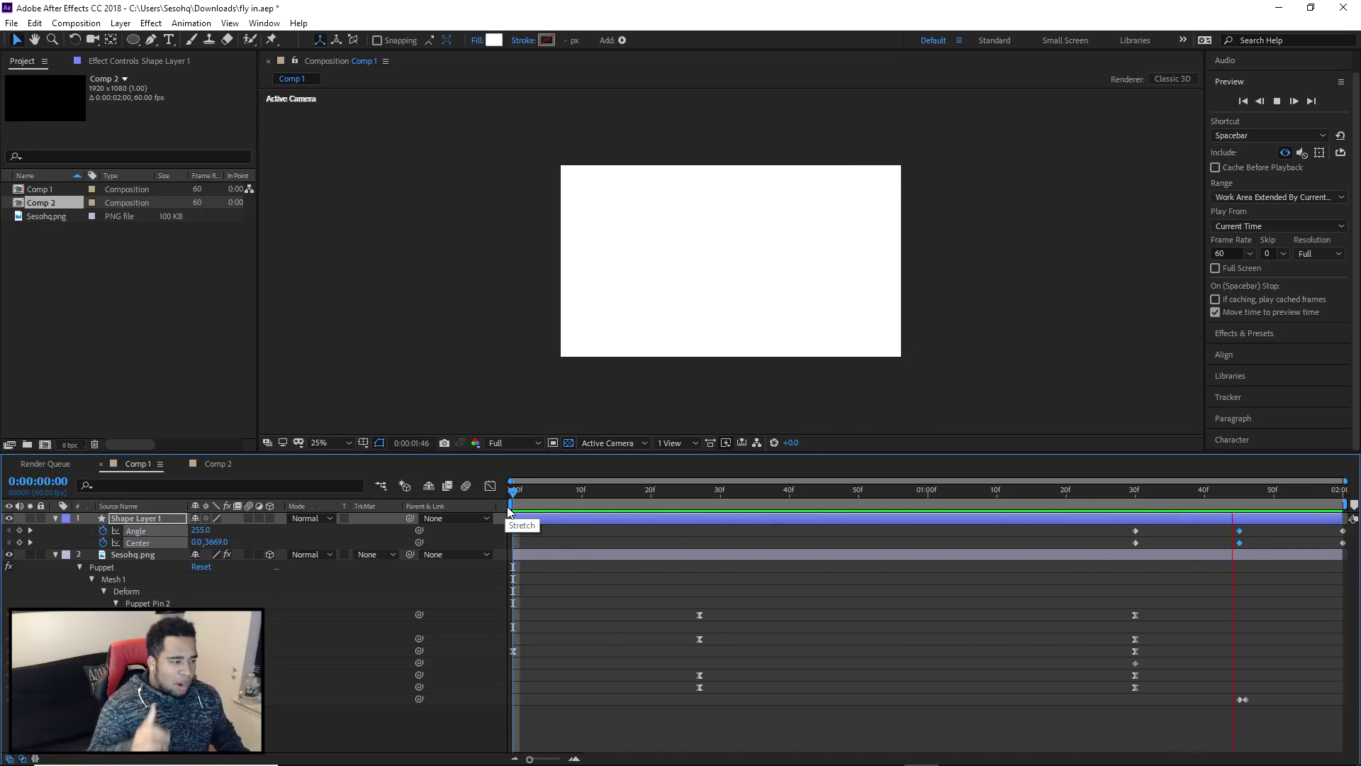
key(space)
drag(1195, 501, 1134, 494)
click(9, 521)
click(9, 521)
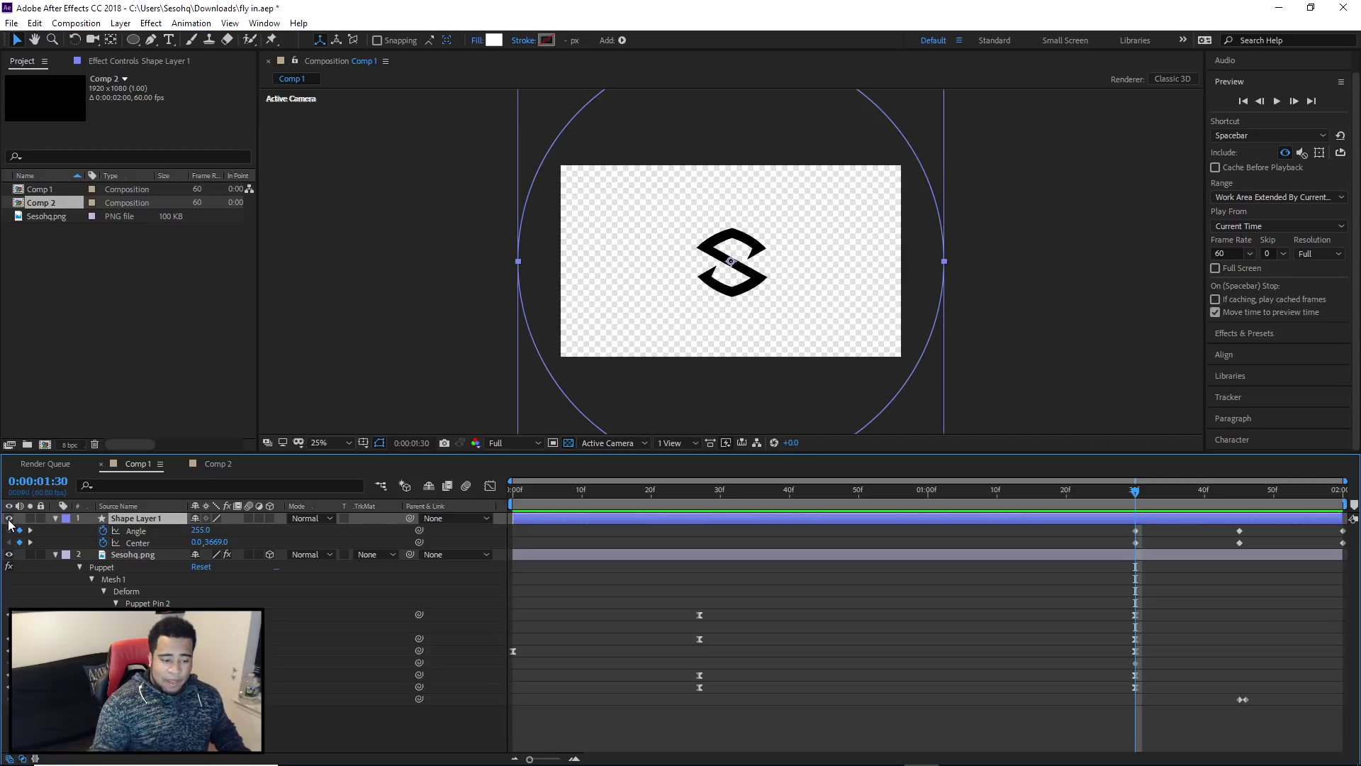
- Move the circle's middle Twist keyframes to 0:00:01:40 and its last ones to 0:00:01:50, and preview the faster wipe
mouse_move(1224, 526)
mouse_down()
mouse_move(1253, 557)
mouse_move(1206, 544)
mouse_up()
drag(1322, 525, 1274, 550)
key(space)
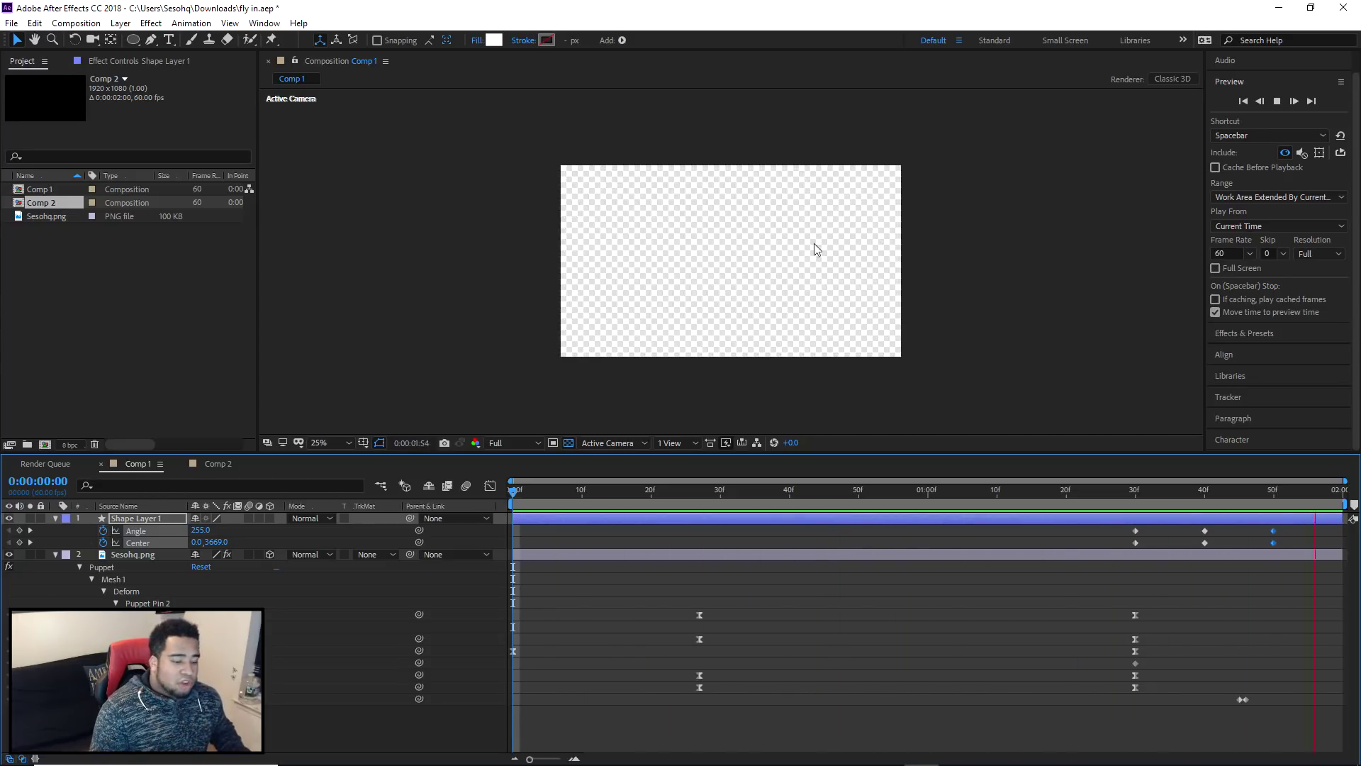
key(space)
drag(1196, 502, 1156, 502)
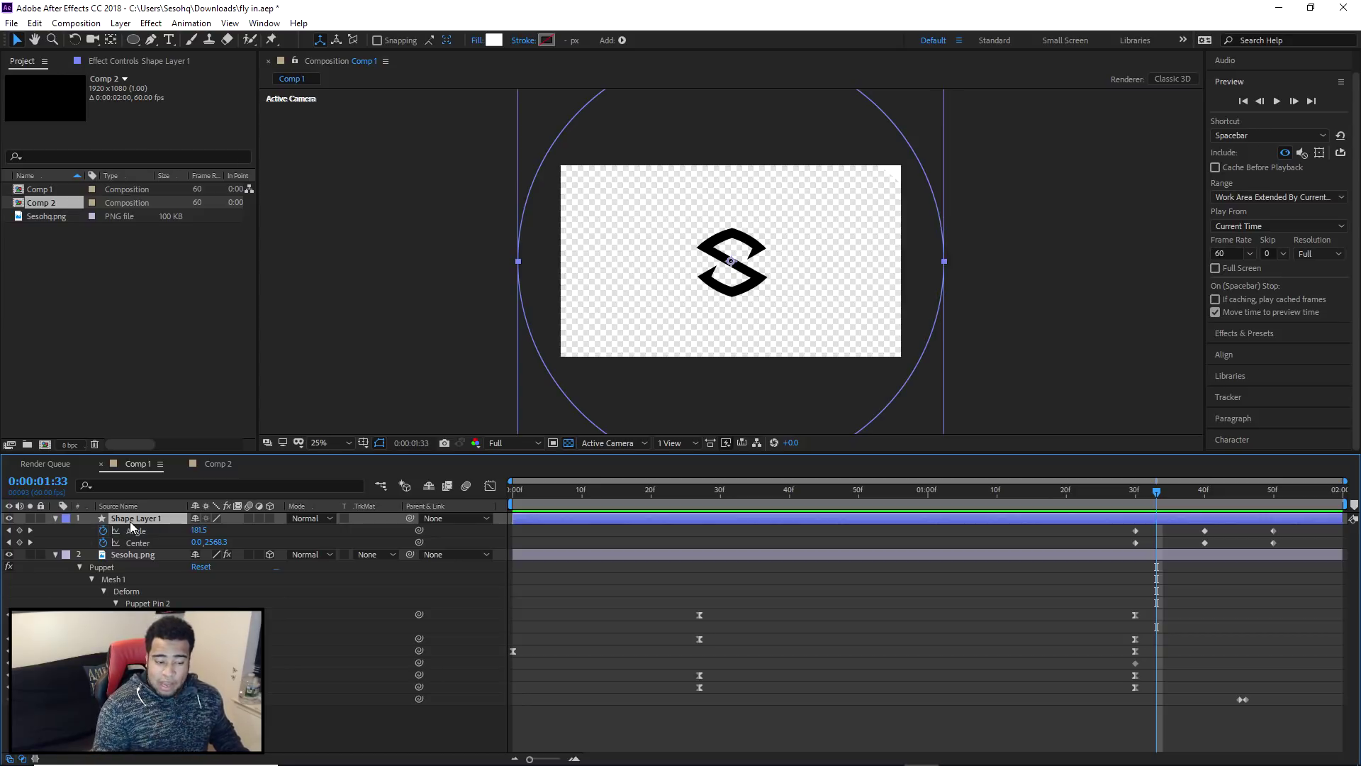
- Move the circle's last Twist keyframes back to the comp's end and the middle ones to 0:00:01:45, and preview from the start
drag(1264, 522, 1184, 491)
drag(1266, 525, 1345, 544)
drag(1199, 524, 1212, 546)
drag(1144, 492, 1239, 533)
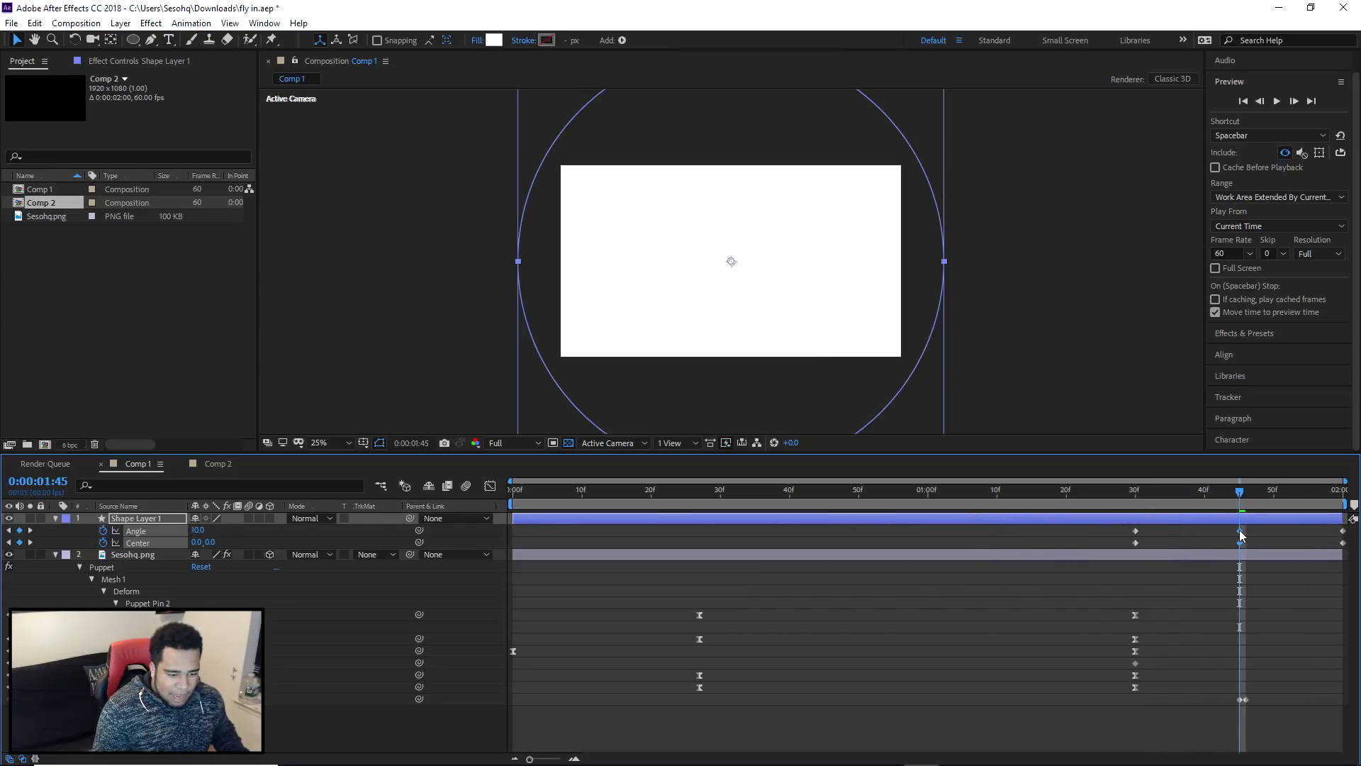
key(Home)
key(space)
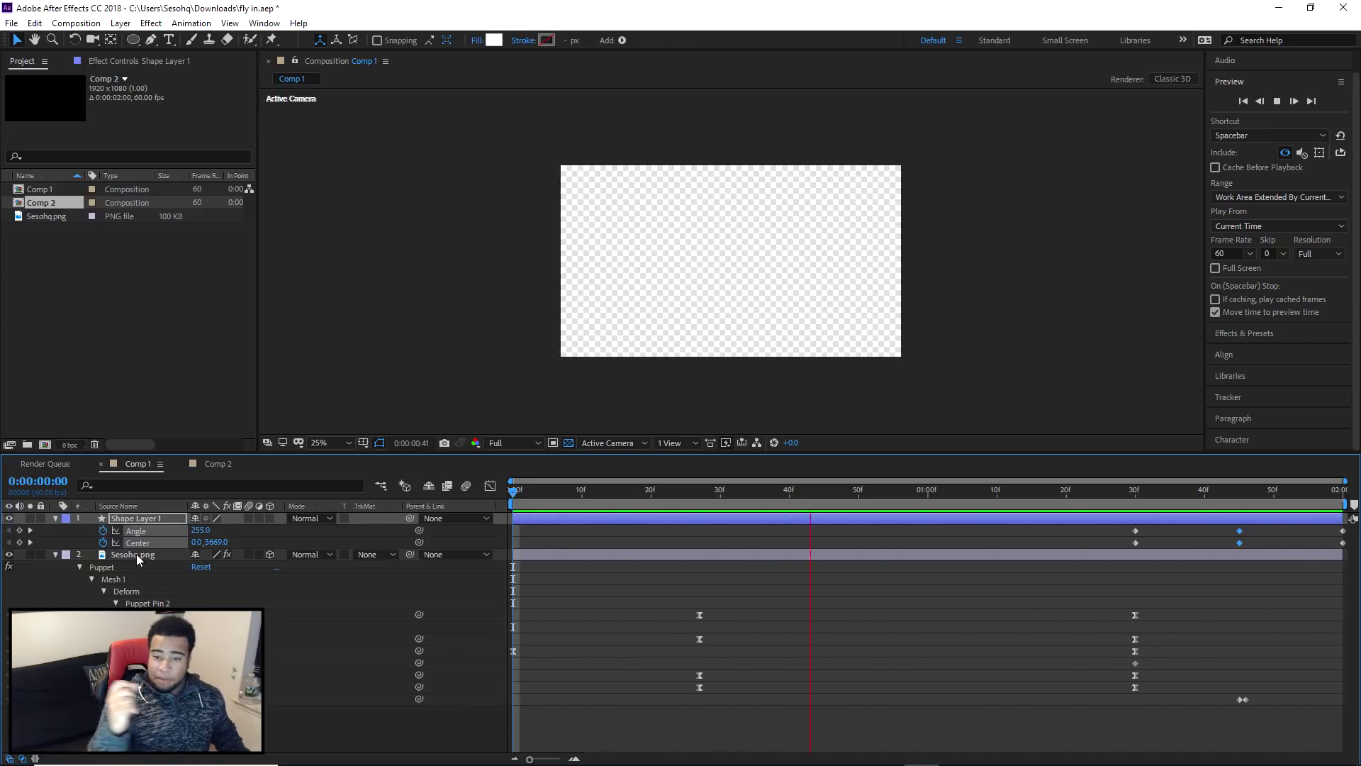
key(space)
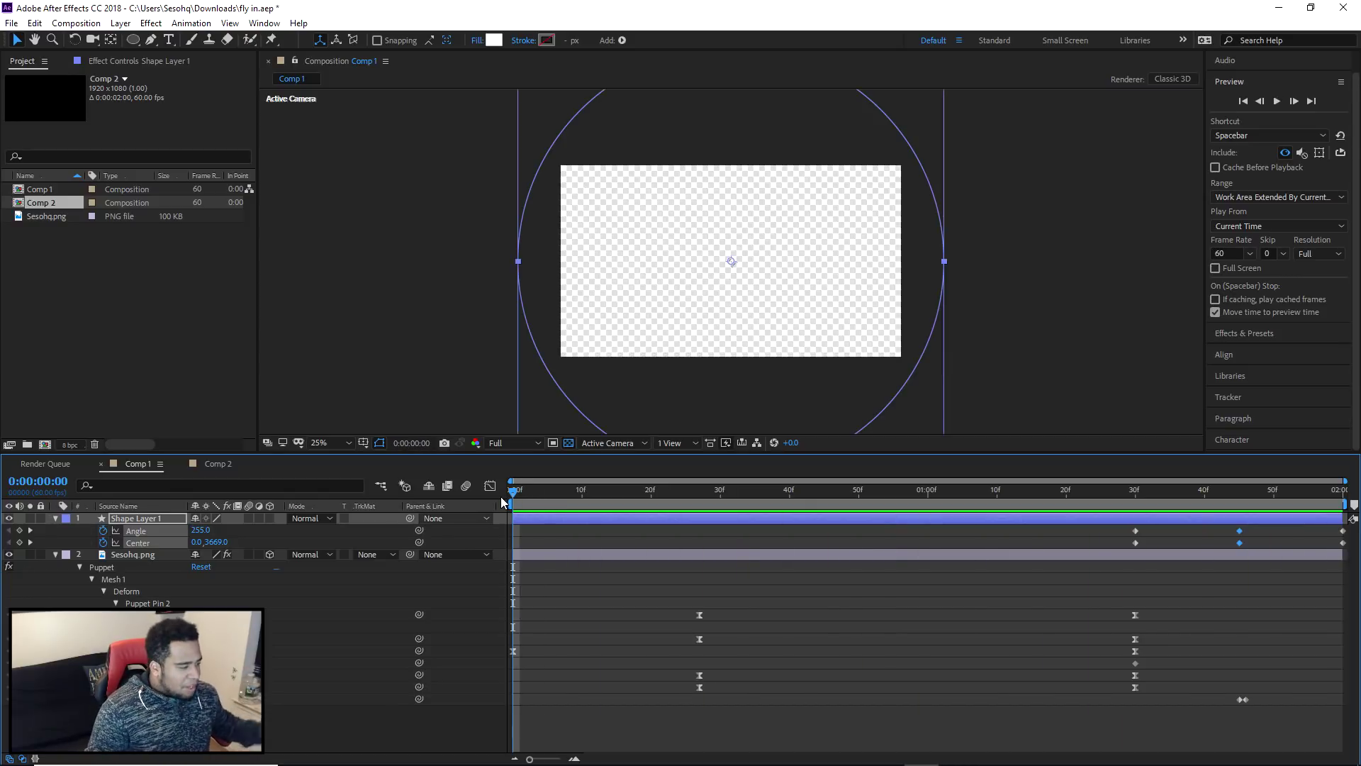
- Add Comp 1 to the render queue and set its output module to QuickTime with RGB + Alpha channels
click(76, 23)
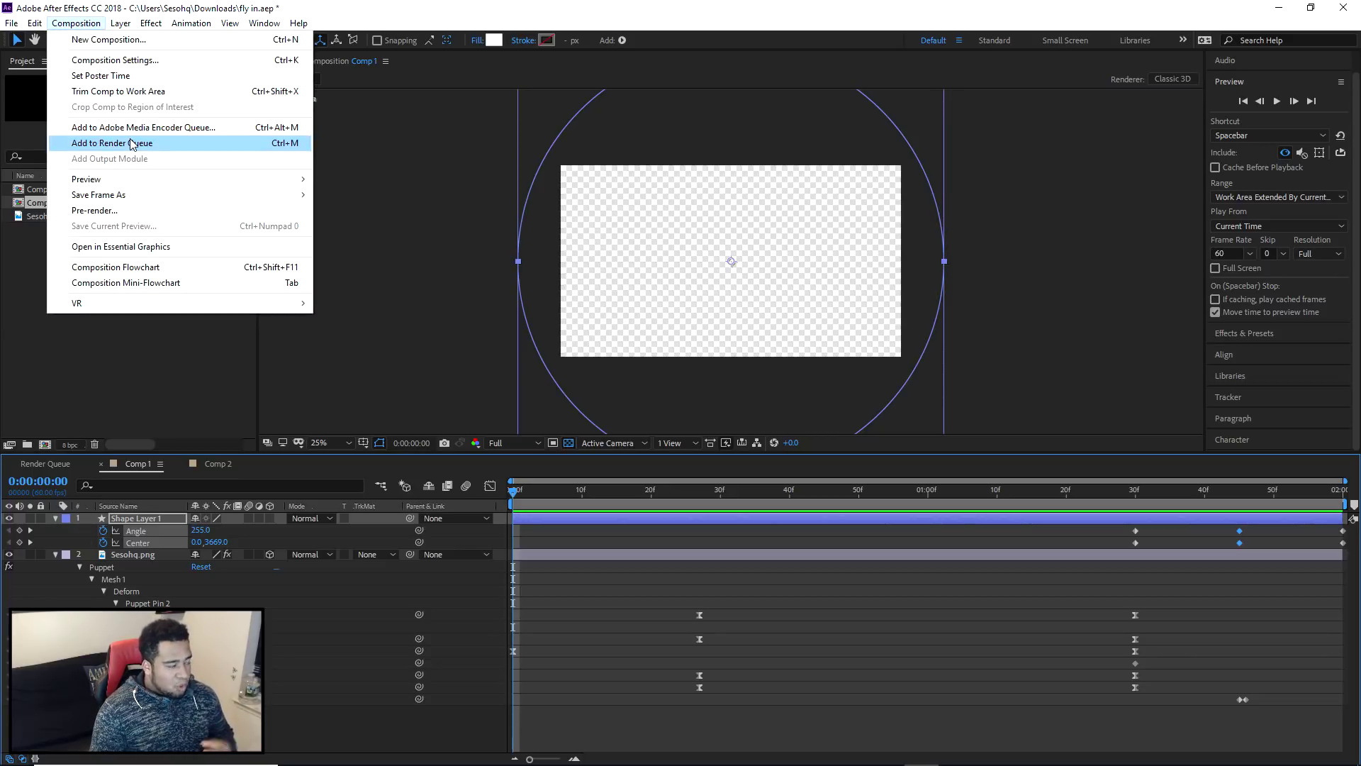
click(131, 143)
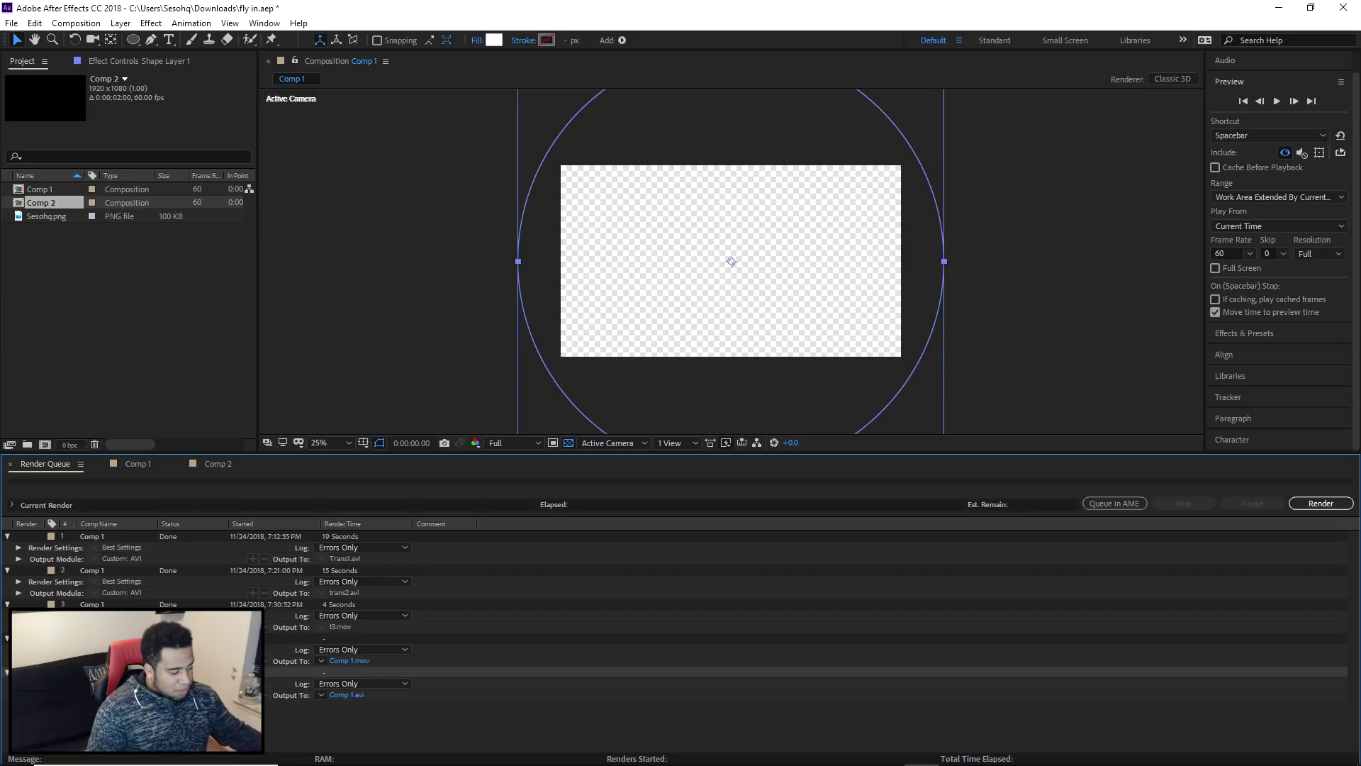
click(119, 695)
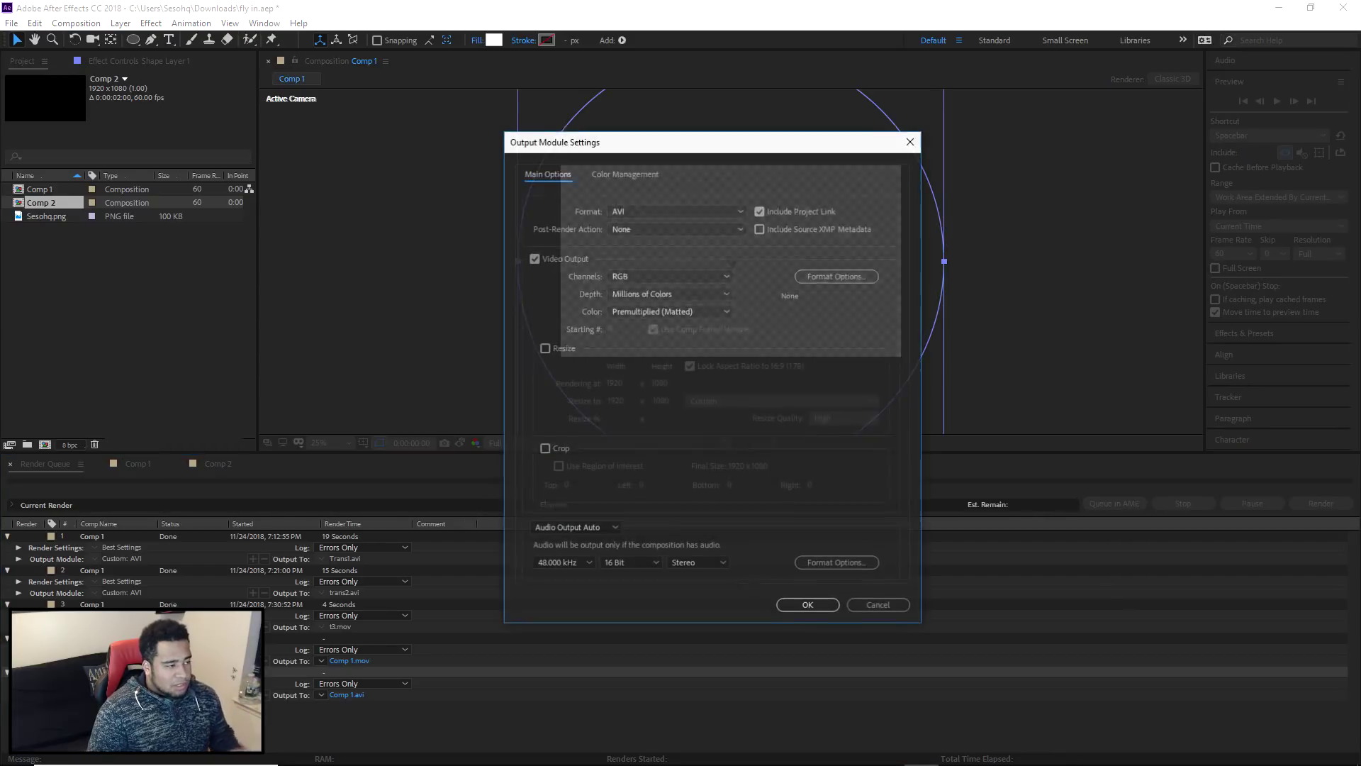
click(637, 211)
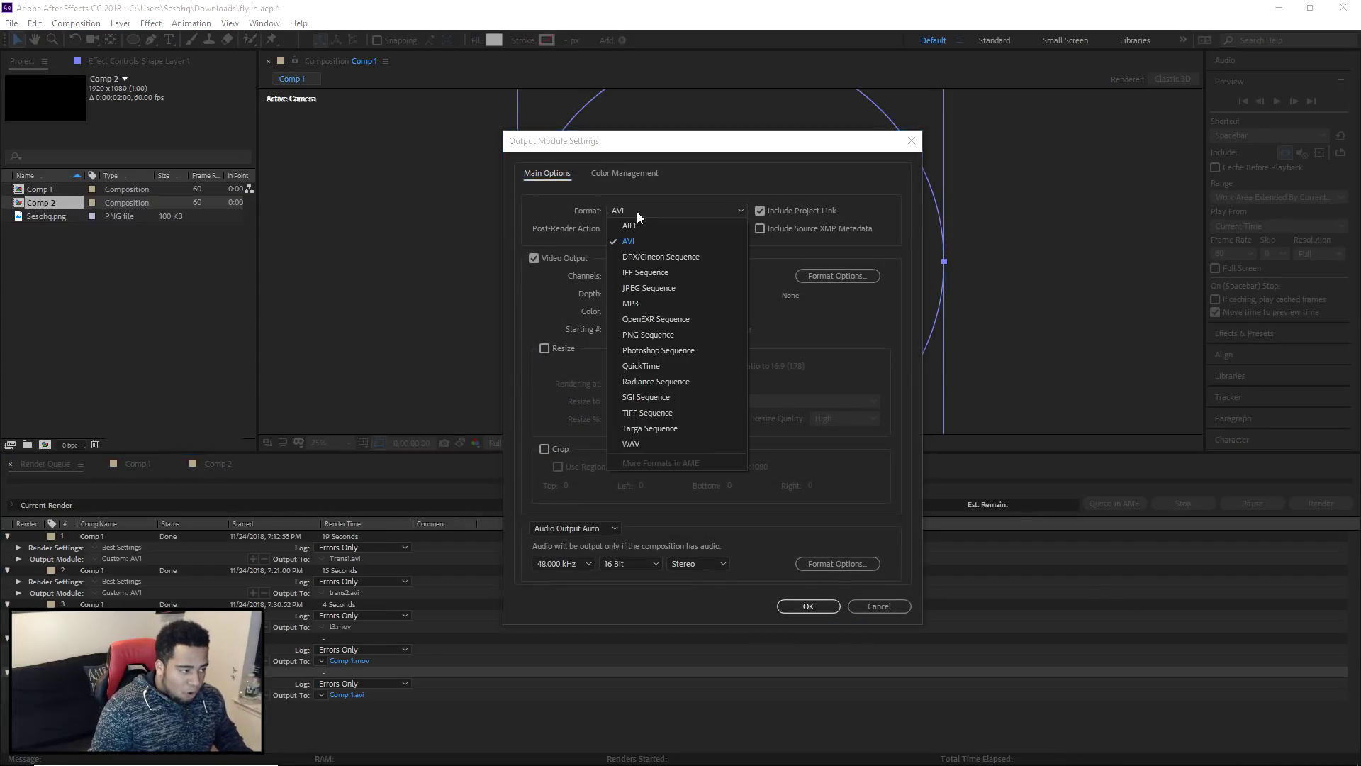
click(638, 356)
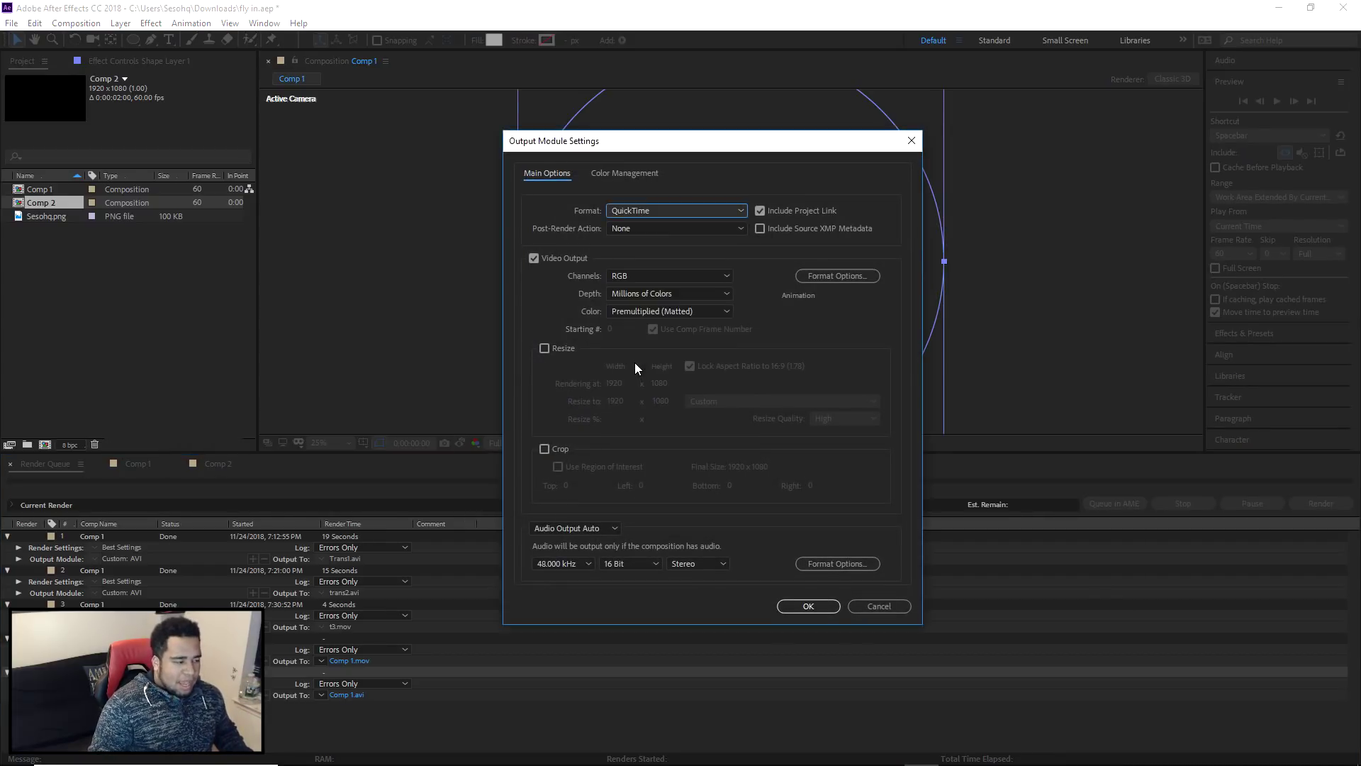
click(633, 277)
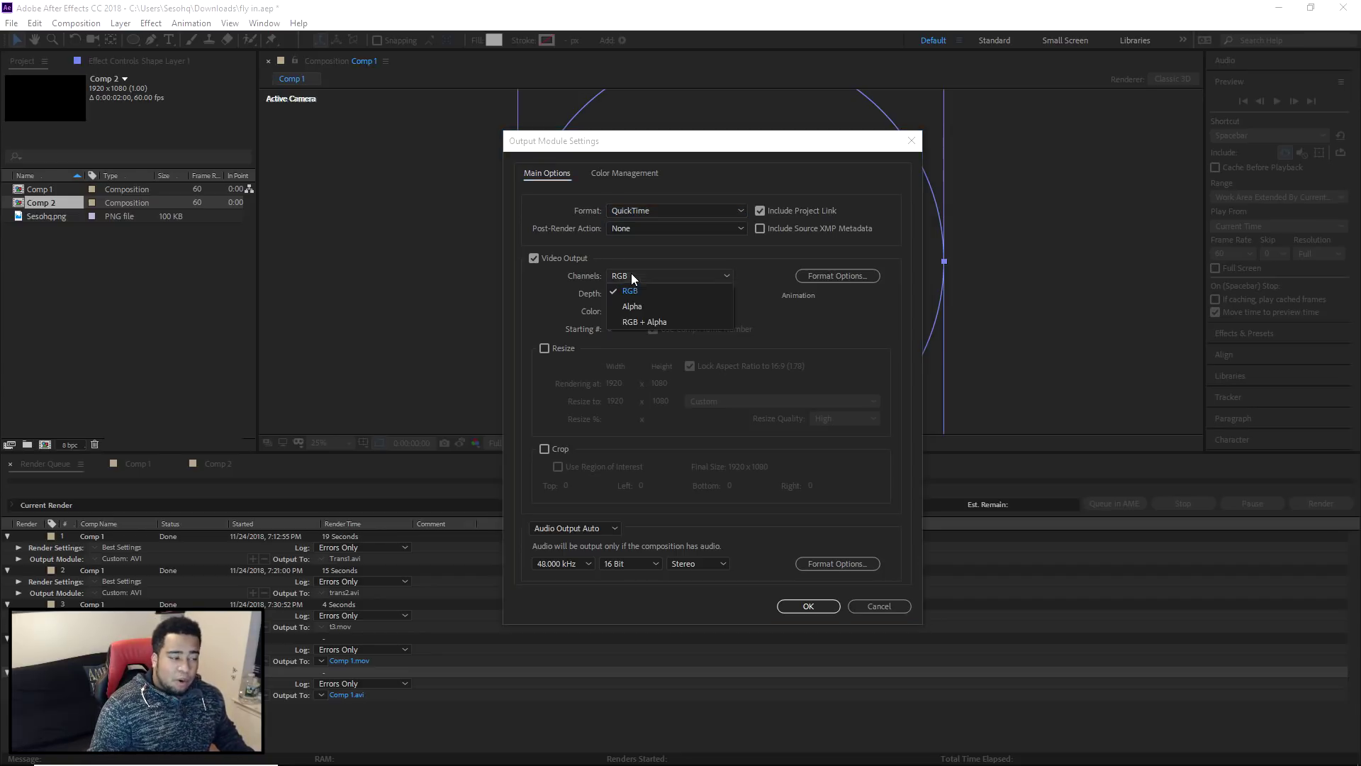
click(665, 322)
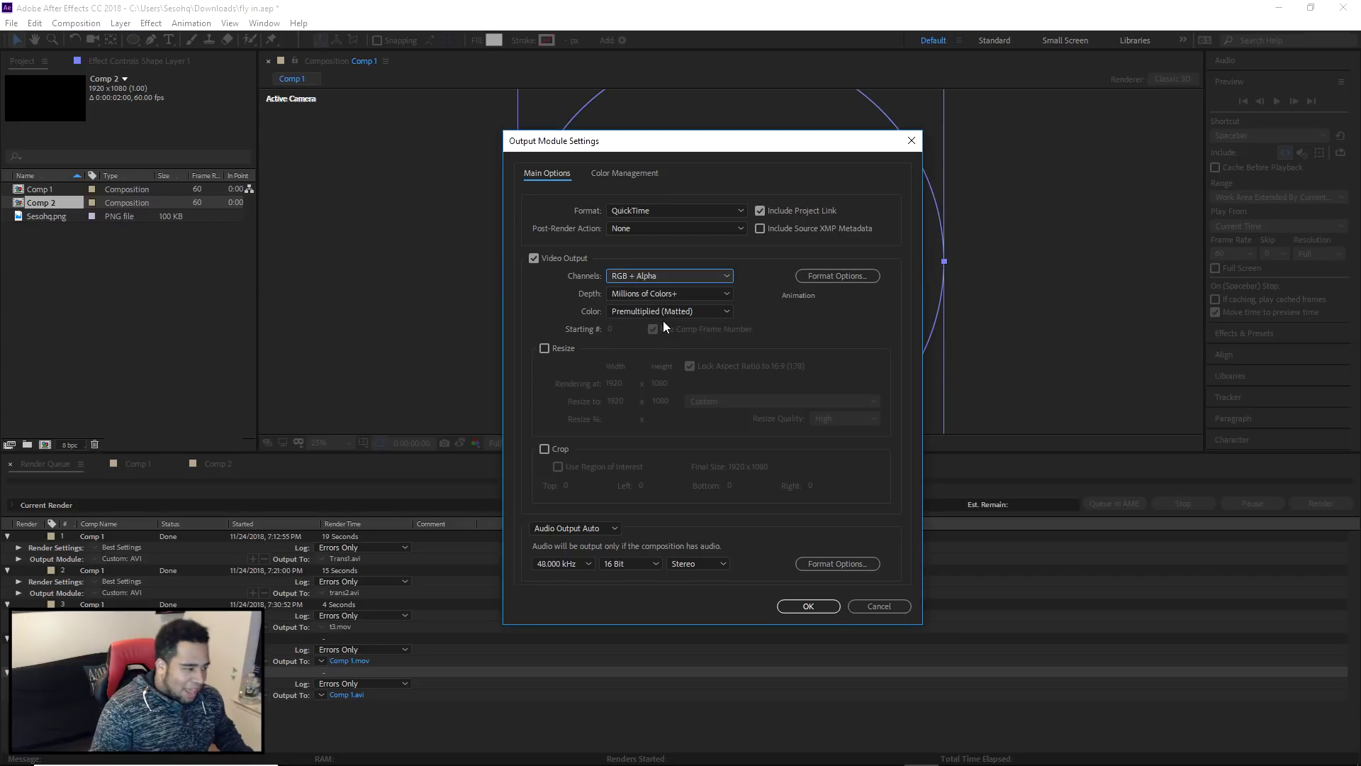
click(807, 607)
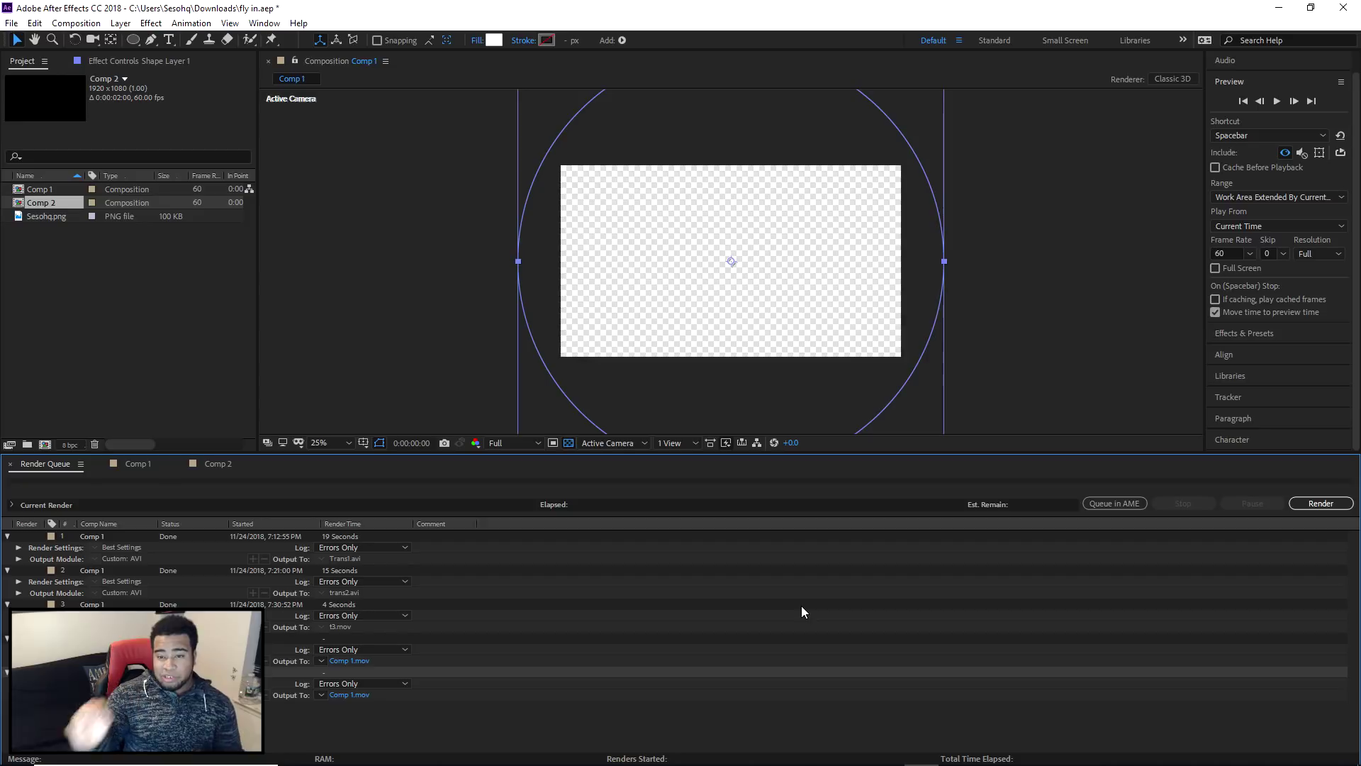
- Switch to Streamlabs OBS and add a new scene transition named Logo Trans
click(138, 464)
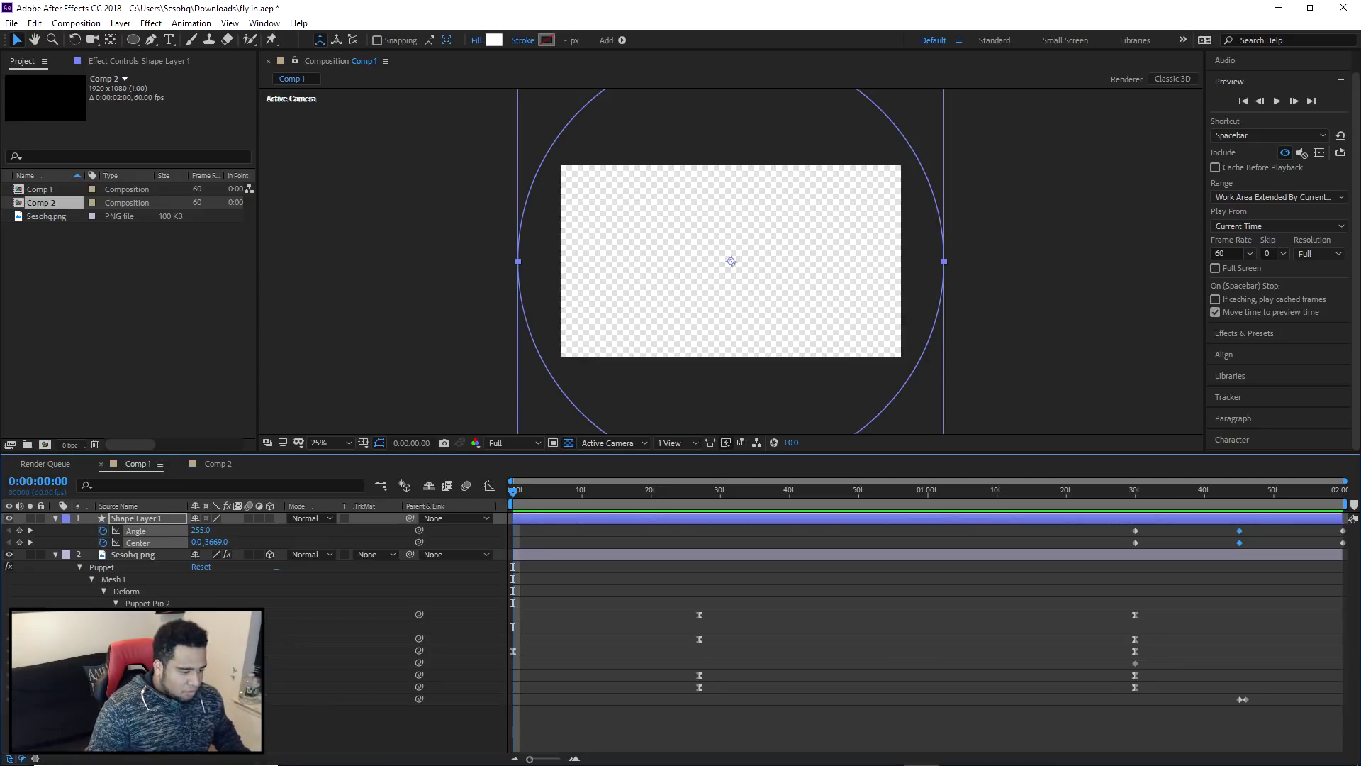
click(990, 750)
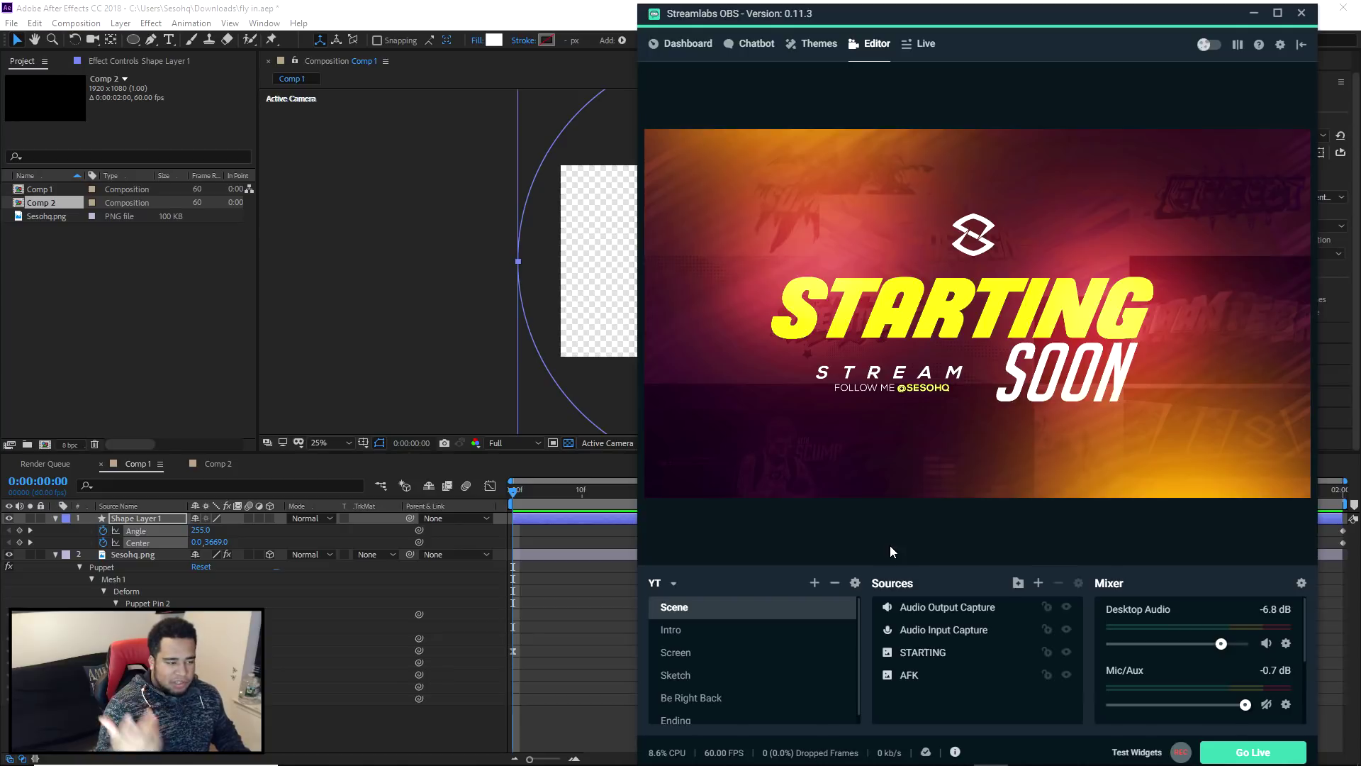
click(855, 583)
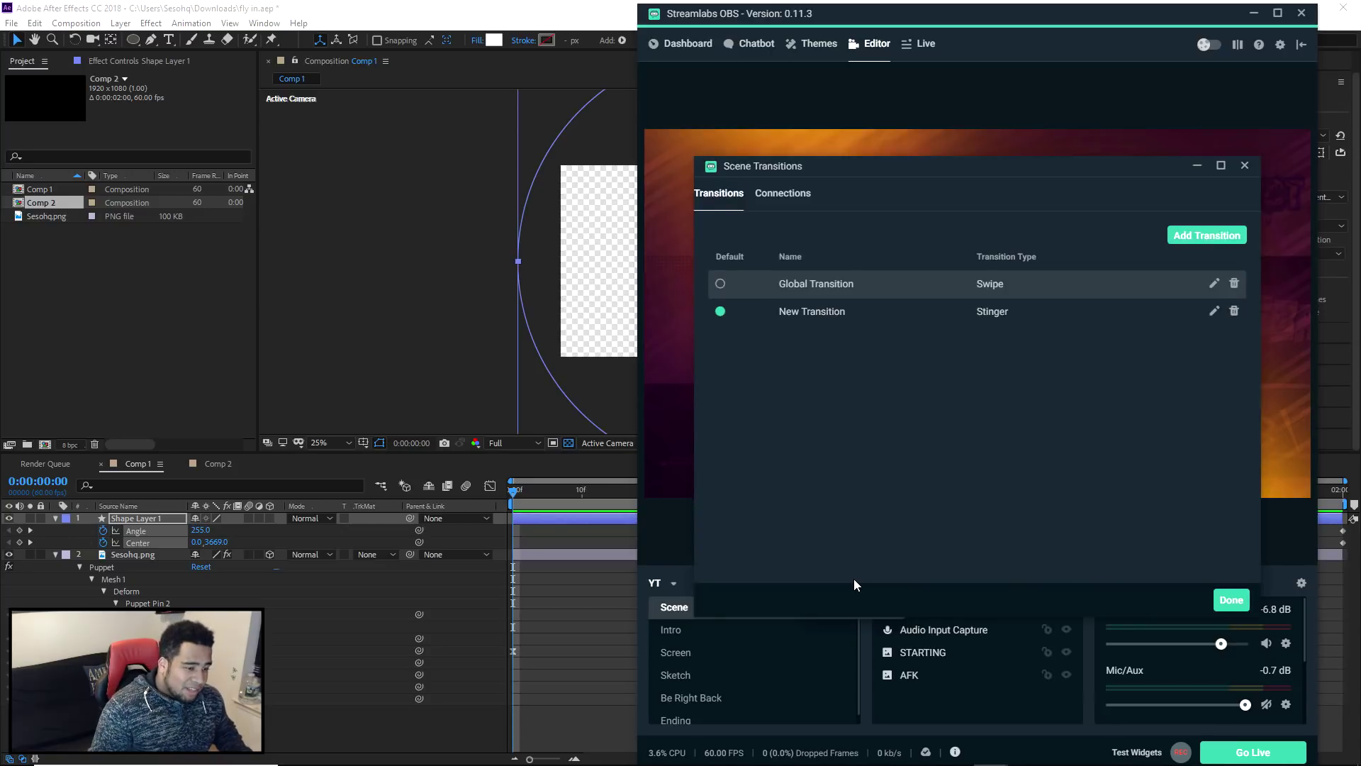
click(1199, 238)
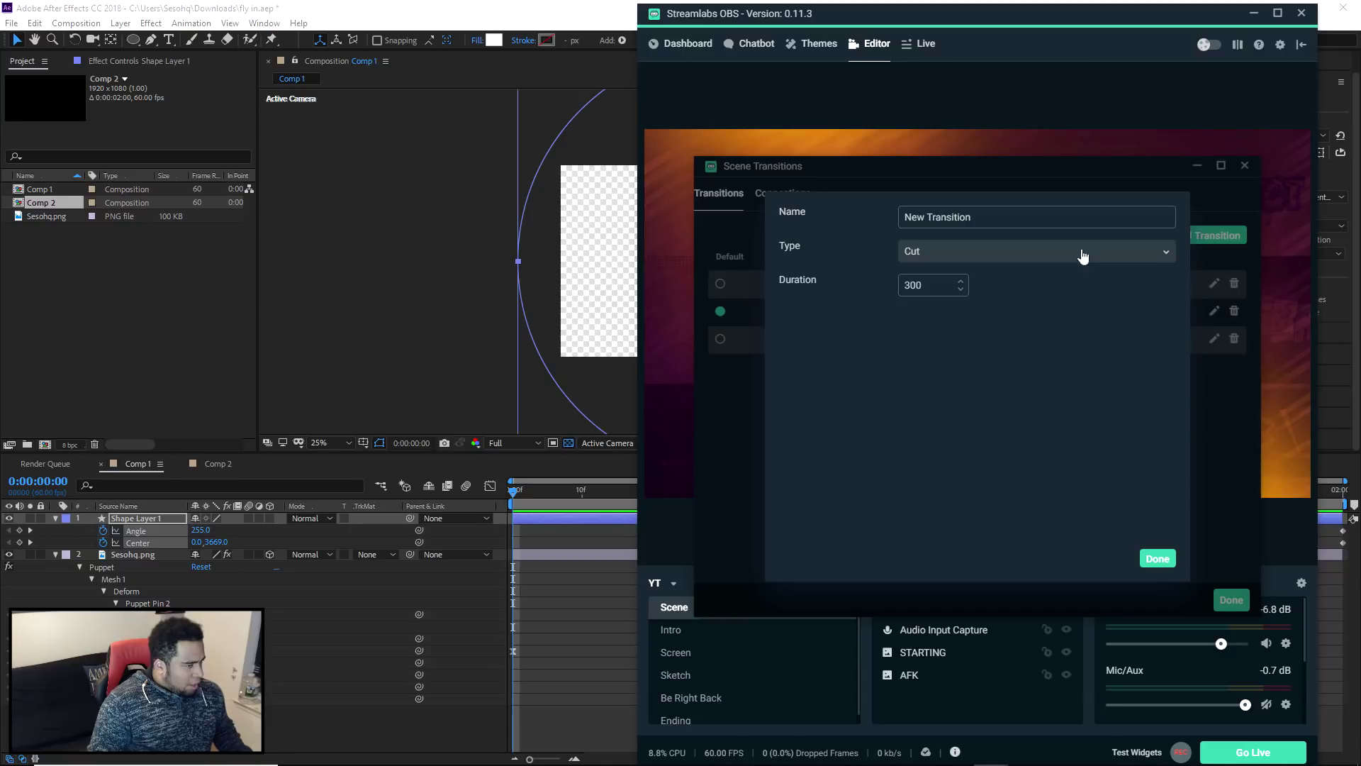
drag(988, 222, 828, 221)
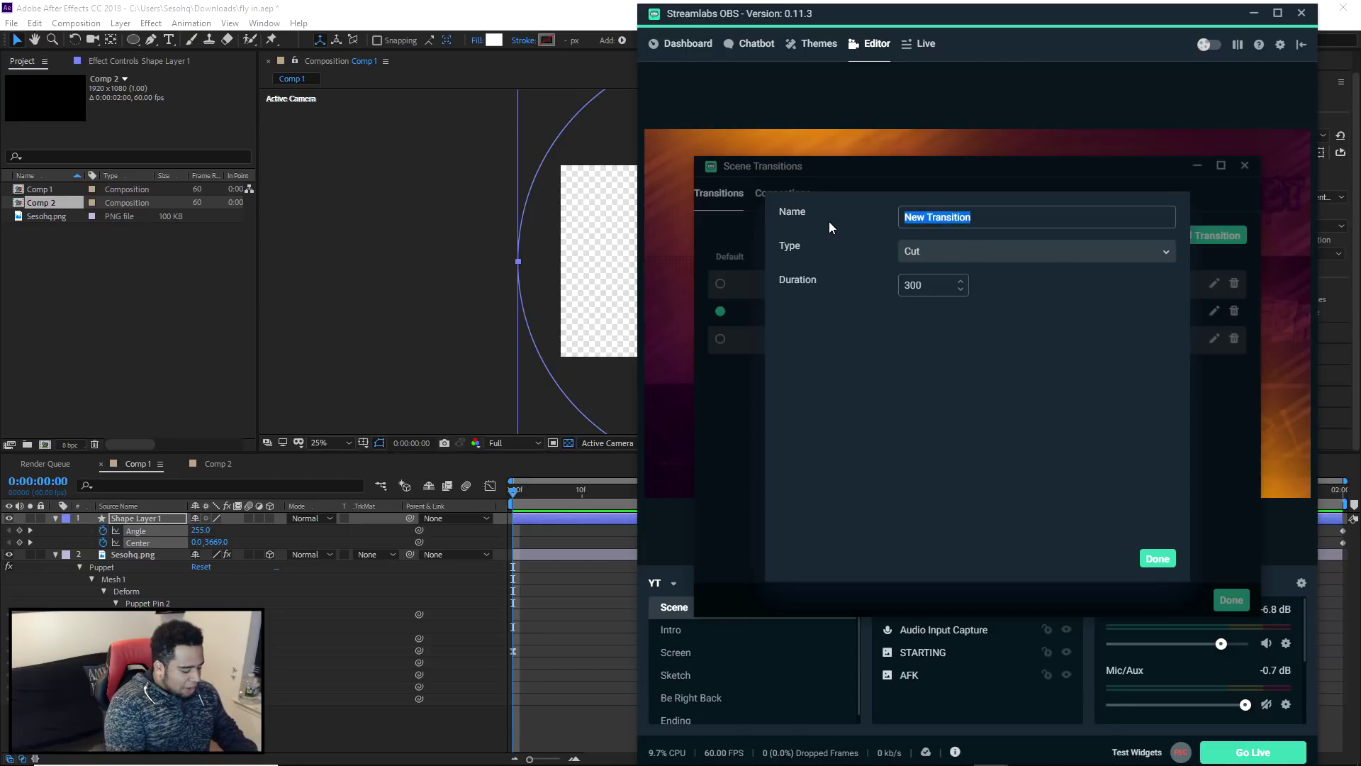
text(Logo Trans)
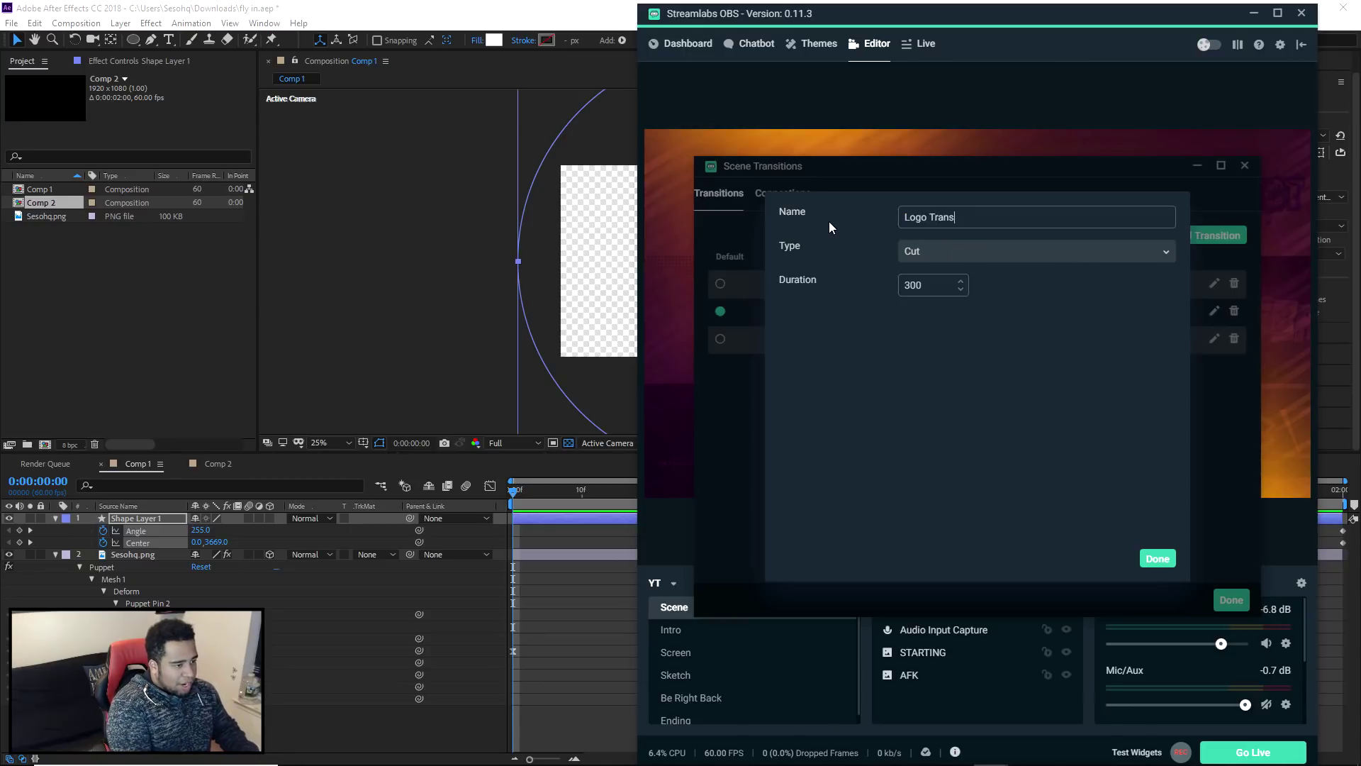
- Make Logo Trans a Stinger transition with its transition point type set to Frame
click(942, 256)
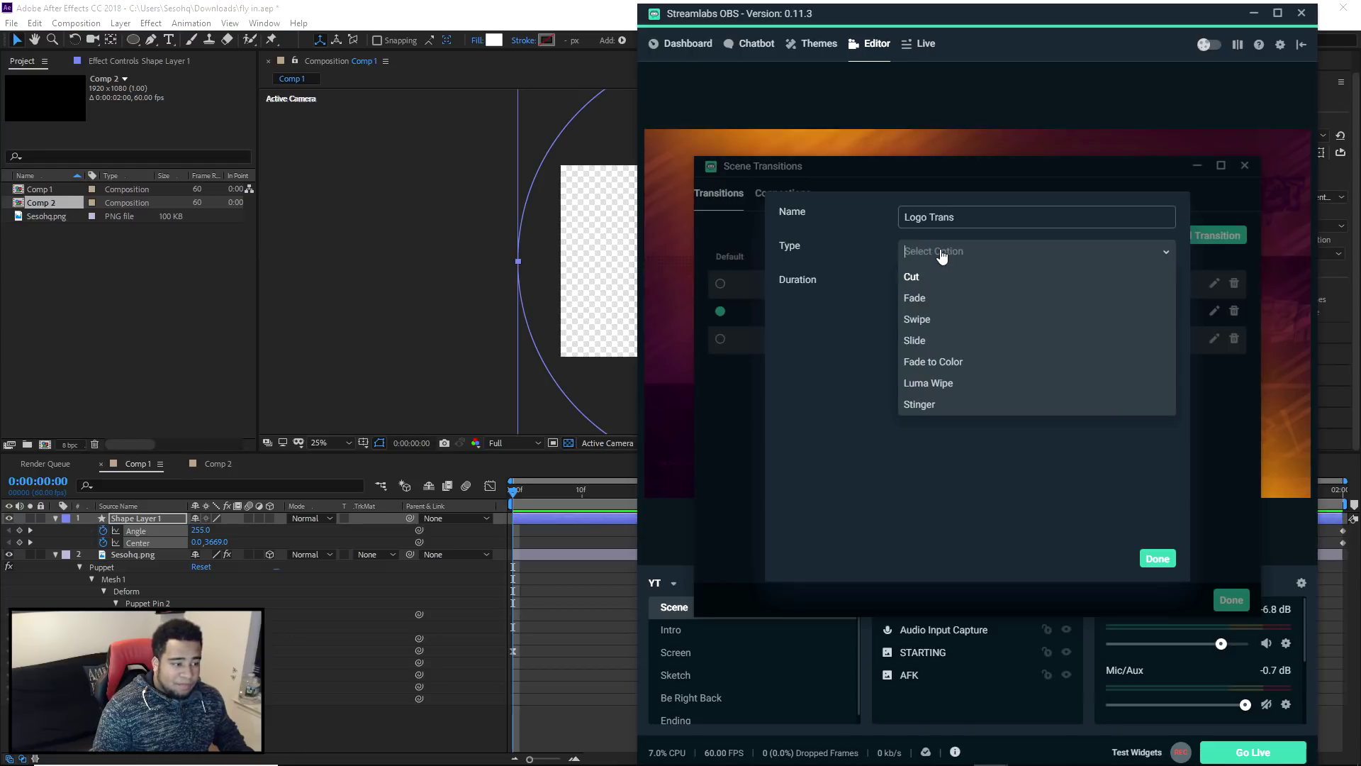
click(920, 404)
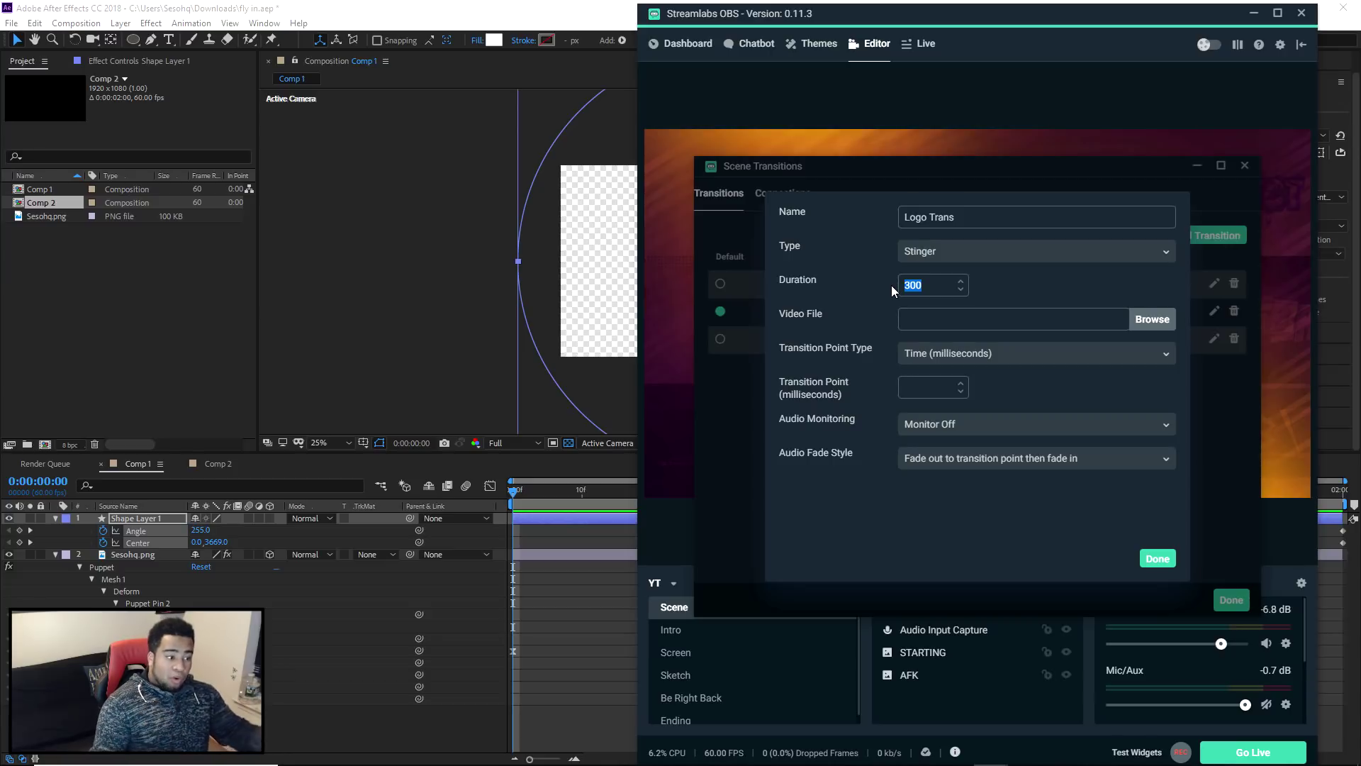
click(947, 356)
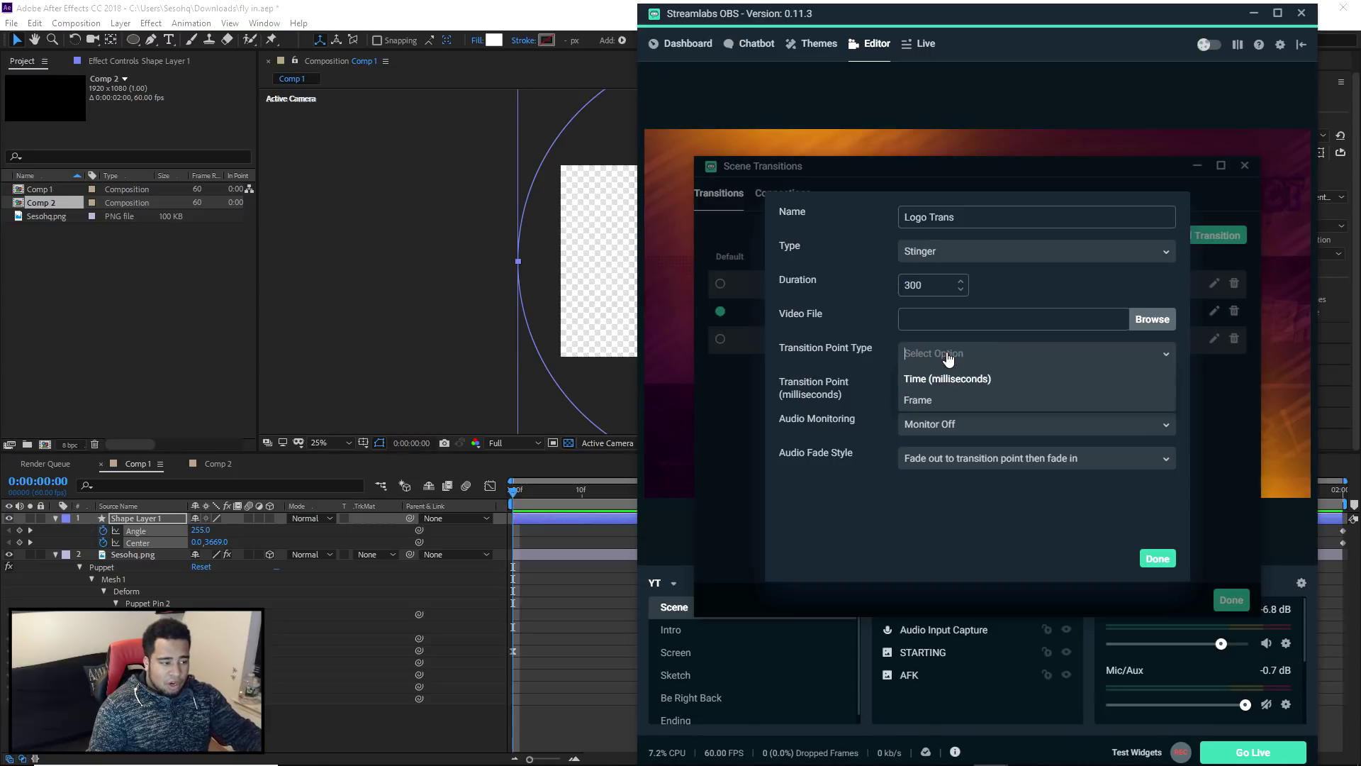
click(931, 401)
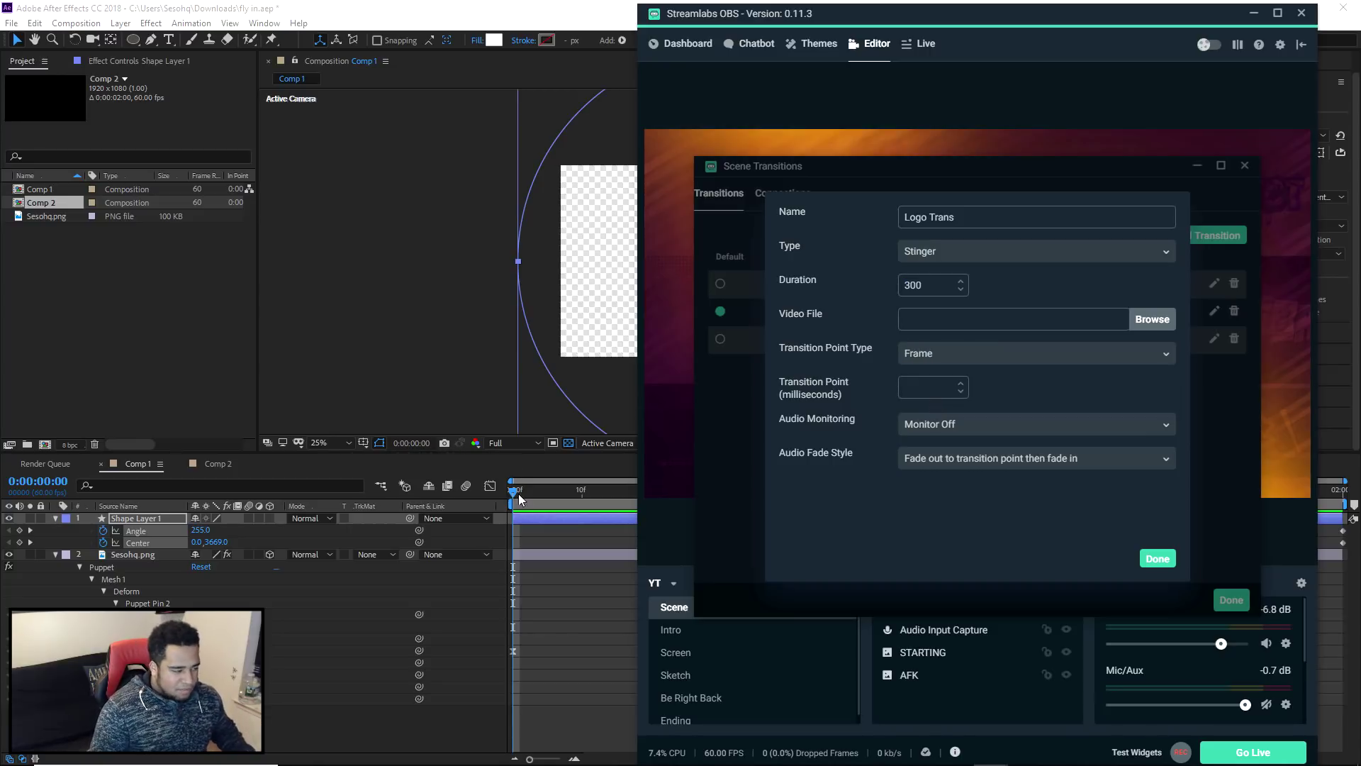
- Return to After Effects, preview Comp 1 from 0:00:01:00, and check the frame timing from one second to the comp's end
drag(520, 497, 928, 495)
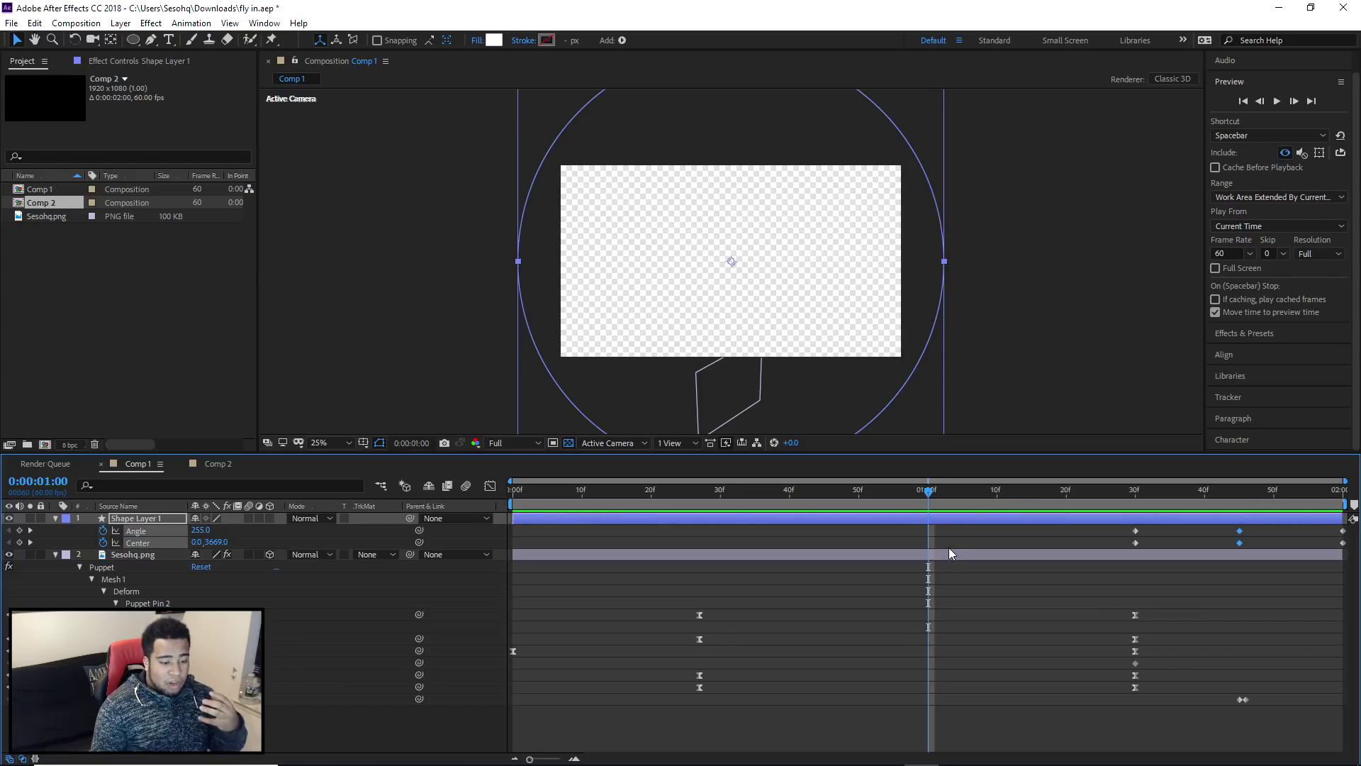
key(space)
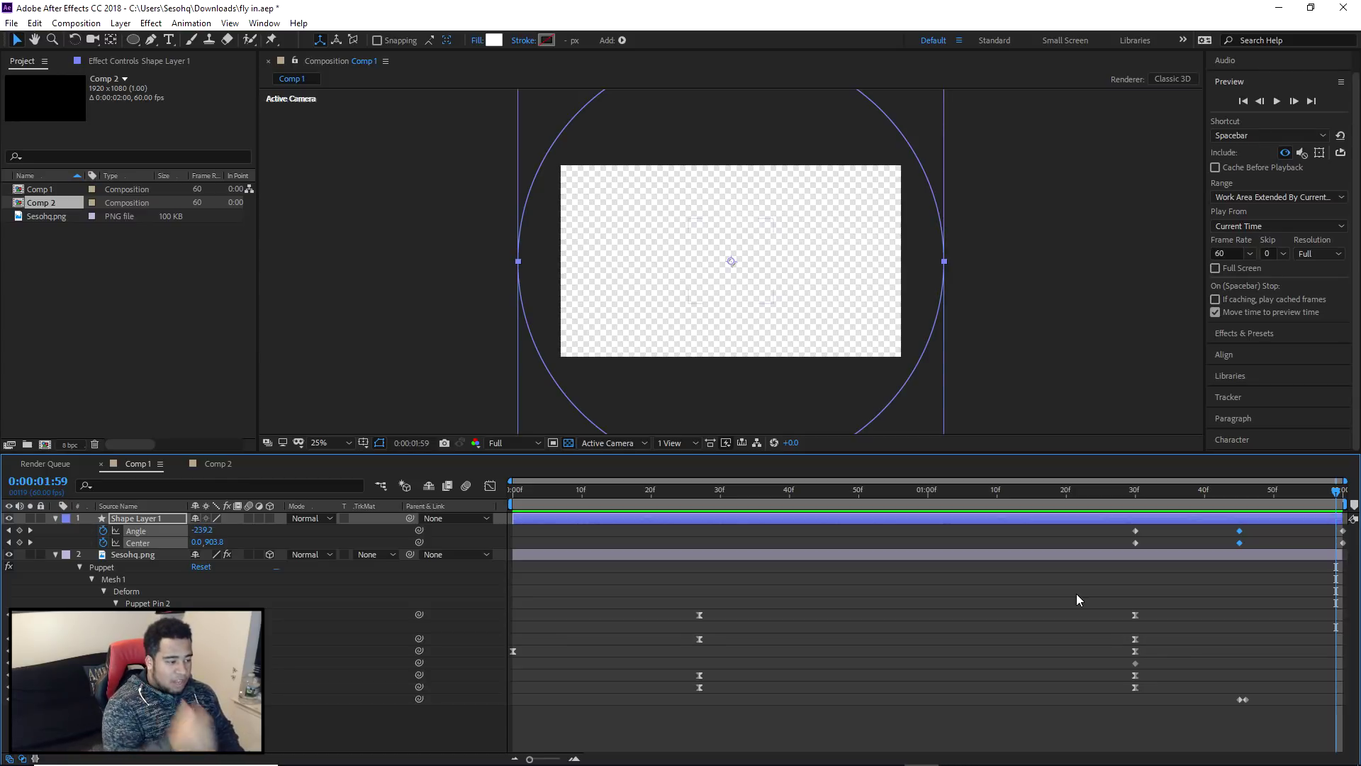
click(859, 490)
drag(861, 494, 933, 494)
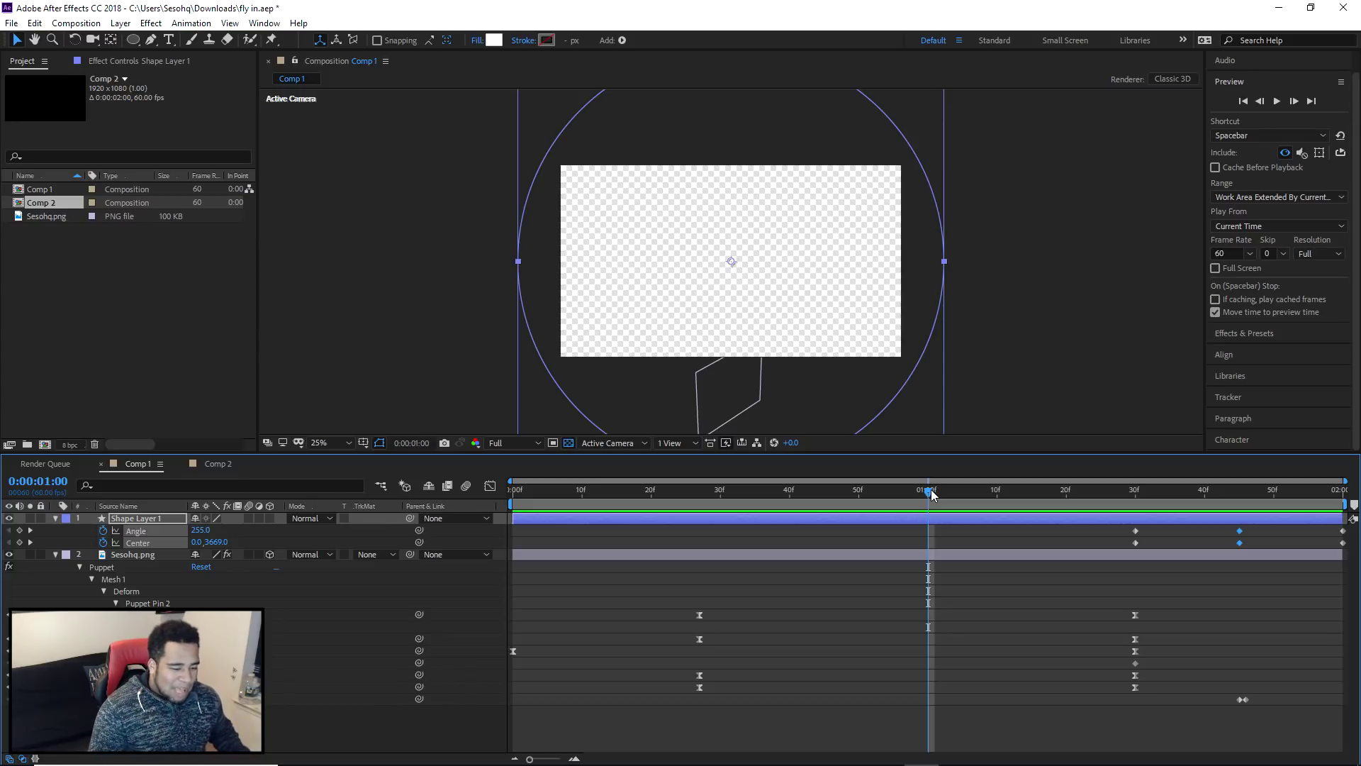
click(1337, 491)
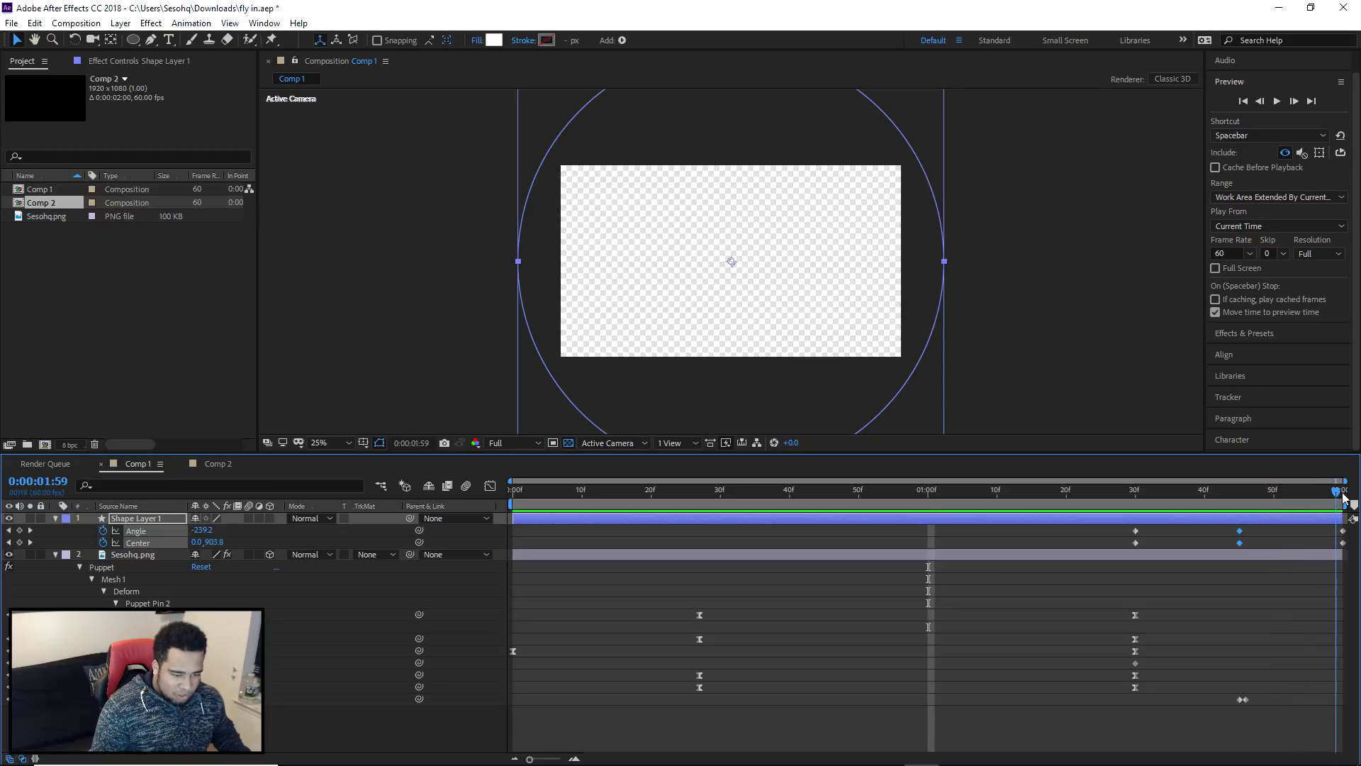
- In the Streamlabs OBS transition settings, set the Logo Trans duration to 120 and load trans2.avi from the desktop as its video file
mouse_move(997, 752)
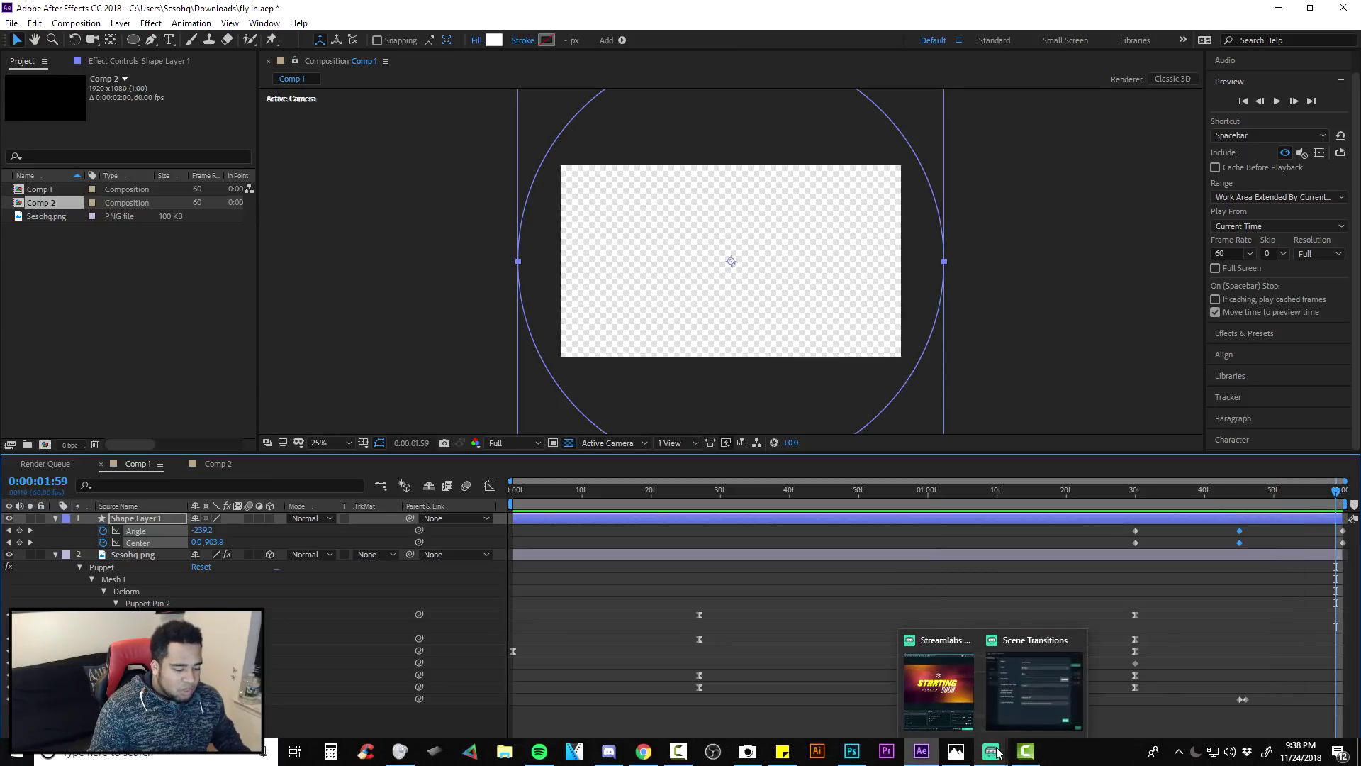
click(1031, 684)
drag(923, 285, 853, 282)
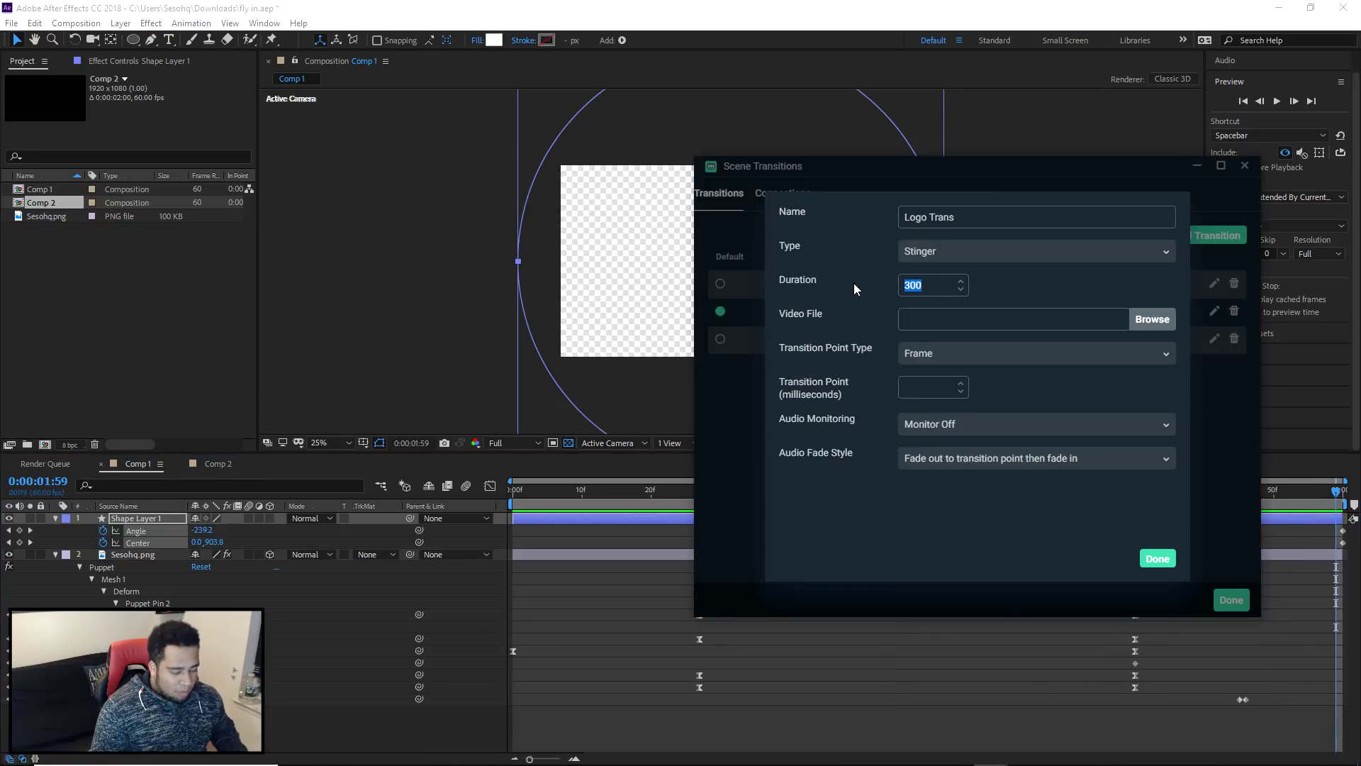
text(120)
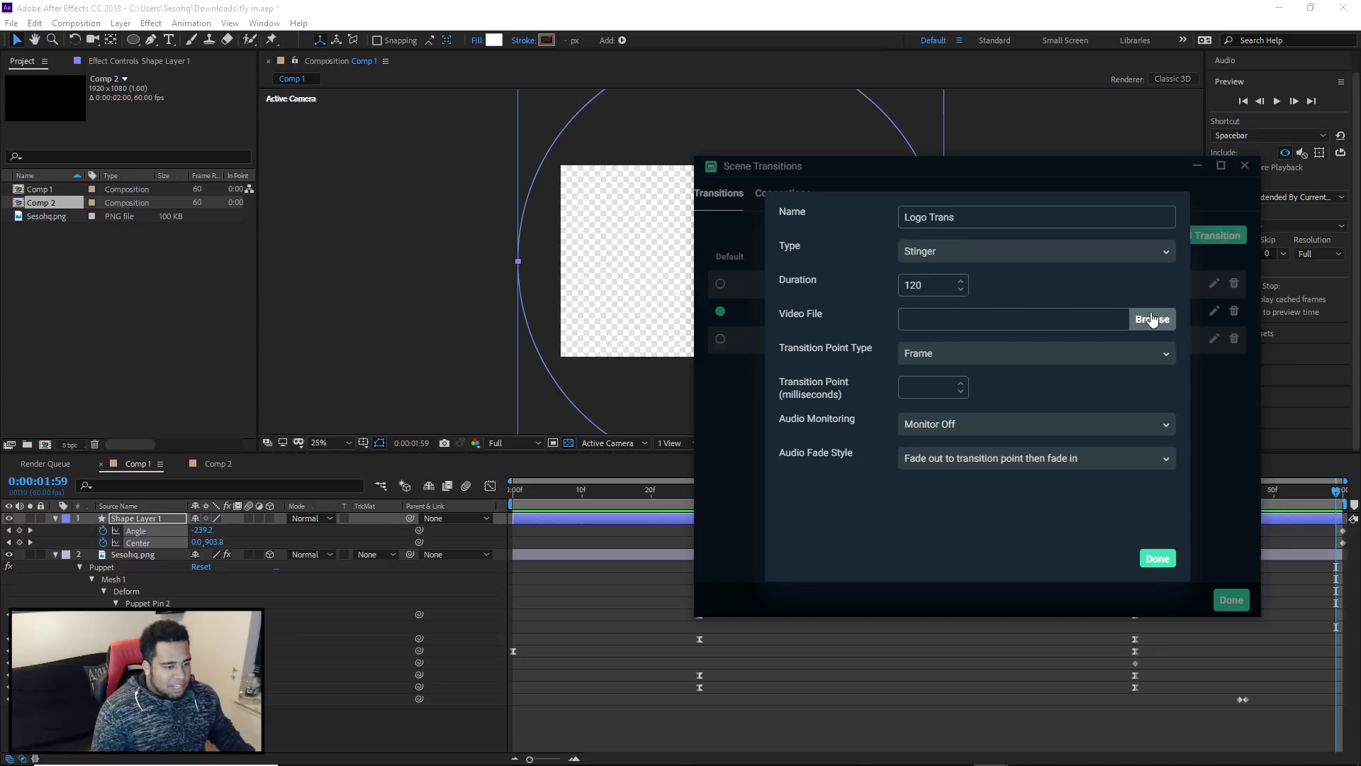
click(1153, 320)
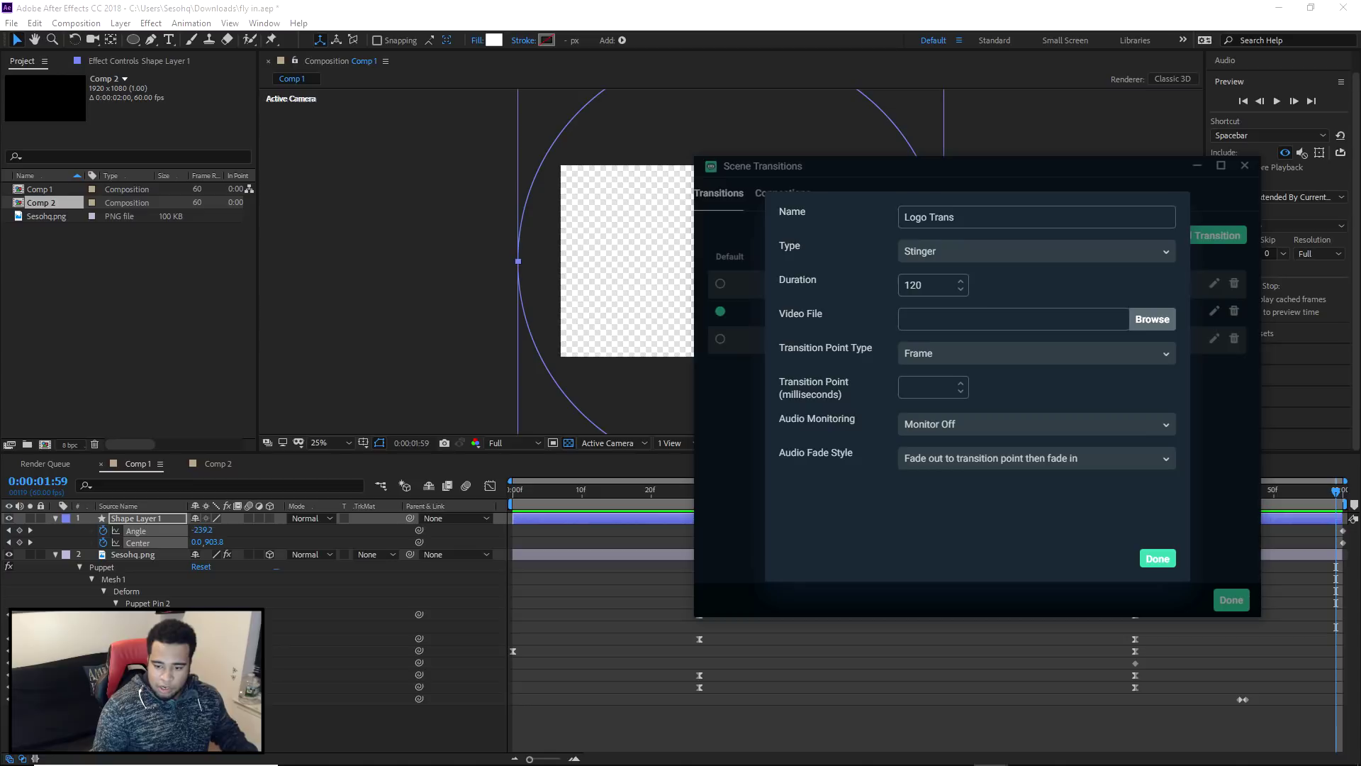
key(Return)
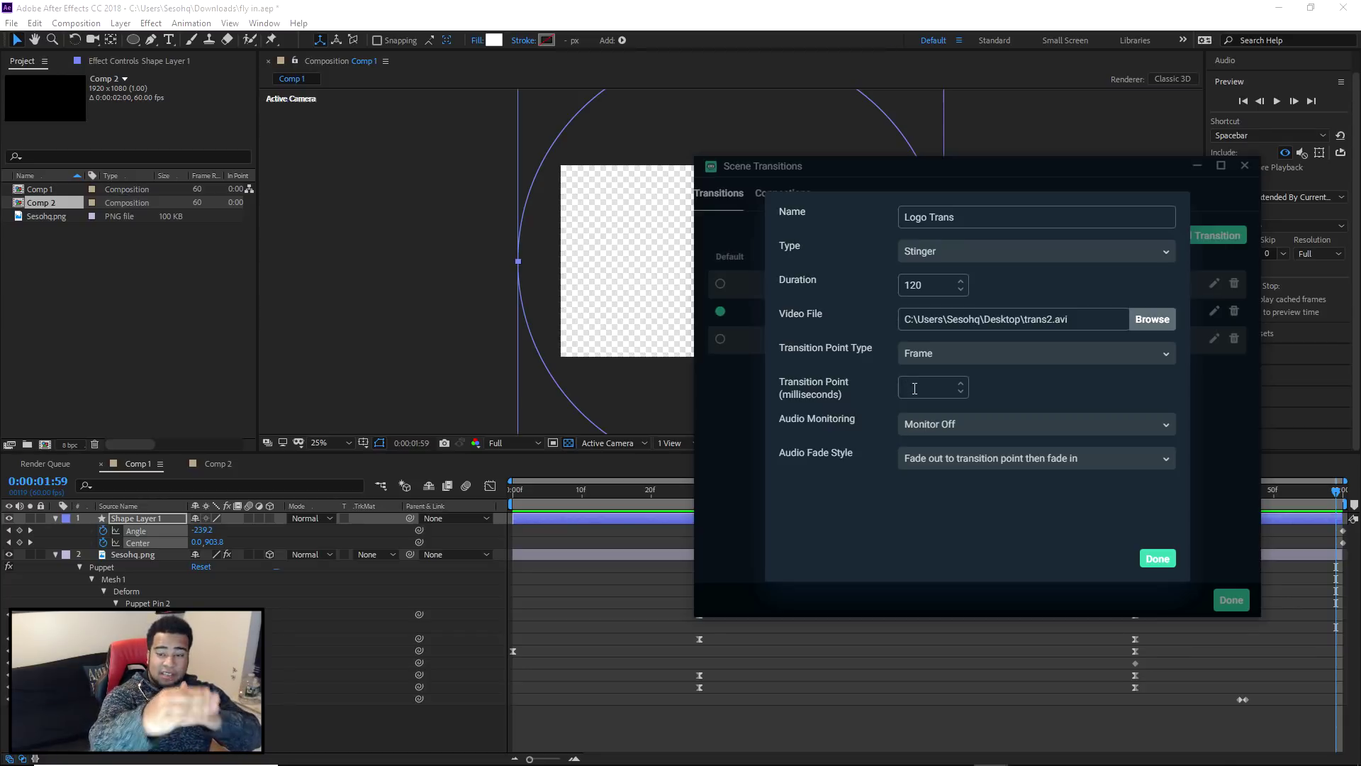
- Check the full-cover frame at 0:00:01:45 in Comp 1, set the Logo Trans transition point to 105, and confirm the transition settings
click(1014, 20)
drag(1136, 490, 1239, 510)
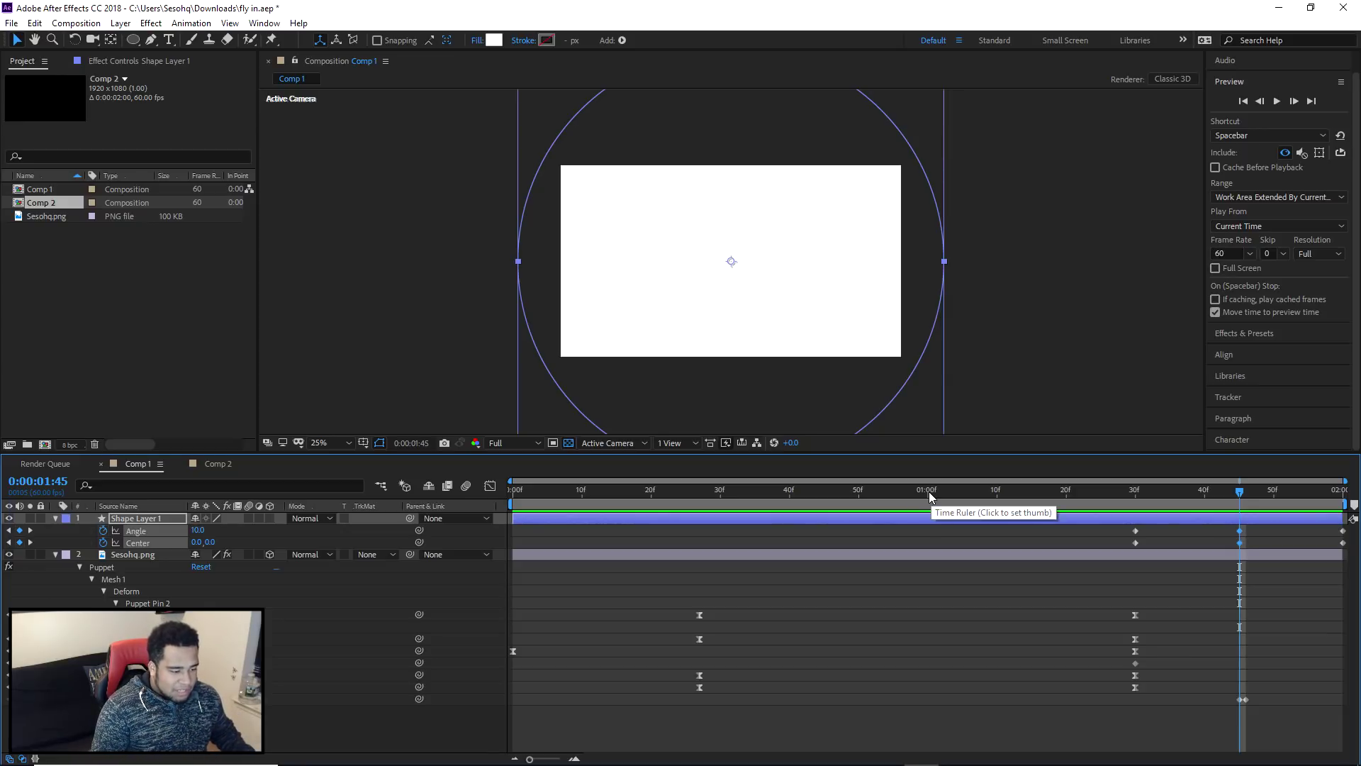
mouse_move(1061, 709)
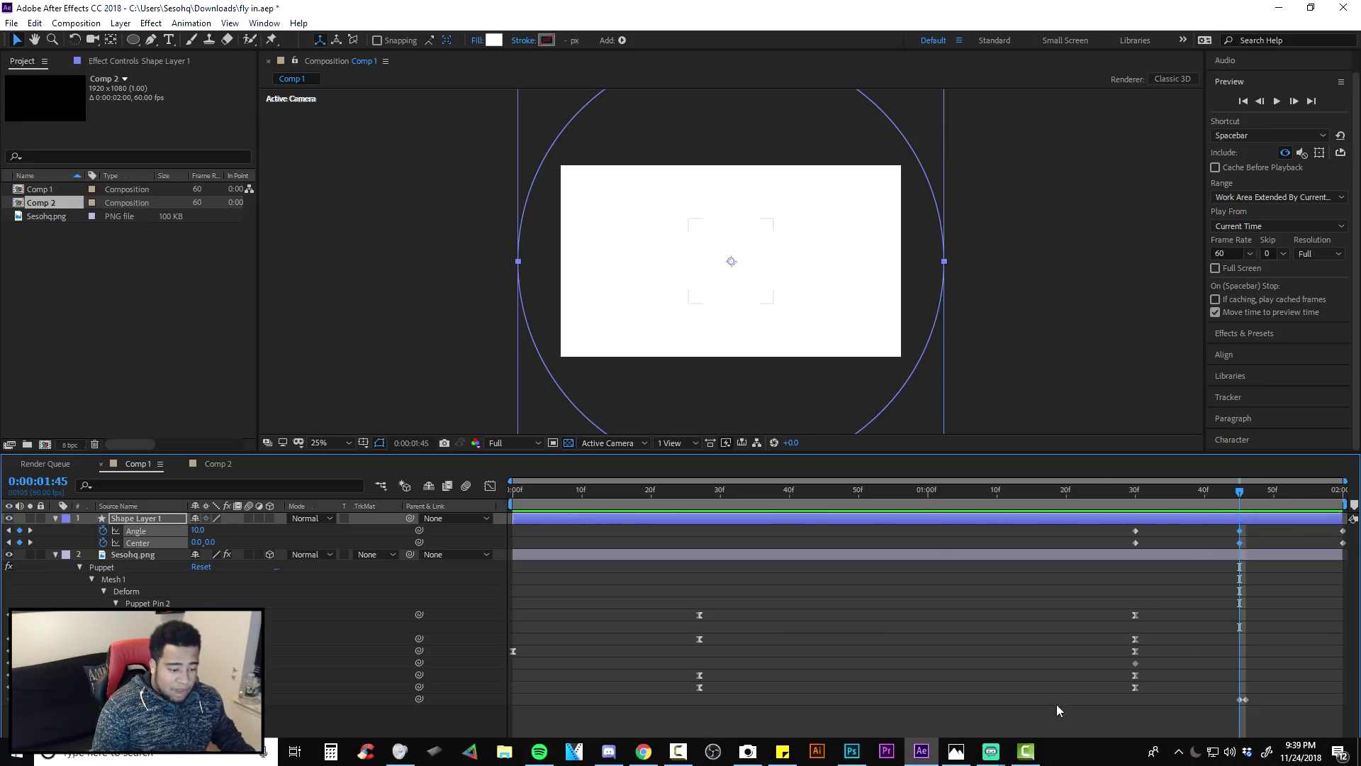
mouse_move(991, 751)
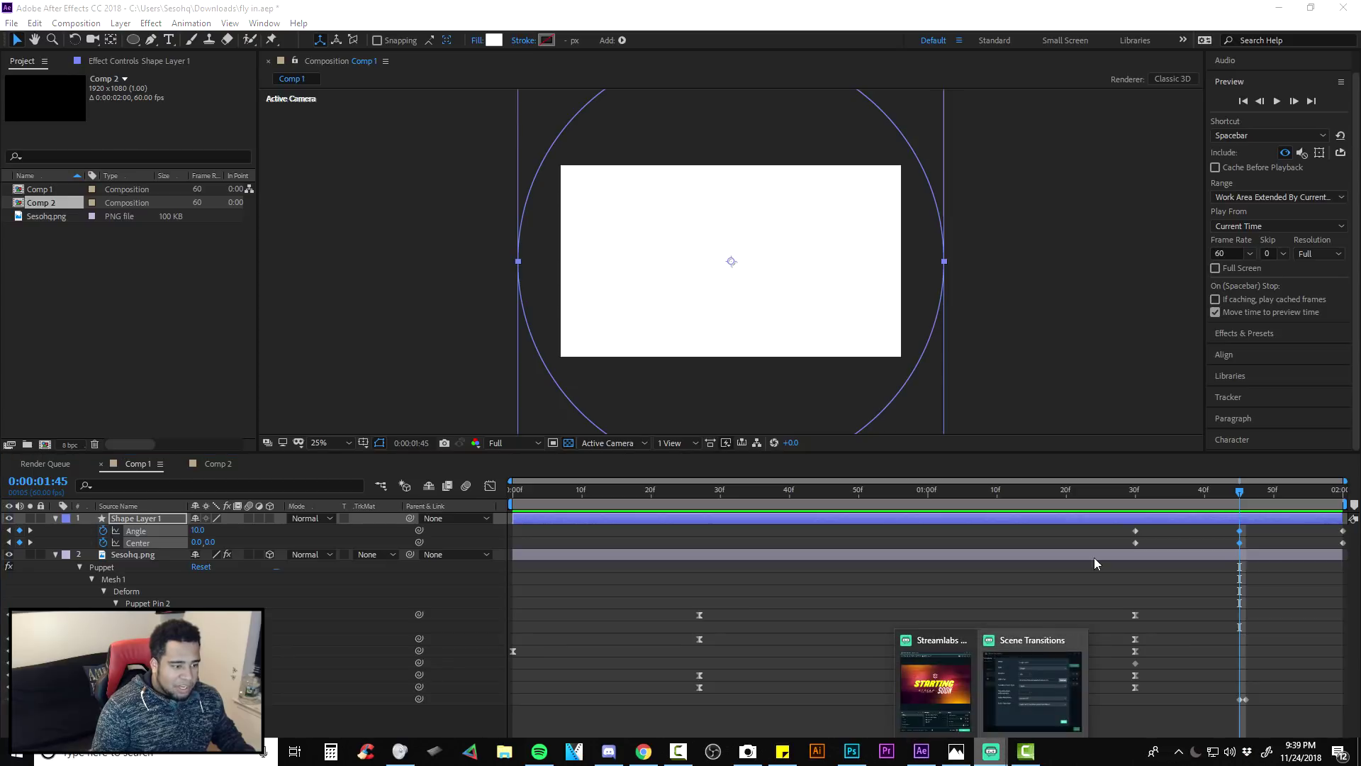
click(1043, 669)
text(105)
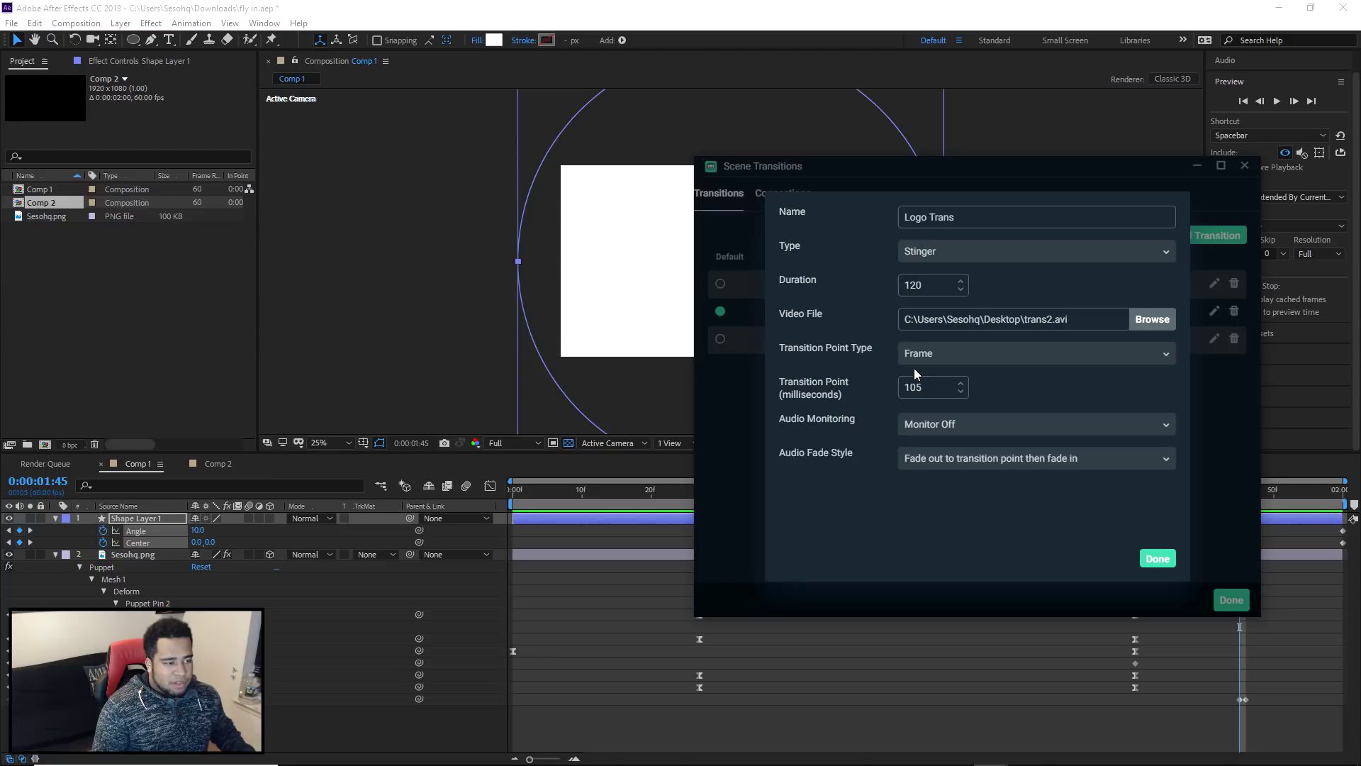
click(1158, 558)
click(1231, 600)
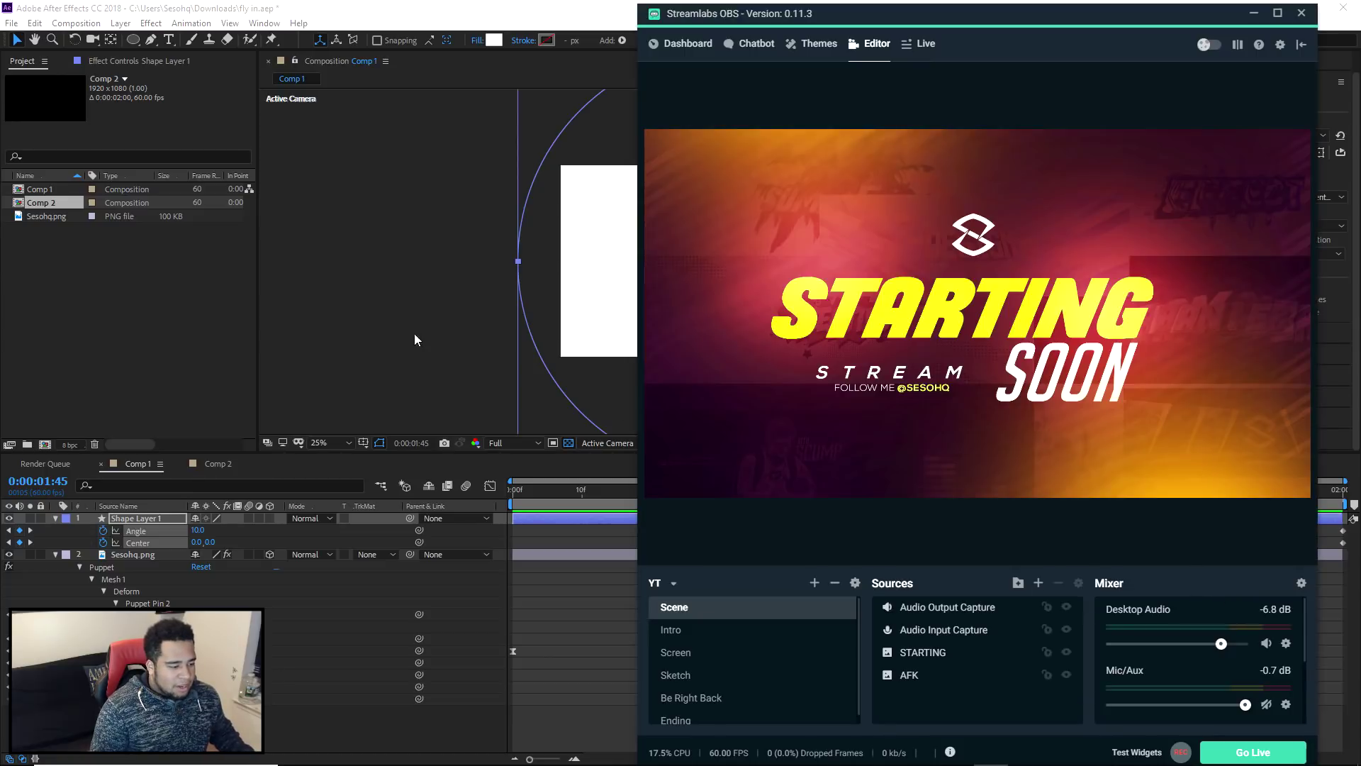
- Test the scene transition by switching to the Ending scene and back to Scene, and return to After Effects
scroll(693, 713, down, 1)
click(692, 711)
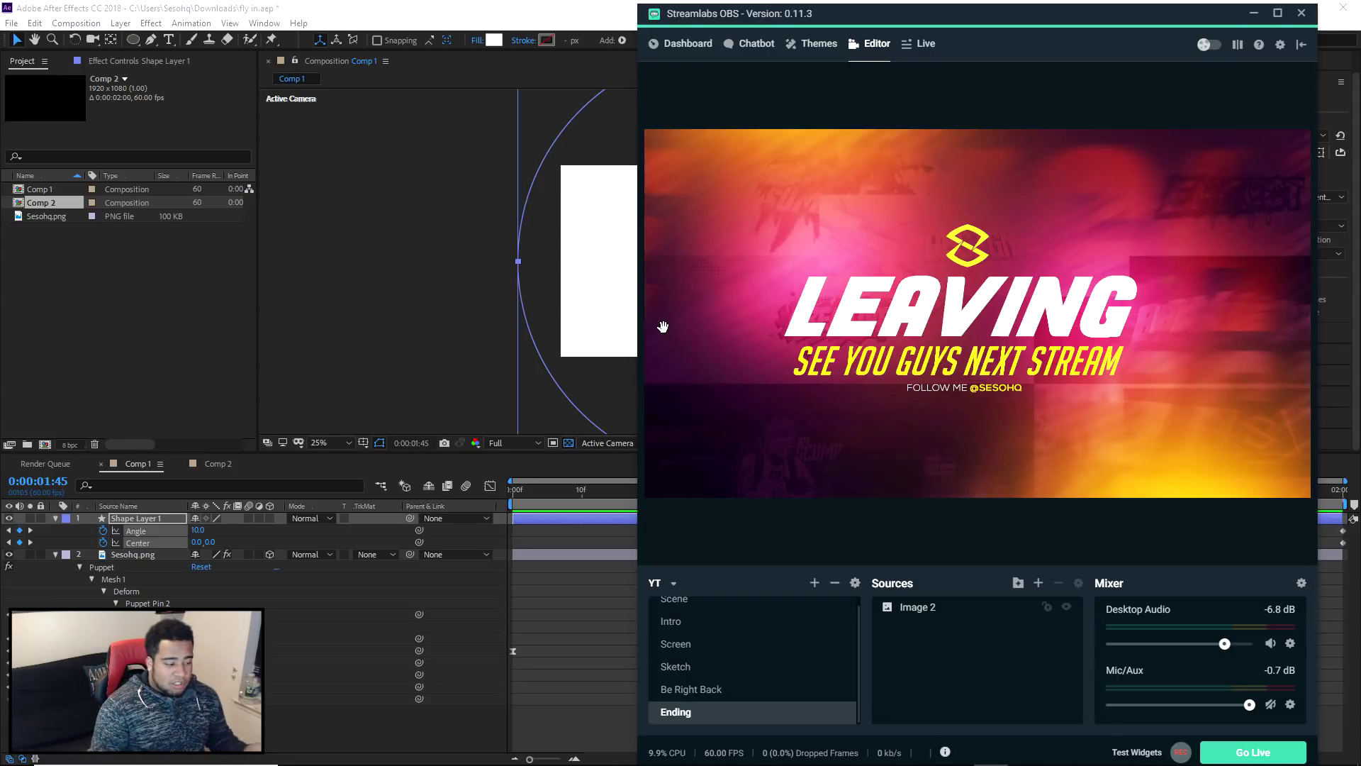
scroll(692, 638, up, 1)
click(693, 614)
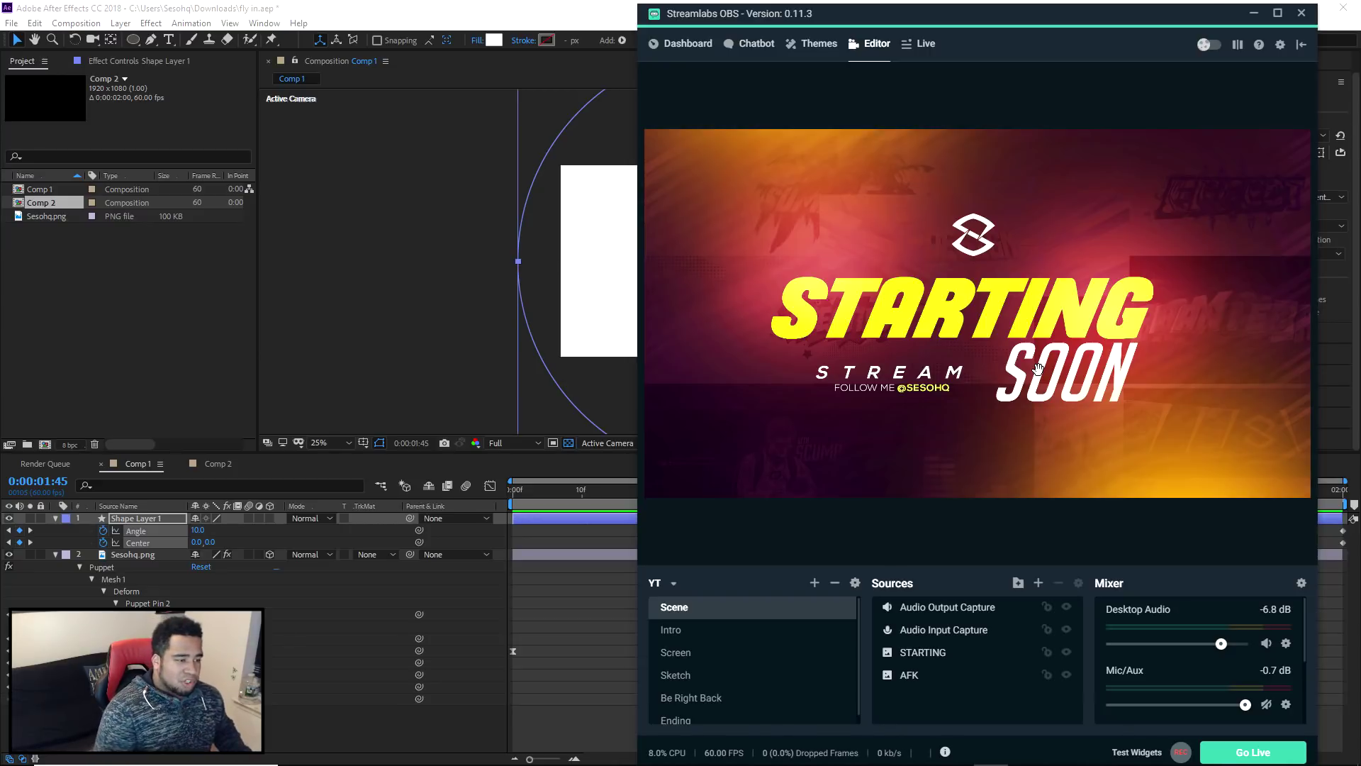
click(1252, 15)
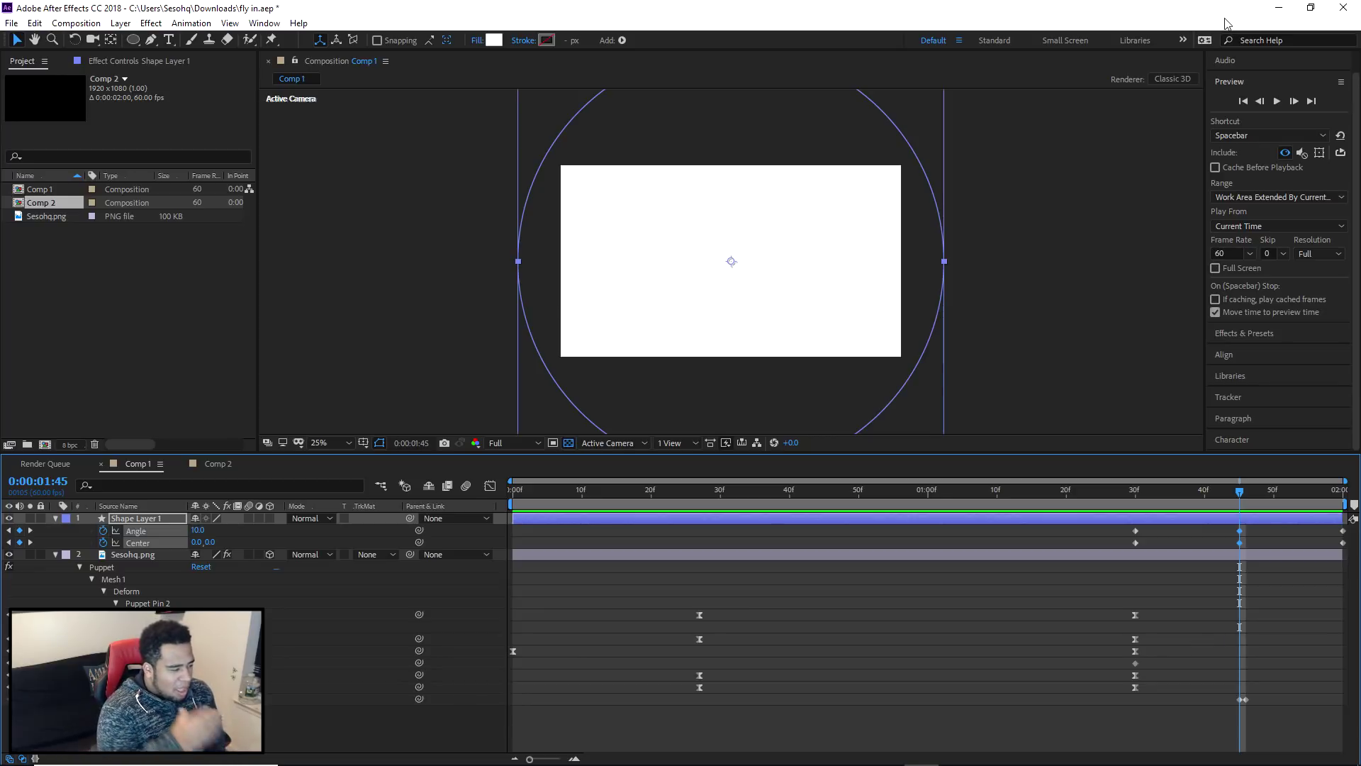
drag(677, 607, 718, 697)
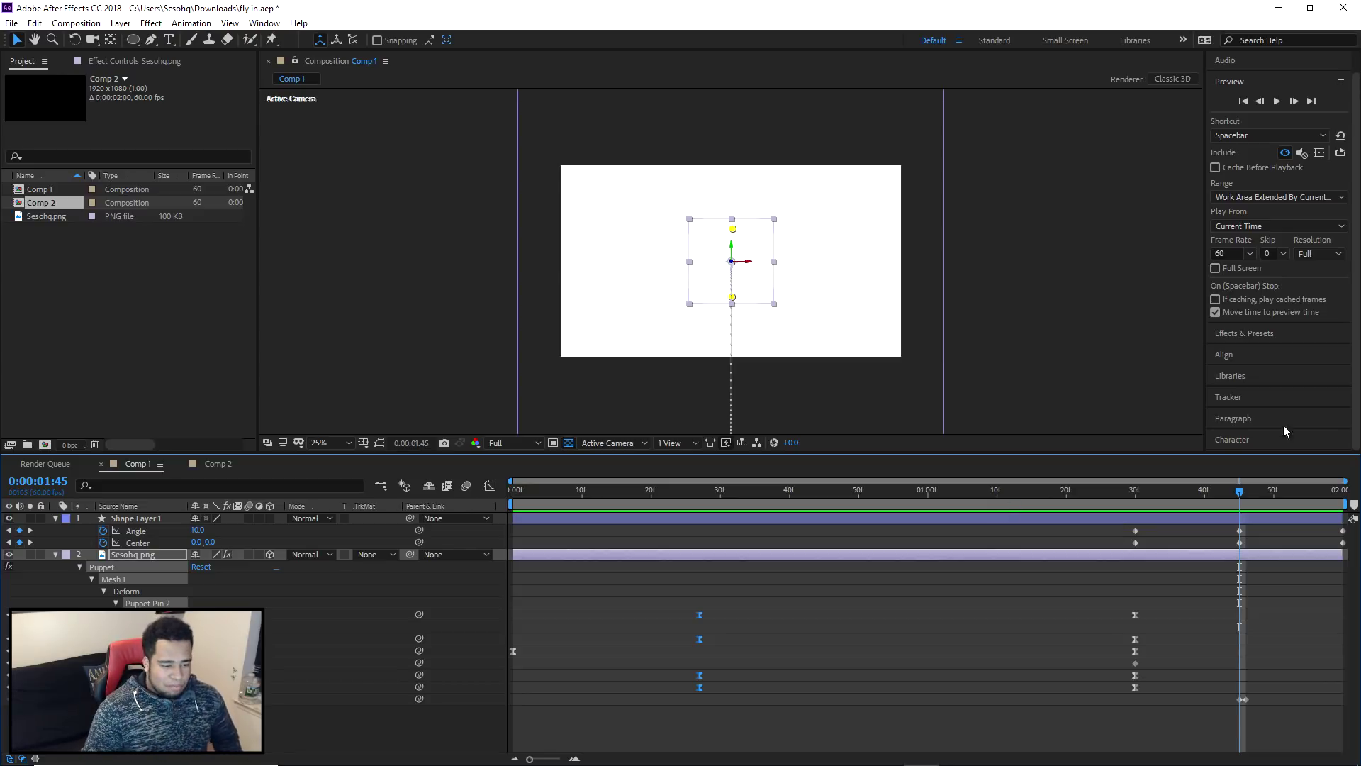
click(1295, 757)
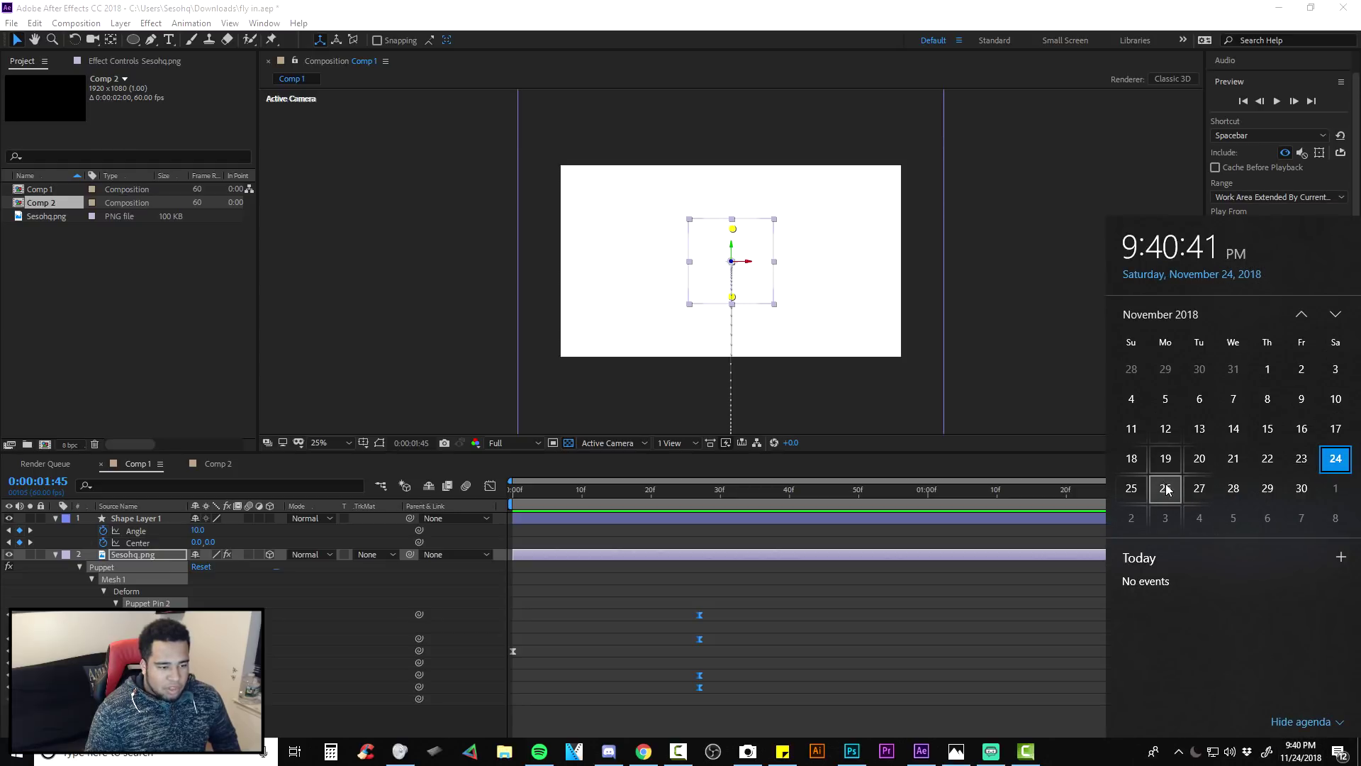
click(1069, 278)
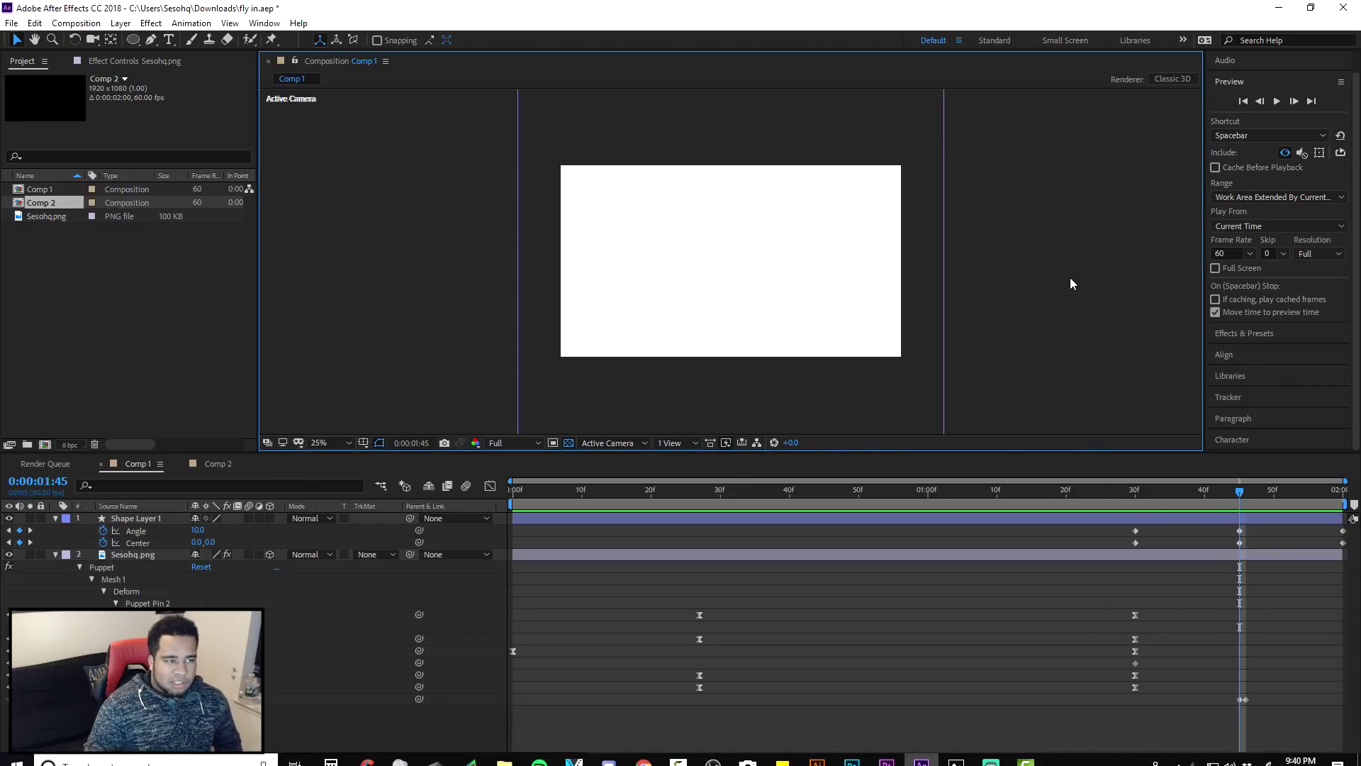